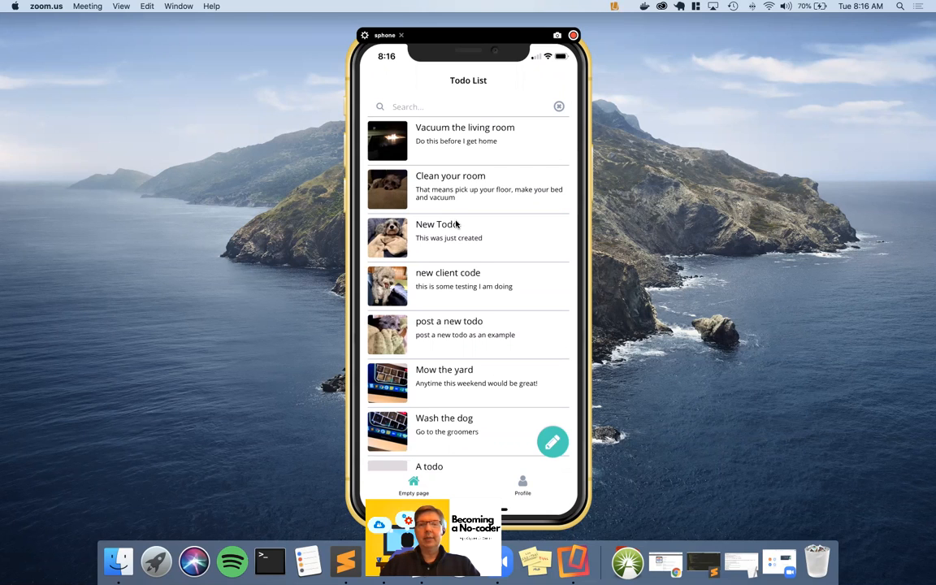
Step: Switch to the Xano workspace in Chrome and open the todo table from the database tables
{"action": "key", "text": "ctrl+Left"}
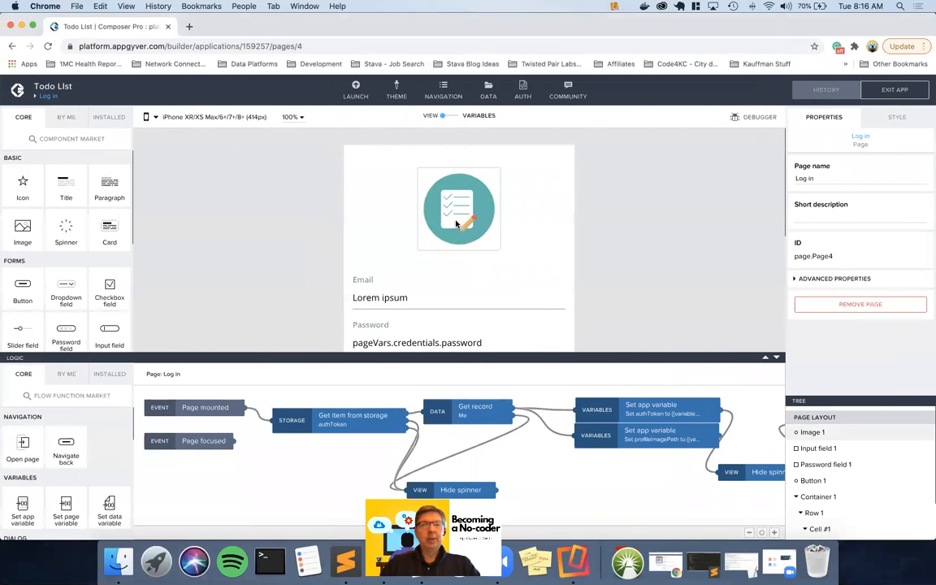
{"action": "key", "text": "ctrl+Left"}
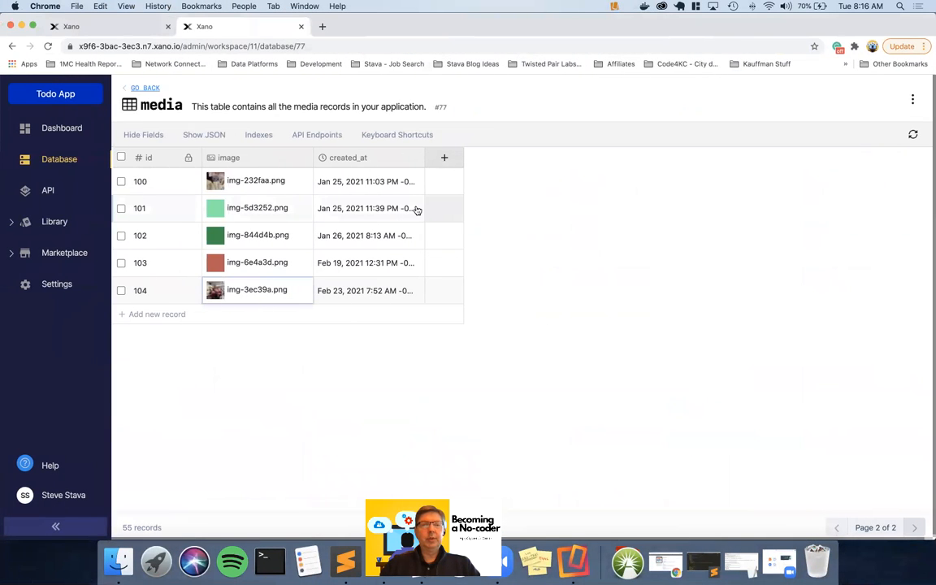
{"action": "left_click", "coordinate": [145, 88]}
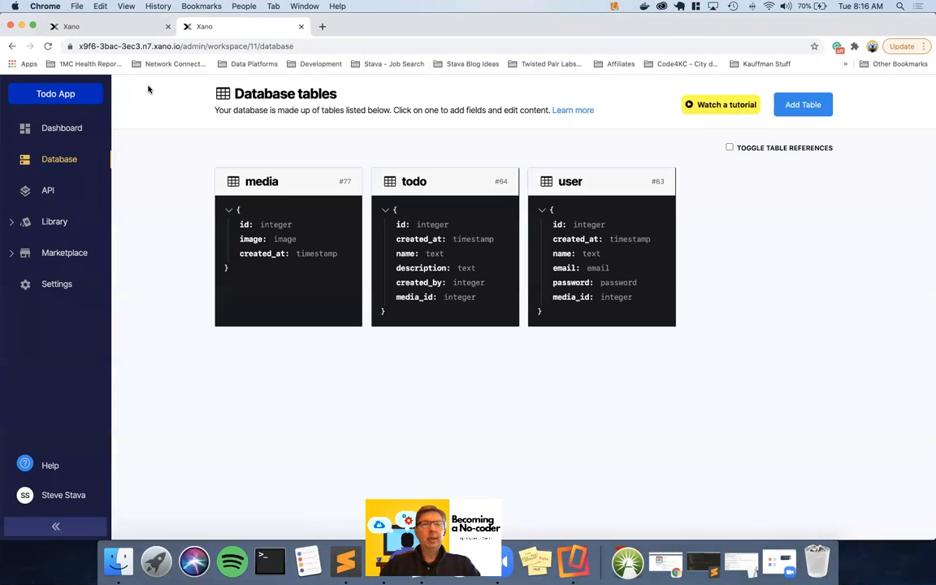
{"action": "left_click", "coordinate": [436, 182]}
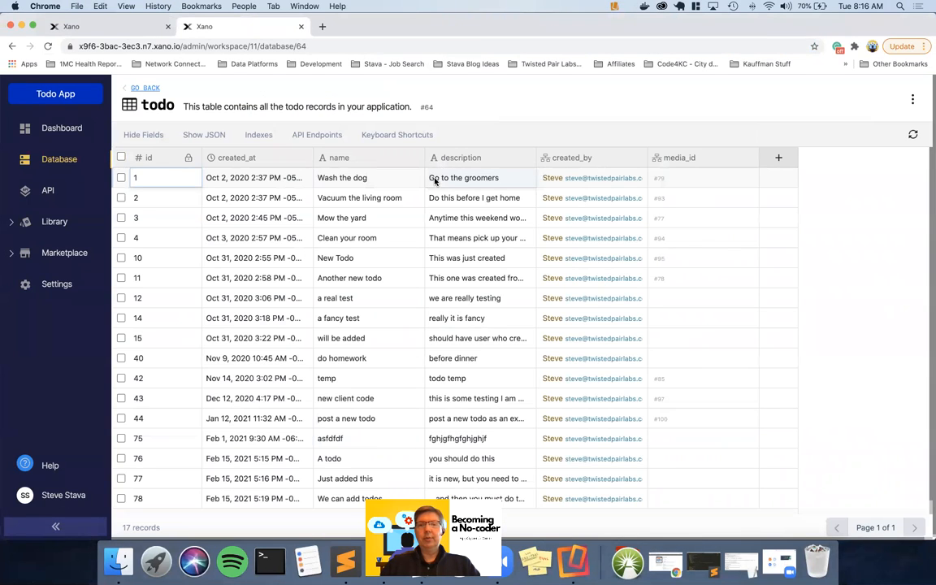
{"action": "left_click", "coordinate": [572, 178]}
{"action": "left_click", "coordinate": [573, 178]}
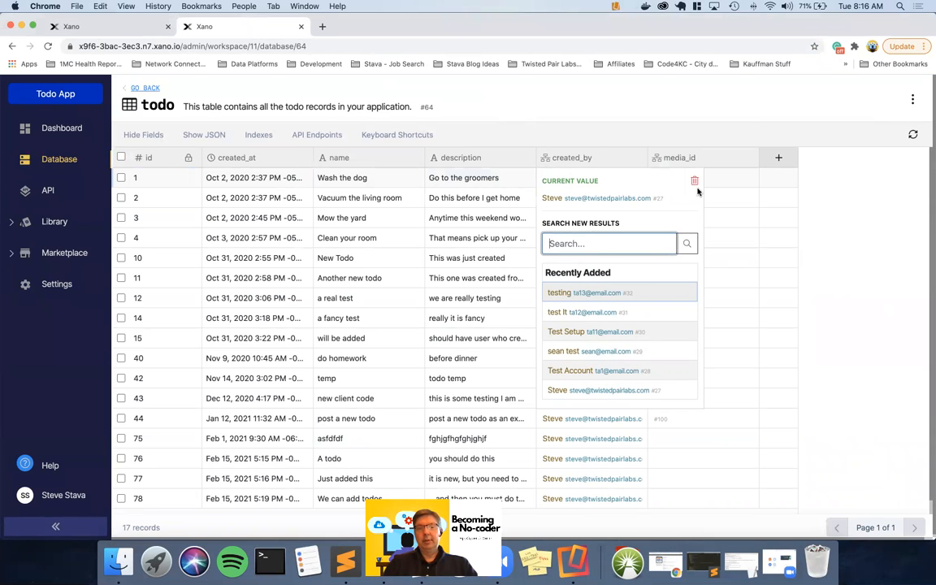
{"action": "type", "text": "ta1"}
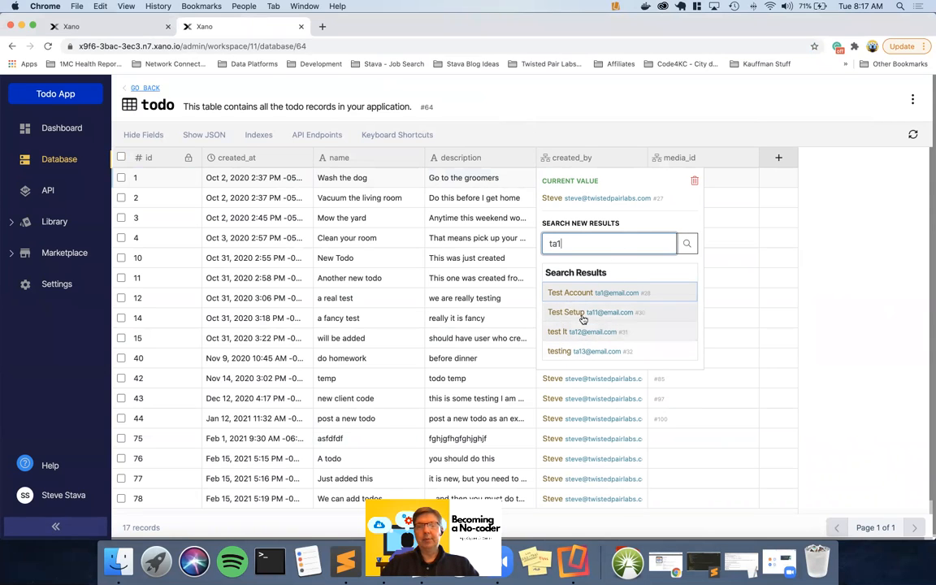
{"action": "type", "text": "@email"}
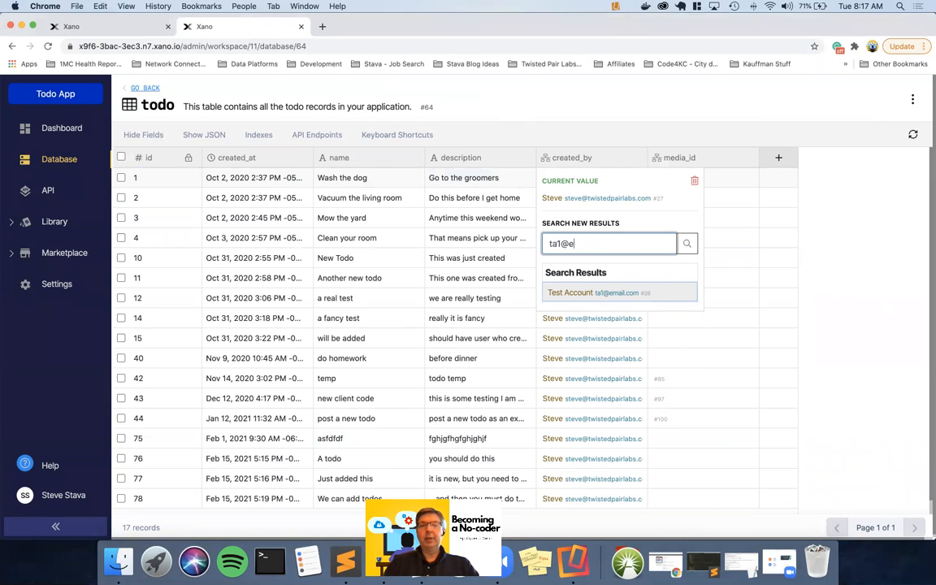
{"action": "key", "text": "BackSpace"}
{"action": "key", "text": "BackSpace"}
{"action": "key", "text": "BackSpace"}
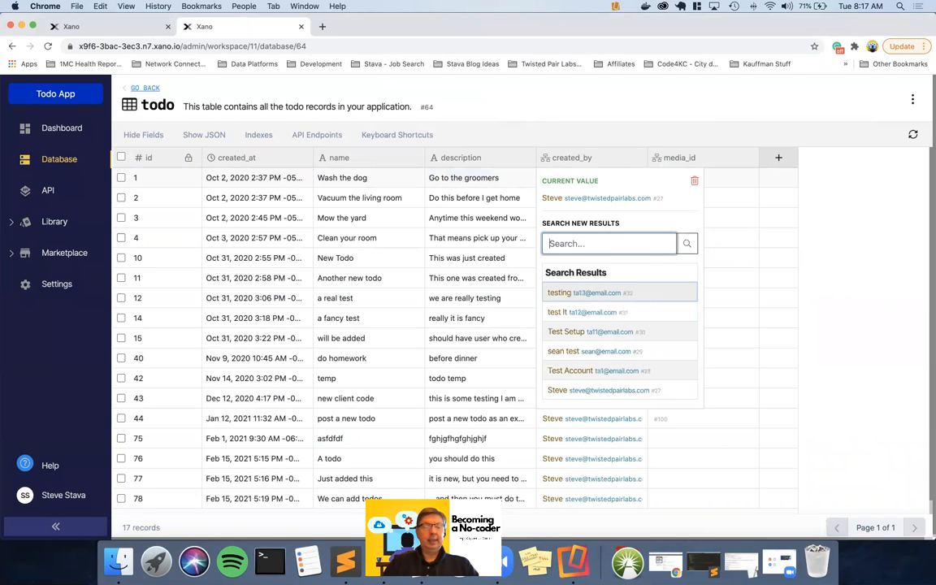
{"action": "left_click", "coordinate": [665, 93]}
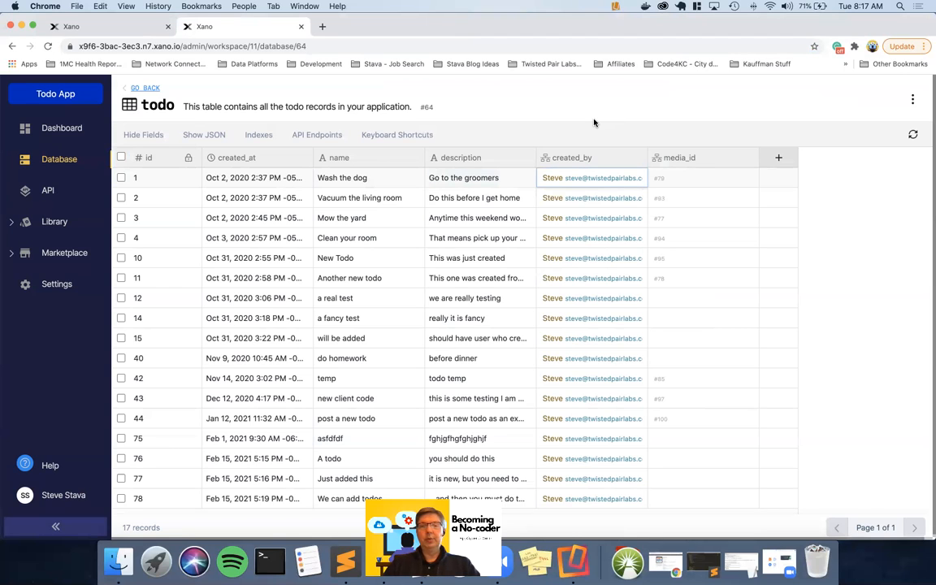
Step: Set created_by of todo record 44, "post a new todo", to the Test Account user
{"action": "scroll", "coordinate": [574, 284], "scroll_direction": "down", "scroll_amount": 1}
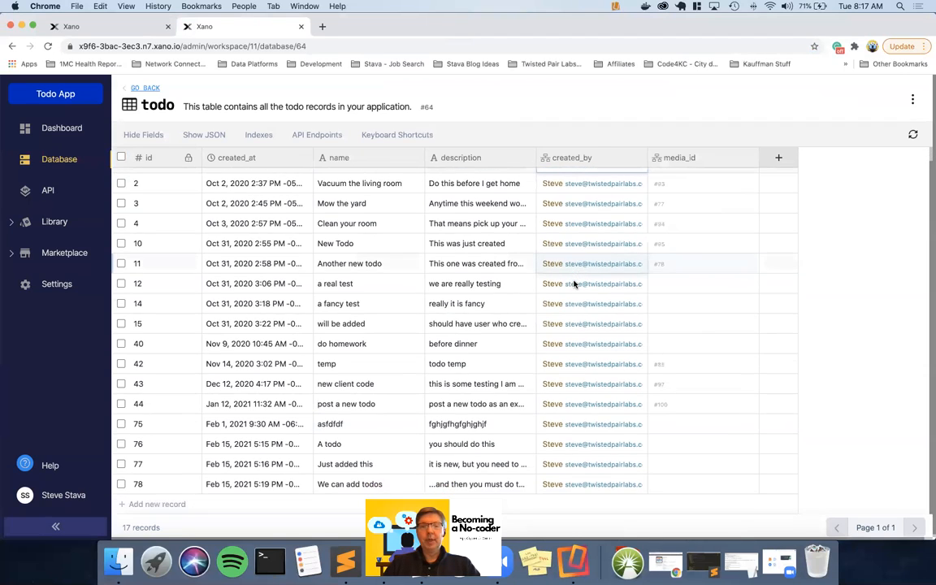
{"action": "scroll", "coordinate": [574, 283], "scroll_direction": "up", "scroll_amount": 1}
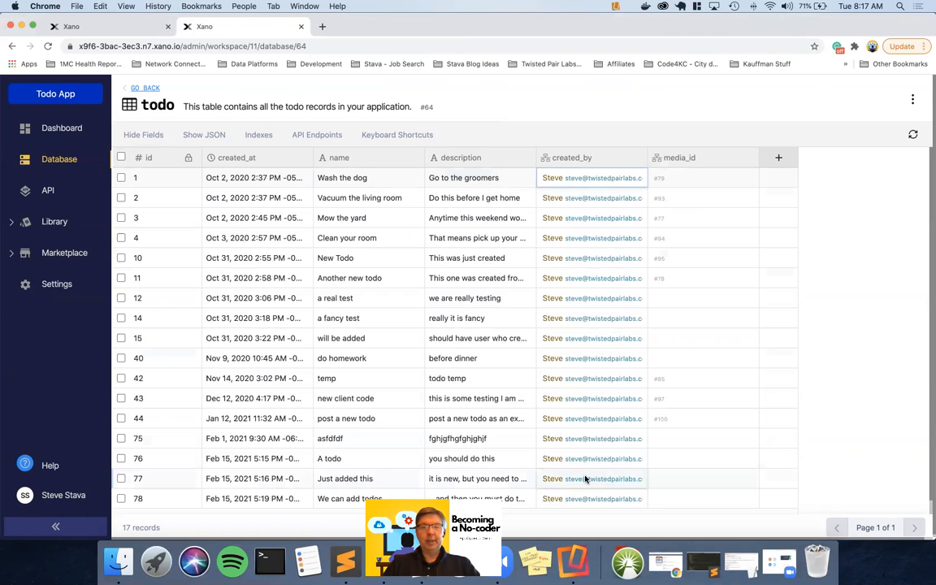
{"action": "scroll", "coordinate": [585, 479], "scroll_direction": "down", "scroll_amount": 1}
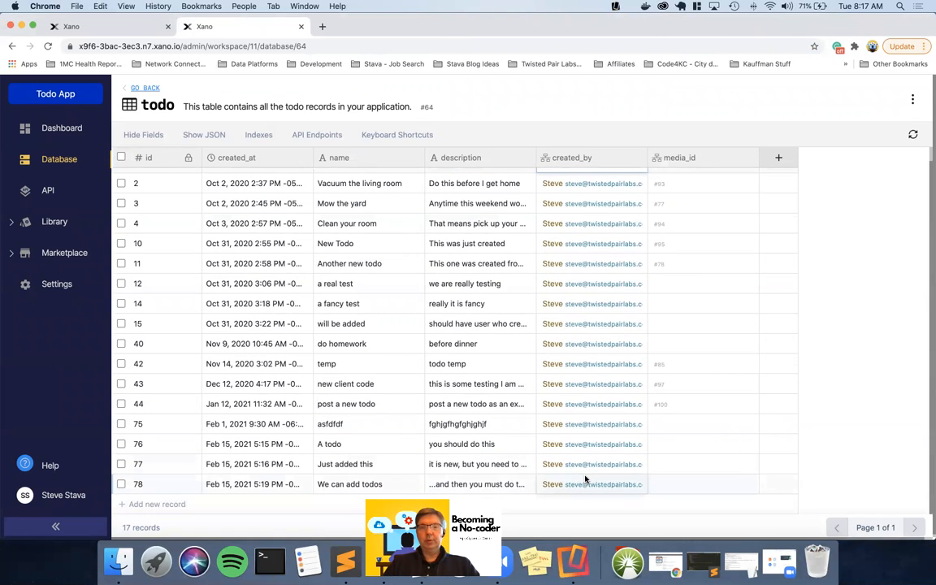
{"action": "left_click", "coordinate": [573, 404]}
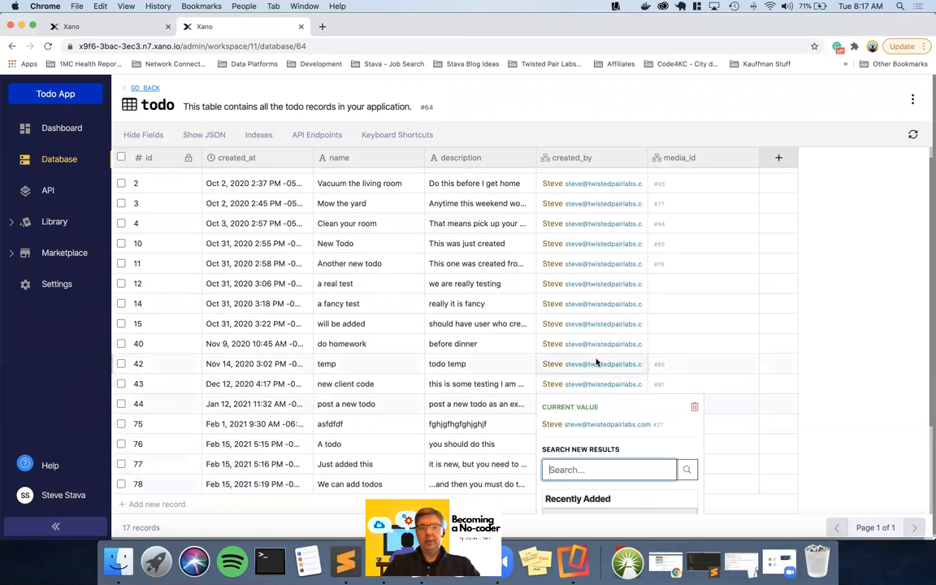
{"action": "type", "text": "ta"}
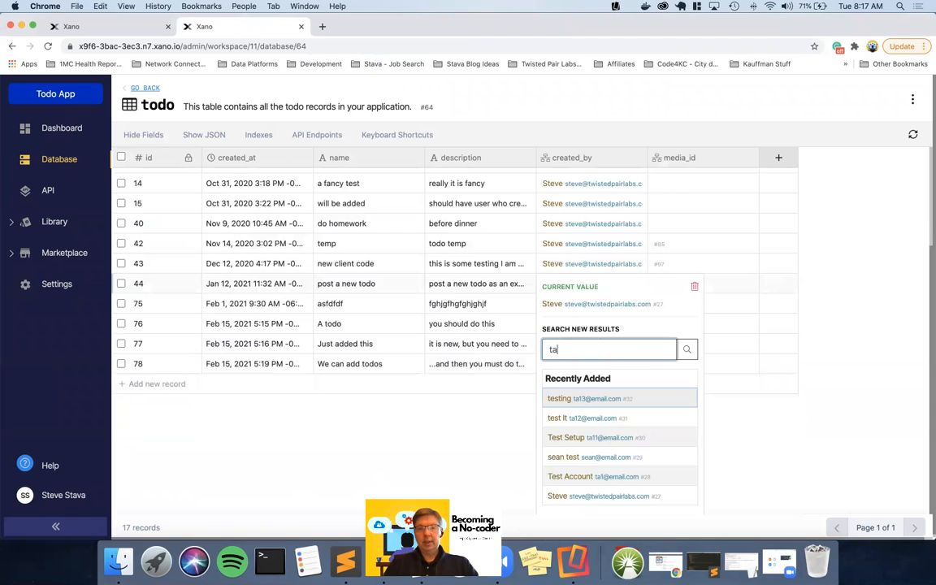
{"action": "type", "text": "1@"}
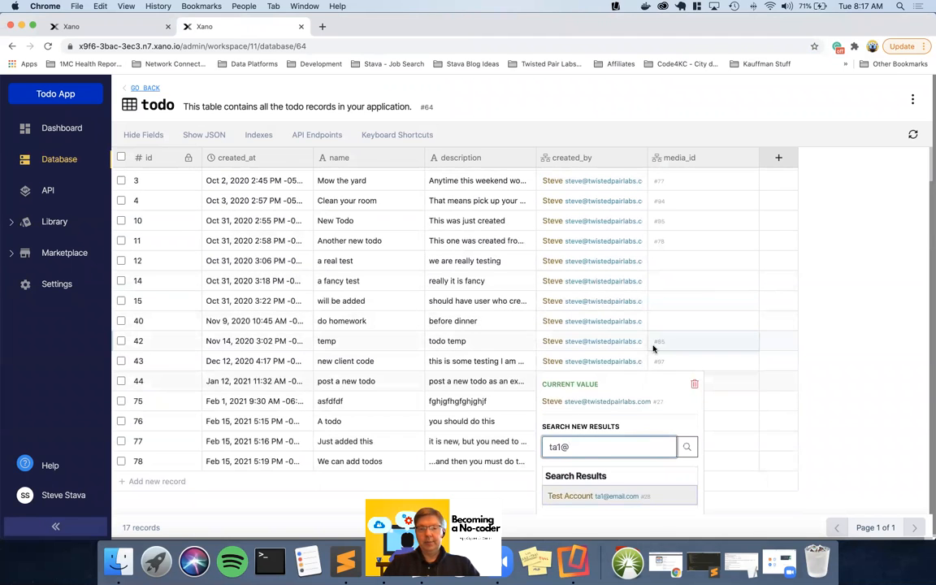
{"action": "left_click", "coordinate": [577, 497]}
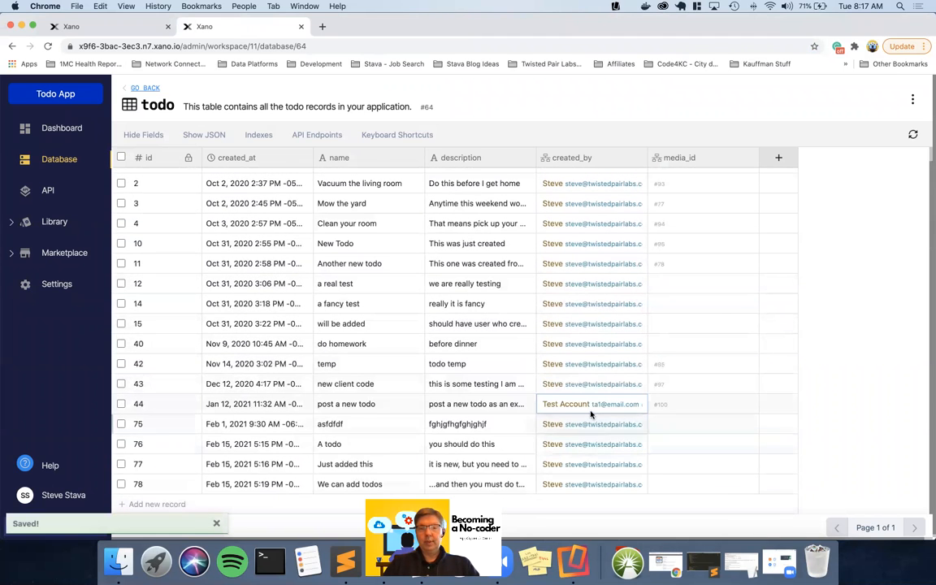
Step: Set created_by to the Test Account user for todo records 75, "asfdfdf", and 76, "A todo"
{"action": "left_click", "coordinate": [569, 426]}
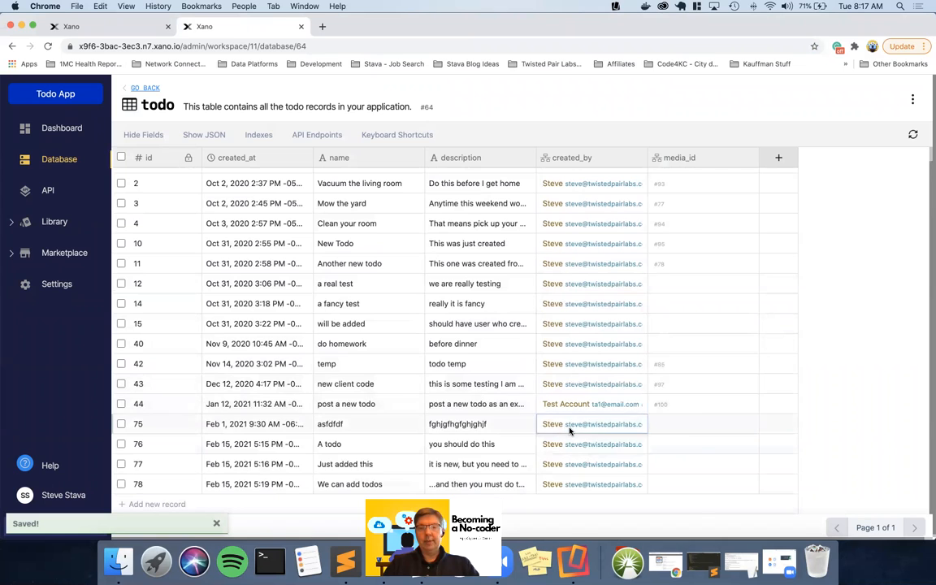
{"action": "left_click", "coordinate": [569, 427]}
{"action": "type", "text": "ta1"}
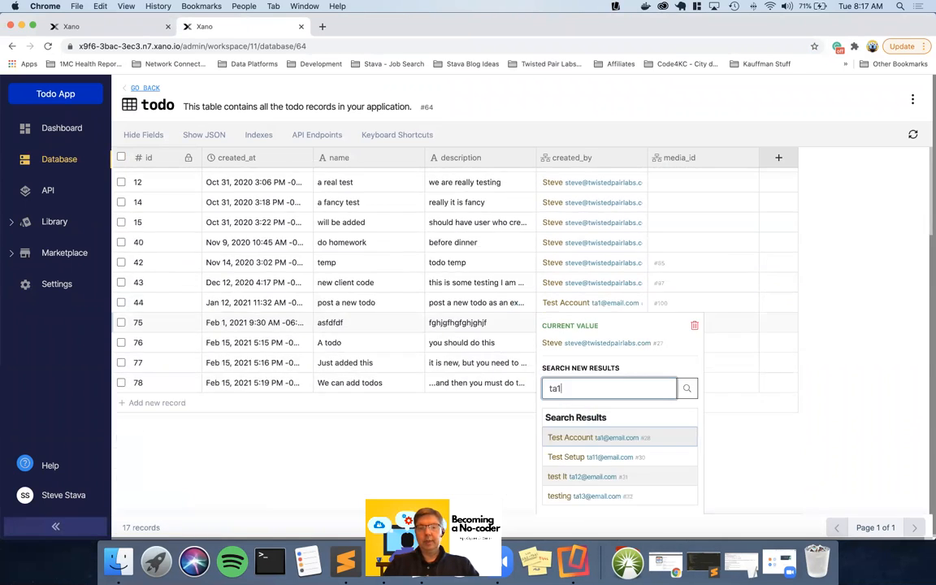
{"action": "left_click", "coordinate": [583, 439]}
{"action": "left_click", "coordinate": [605, 442]}
{"action": "left_click", "coordinate": [600, 443]}
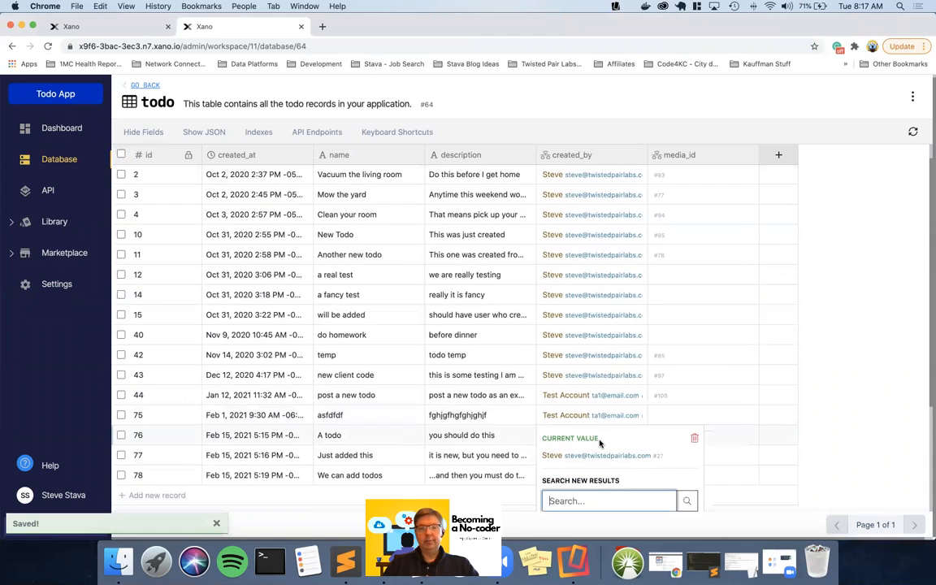
{"action": "type", "text": "ta1@"}
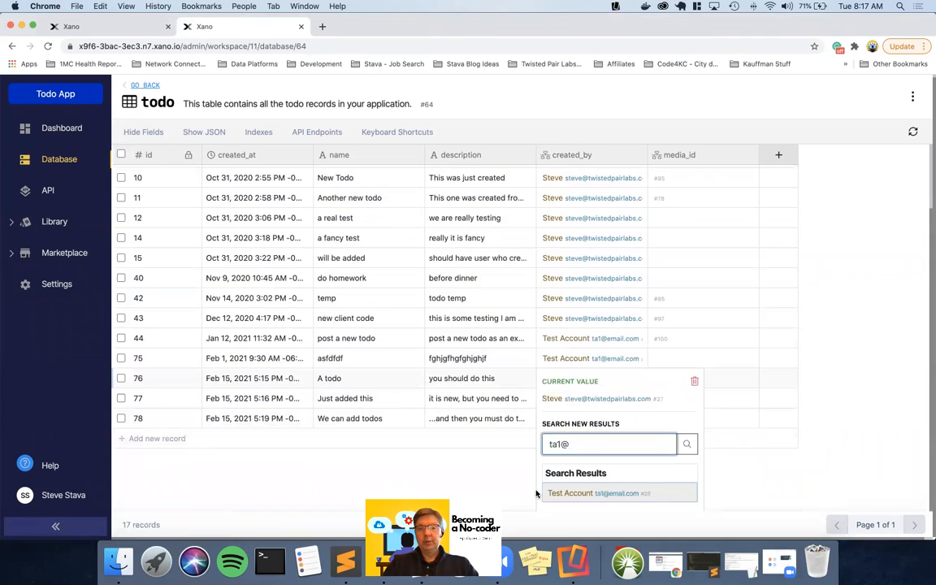
{"action": "left_click", "coordinate": [606, 494]}
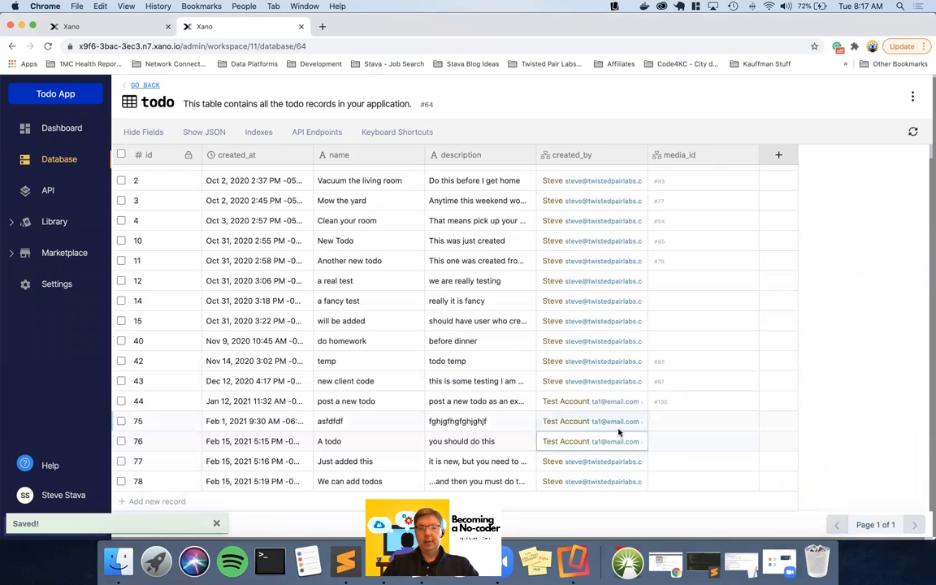
Step: Set created_by to the Test Account user for todo records 77 and 78, widening the created_by column to show full entries
{"action": "left_click", "coordinate": [592, 463]}
{"action": "type", "text": "ta1"}
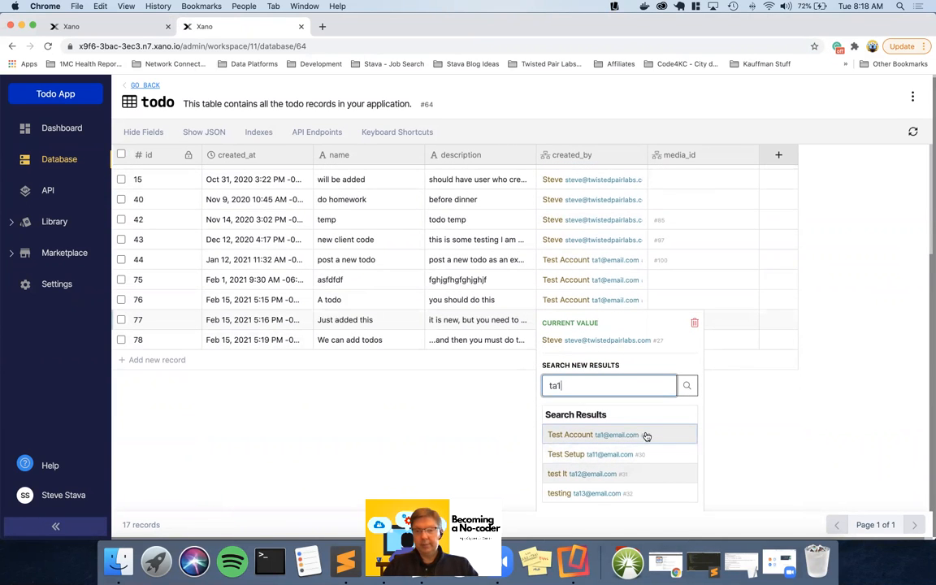
{"action": "left_click", "coordinate": [601, 436]}
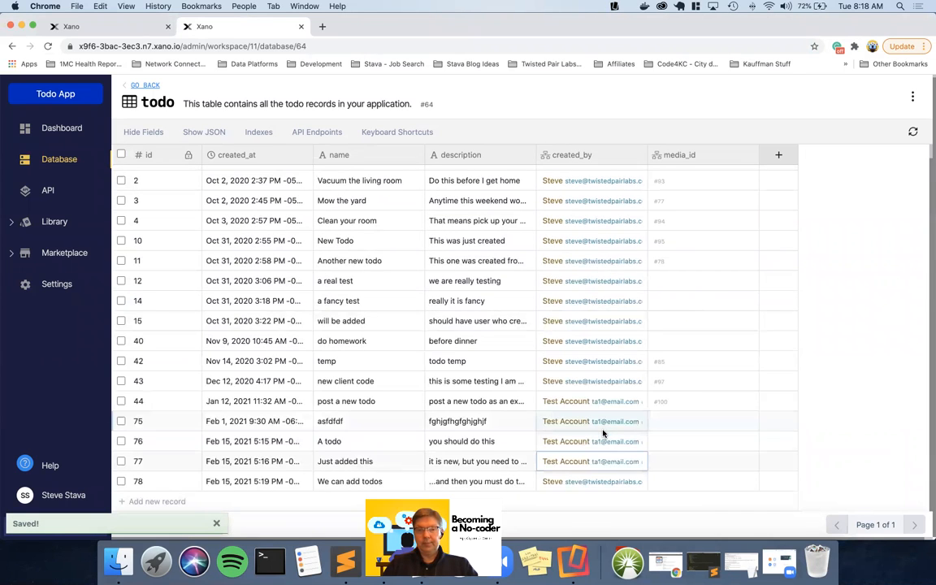
{"action": "left_click_drag", "start_coordinate": [645, 155], "coordinate": [688, 154]}
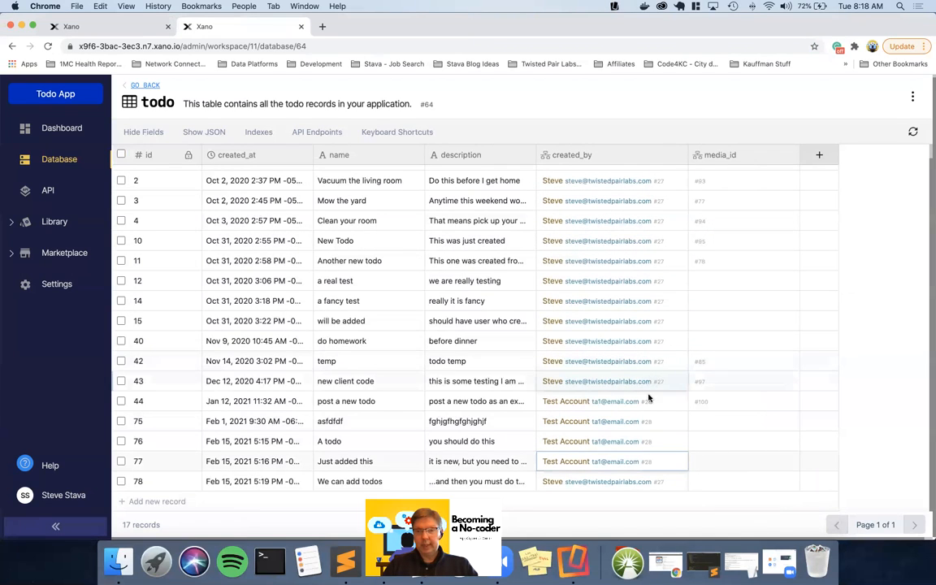
{"action": "left_click", "coordinate": [615, 481]}
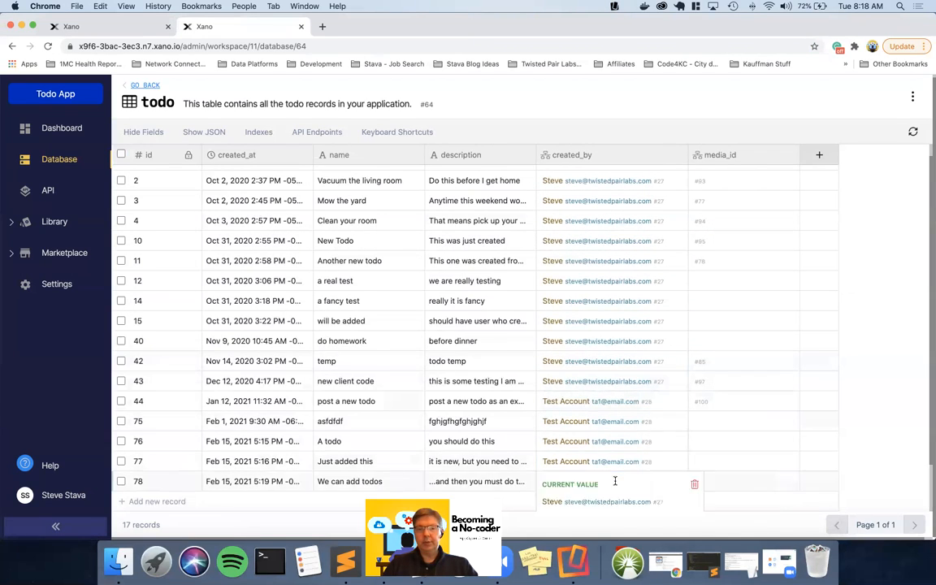
{"action": "type", "text": "ta1@"}
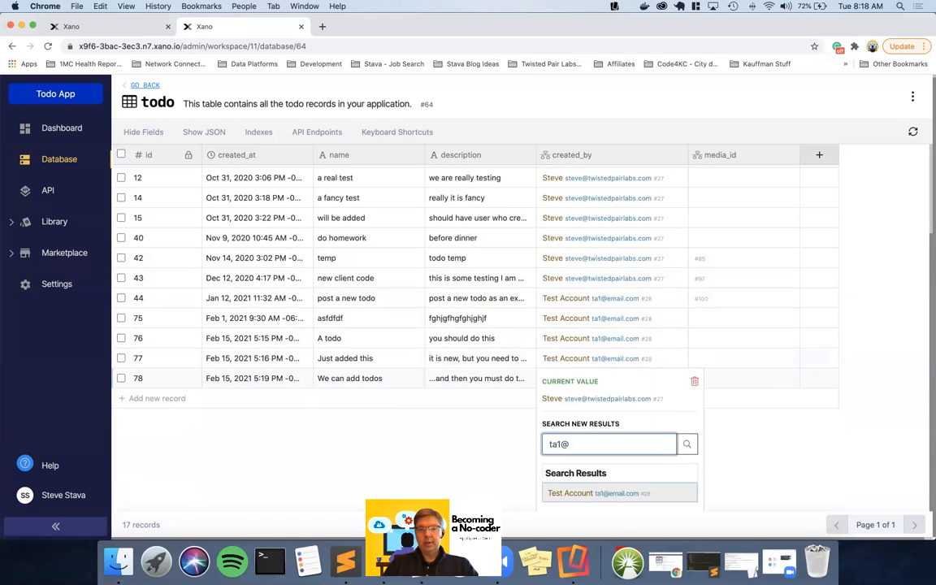
{"action": "left_click", "coordinate": [575, 493]}
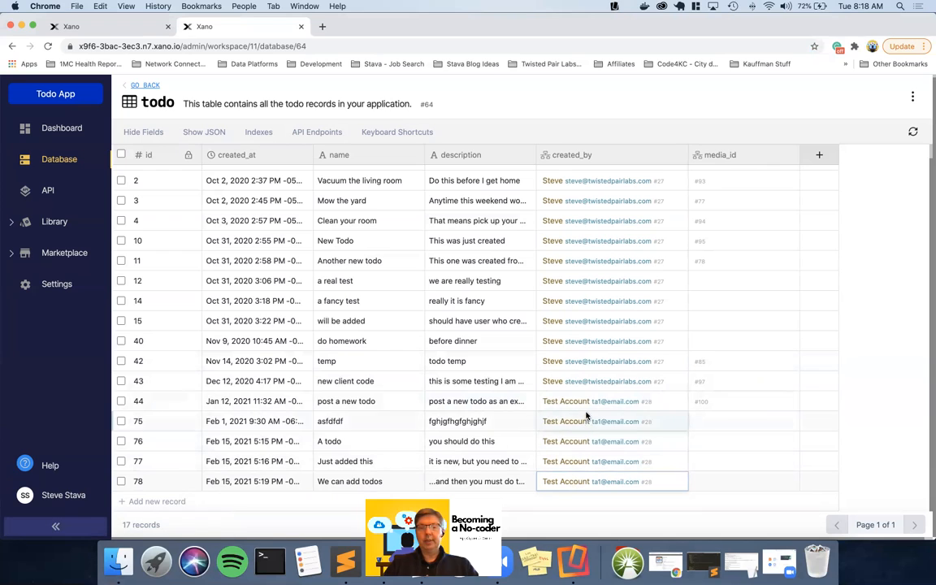
Step: Open the GET /todo endpoint in the public API group and open its Query all Records function for editing
{"action": "scroll", "coordinate": [587, 423], "scroll_direction": "up", "scroll_amount": 1}
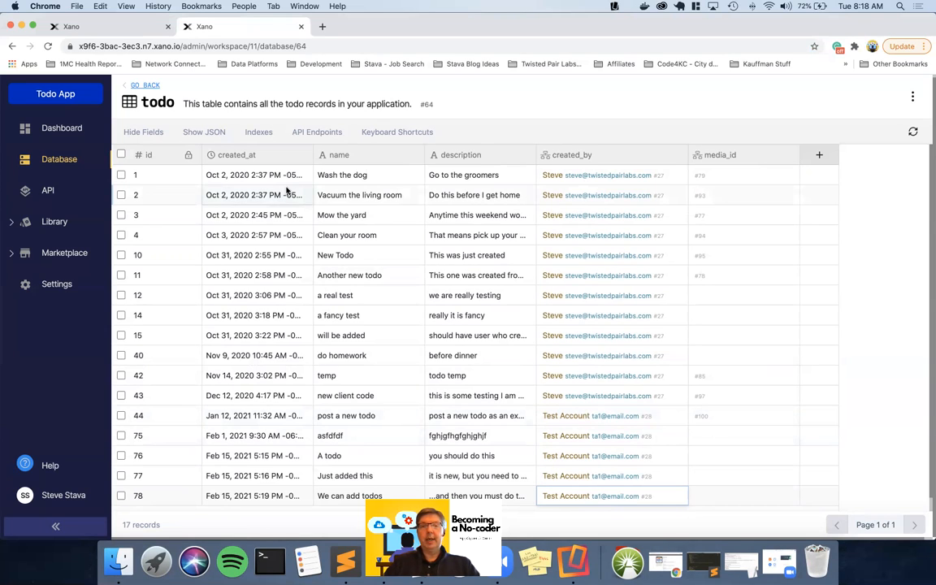
{"action": "left_click", "coordinate": [148, 87]}
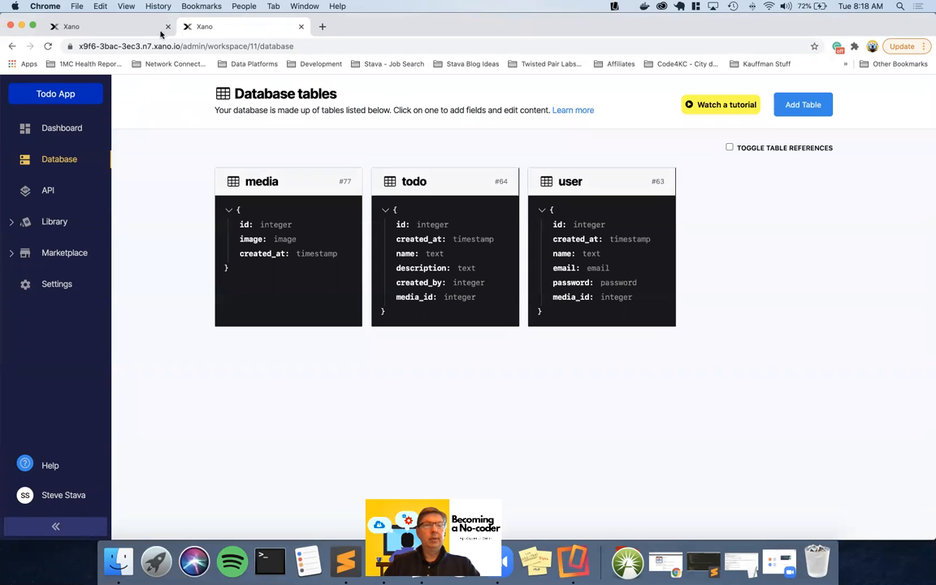
{"action": "left_click", "coordinate": [99, 28]}
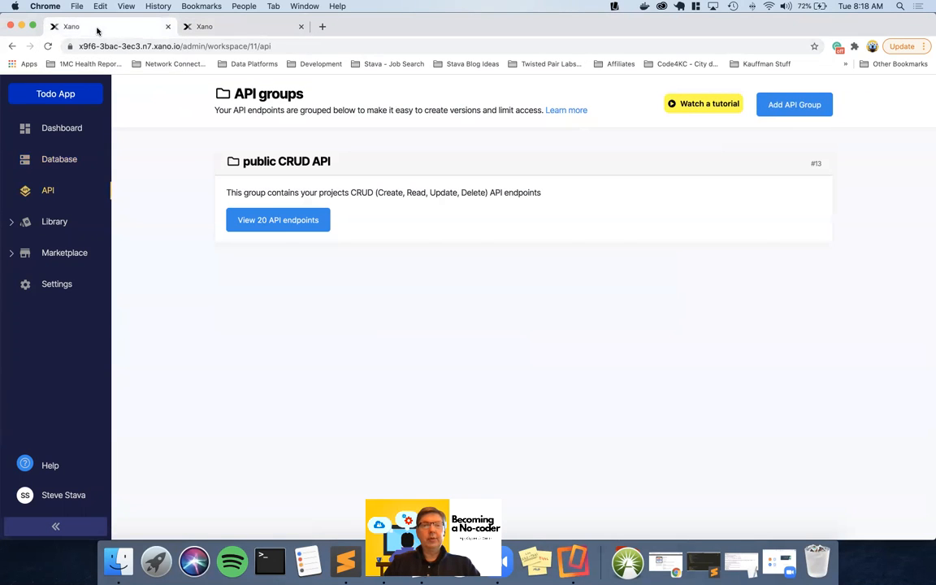
{"action": "left_click", "coordinate": [268, 227]}
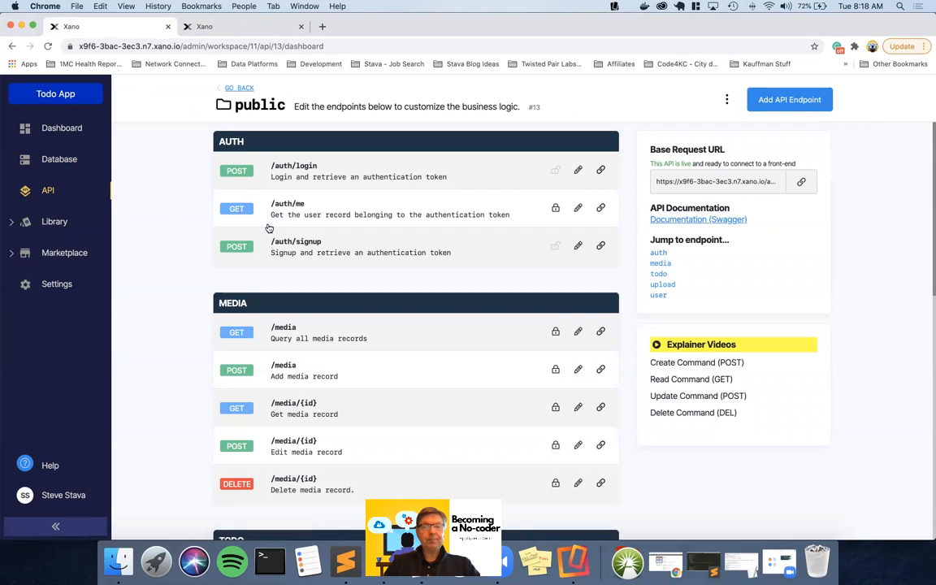
{"action": "left_click", "coordinate": [660, 274]}
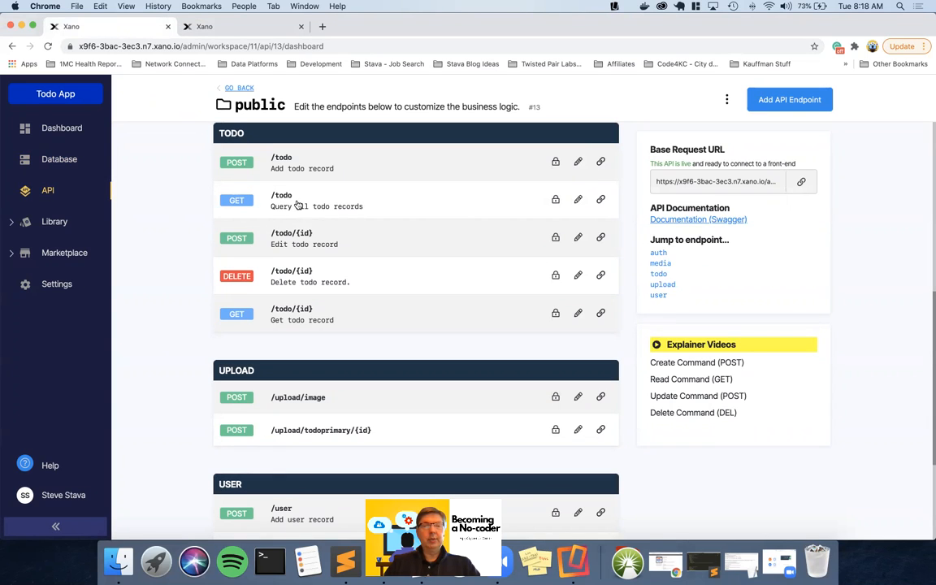
{"action": "left_click", "coordinate": [322, 205]}
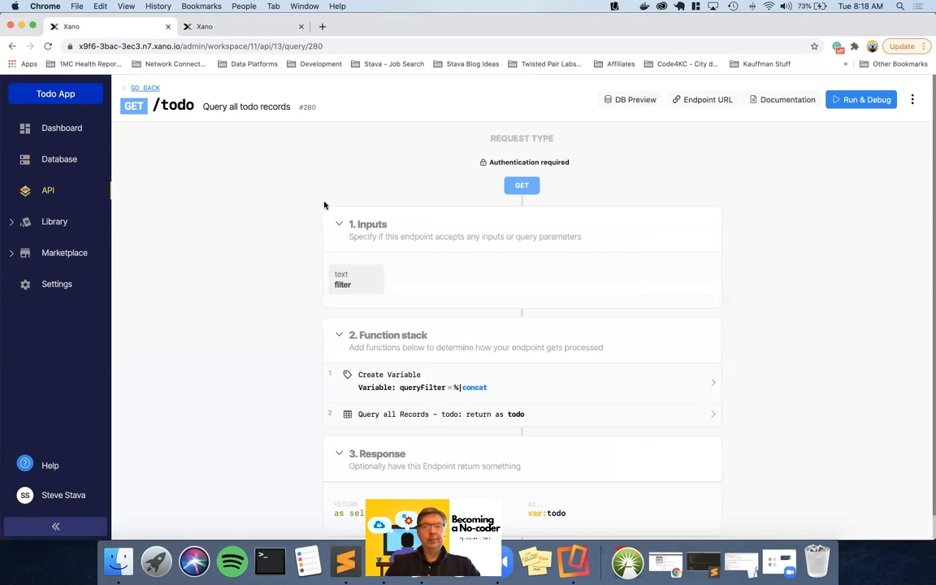
{"action": "scroll", "coordinate": [260, 320], "scroll_direction": "down", "scroll_amount": 1}
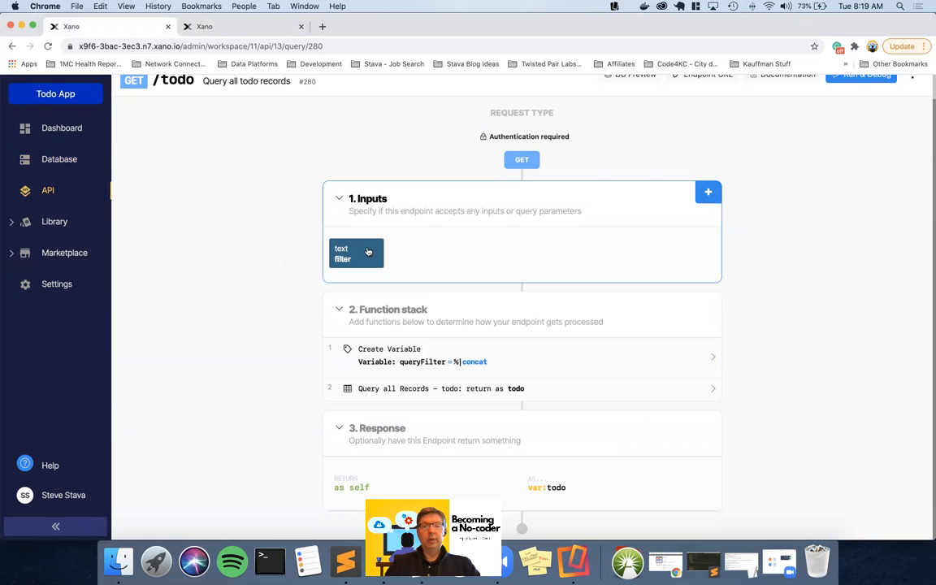
{"action": "left_click", "coordinate": [406, 388]}
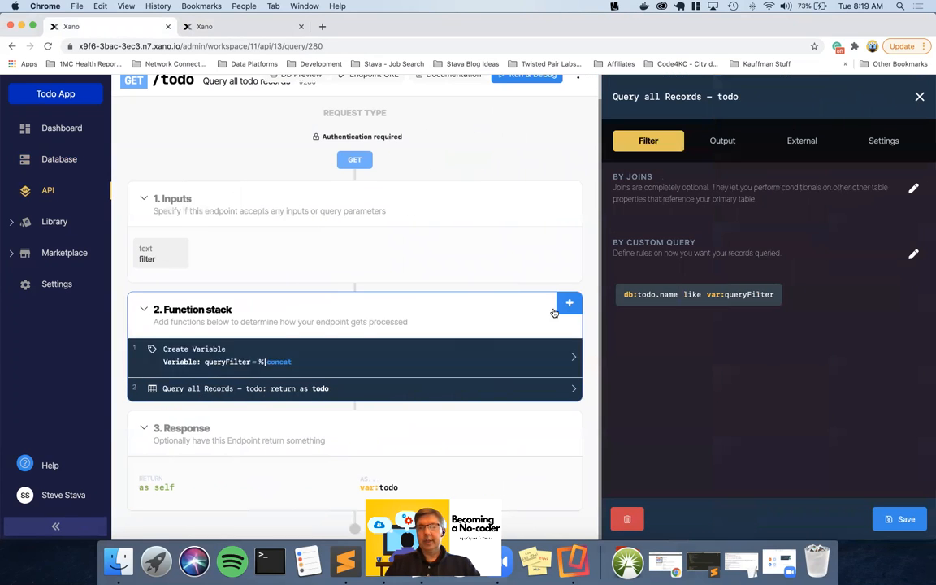
Step: Examine the custom query's todo.name condition and the comparison operators available for it
{"action": "left_click", "coordinate": [683, 300]}
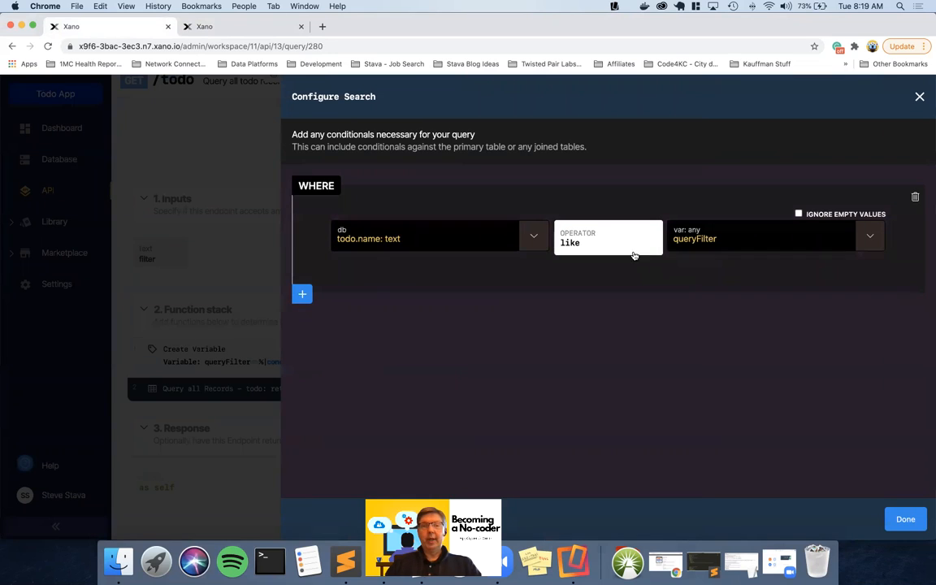
{"action": "left_click", "coordinate": [604, 240]}
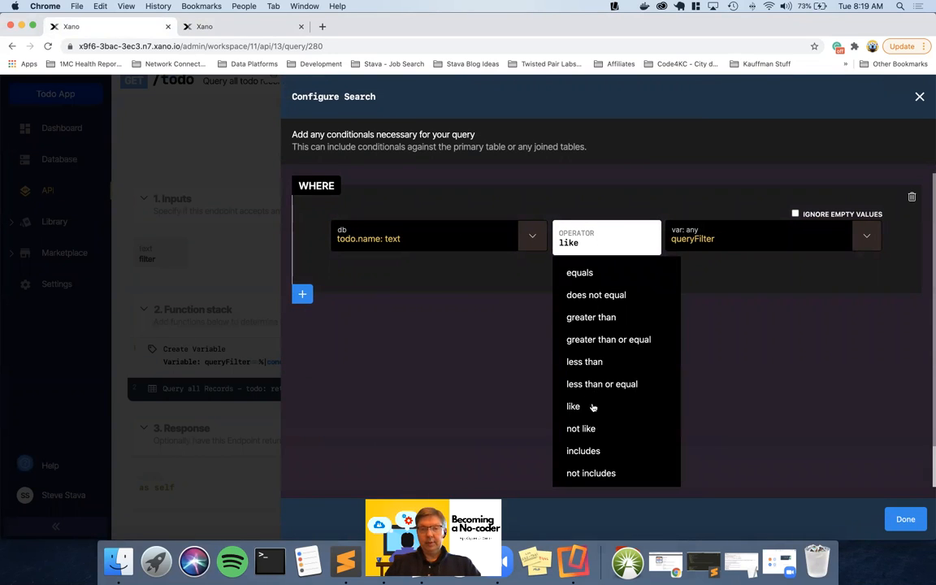
{"action": "left_click", "coordinate": [498, 393]}
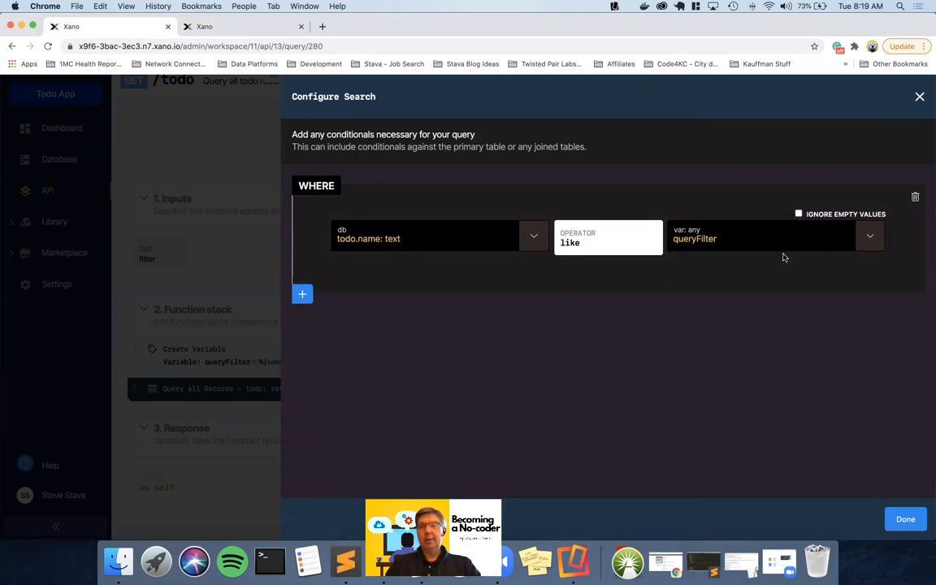
{"action": "left_click", "coordinate": [615, 237]}
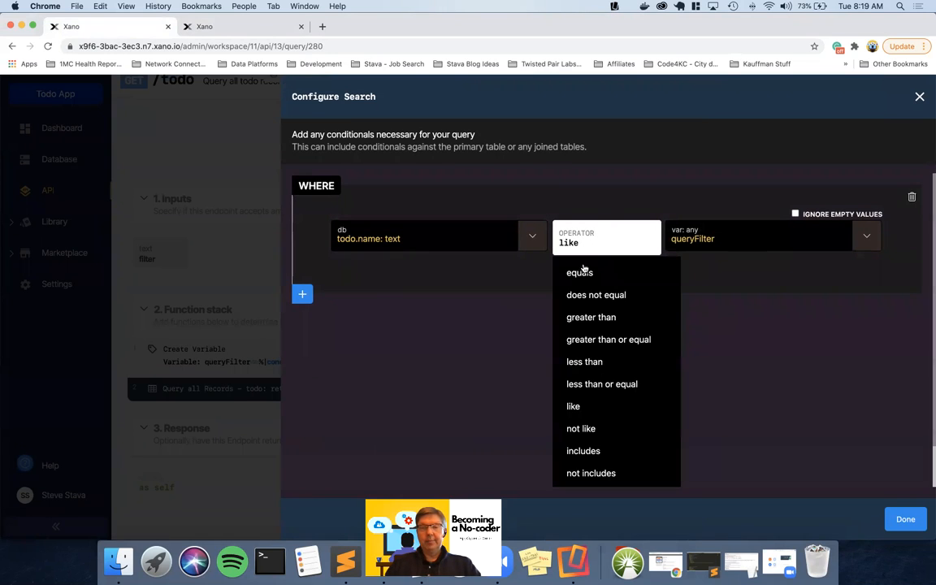
{"action": "left_click", "coordinate": [500, 356]}
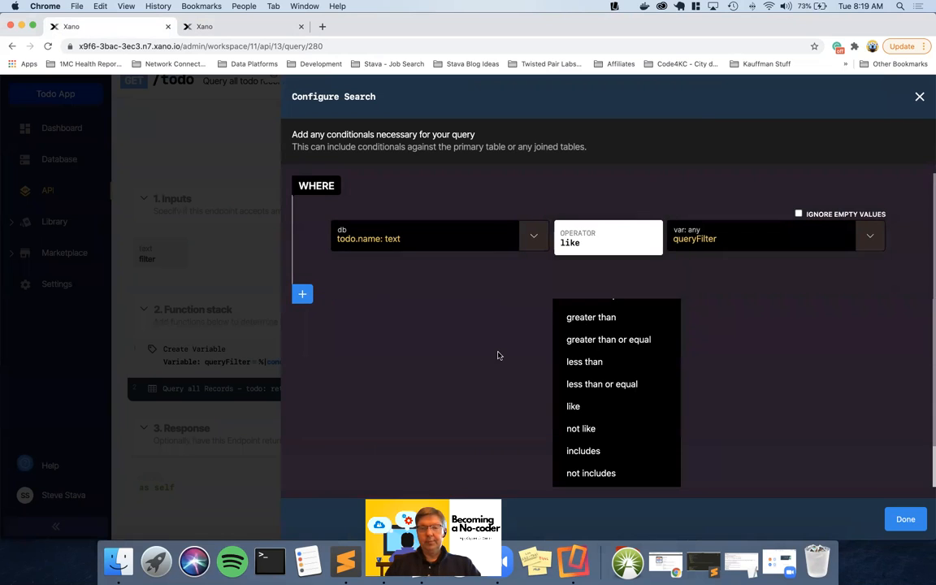
{"action": "left_click", "coordinate": [919, 98]}
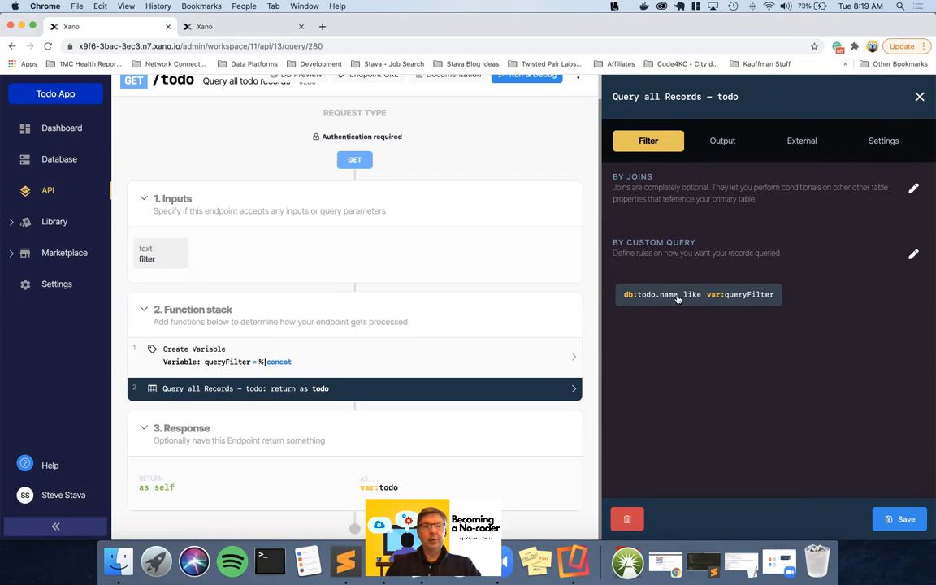
{"action": "left_click", "coordinate": [919, 96]}
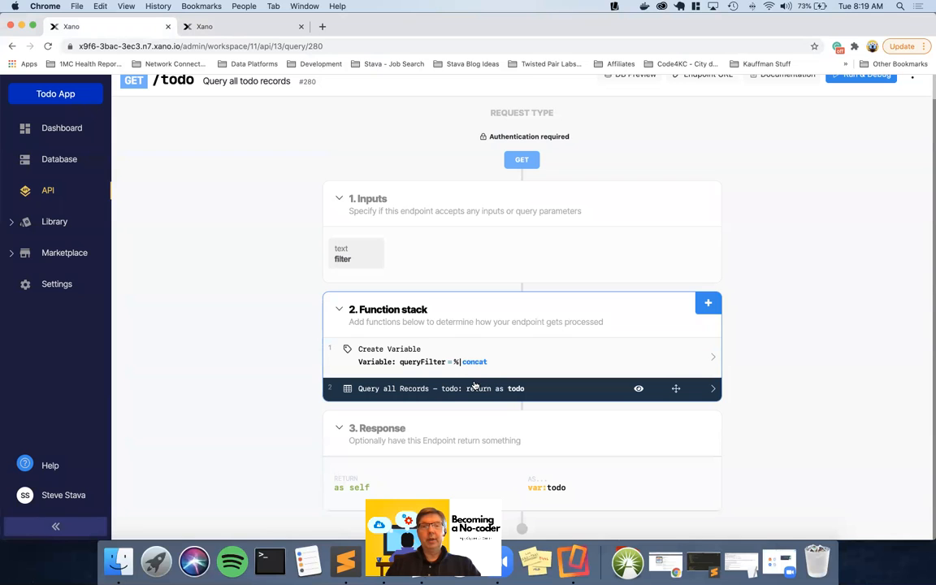
Step: Add an AND condition on todo.created_by to the custom query of the Query all Records function
{"action": "left_click", "coordinate": [476, 388]}
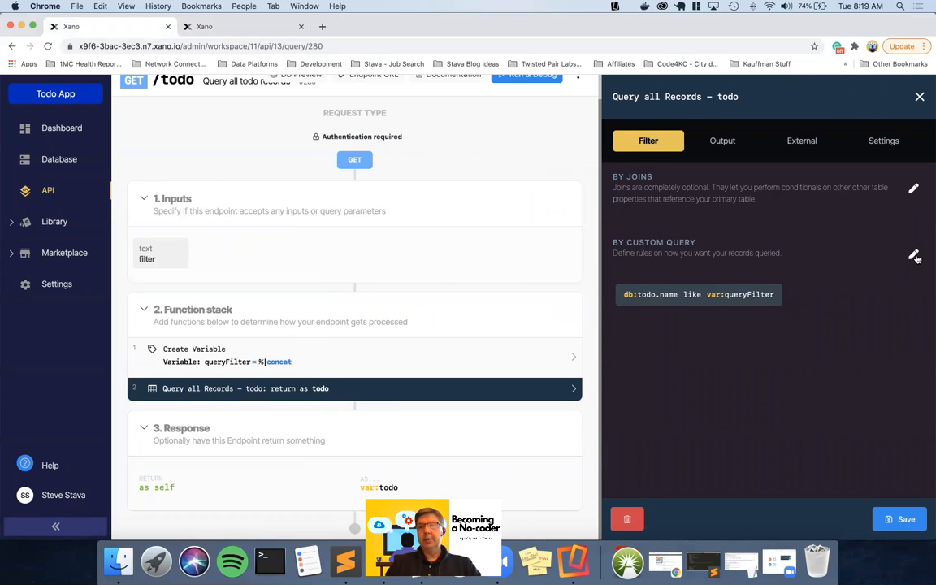
{"action": "left_click", "coordinate": [915, 256]}
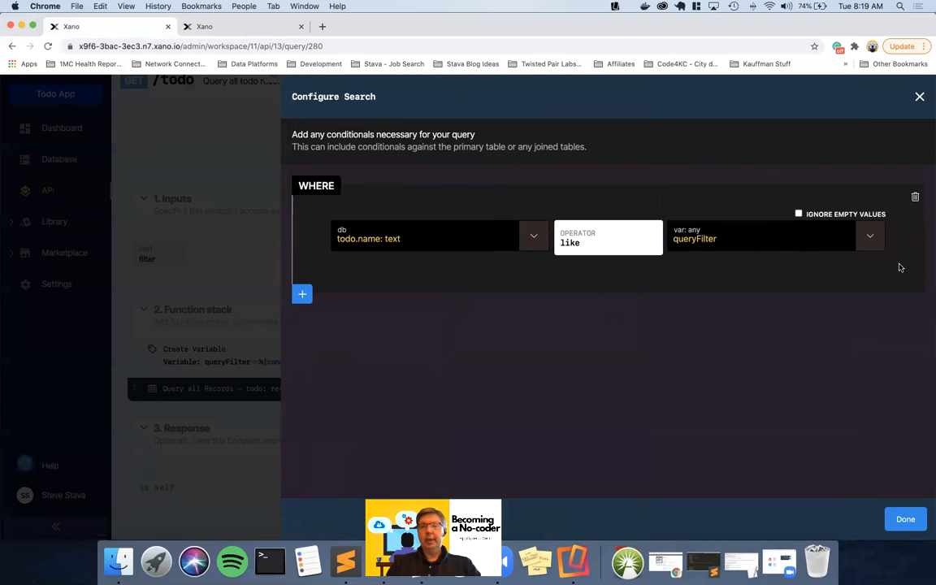
{"action": "left_click", "coordinate": [302, 296]}
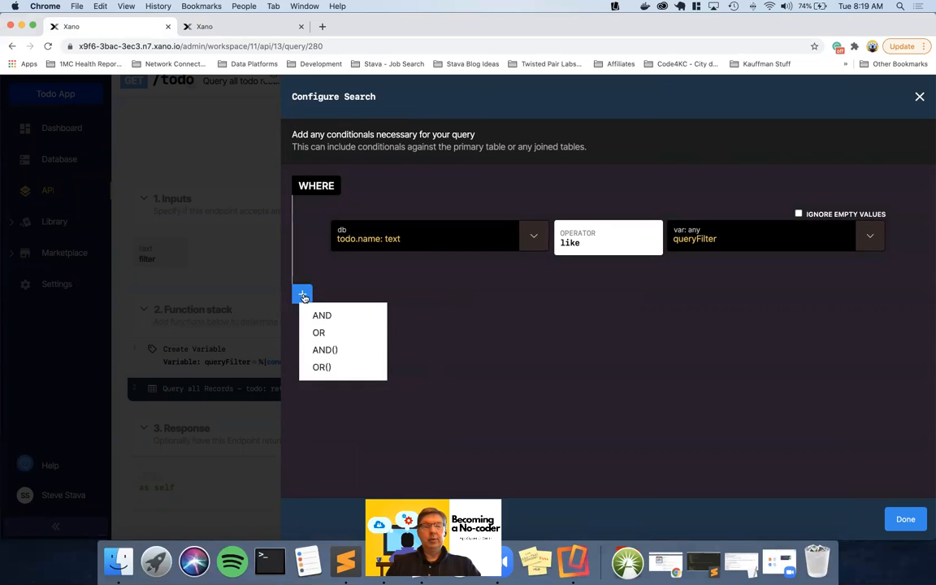
{"action": "left_click", "coordinate": [318, 314]}
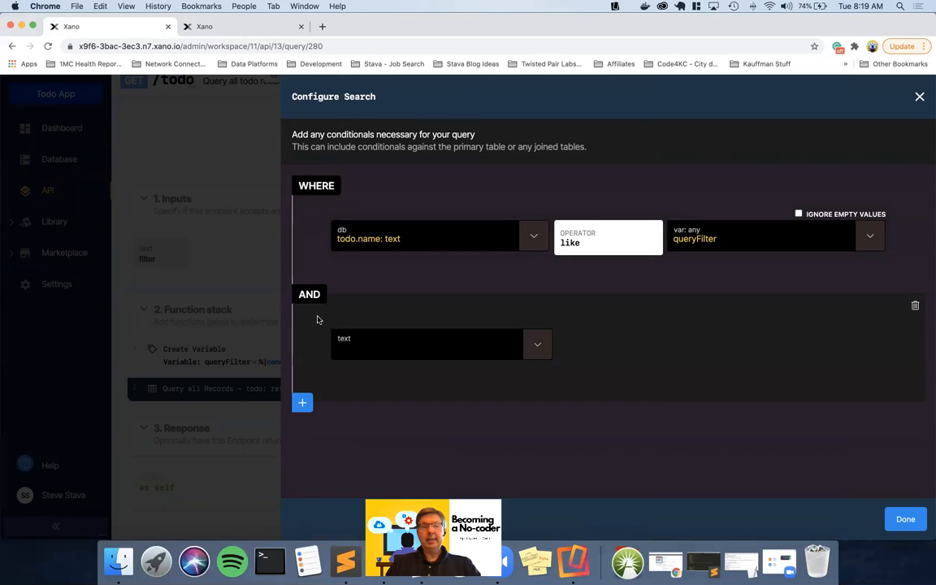
{"action": "left_click", "coordinate": [537, 344]}
{"action": "scroll", "coordinate": [505, 420], "scroll_direction": "down", "scroll_amount": 2}
{"action": "scroll", "coordinate": [506, 420], "scroll_direction": "down", "scroll_amount": 3}
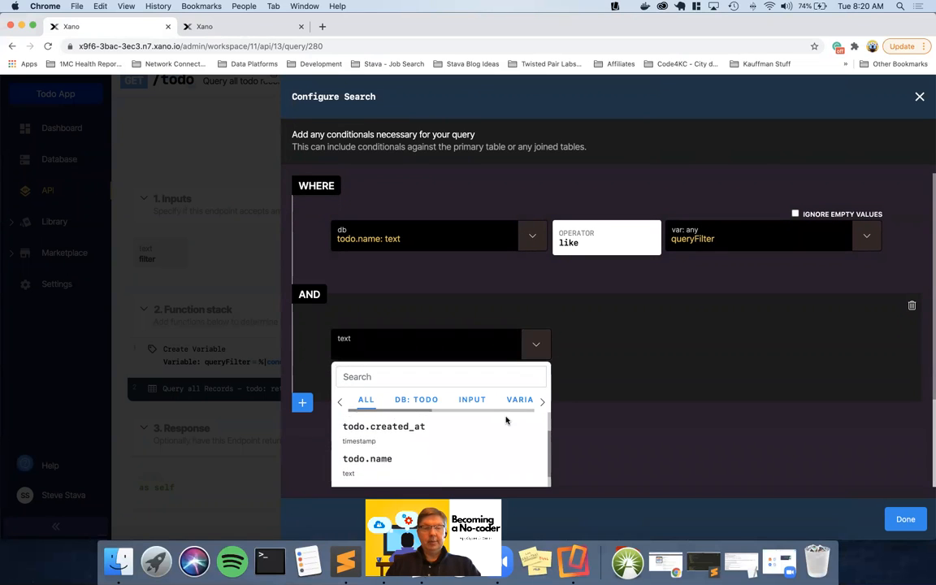
{"action": "scroll", "coordinate": [506, 420], "scroll_direction": "down", "scroll_amount": 1}
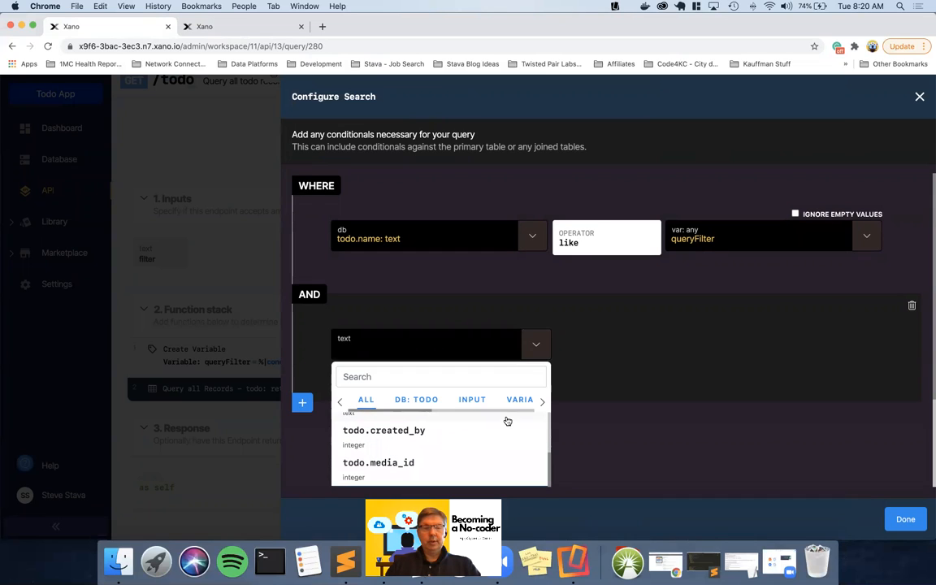
{"action": "left_click", "coordinate": [372, 437]}
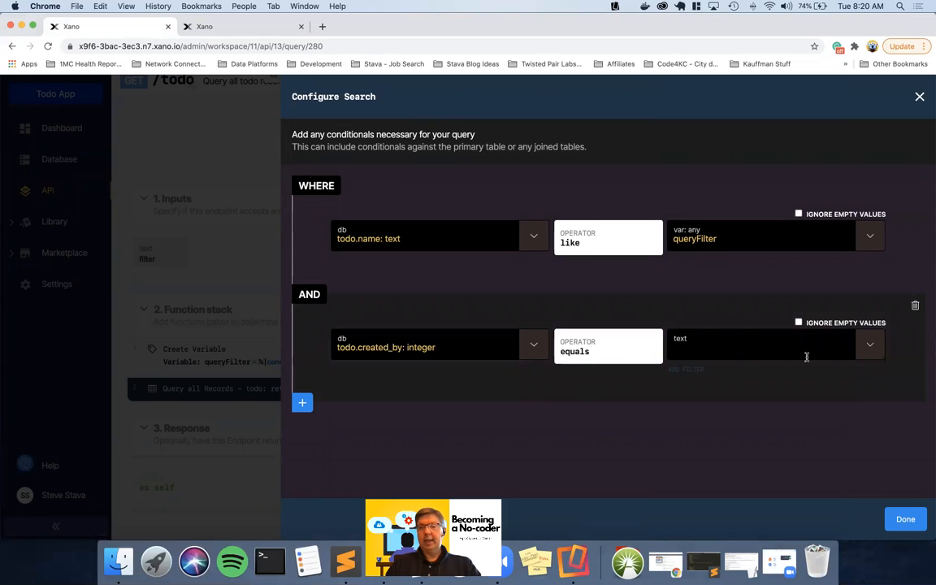
Step: Compare todo.created_by for equality with the auth id and save the Query all Records function
{"action": "left_click", "coordinate": [874, 351]}
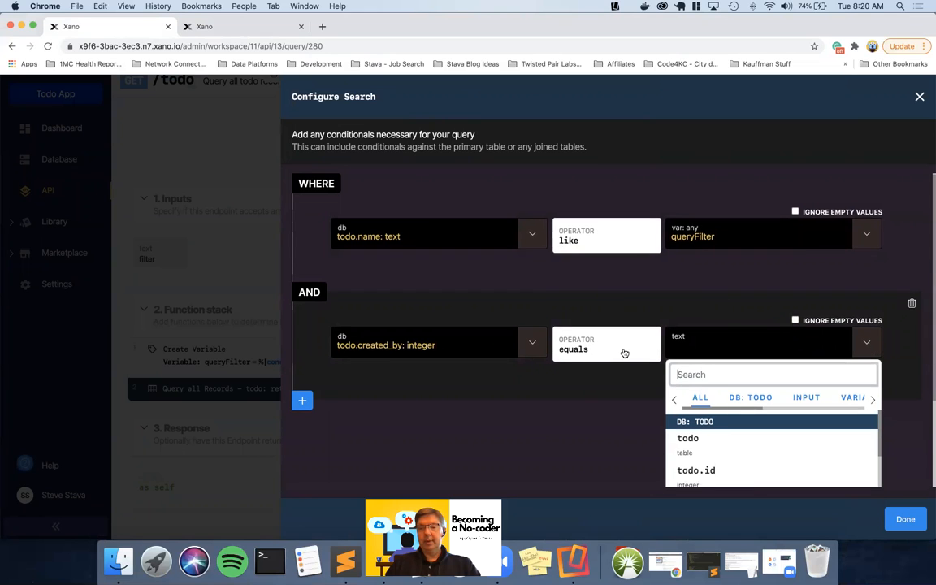
{"action": "scroll", "coordinate": [622, 351], "scroll_direction": "down", "scroll_amount": 3}
{"action": "scroll", "coordinate": [766, 278], "scroll_direction": "right", "scroll_amount": 5}
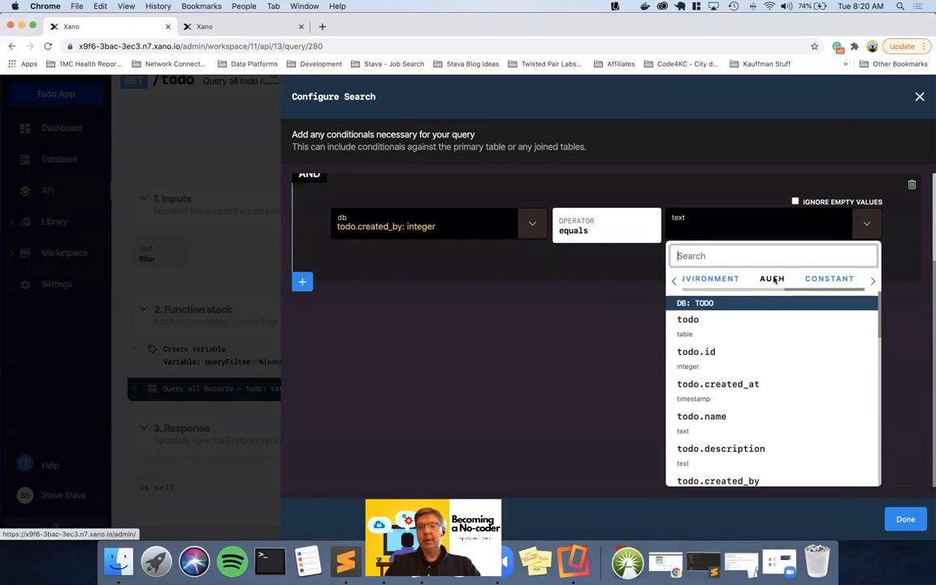
{"action": "left_click", "coordinate": [772, 279]}
{"action": "left_click", "coordinate": [682, 428]}
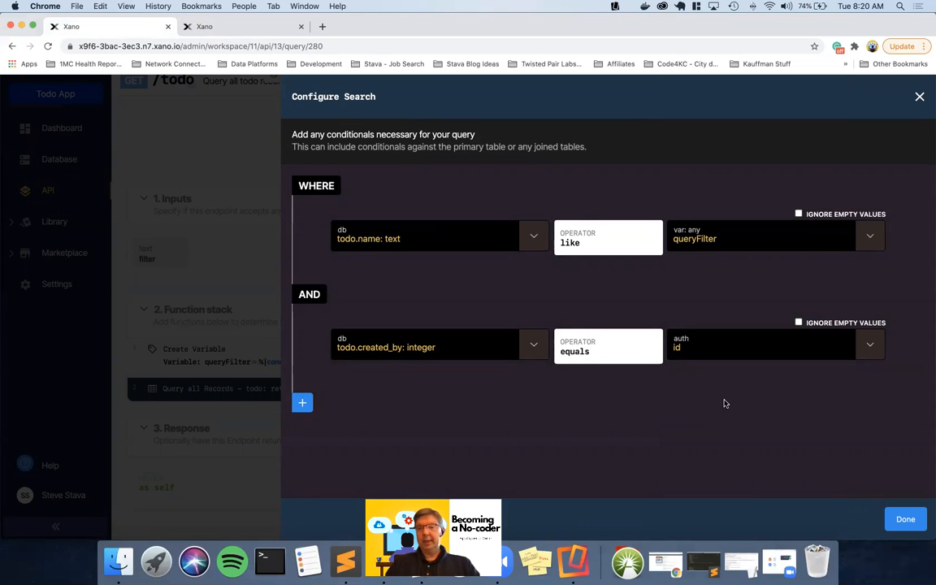
{"action": "left_click", "coordinate": [905, 519]}
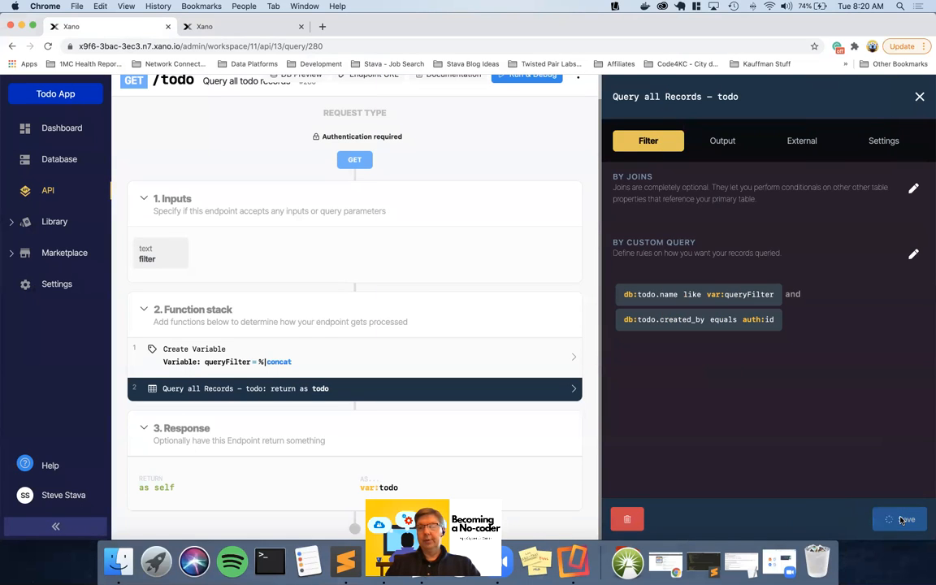
{"action": "left_click", "coordinate": [902, 519]}
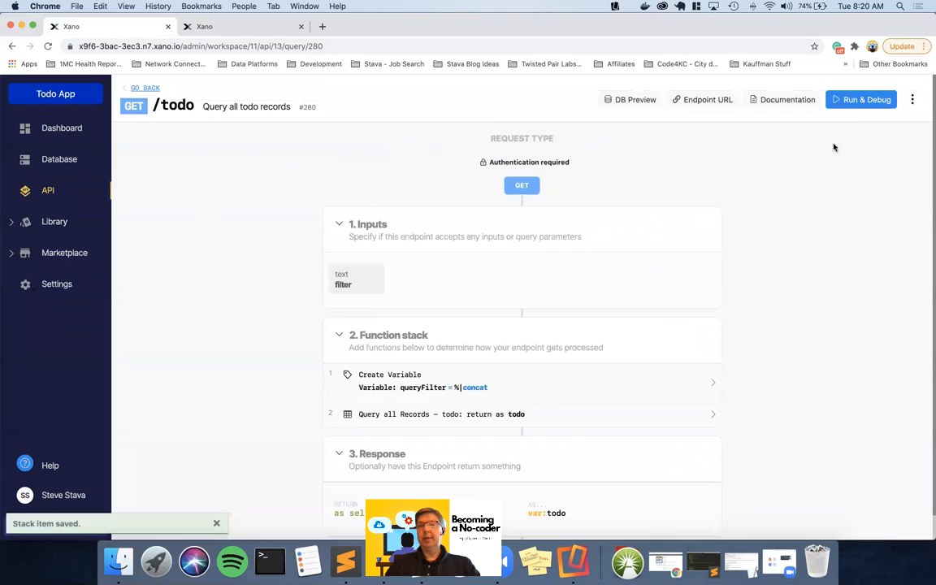
Step: Run and debug GET /todo with the auth token of the user owning the earlier todos, and inspect the debugger's function stack output
{"action": "left_click", "coordinate": [863, 99]}
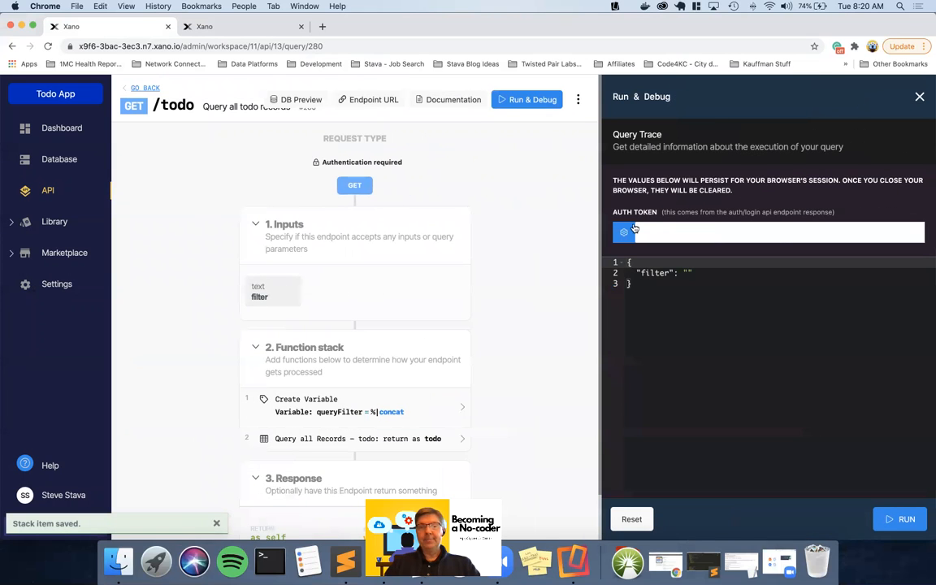
{"action": "left_click", "coordinate": [693, 231]}
{"action": "type", "text": "steve"}
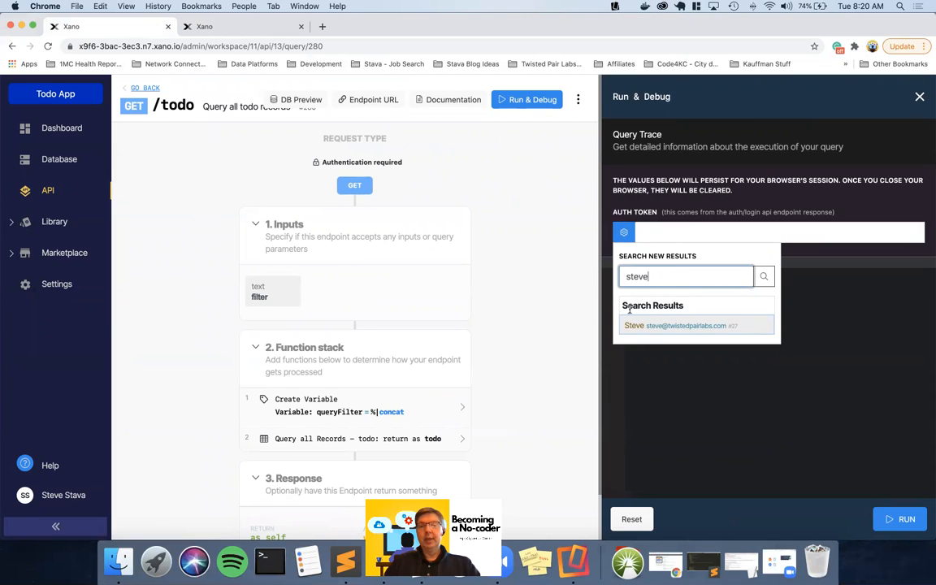
{"action": "left_click", "coordinate": [638, 325]}
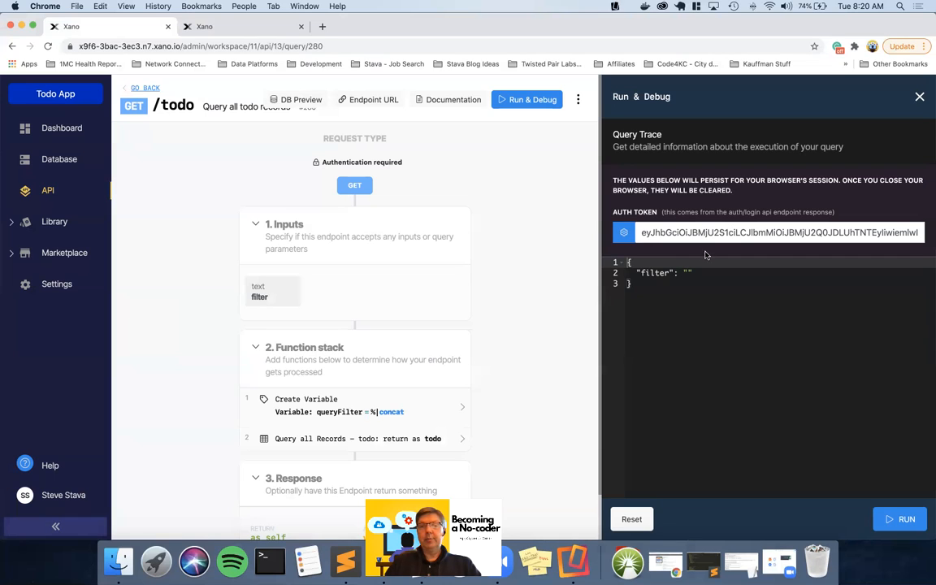
{"action": "left_click", "coordinate": [900, 521]}
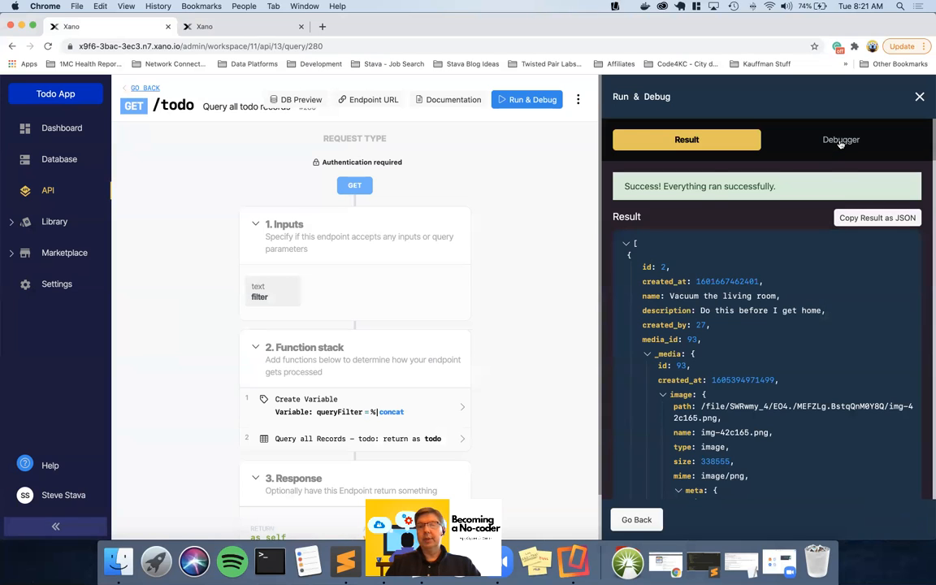
{"action": "left_click", "coordinate": [841, 141]}
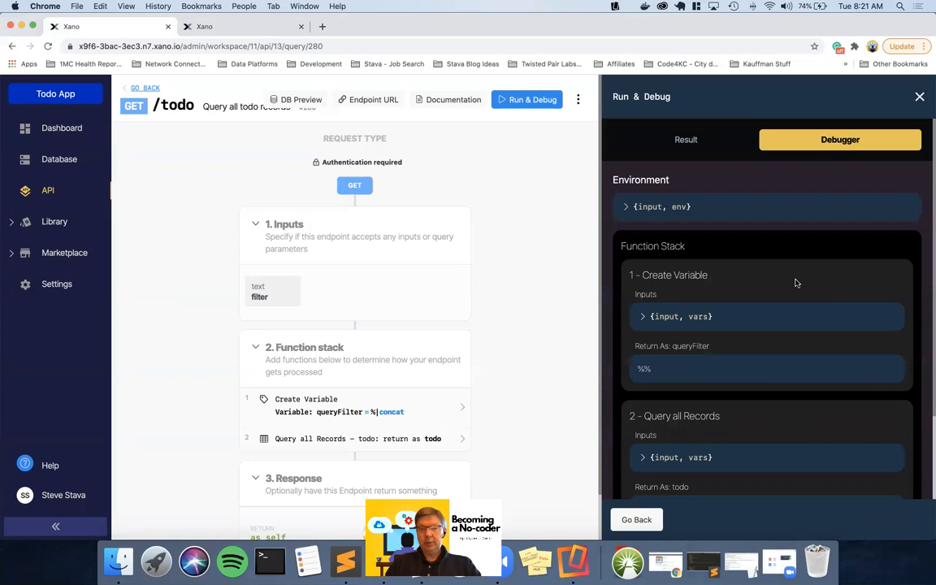
{"action": "scroll", "coordinate": [796, 283], "scroll_direction": "down", "scroll_amount": 3}
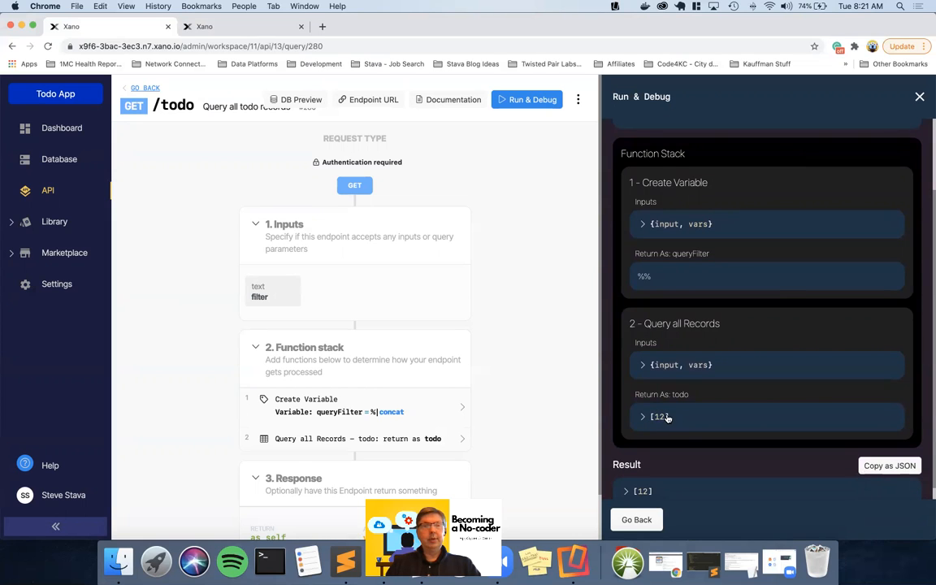
Step: Check the created_by assignments in the todo database table against the debugger output
{"action": "left_click", "coordinate": [238, 29]}
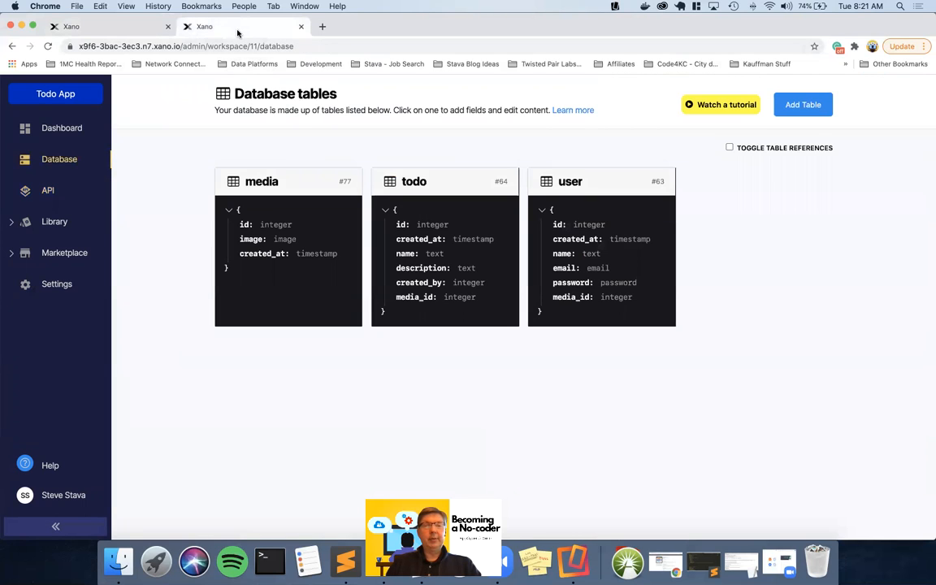
{"action": "left_click", "coordinate": [460, 185]}
{"action": "scroll", "coordinate": [459, 185], "scroll_direction": "down", "scroll_amount": 1}
{"action": "scroll", "coordinate": [460, 184], "scroll_direction": "up", "scroll_amount": 1}
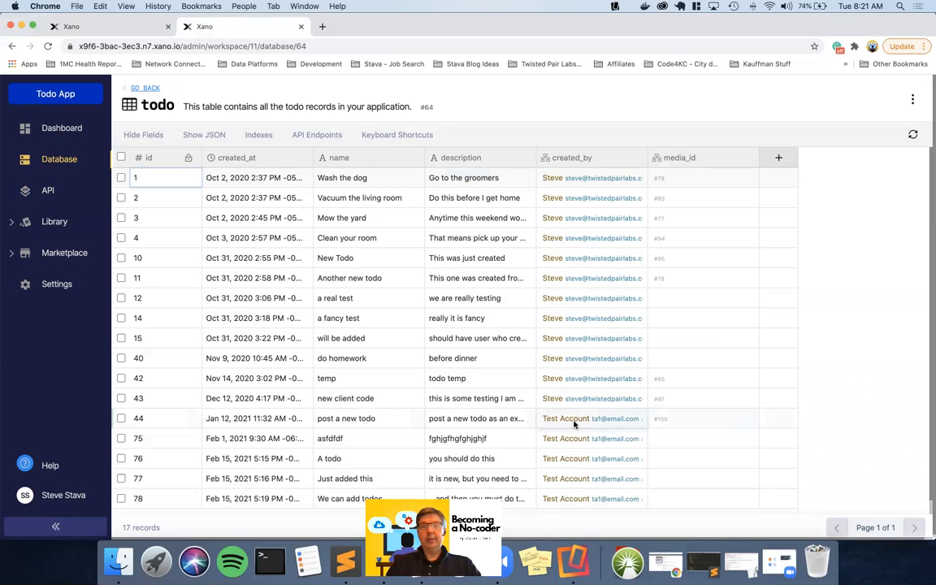
Step: Run and debug GET /todo with the Test Account user's auth token and inspect the debugger's function stack output
{"action": "left_click", "coordinate": [102, 26]}
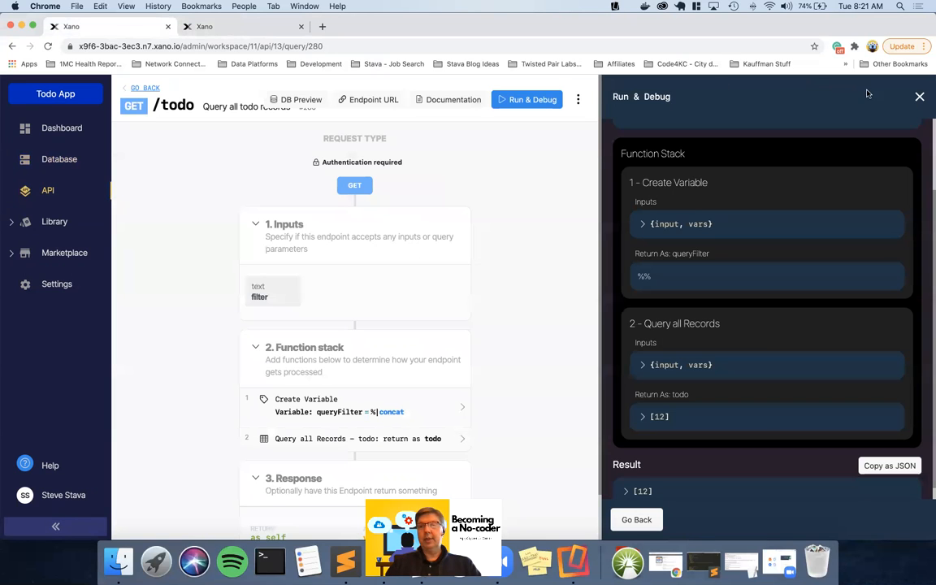
{"action": "left_click", "coordinate": [919, 98]}
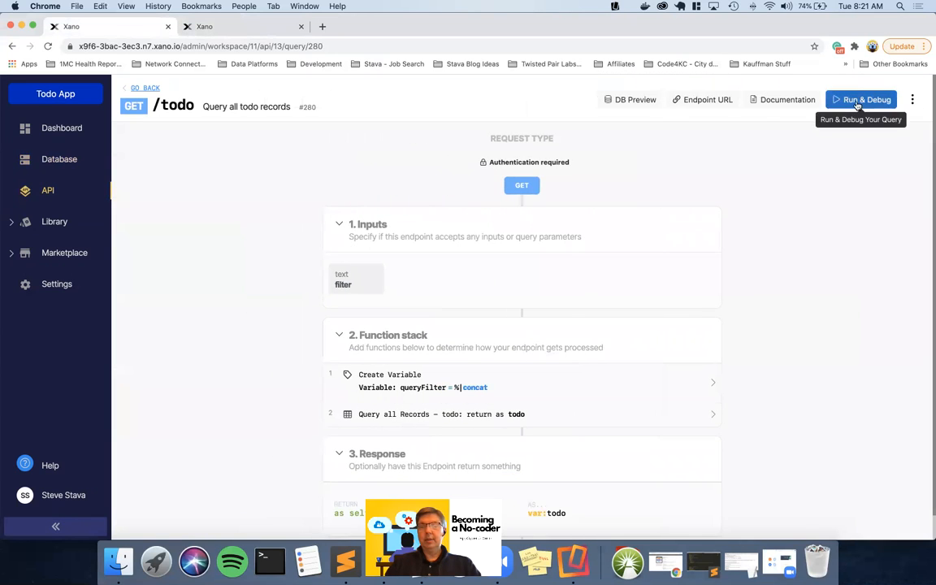
{"action": "left_click", "coordinate": [879, 101]}
{"action": "left_click", "coordinate": [623, 232]}
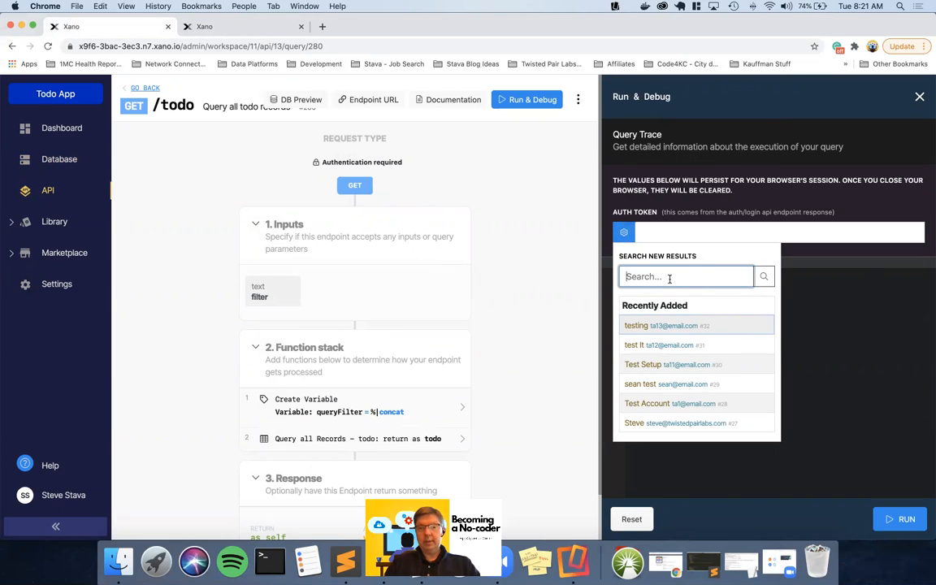
{"action": "type", "text": "ta1@"}
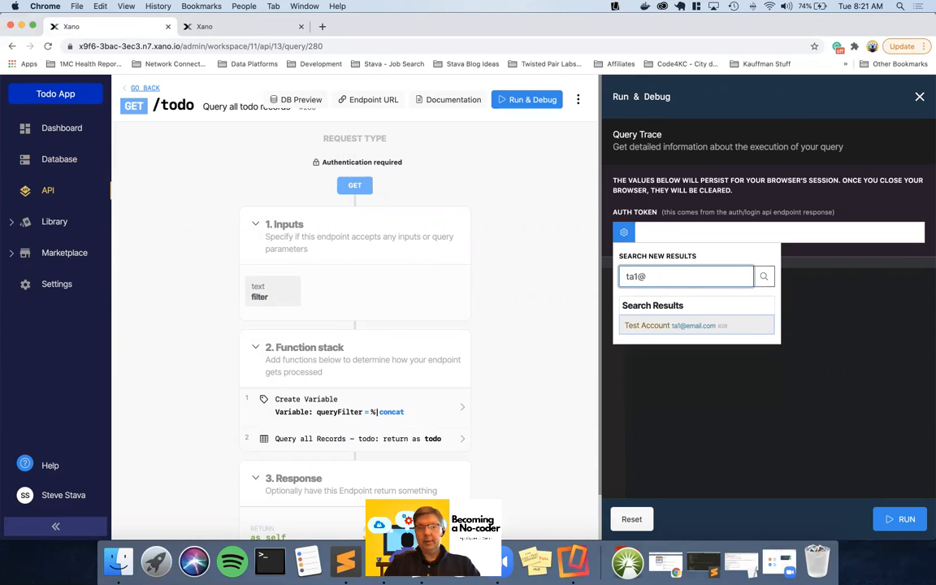
{"action": "left_click", "coordinate": [688, 325]}
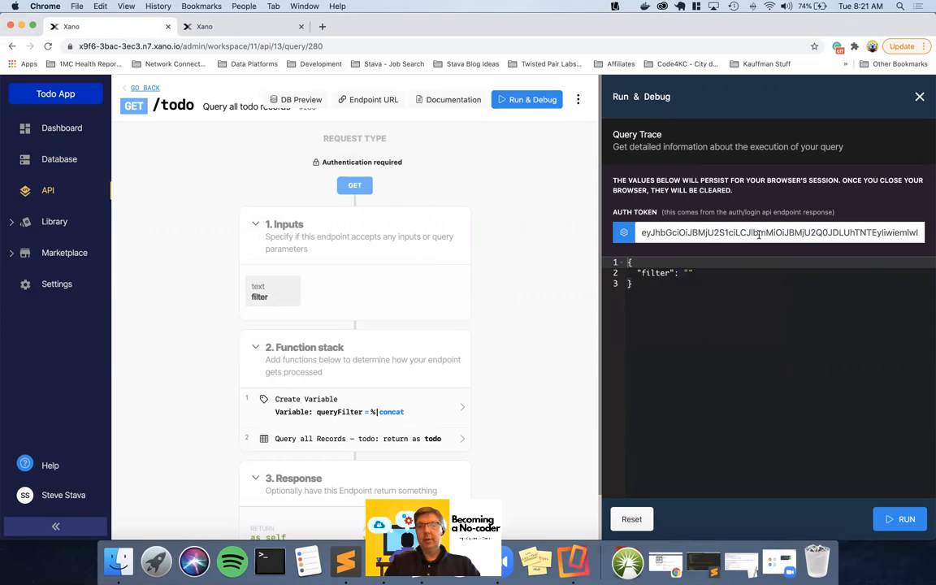
{"action": "left_click", "coordinate": [899, 519]}
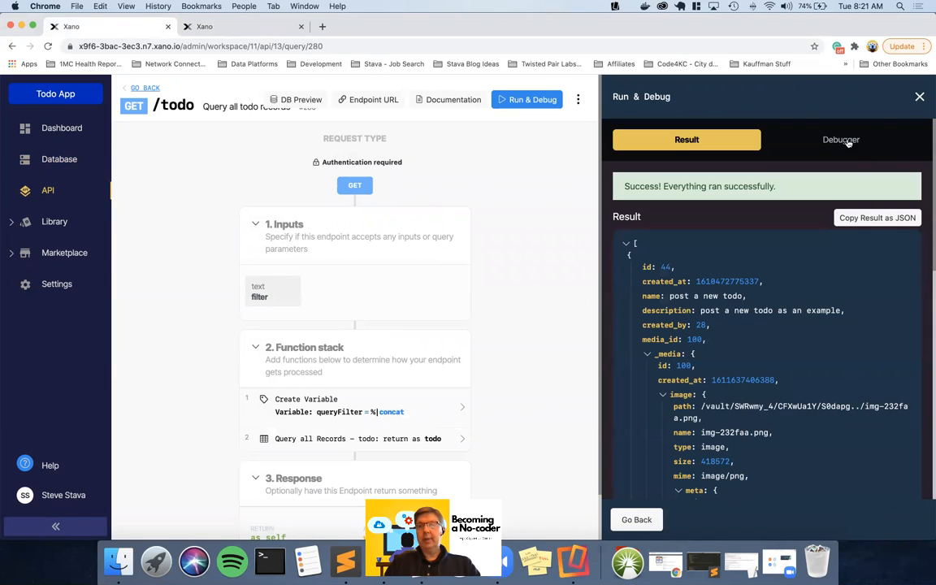
{"action": "left_click", "coordinate": [845, 140]}
{"action": "scroll", "coordinate": [779, 320], "scroll_direction": "down", "scroll_amount": 3}
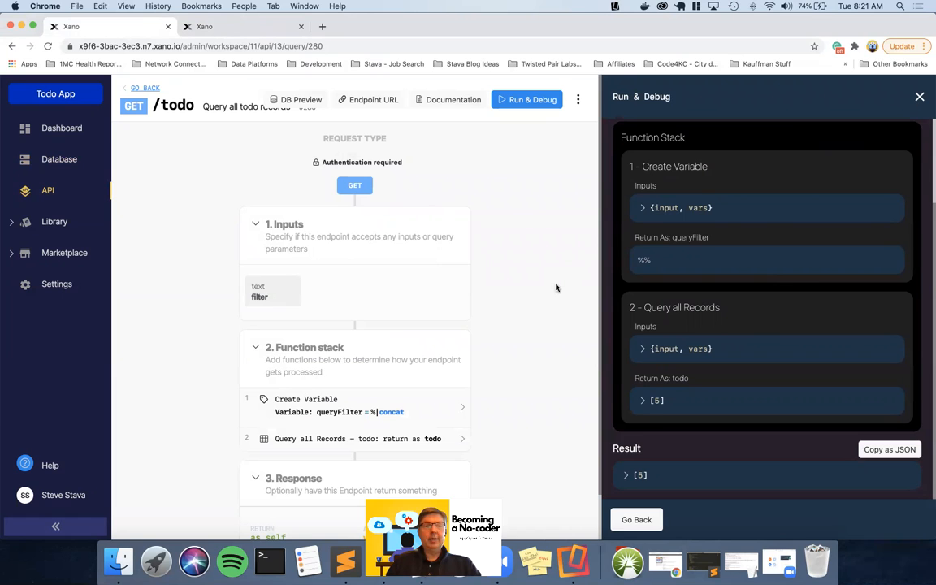
{"action": "left_click", "coordinate": [919, 97]}
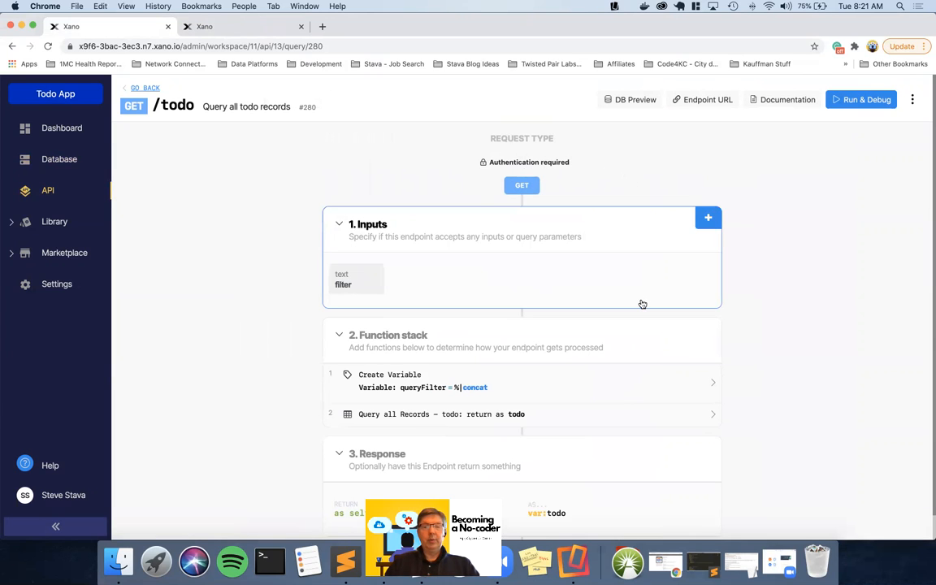
Step: Review the custom query filter of GET /todo's Query all Records function and check the Todo List in the Reflector phone mirror
{"action": "left_click", "coordinate": [484, 414]}
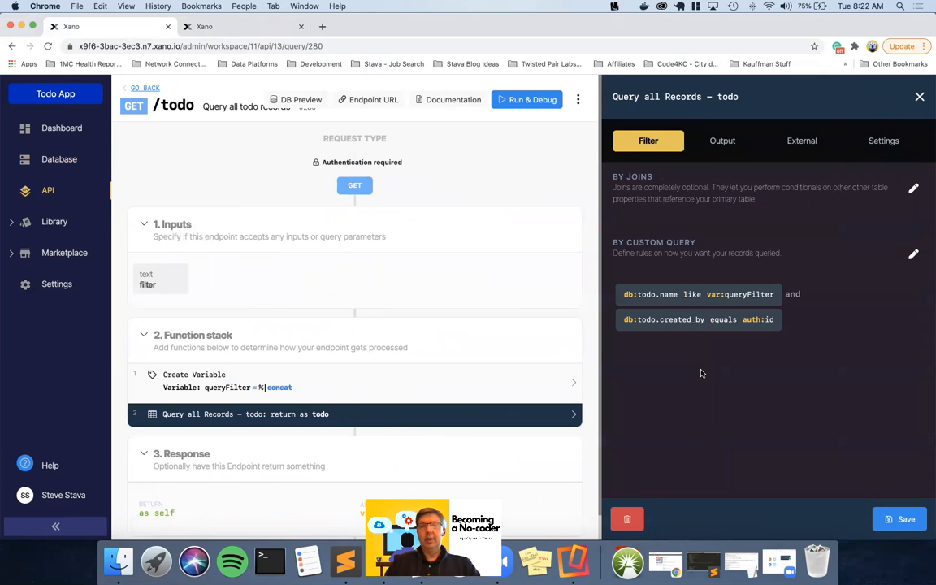
{"action": "key", "text": "ctrl+Right"}
{"action": "key", "text": "ctrl+Right"}
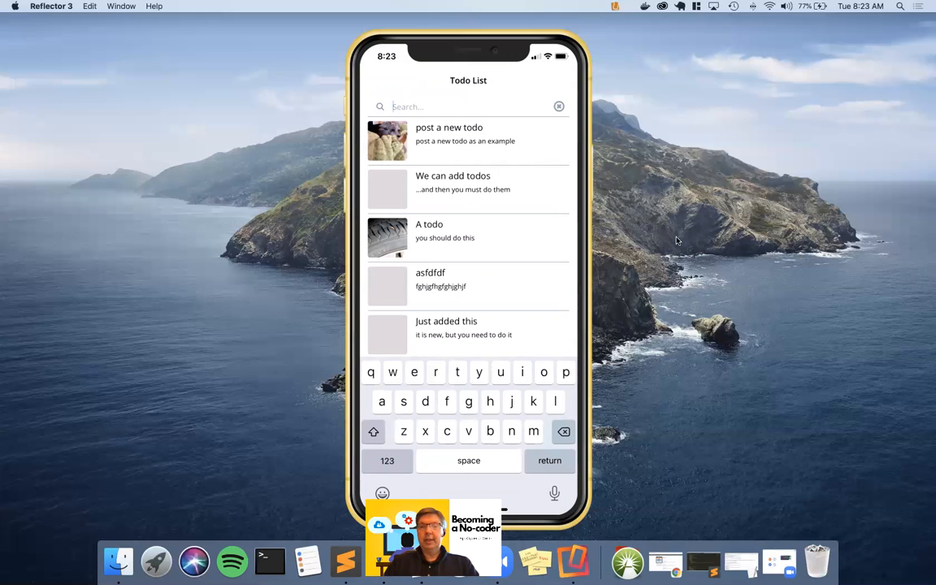
{"action": "key", "text": "ctrl+Left"}
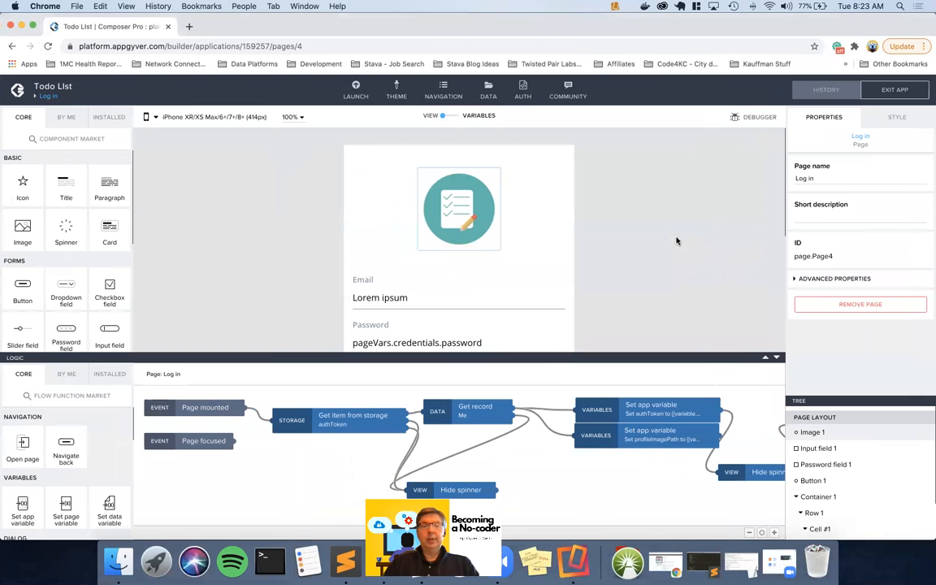
{"action": "key", "text": "ctrl+Left"}
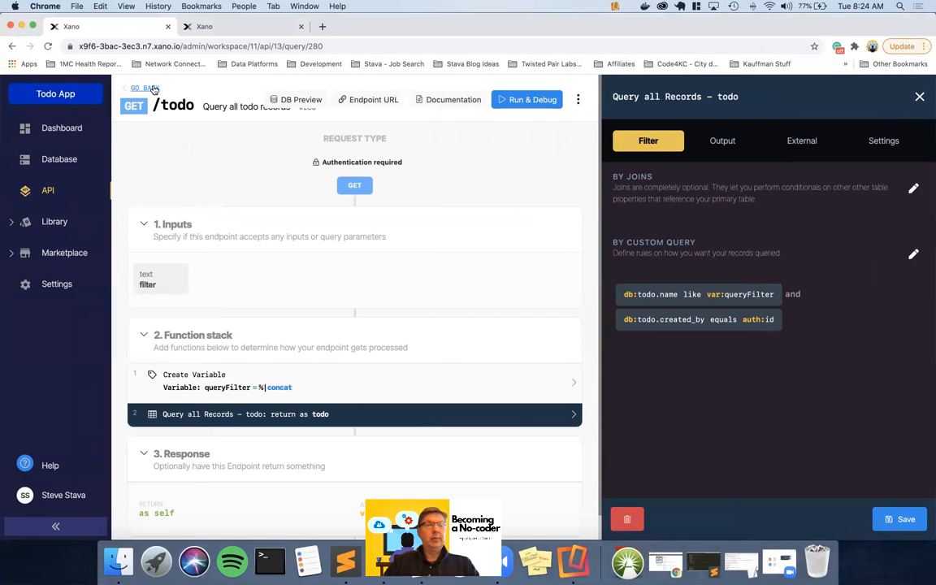
Step: Examine the POST /auth/login endpoint's function stack and the configuration of its Create Authentication Token function
{"action": "left_click", "coordinate": [46, 192]}
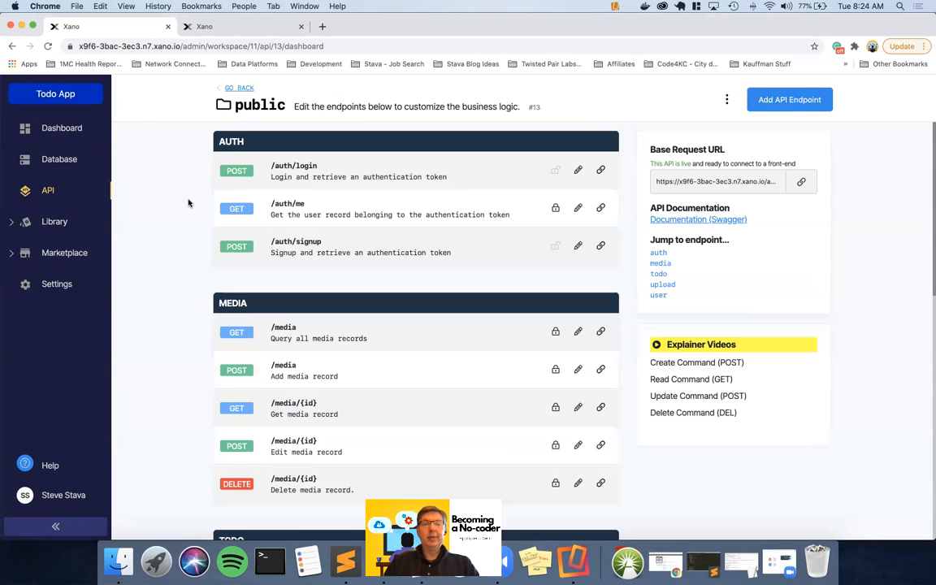
{"action": "left_click", "coordinate": [302, 172]}
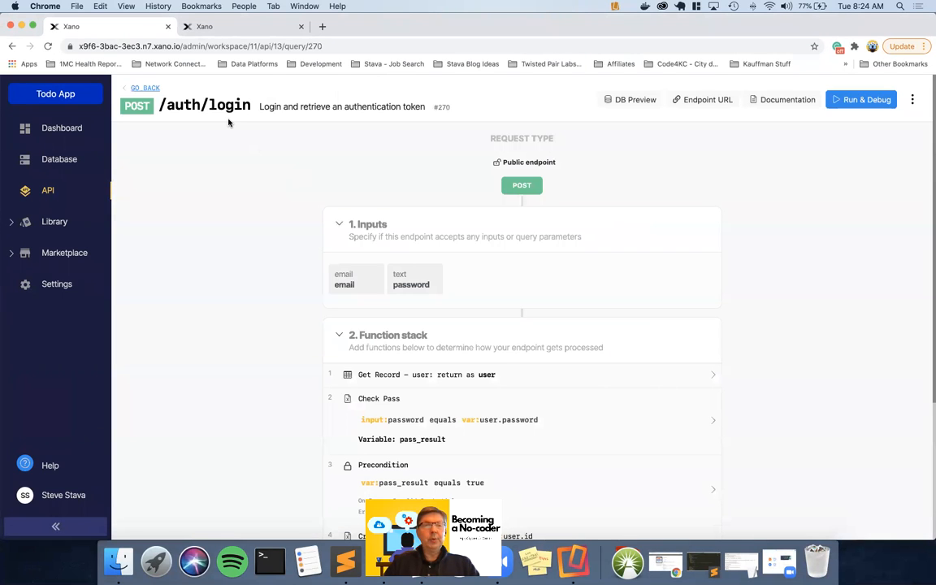
{"action": "scroll", "coordinate": [263, 268], "scroll_direction": "down", "scroll_amount": 4}
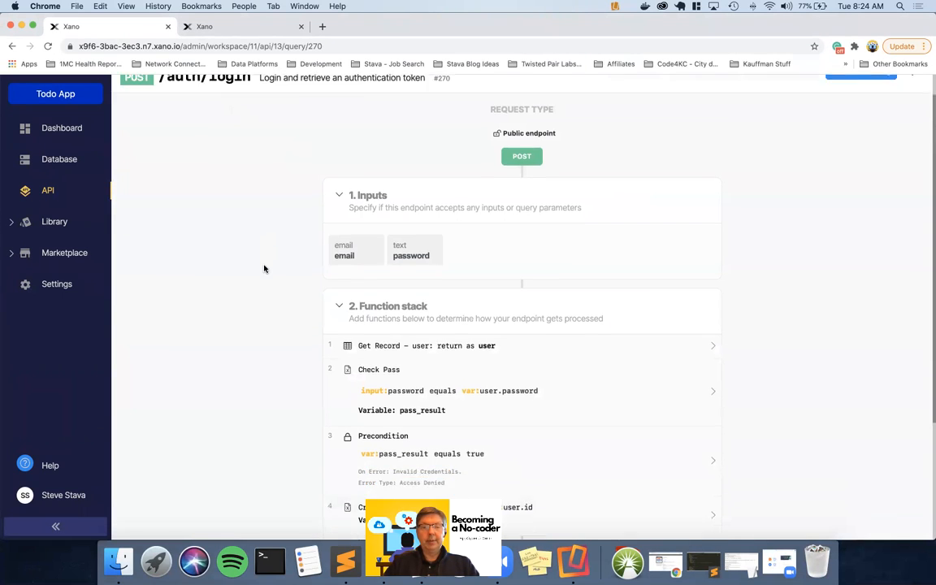
{"action": "scroll", "coordinate": [264, 268], "scroll_direction": "down", "scroll_amount": 1}
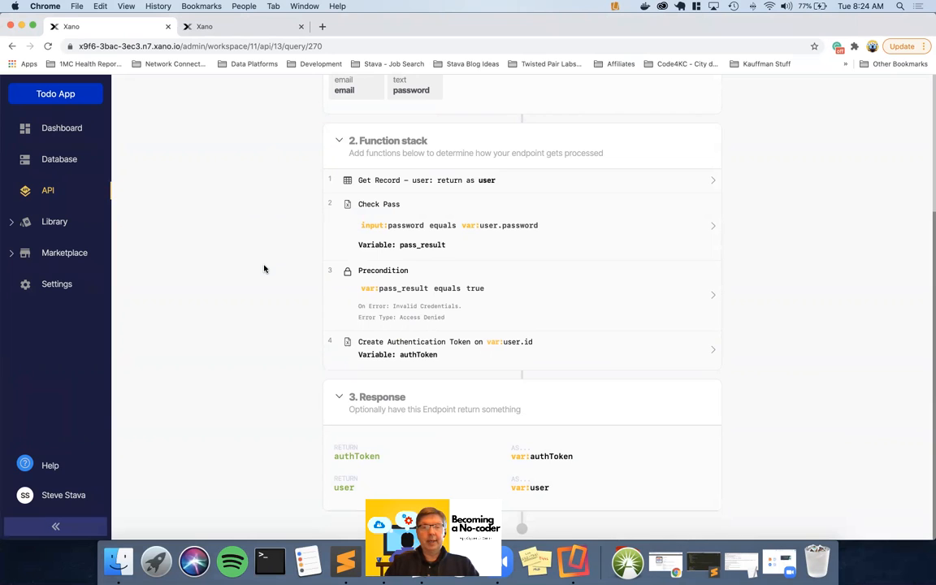
{"action": "left_click", "coordinate": [384, 349]}
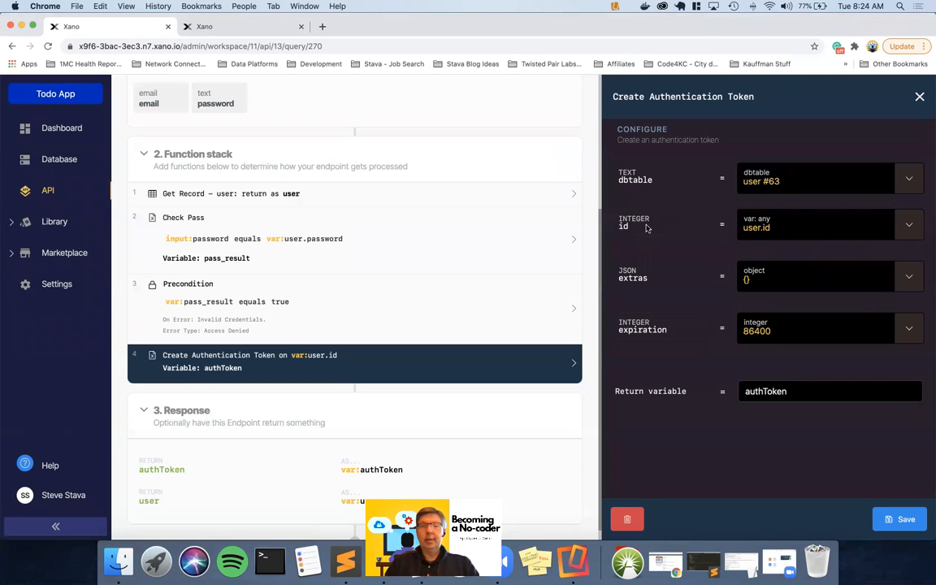
{"action": "mouse_move", "coordinate": [765, 236]}
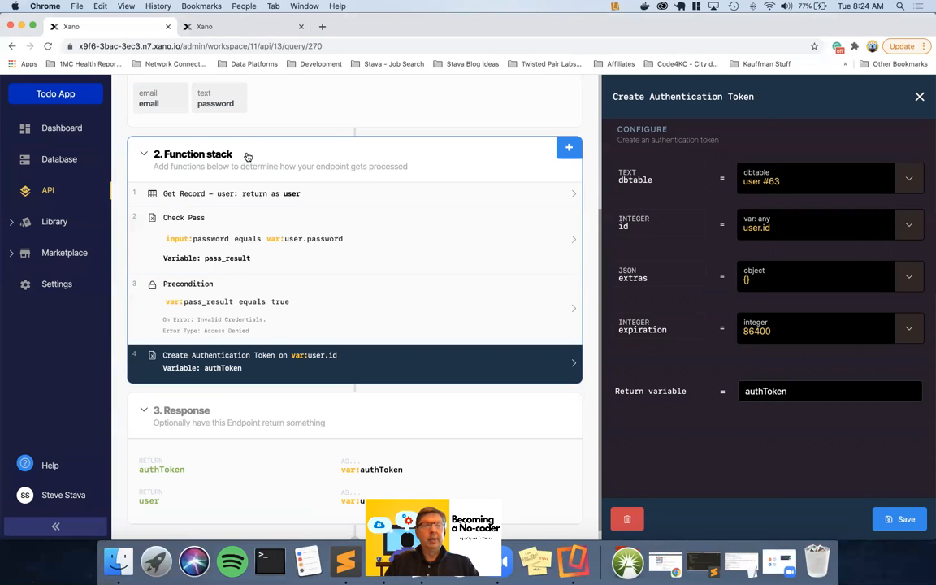
{"action": "scroll", "coordinate": [256, 174], "scroll_direction": "up", "scroll_amount": 3}
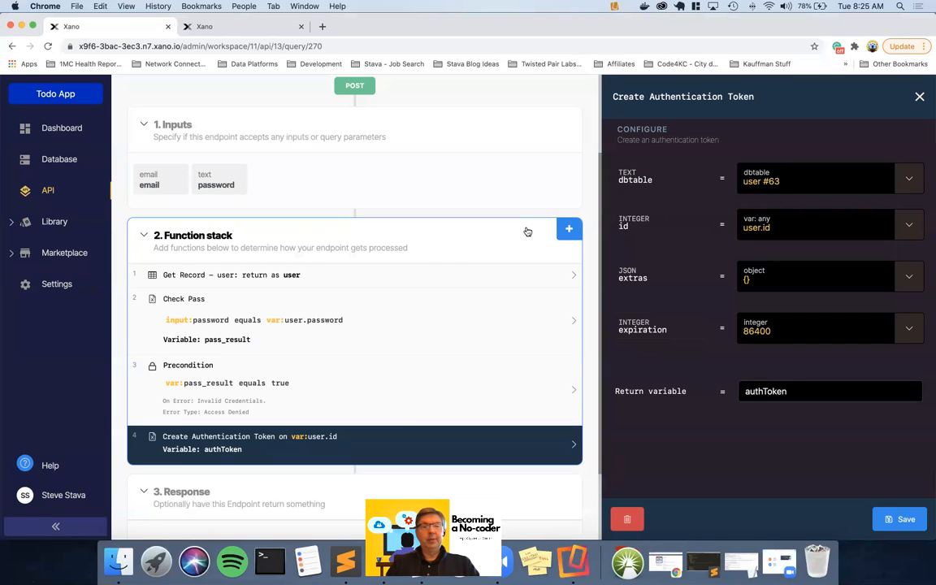
{"action": "scroll", "coordinate": [149, 91], "scroll_direction": "up", "scroll_amount": 3}
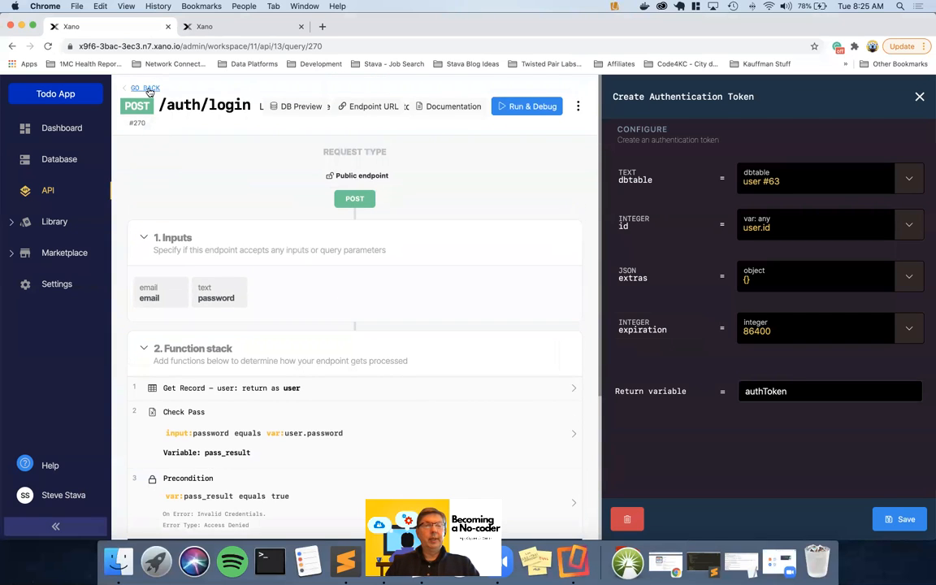
Step: Return to the GET /todo endpoint and recheck the joins and custom query settings of Query all Records
{"action": "left_click", "coordinate": [147, 88]}
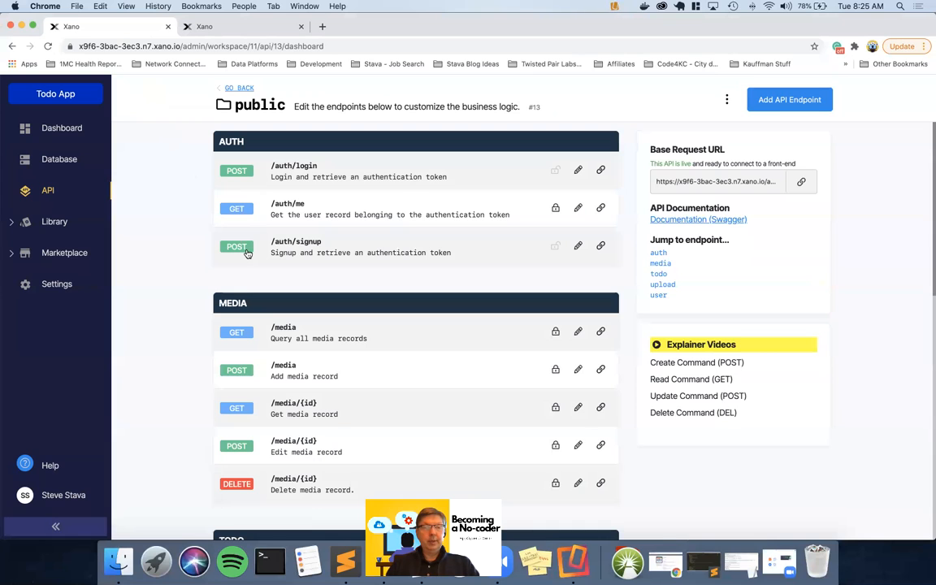
{"action": "left_click", "coordinate": [659, 274]}
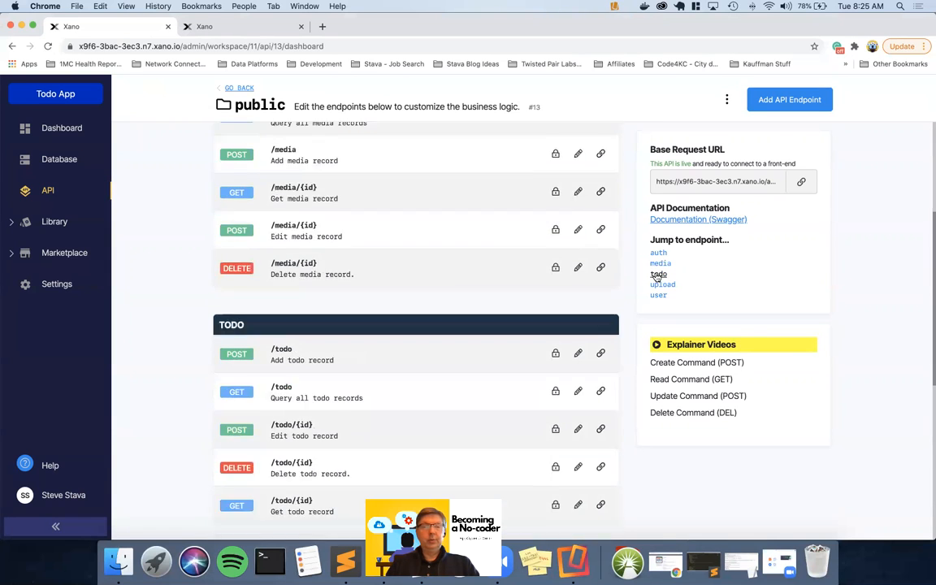
{"action": "left_click", "coordinate": [298, 202]}
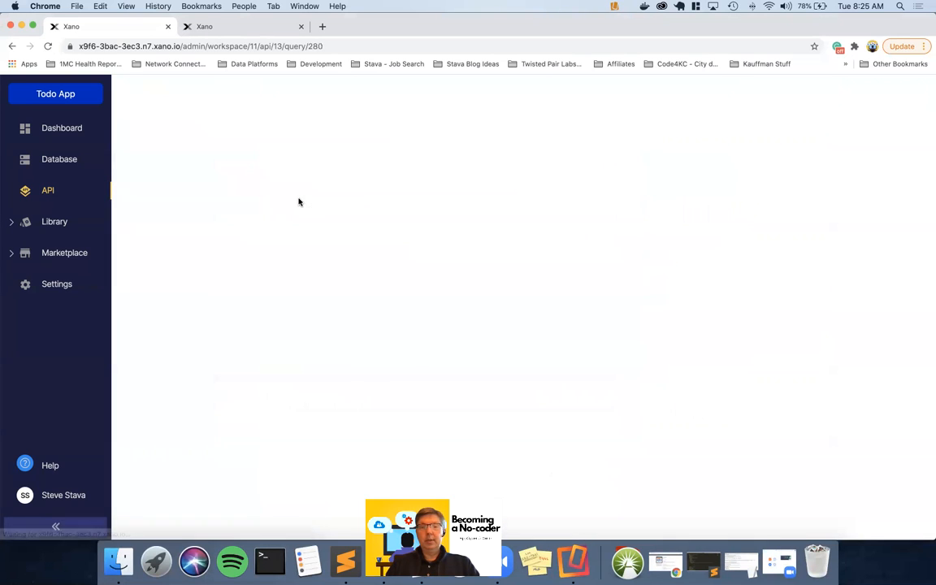
{"action": "left_click", "coordinate": [342, 414]}
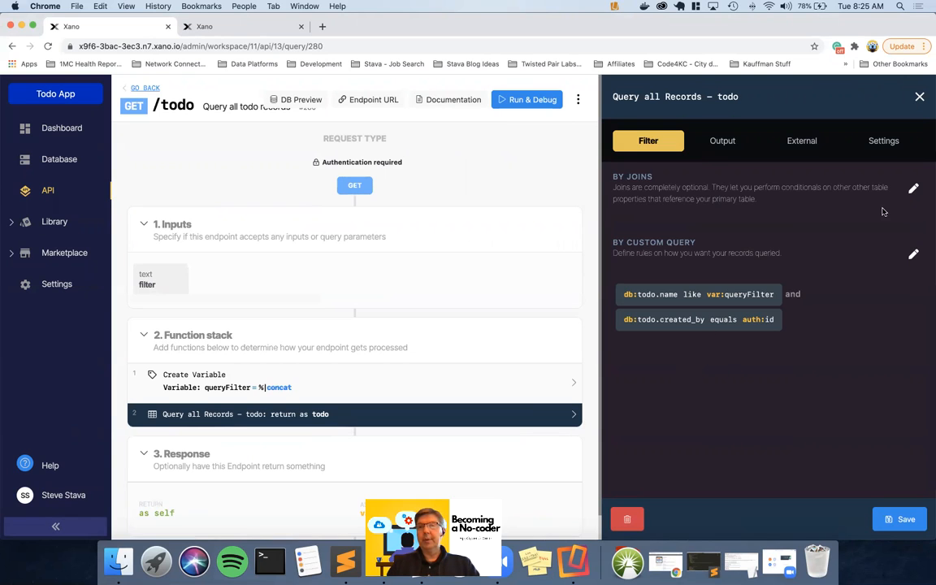
{"action": "left_click", "coordinate": [919, 96]}
{"action": "mouse_move", "coordinate": [711, 217]}
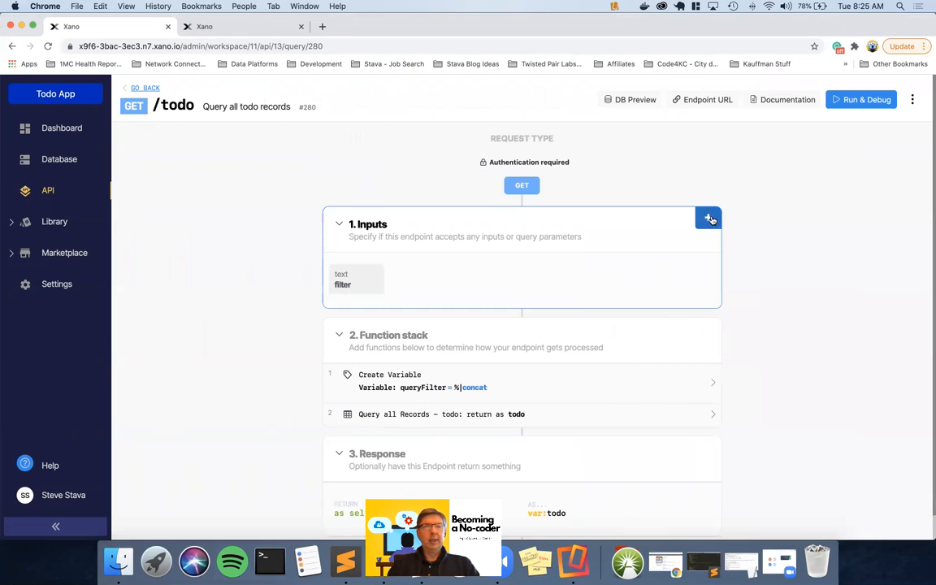
Step: Switch to AppGyver Composer Pro and inspect the Open page logic of the Log in page's Create new account button
{"action": "key", "text": "ctrl+Right"}
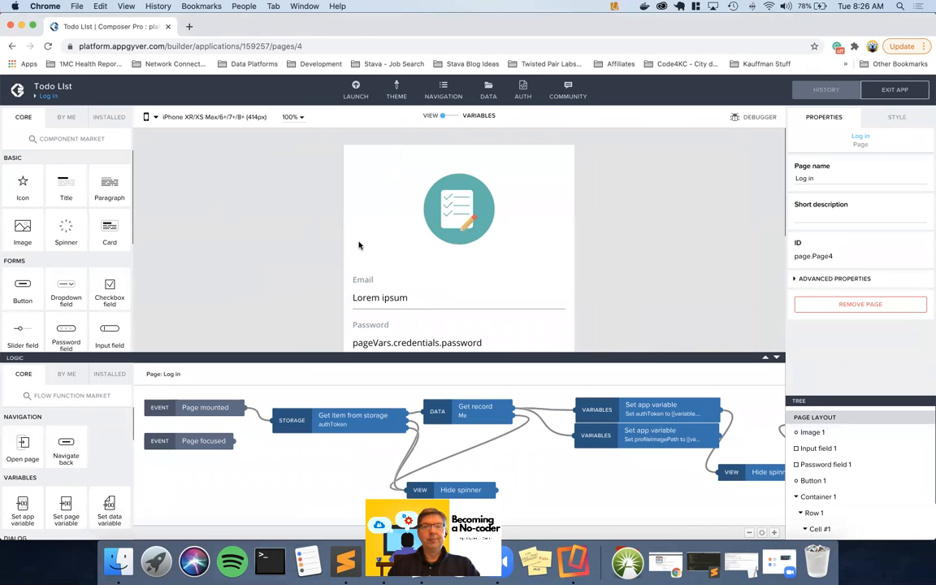
{"action": "scroll", "coordinate": [360, 246], "scroll_direction": "down", "scroll_amount": 3}
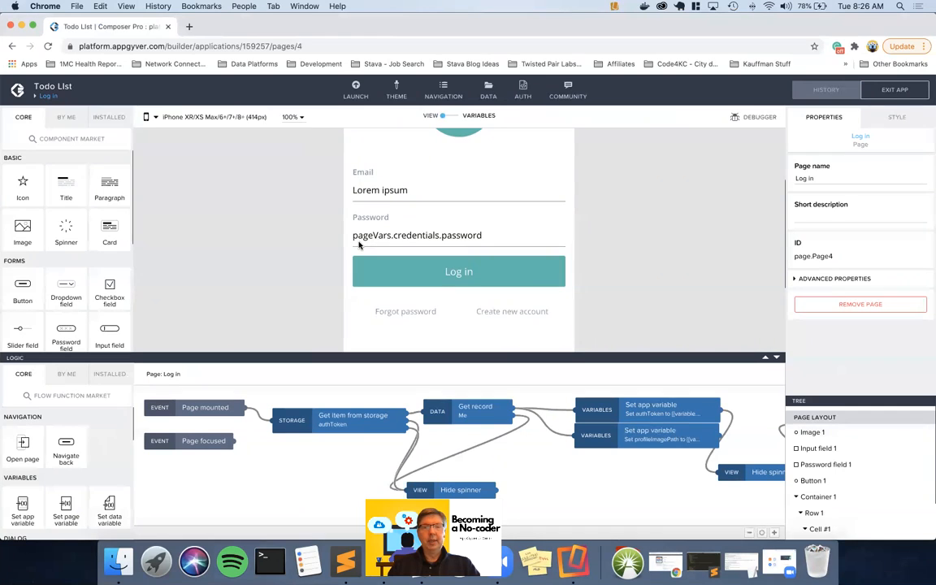
{"action": "left_click", "coordinate": [502, 312]}
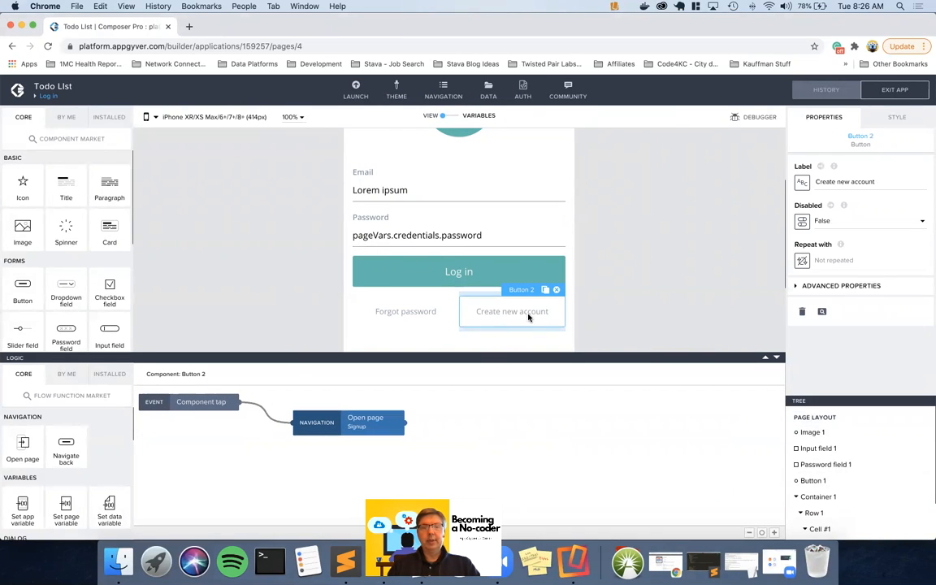
{"action": "left_click", "coordinate": [367, 424]}
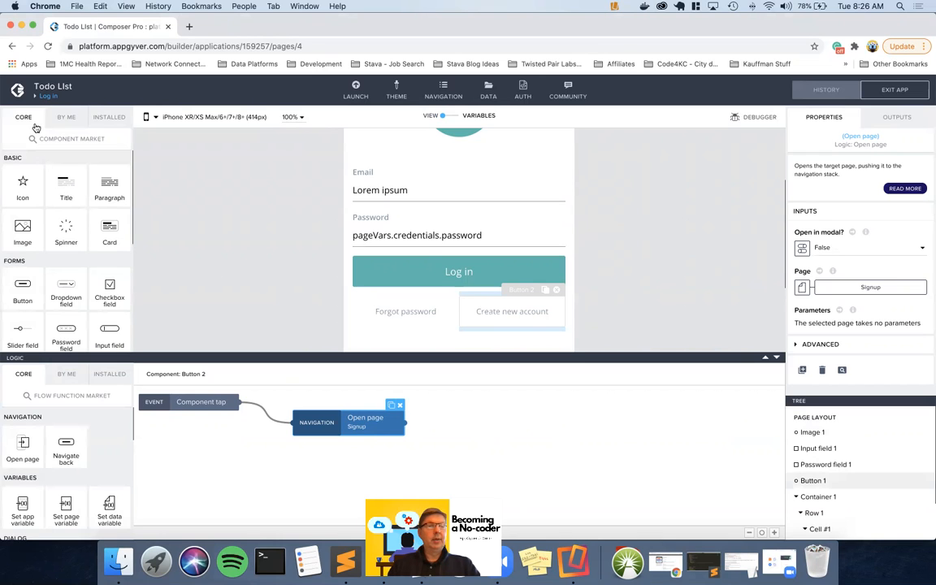
Step: Open the Signup page and inspect the logic flow attached to its Signup button
{"action": "left_click", "coordinate": [48, 97]}
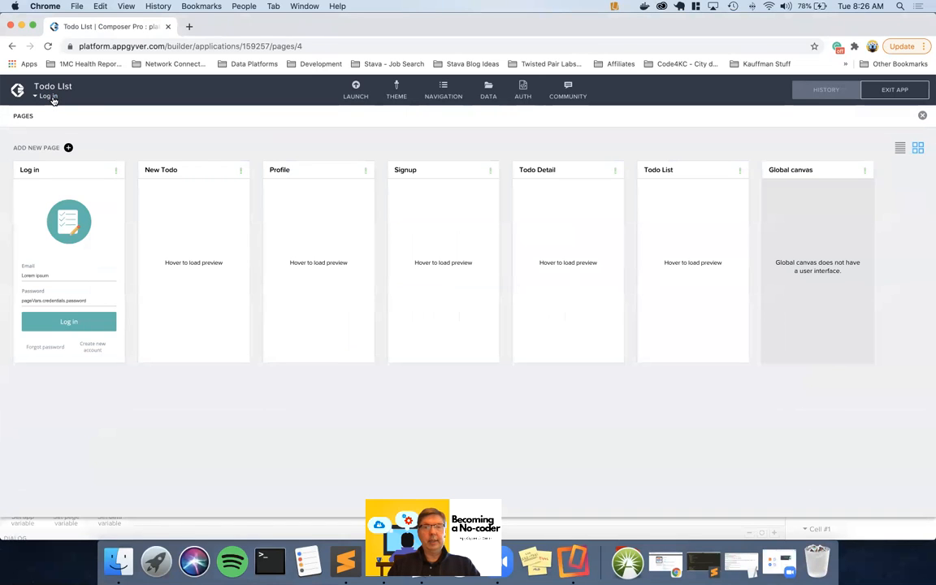
{"action": "left_click", "coordinate": [415, 204]}
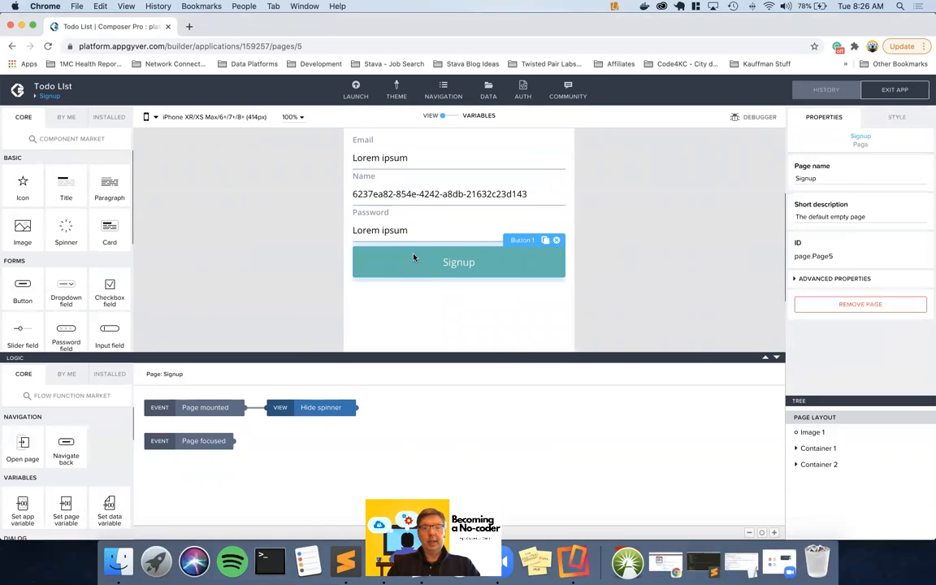
{"action": "left_click", "coordinate": [414, 258]}
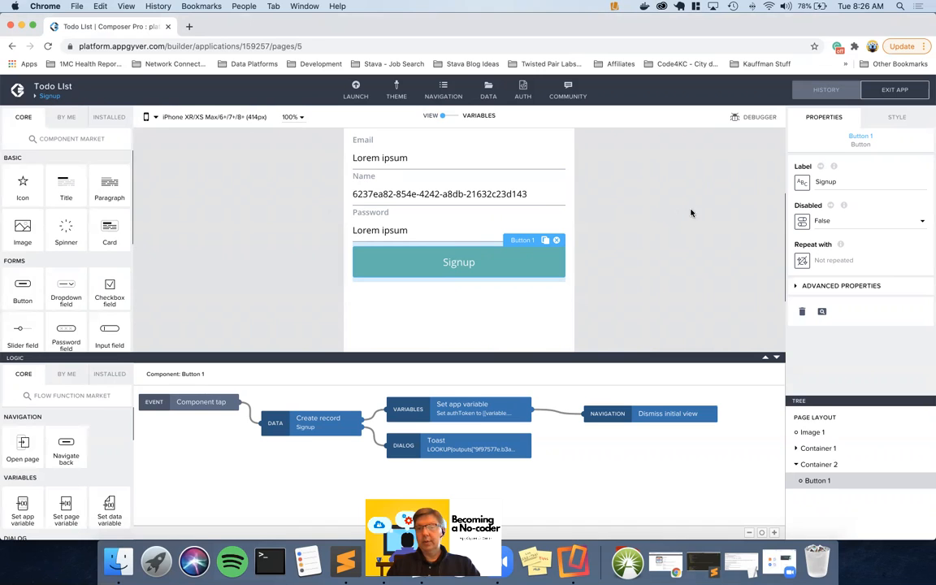
Step: Check the advanced properties of the Signup button and of the Signup page, including the option allowing opening without authentication
{"action": "left_click", "coordinate": [800, 286]}
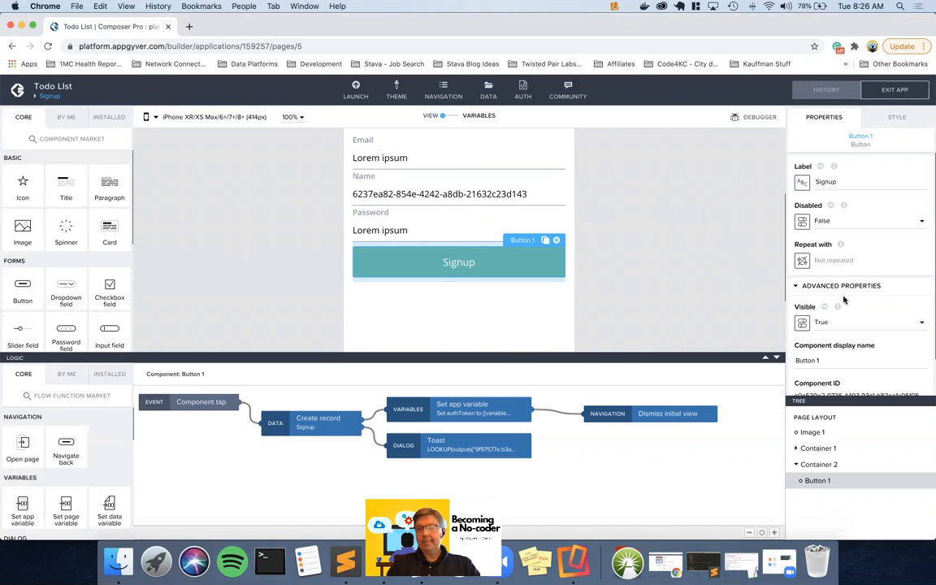
{"action": "scroll", "coordinate": [842, 301], "scroll_direction": "down", "scroll_amount": 1}
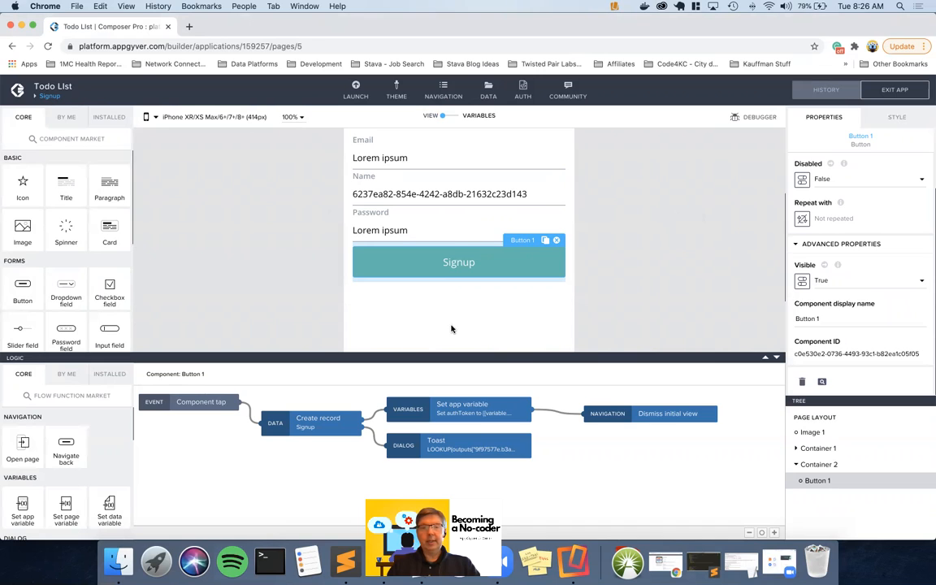
{"action": "left_click", "coordinate": [407, 296]}
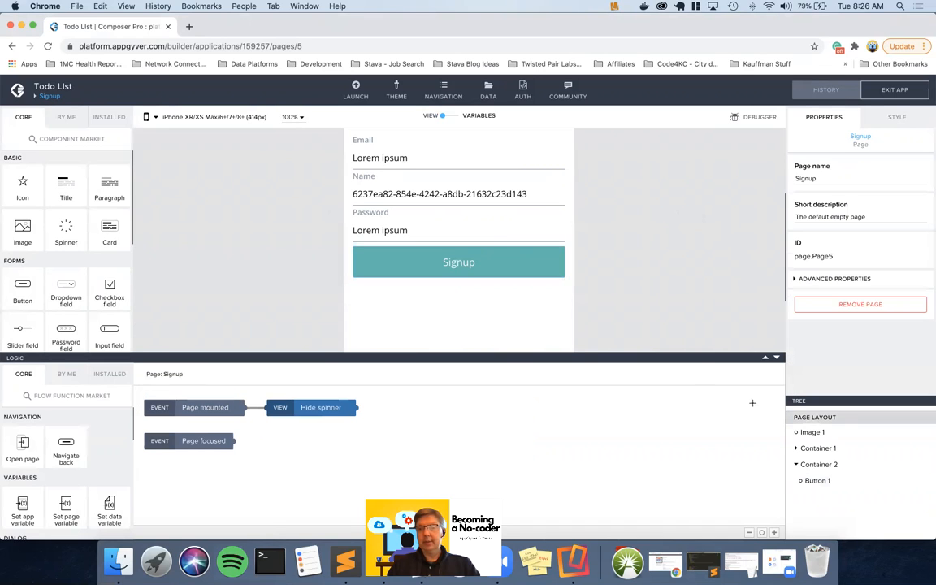
{"action": "left_click", "coordinate": [796, 279]}
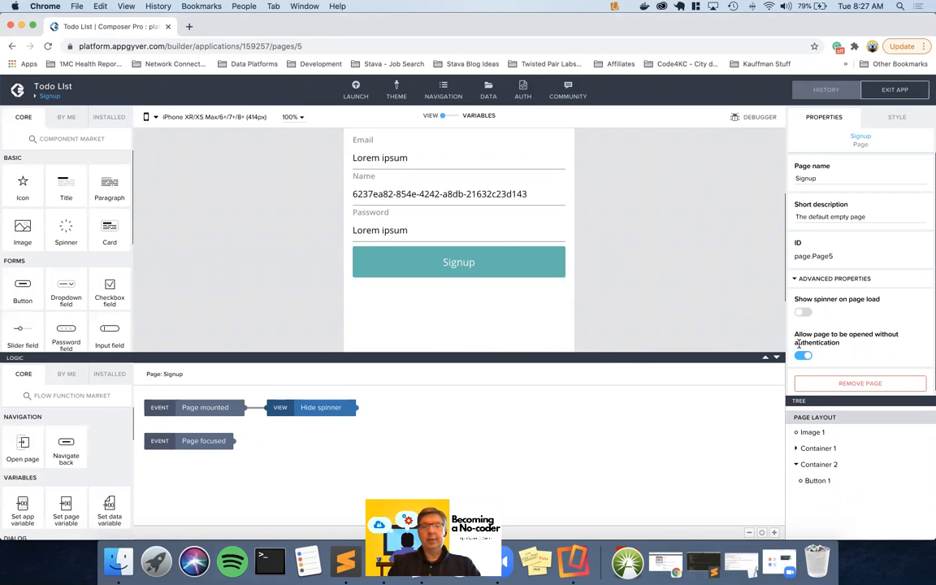
Step: Go back to the Log in page and review the Create new account button's navigation logic
{"action": "left_click", "coordinate": [50, 95]}
{"action": "left_click", "coordinate": [81, 177]}
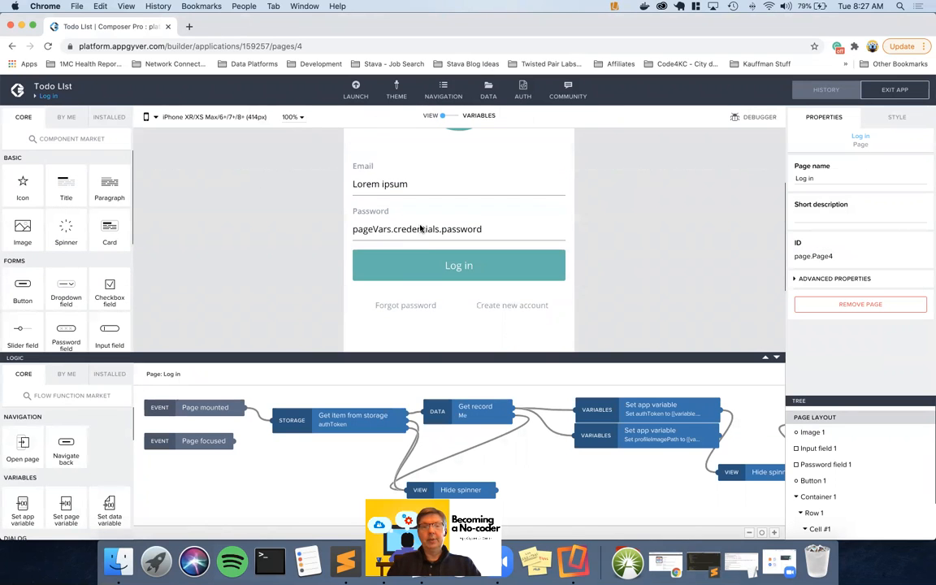
{"action": "left_click", "coordinate": [515, 308]}
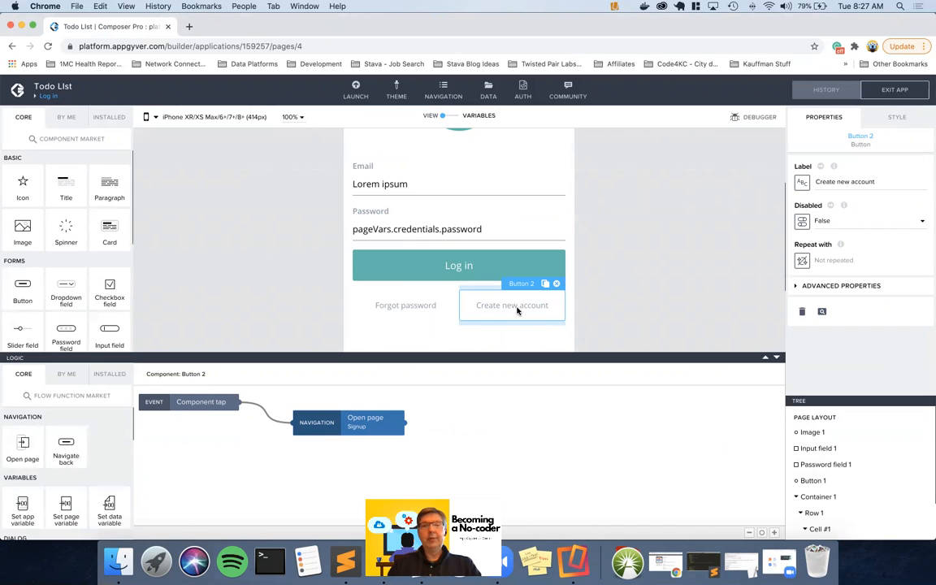
{"action": "scroll", "coordinate": [517, 311], "scroll_direction": "up", "scroll_amount": 3}
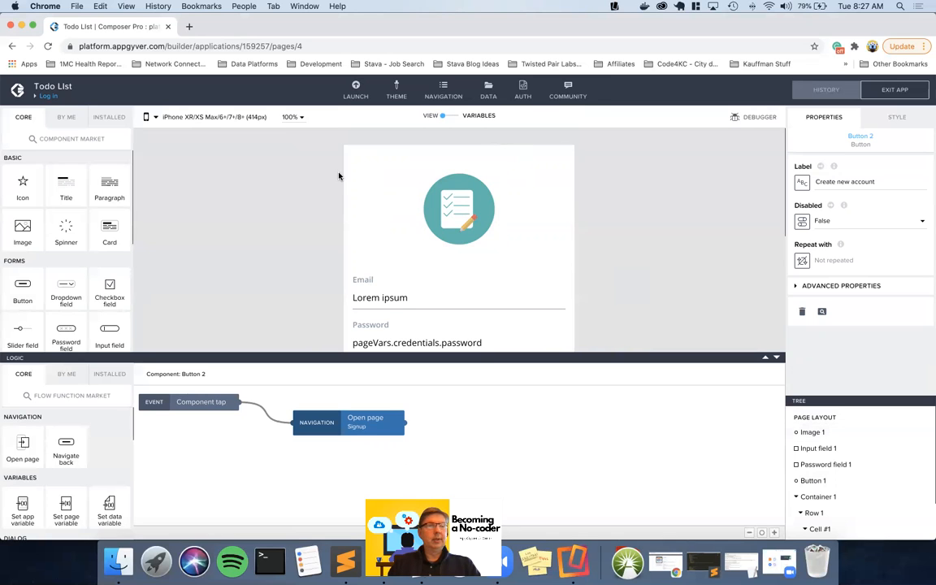
Step: Open the page overview and load the previews of the New Todo, Profile, Todo Detail and Todo List pages
{"action": "left_click", "coordinate": [49, 96]}
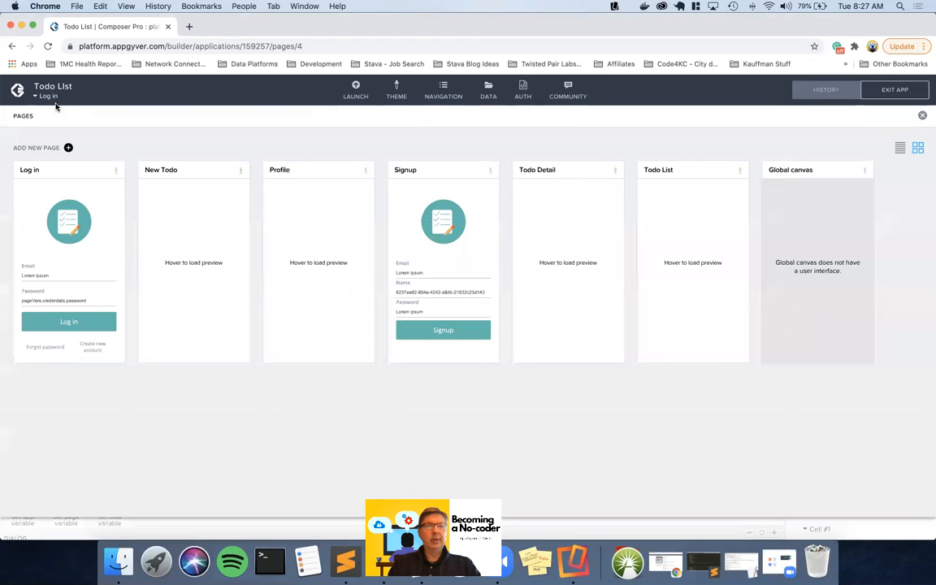
{"action": "mouse_move", "coordinate": [164, 225]}
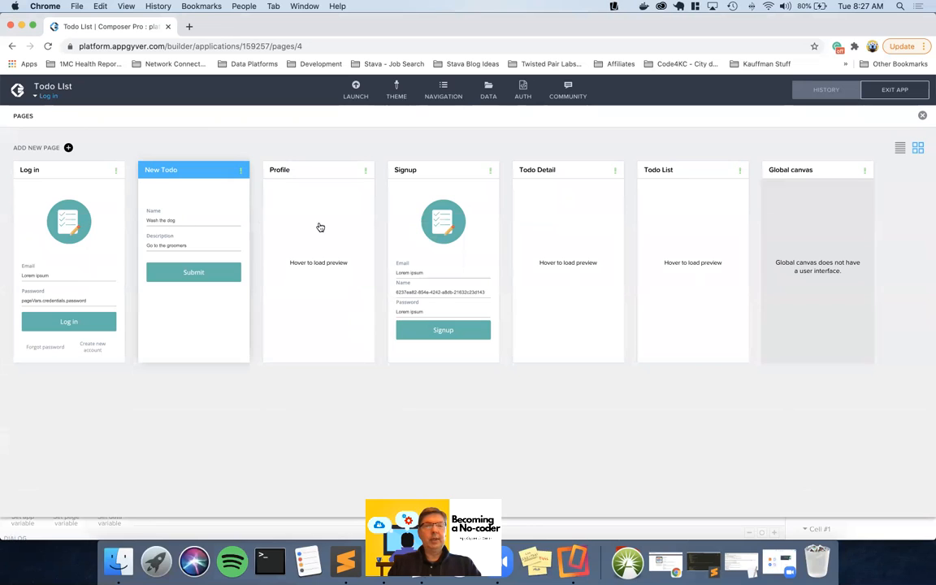
{"action": "mouse_move", "coordinate": [574, 244]}
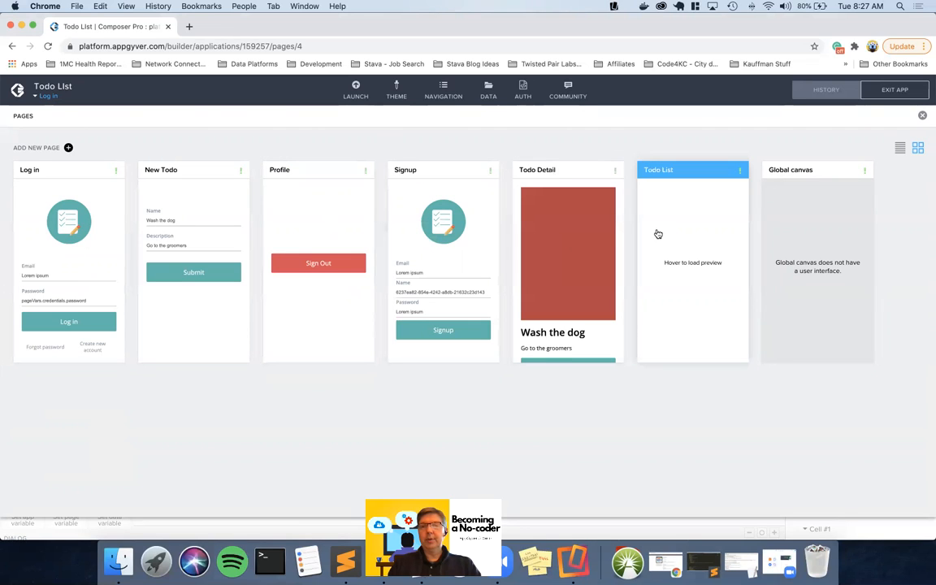
{"action": "mouse_move", "coordinate": [659, 235]}
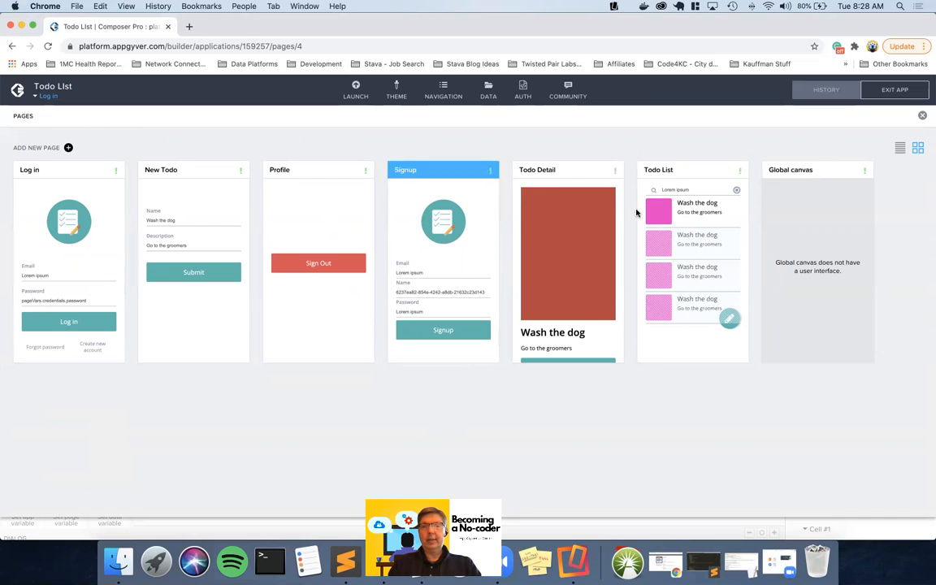
Step: Open the Todo List page for editing and check how it looks in the mirrored phone preview
{"action": "left_click", "coordinate": [695, 182]}
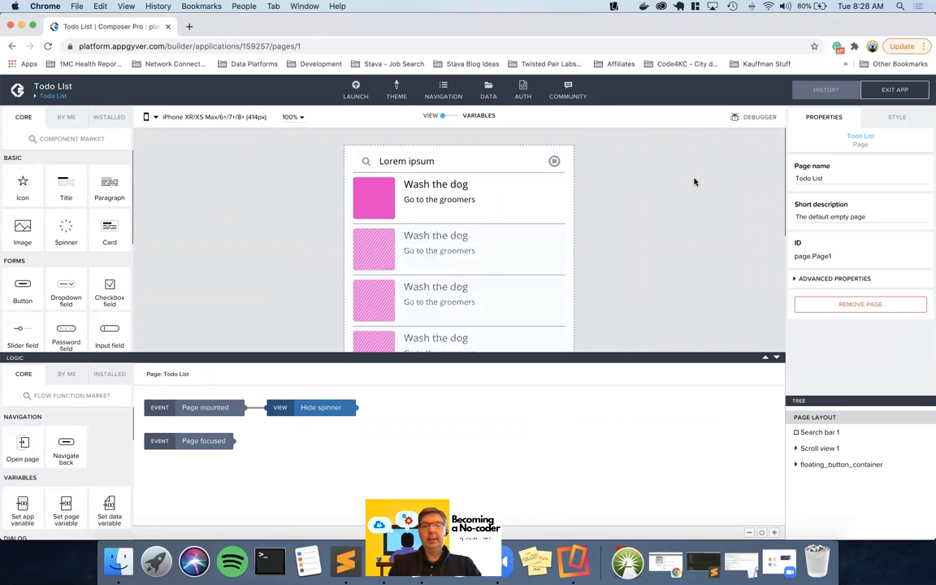
{"action": "key", "text": "ctrl+Right"}
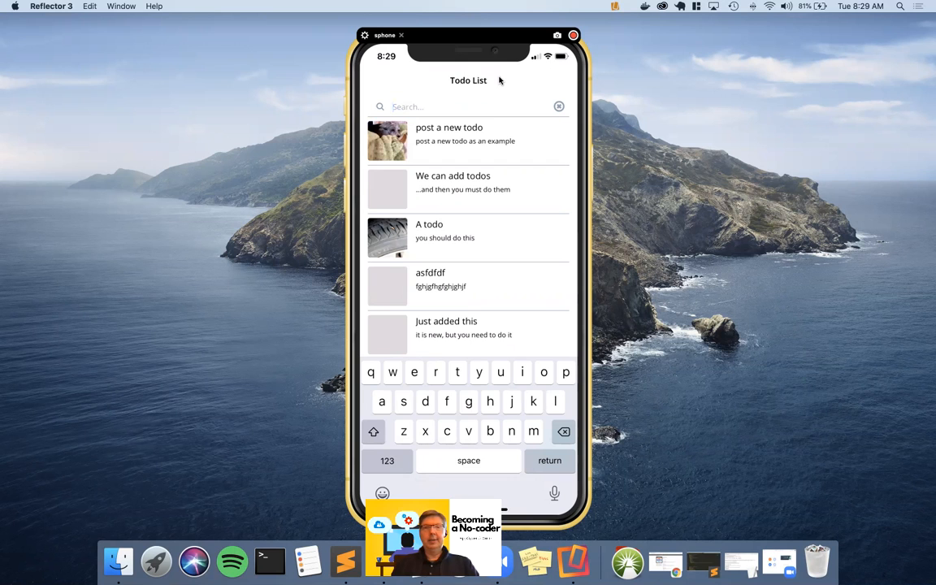
{"action": "key", "text": "ctrl+Left"}
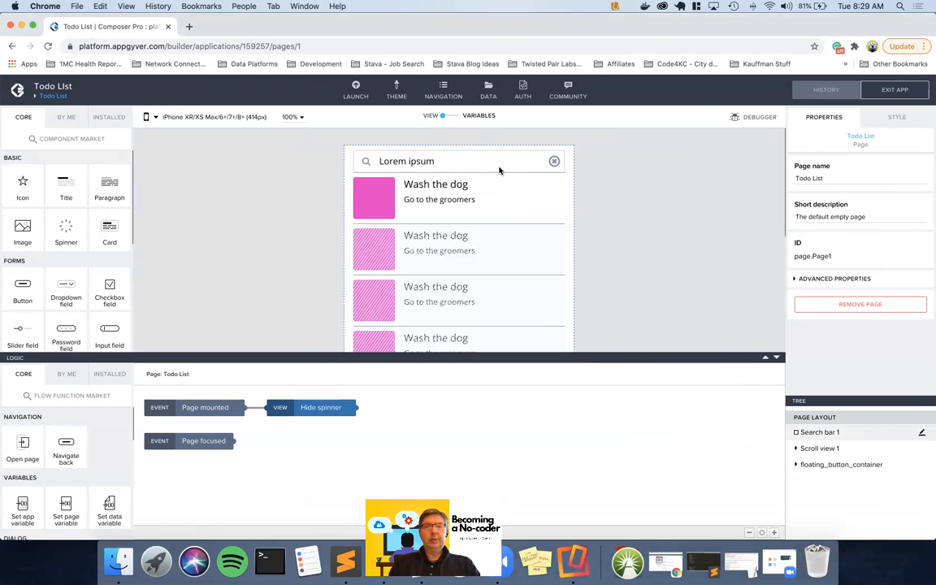
Step: Disable the app's navigation header bar, save the change, and leave the navigation settings
{"action": "left_click", "coordinate": [442, 91]}
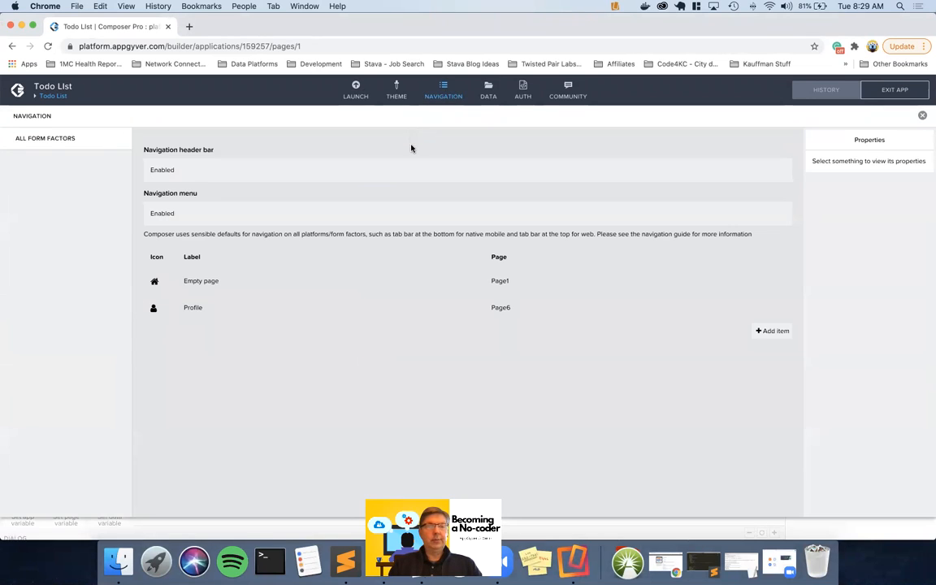
{"action": "left_click", "coordinate": [415, 165]}
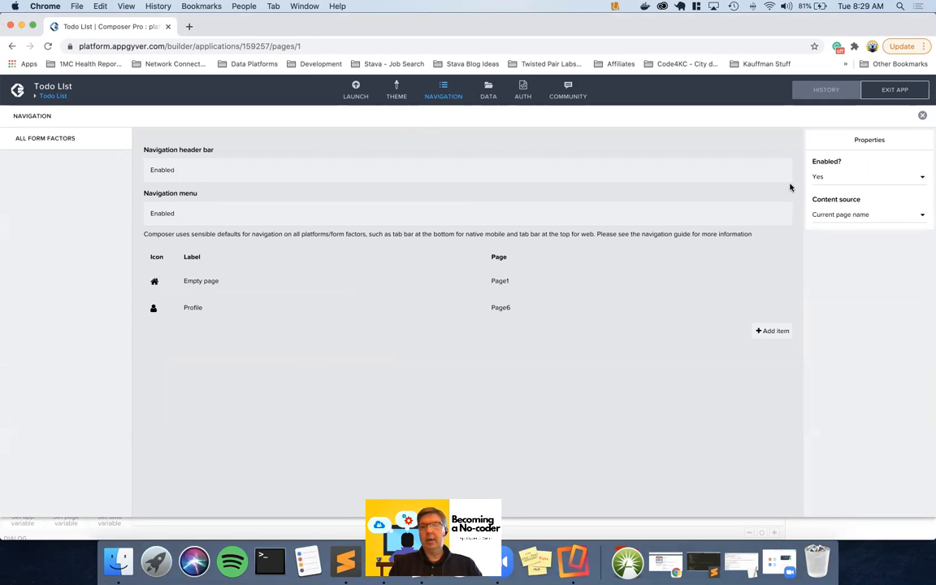
{"action": "left_click", "coordinate": [829, 178]}
{"action": "left_click", "coordinate": [849, 169]}
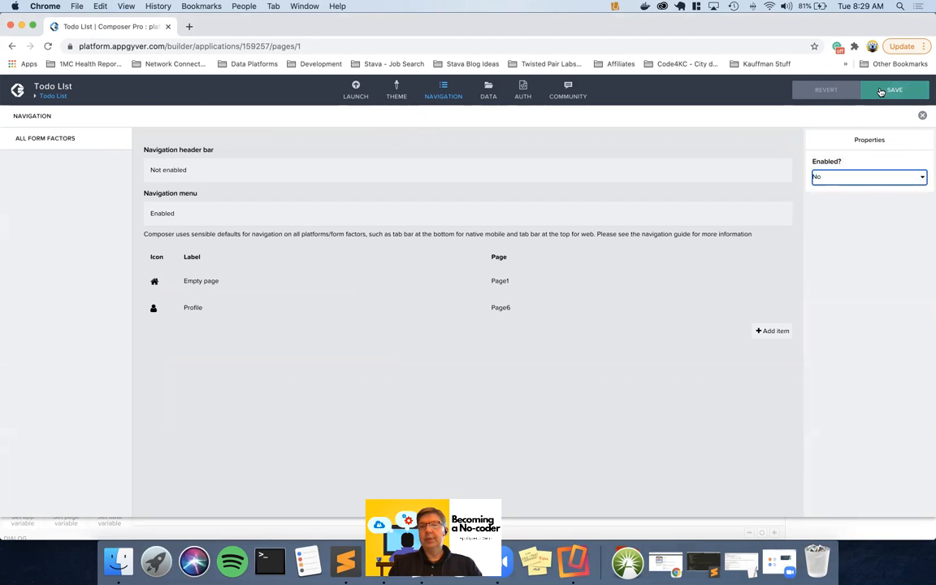
{"action": "left_click", "coordinate": [881, 92]}
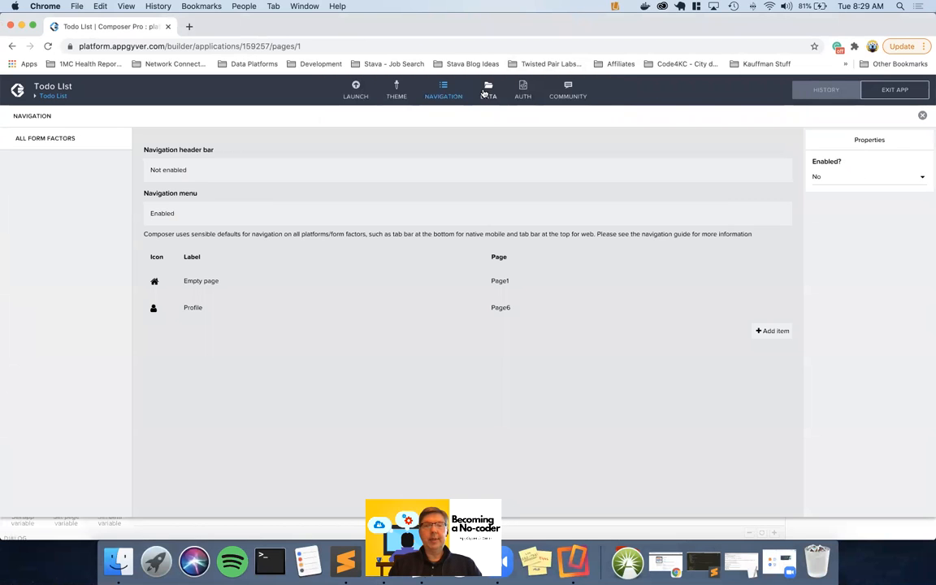
{"action": "left_click", "coordinate": [444, 96]}
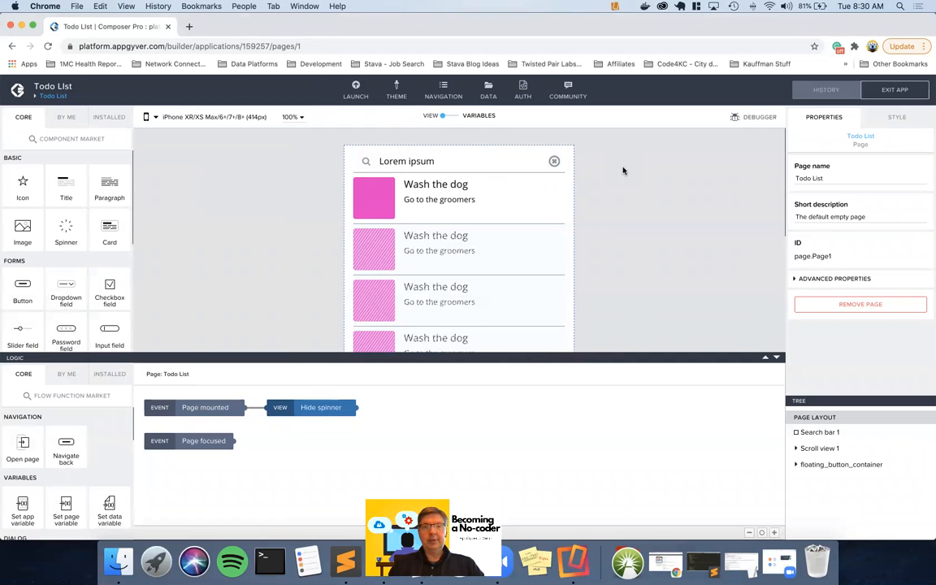
Step: Add a container to the Todo List page above the search bar
{"action": "scroll", "coordinate": [91, 269], "scroll_direction": "down", "scroll_amount": 1}
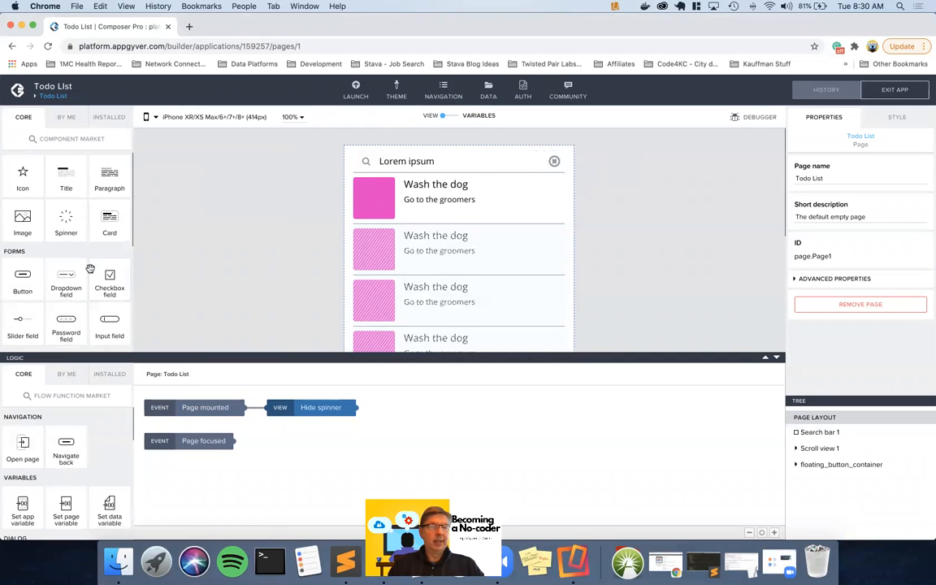
{"action": "scroll", "coordinate": [90, 269], "scroll_direction": "down", "scroll_amount": 5}
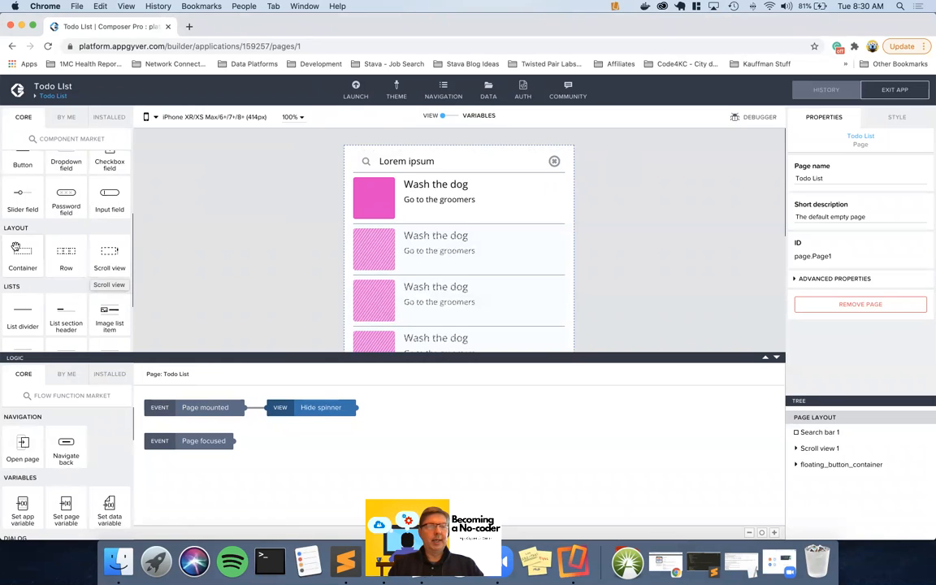
{"action": "left_click_drag", "start_coordinate": [15, 250], "coordinate": [851, 428]}
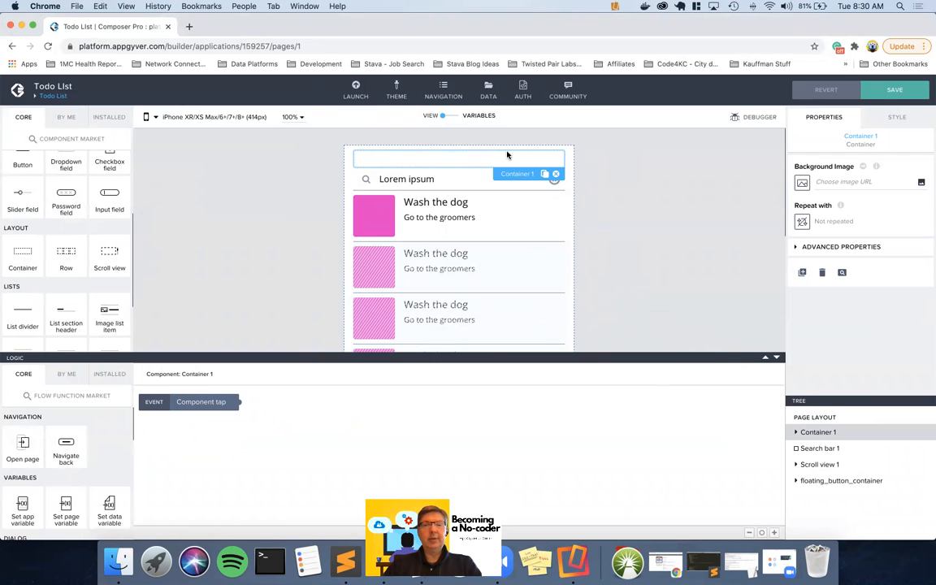
Step: Set the Todo List page's top, left and right padding to the custom value 0 and save the app
{"action": "left_click", "coordinate": [803, 419]}
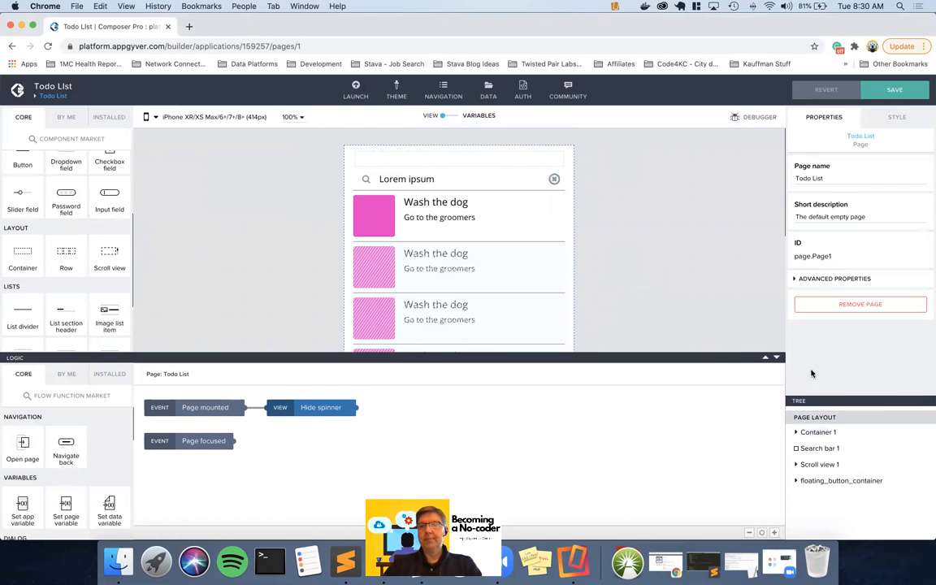
{"action": "left_click", "coordinate": [894, 118]}
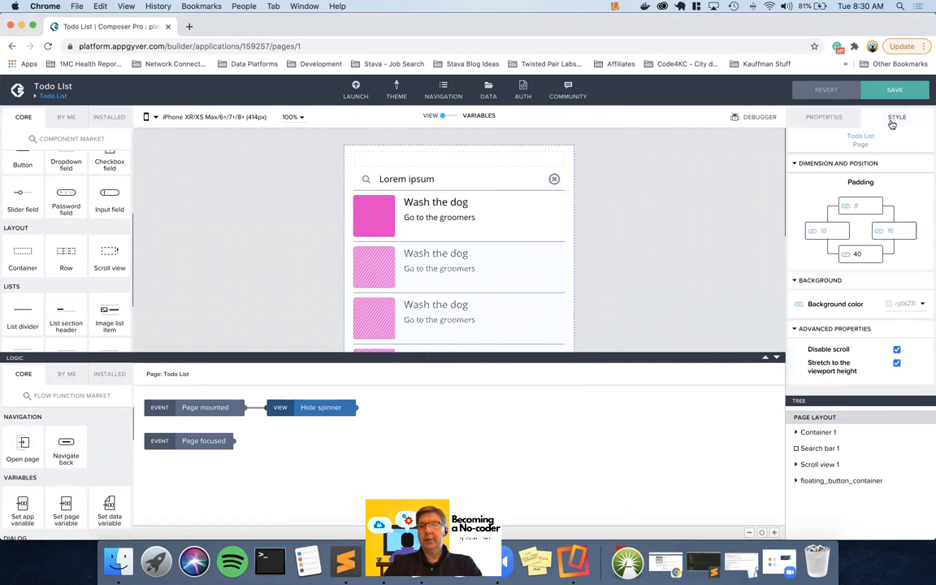
{"action": "left_click", "coordinate": [847, 208]}
{"action": "scroll", "coordinate": [847, 209], "scroll_direction": "up", "scroll_amount": 10}
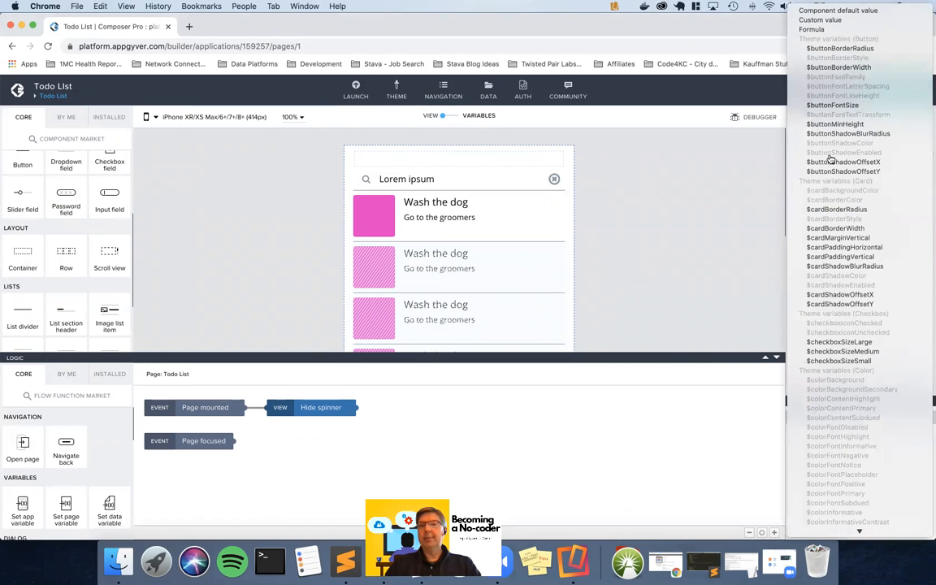
{"action": "left_click", "coordinate": [834, 24]}
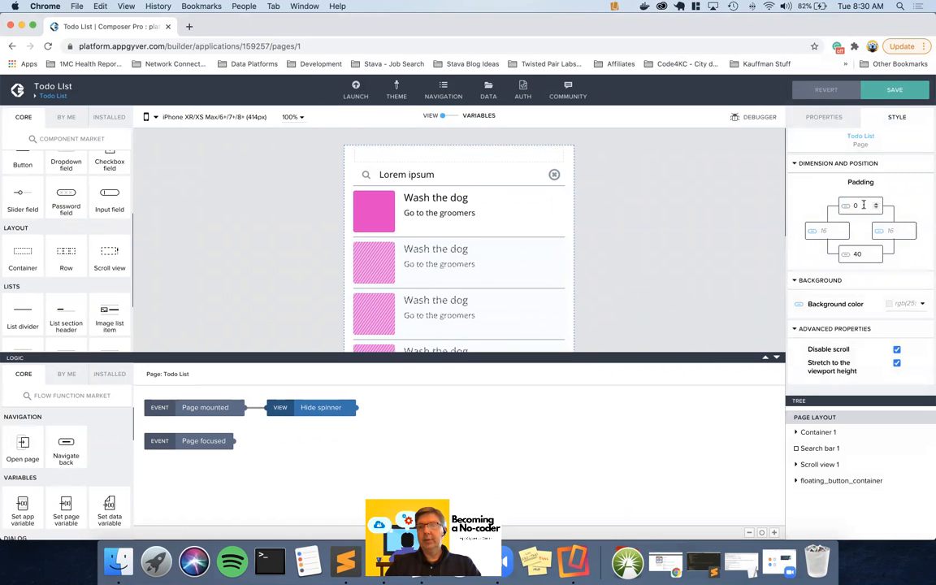
{"action": "left_click", "coordinate": [814, 235]}
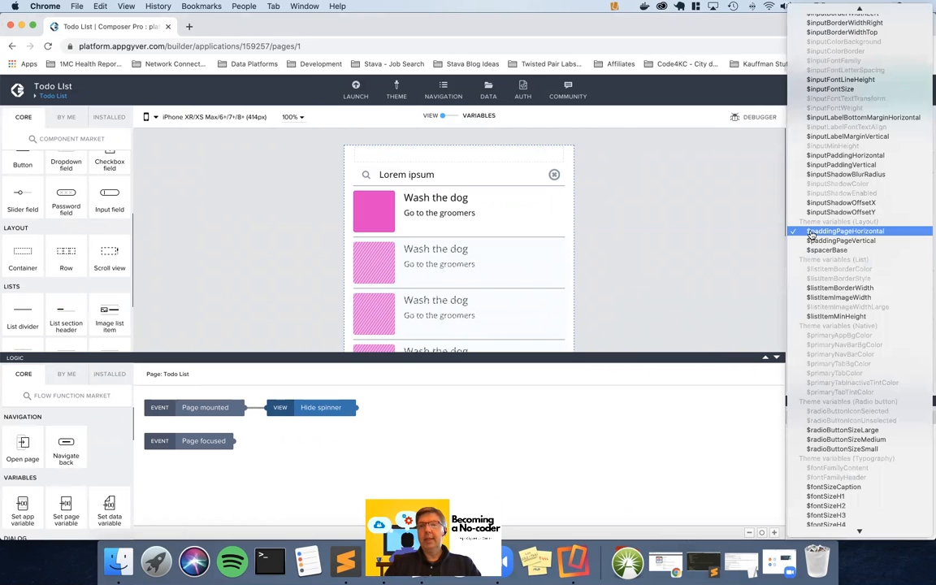
{"action": "scroll", "coordinate": [814, 234], "scroll_direction": "up", "scroll_amount": 10}
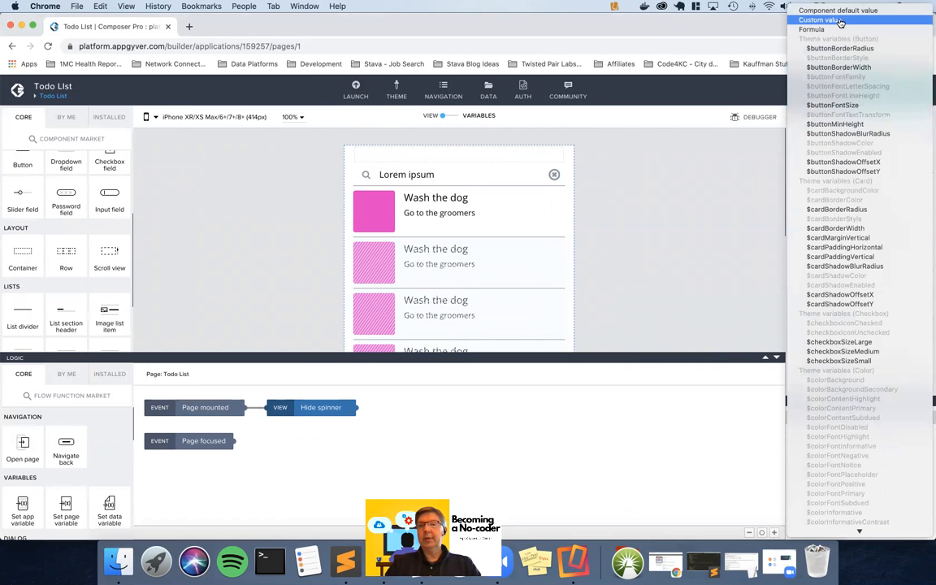
{"action": "left_click", "coordinate": [841, 23]}
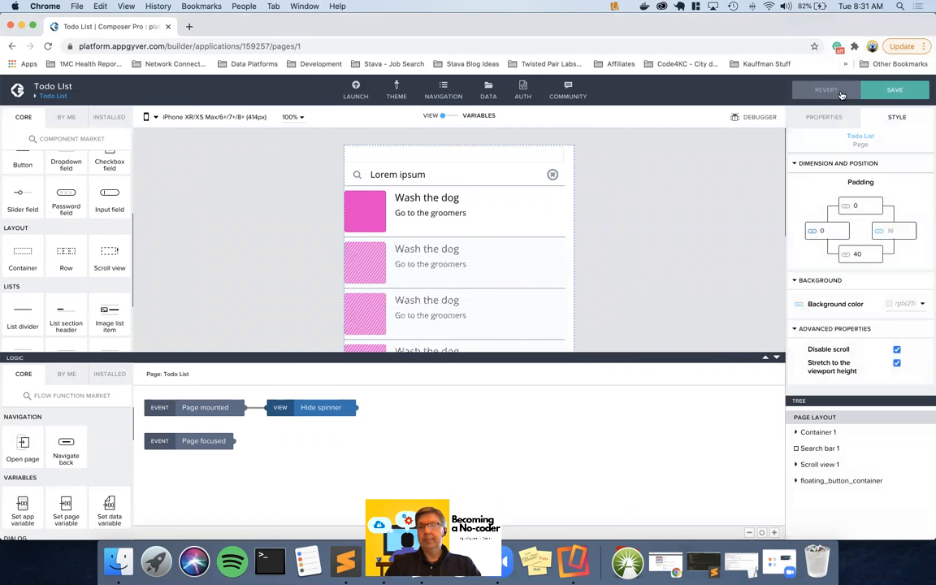
{"action": "left_click", "coordinate": [894, 230]}
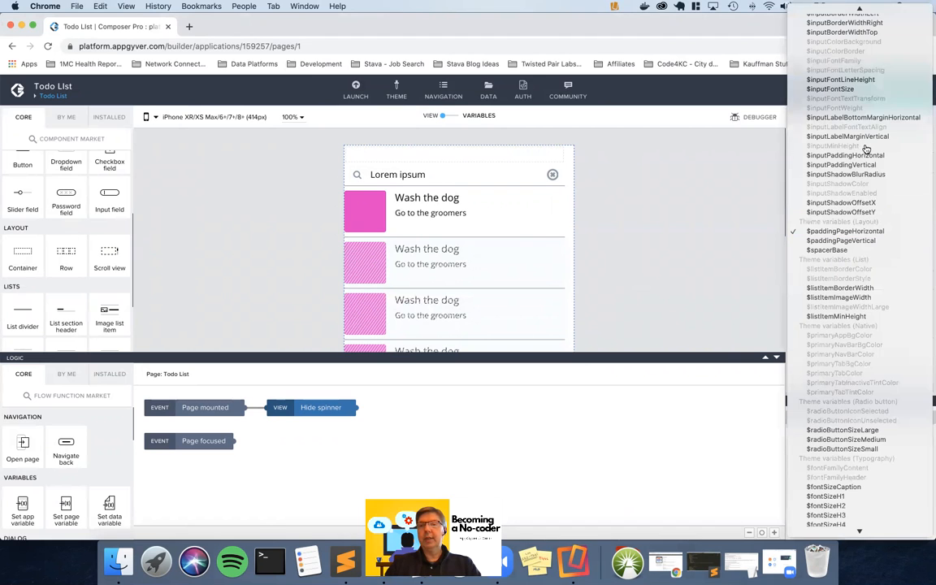
{"action": "scroll", "coordinate": [867, 149], "scroll_direction": "up", "scroll_amount": 10}
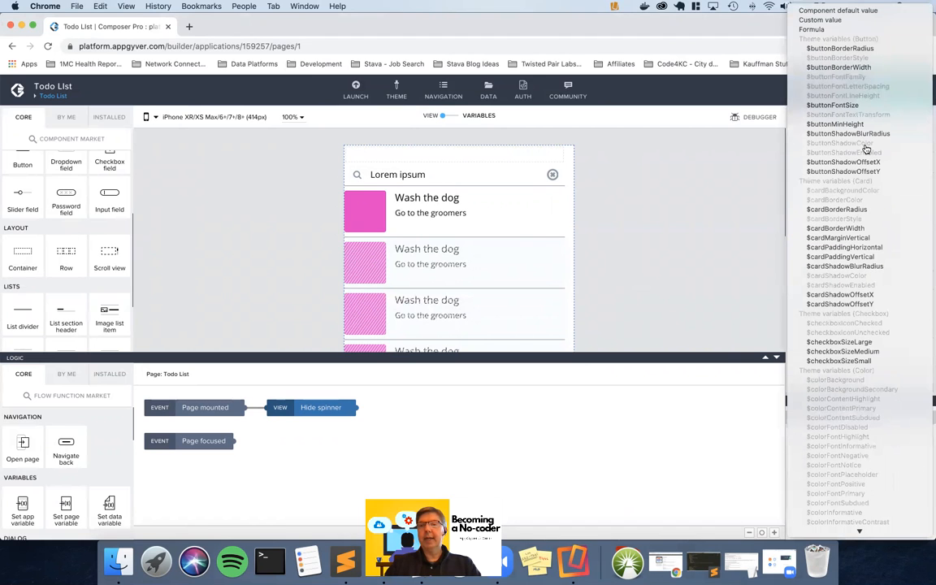
{"action": "left_click", "coordinate": [819, 23]}
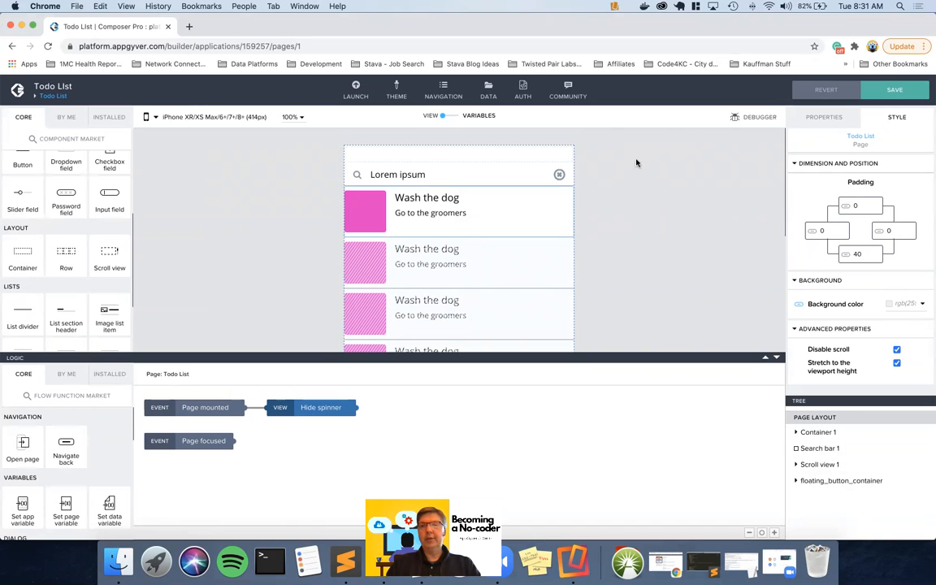
{"action": "left_click", "coordinate": [891, 94]}
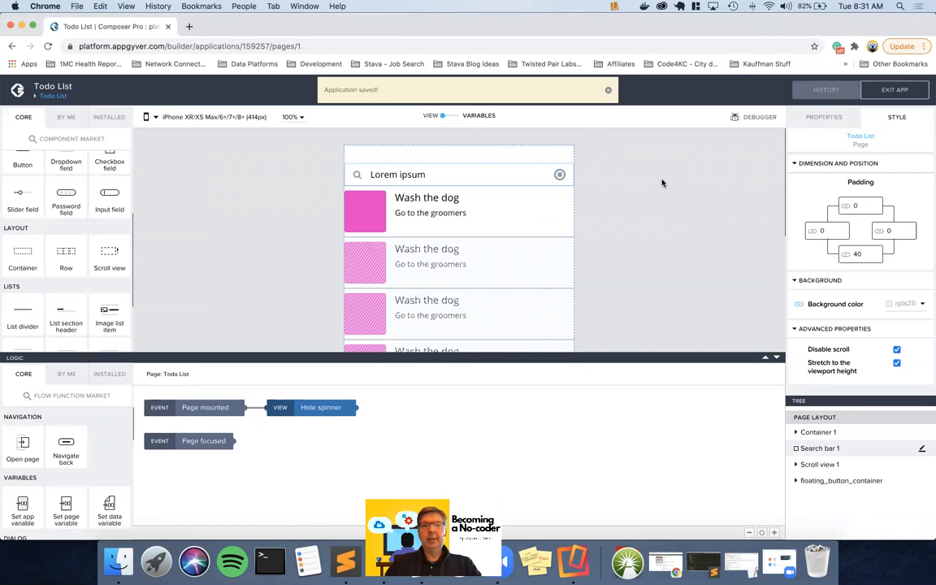
Step: Set the left margin of the scroll view holding the todo list items to 16
{"action": "left_click", "coordinate": [479, 216]}
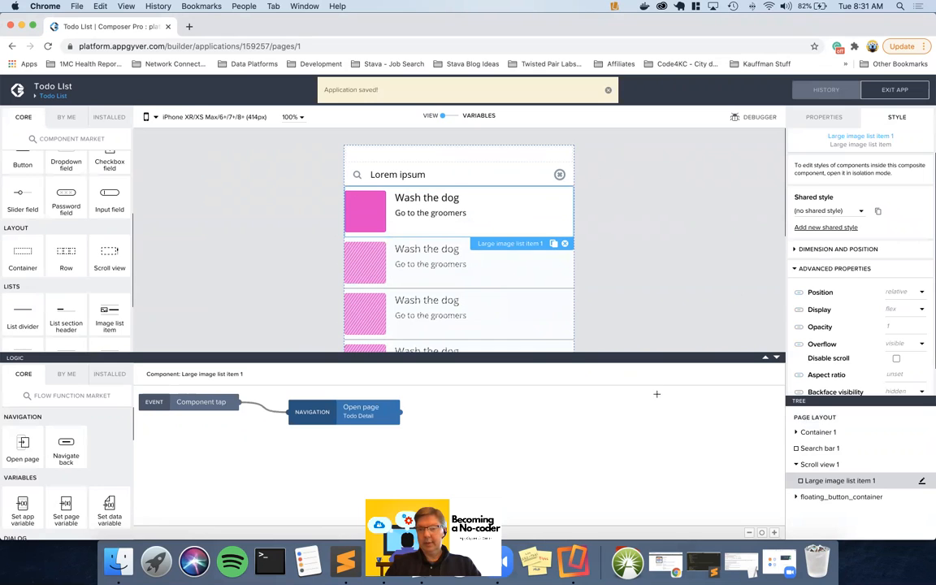
{"action": "left_click", "coordinate": [817, 465]}
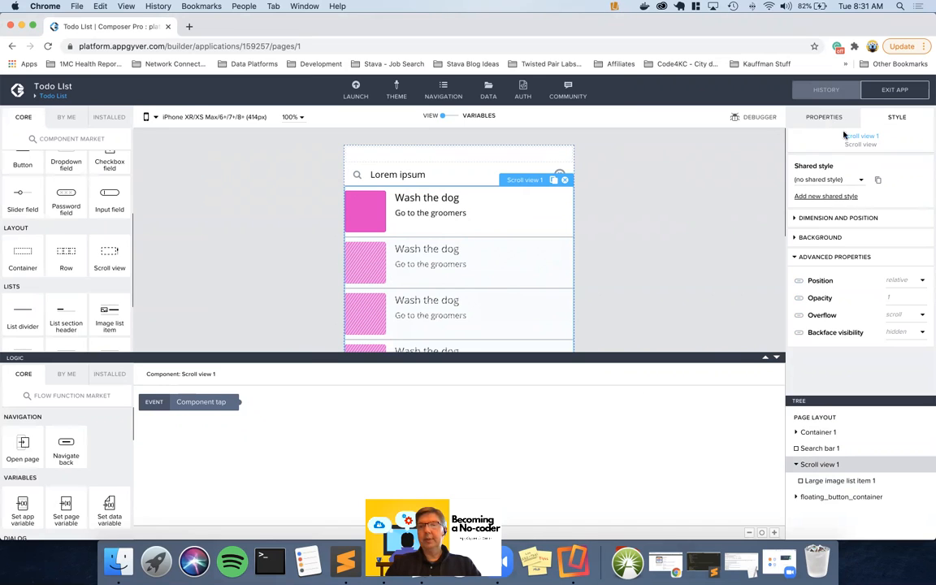
{"action": "left_click", "coordinate": [821, 220]}
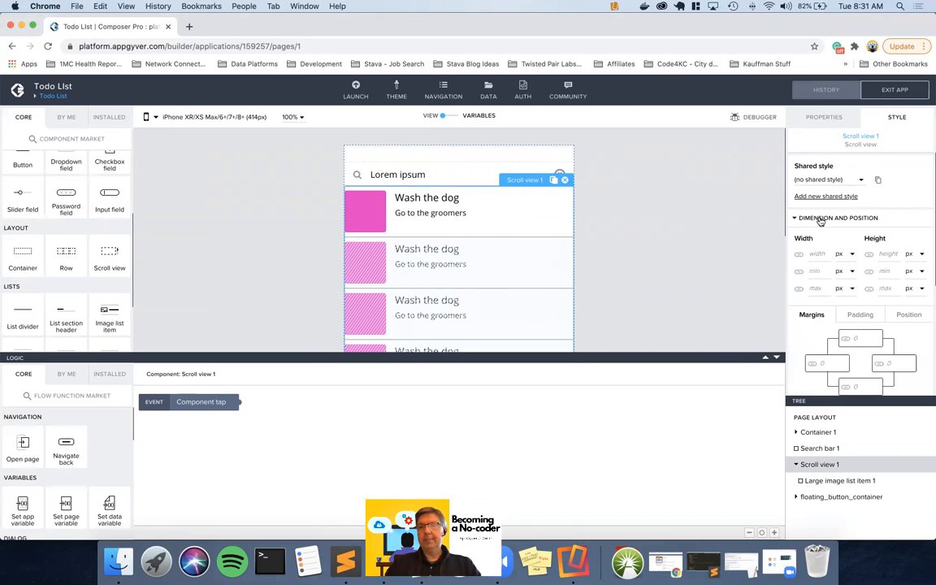
{"action": "scroll", "coordinate": [840, 304], "scroll_direction": "down", "scroll_amount": 3}
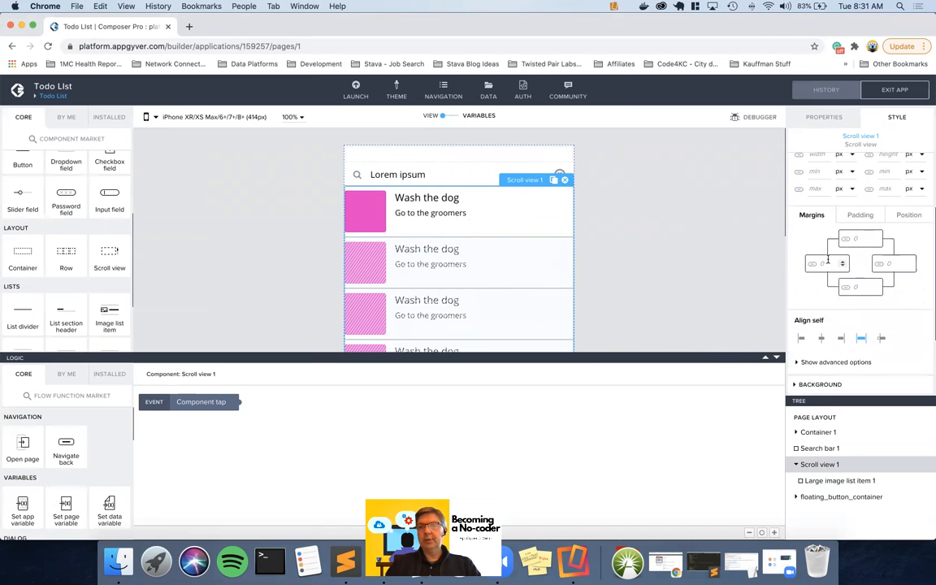
{"action": "left_click", "coordinate": [843, 262]}
{"action": "left_click", "coordinate": [843, 262]}
{"action": "left_click", "coordinate": [843, 262]}
{"action": "left_click", "coordinate": [843, 262]}
{"action": "left_click", "coordinate": [843, 261]}
{"action": "double_click", "coordinate": [843, 262]}
{"action": "left_click", "coordinate": [843, 262]}
{"action": "double_click", "coordinate": [843, 262]}
{"action": "double_click", "coordinate": [843, 262]}
{"action": "left_click", "coordinate": [843, 262]}
{"action": "double_click", "coordinate": [843, 261]}
{"action": "left_click", "coordinate": [843, 262]}
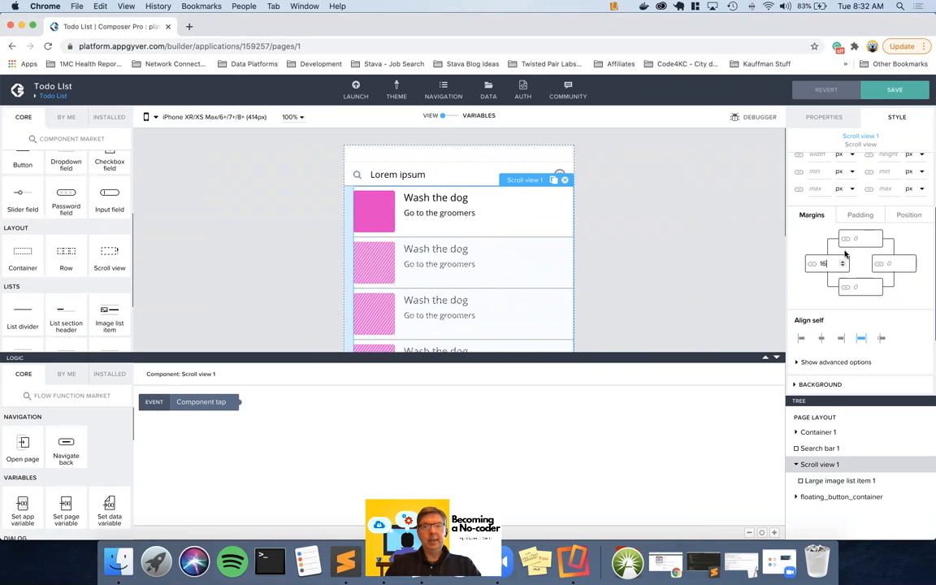
Step: Set the scroll view's right margin to 8, save the app, and check the layout in the mirrored phone preview
{"action": "left_click", "coordinate": [888, 263]}
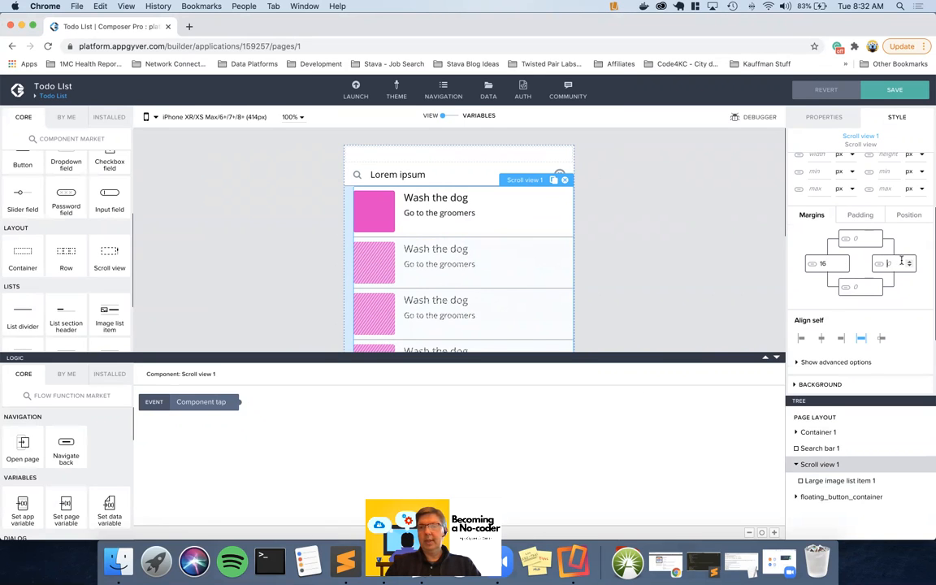
{"action": "left_click", "coordinate": [910, 262]}
{"action": "left_click", "coordinate": [911, 263]}
{"action": "left_click", "coordinate": [910, 263]}
{"action": "left_click", "coordinate": [911, 262]}
{"action": "left_click", "coordinate": [891, 92]}
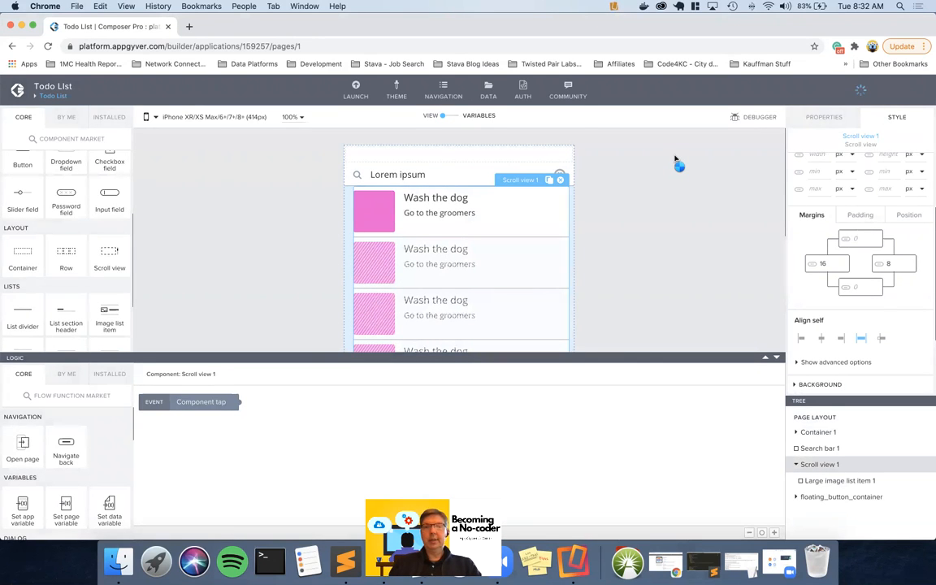
{"action": "key", "text": "ctrl+Right"}
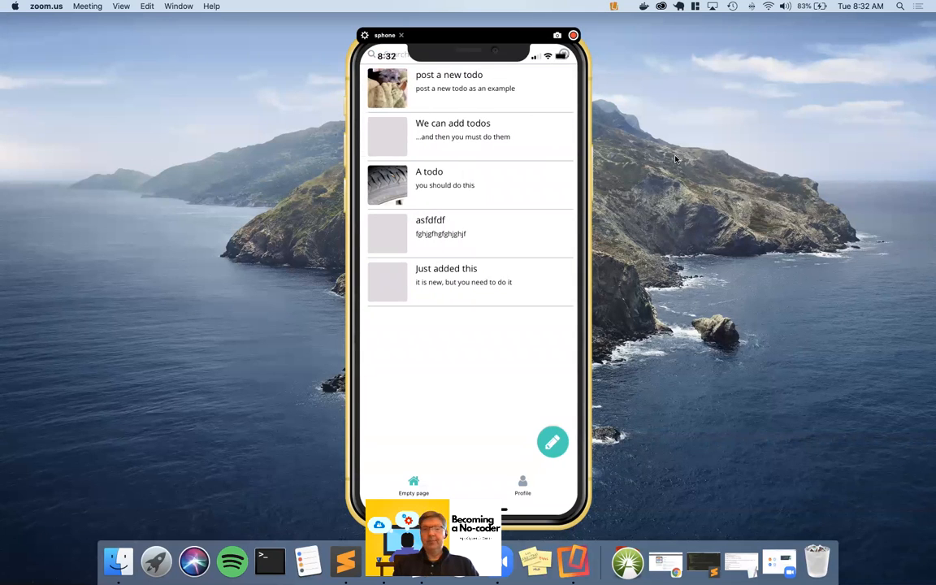
{"action": "key", "text": "ctrl+Left"}
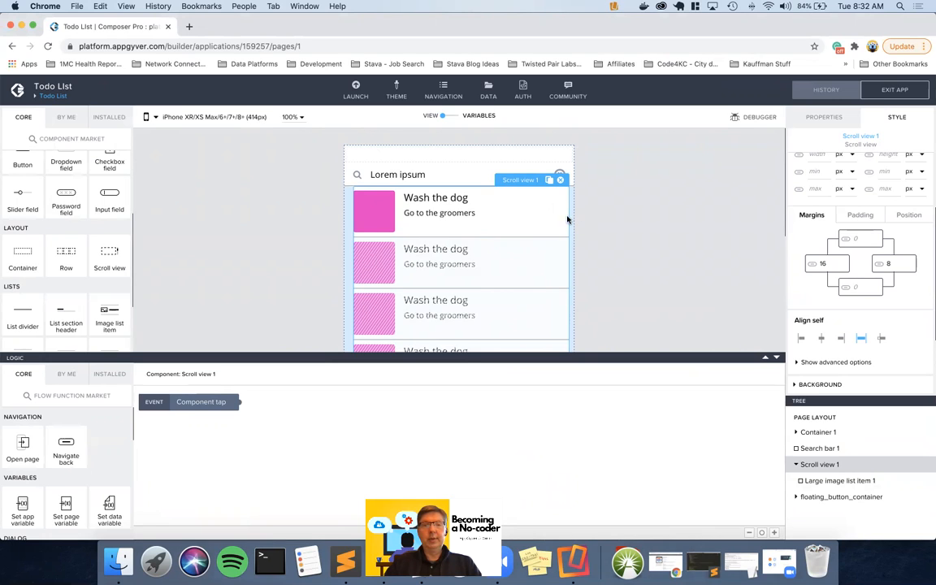
Step: Rename the container above the search bar to header_container
{"action": "left_click", "coordinate": [444, 155]}
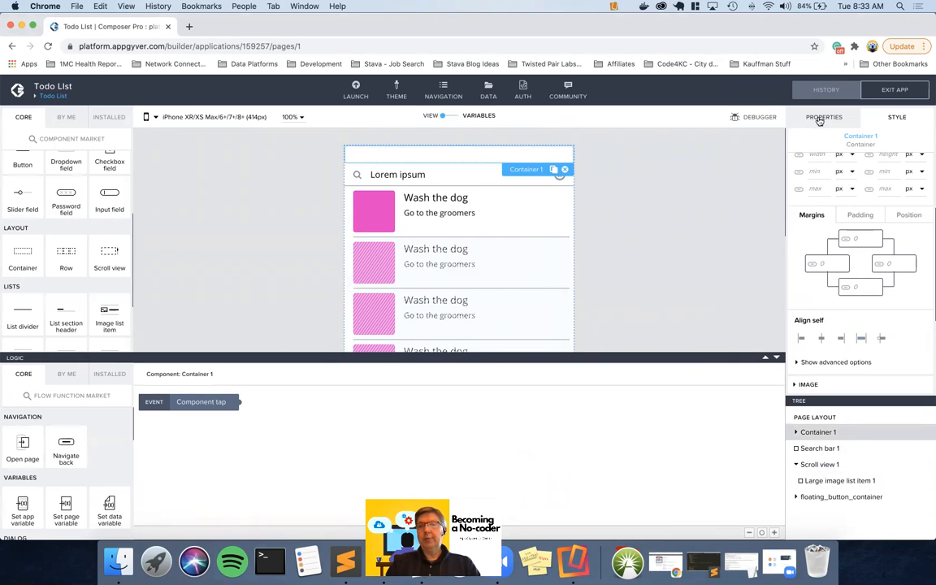
{"action": "left_click", "coordinate": [822, 118]}
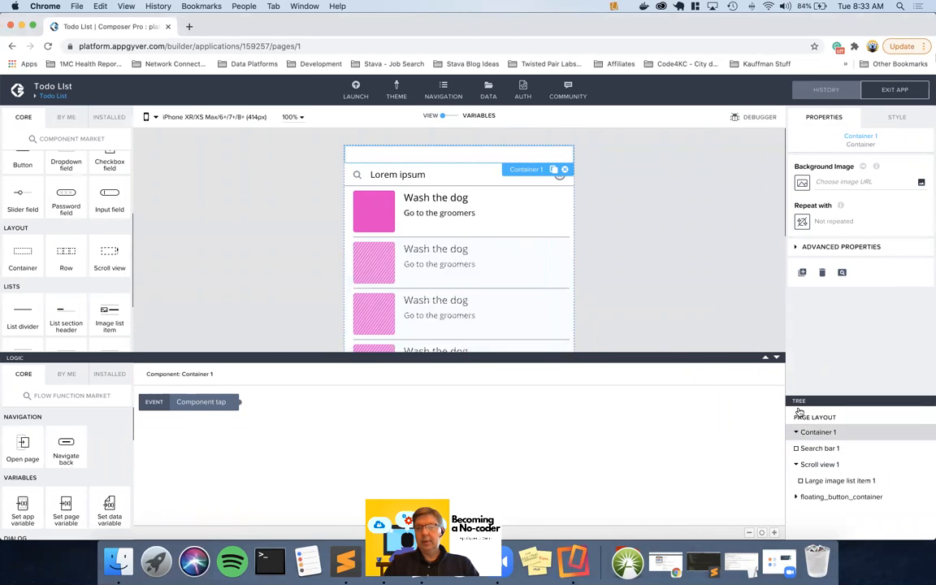
{"action": "left_click", "coordinate": [810, 249]}
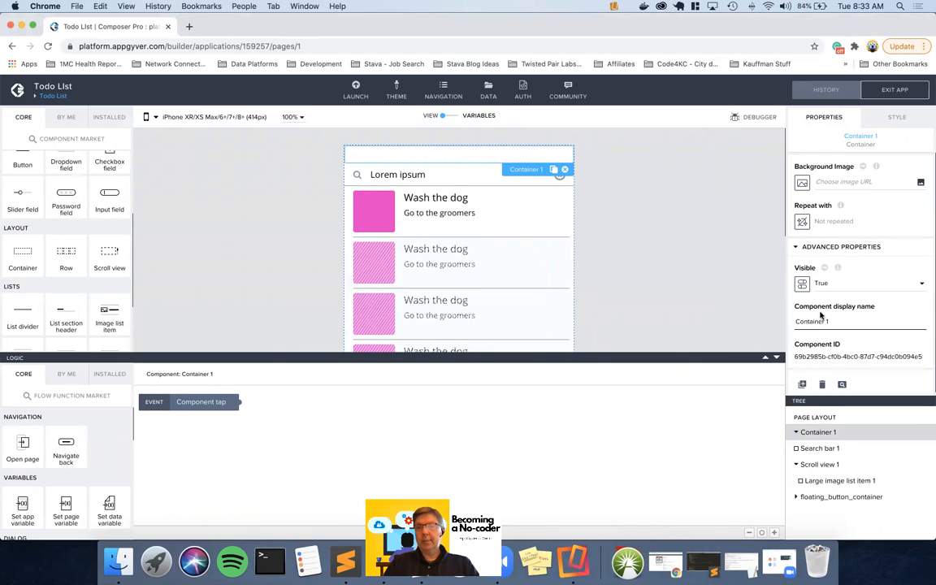
{"action": "triple_click", "coordinate": [819, 323]}
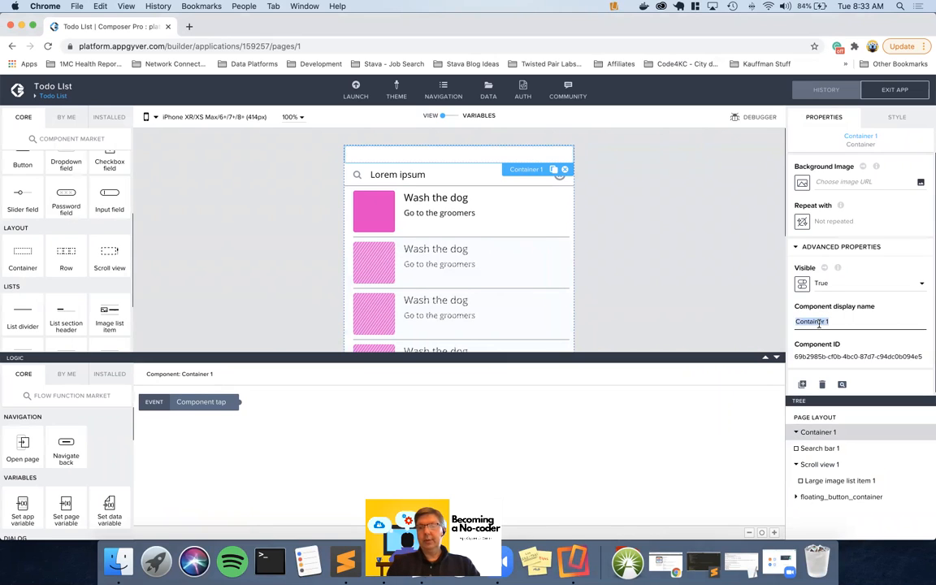
{"action": "type", "text": "header_container"}
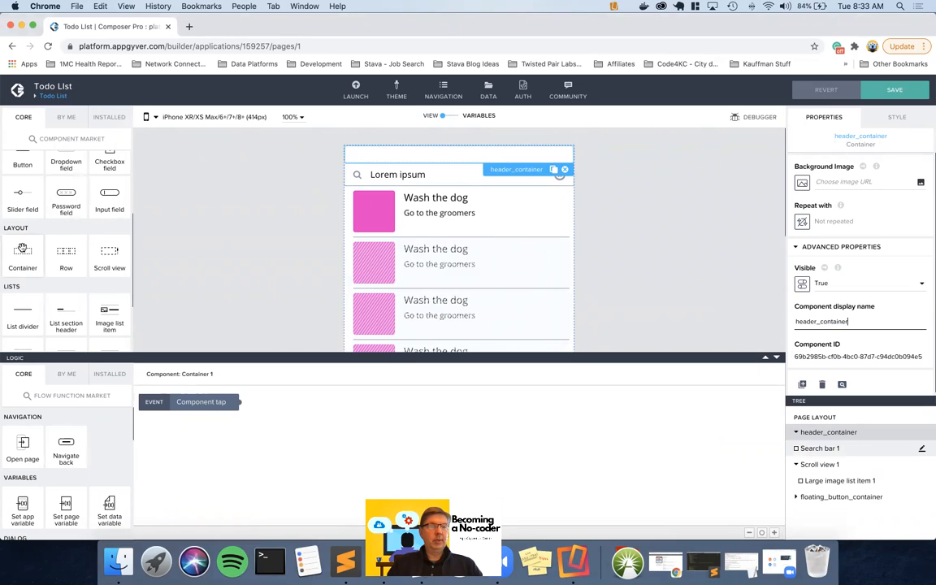
Step: Add a container, nest it inside header_container, and rename it status_container
{"action": "left_click_drag", "start_coordinate": [21, 238], "coordinate": [398, 163]}
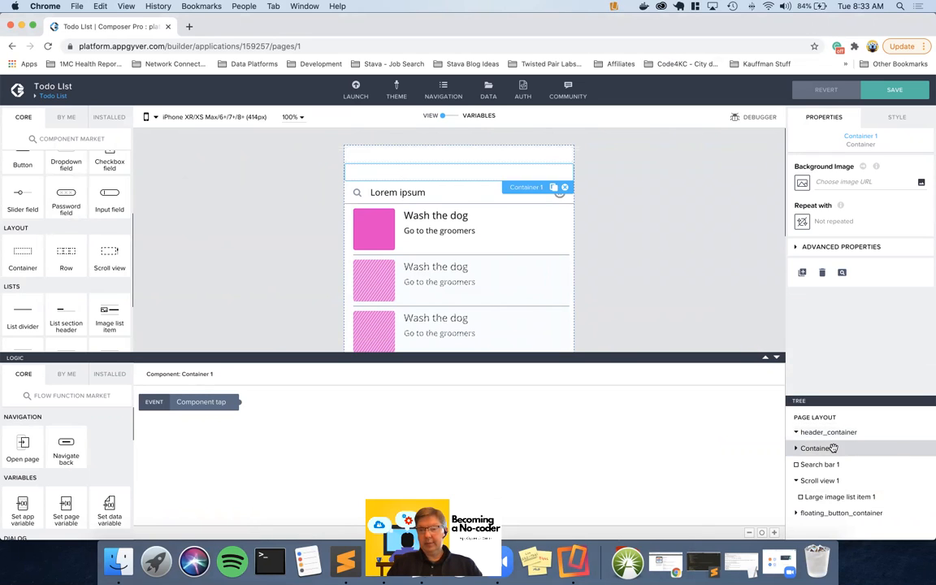
{"action": "left_click_drag", "start_coordinate": [833, 449], "coordinate": [837, 432]}
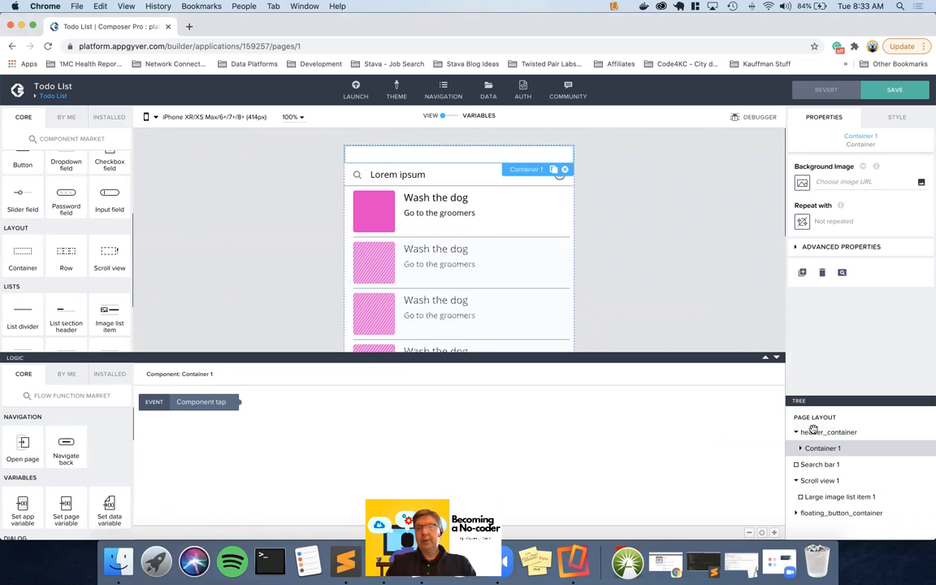
{"action": "left_click", "coordinate": [812, 247]}
{"action": "left_click", "coordinate": [816, 320]}
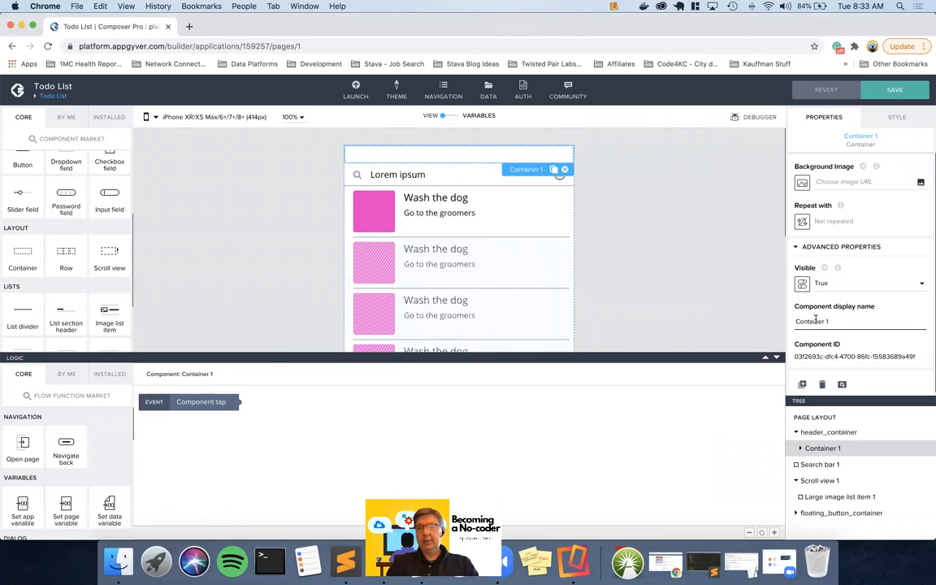
{"action": "triple_click", "coordinate": [816, 320]}
{"action": "type", "text": "status"}
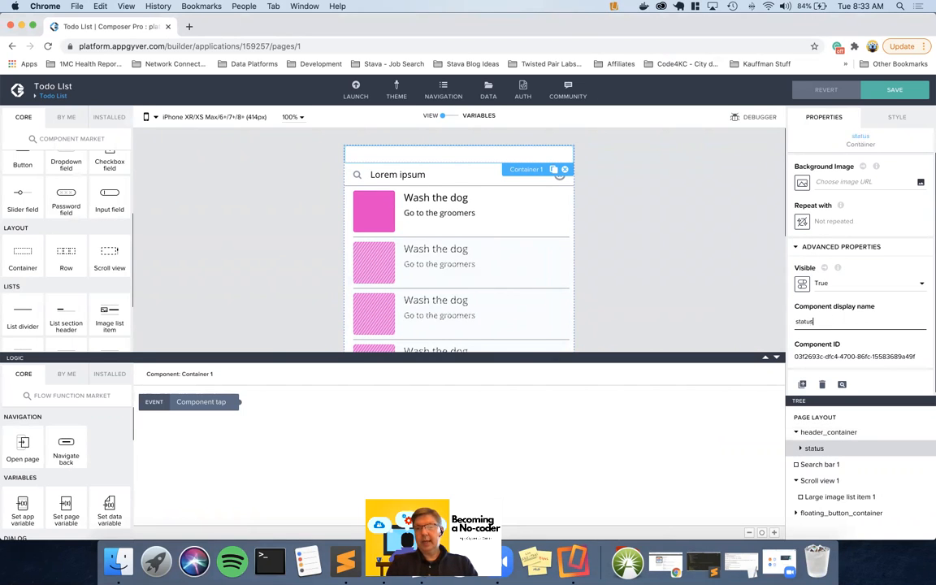
{"action": "type", "text": "_container"}
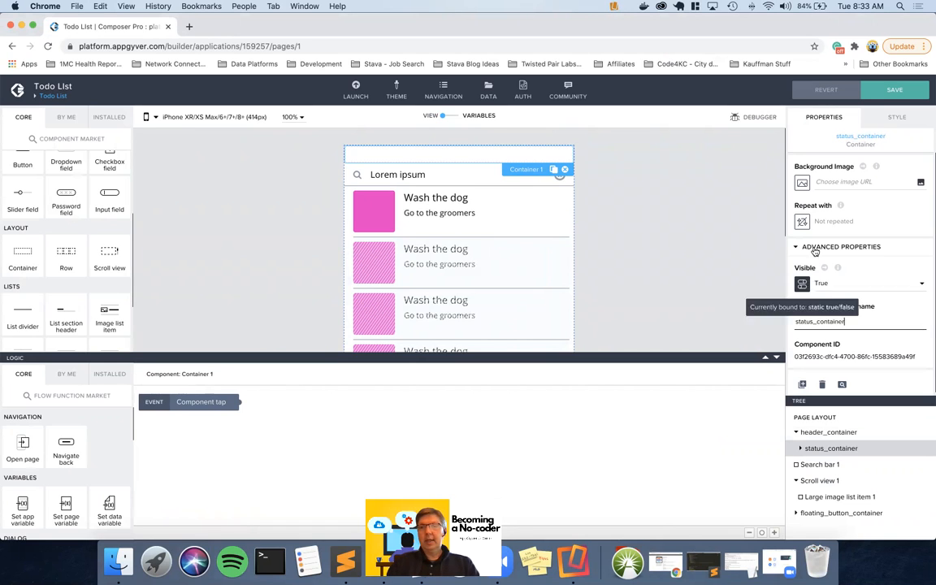
Step: Set the height of status_container to 45 px, save the app, and check the header spacing in the mirrored phone preview
{"action": "left_click", "coordinate": [898, 118]}
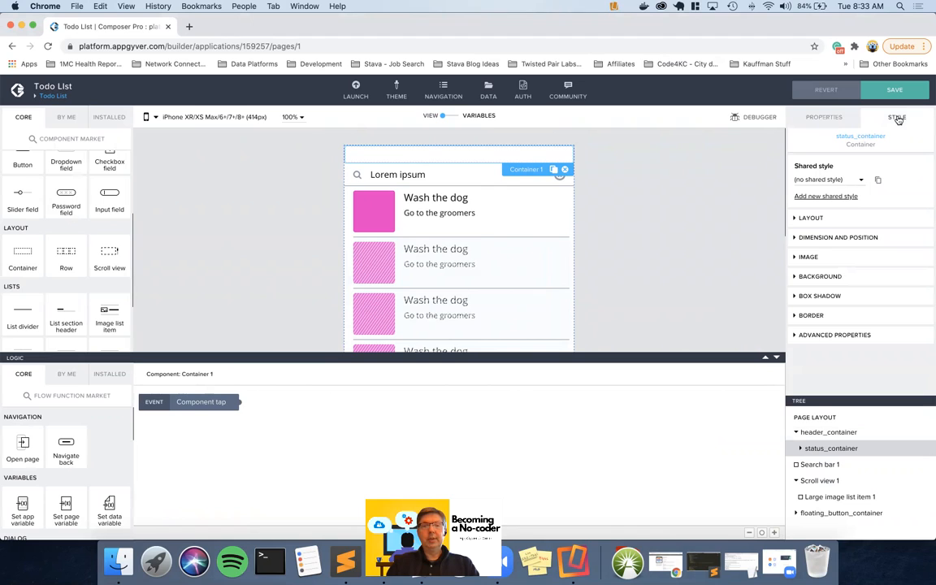
{"action": "left_click", "coordinate": [813, 219]}
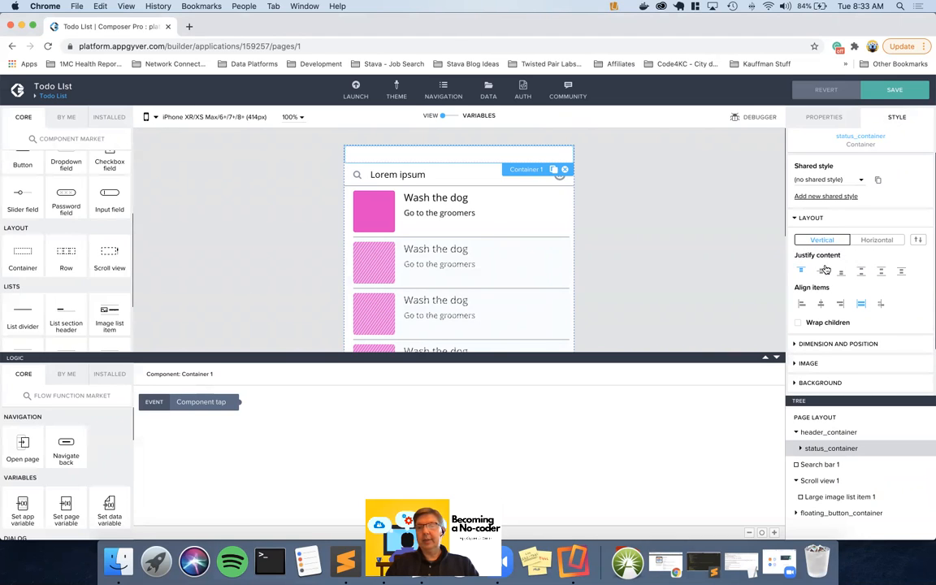
{"action": "scroll", "coordinate": [850, 290], "scroll_direction": "down", "scroll_amount": 1}
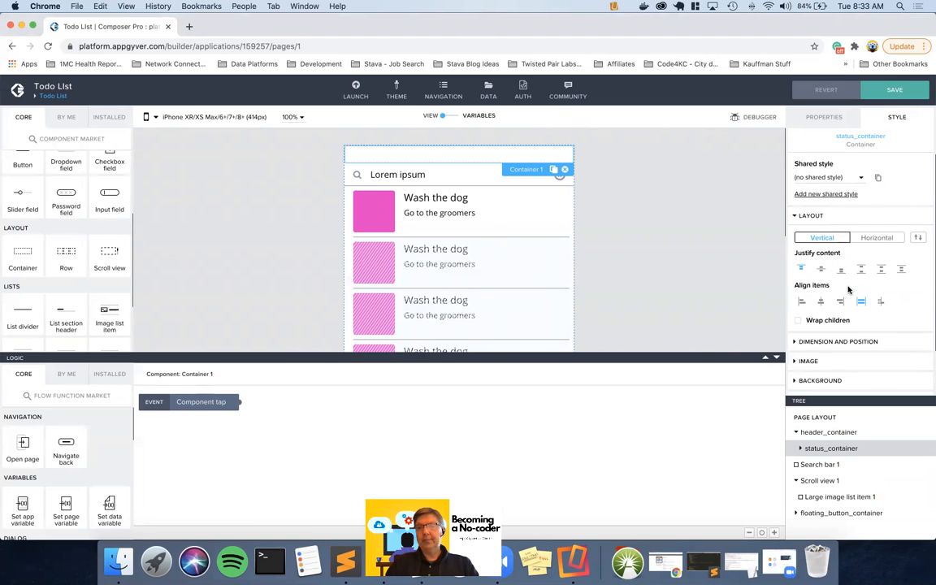
{"action": "scroll", "coordinate": [849, 290], "scroll_direction": "down", "scroll_amount": 3}
{"action": "left_click", "coordinate": [846, 288]}
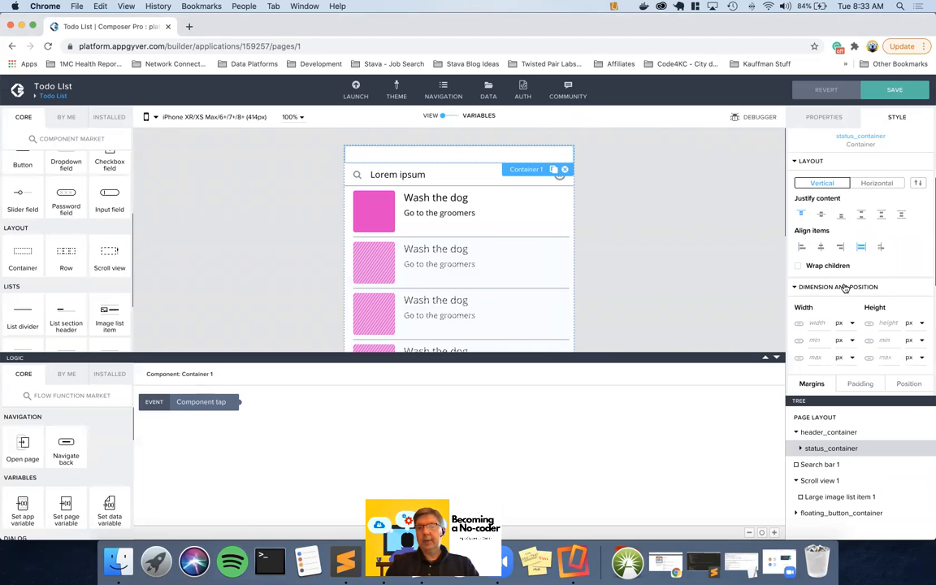
{"action": "scroll", "coordinate": [841, 289], "scroll_direction": "down", "scroll_amount": 4}
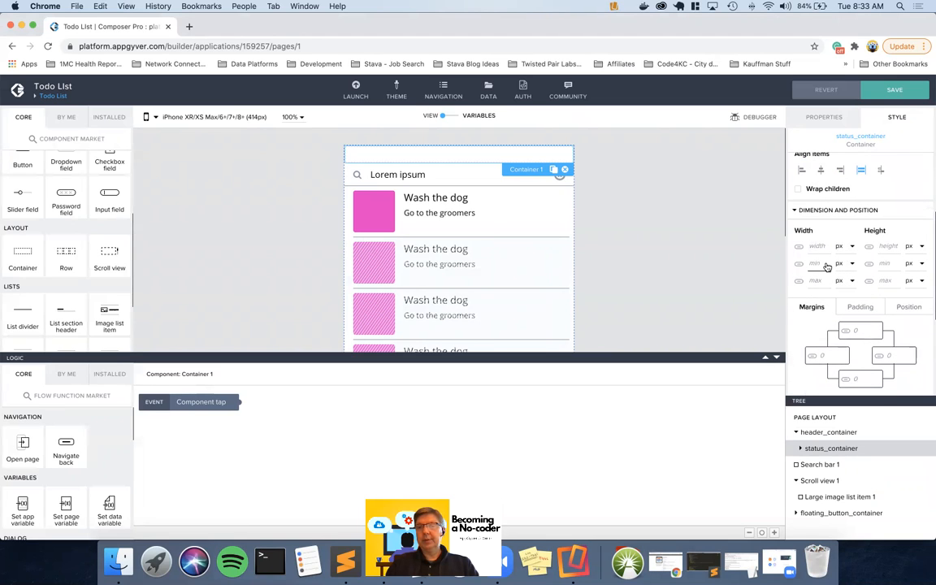
{"action": "left_click", "coordinate": [890, 247]}
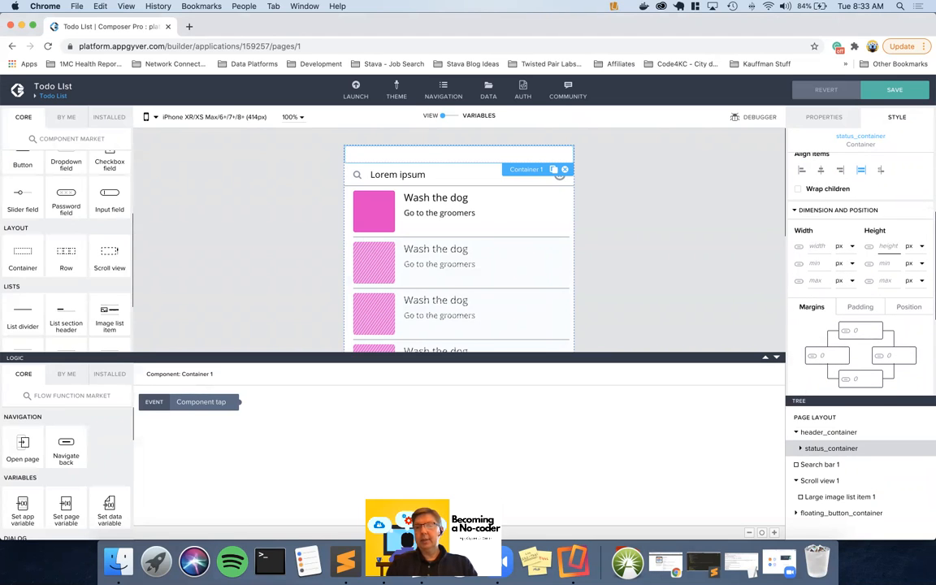
{"action": "type", "text": "45"}
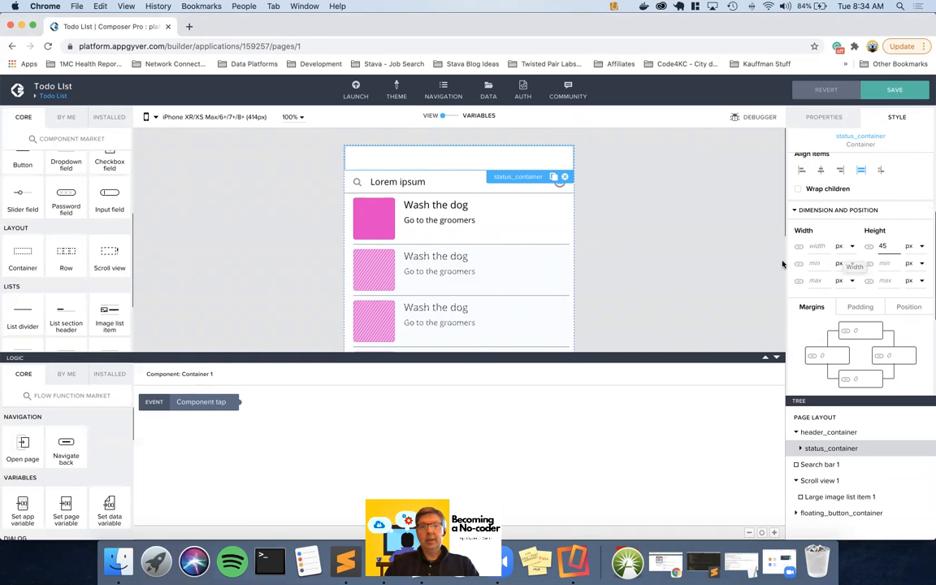
{"action": "left_click", "coordinate": [901, 91]}
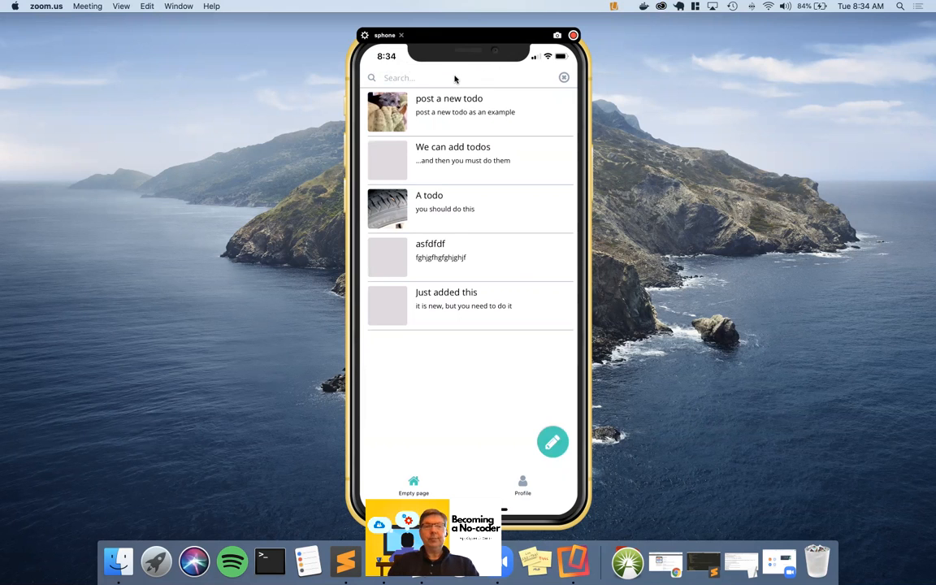
{"action": "key", "text": "ctrl+Left"}
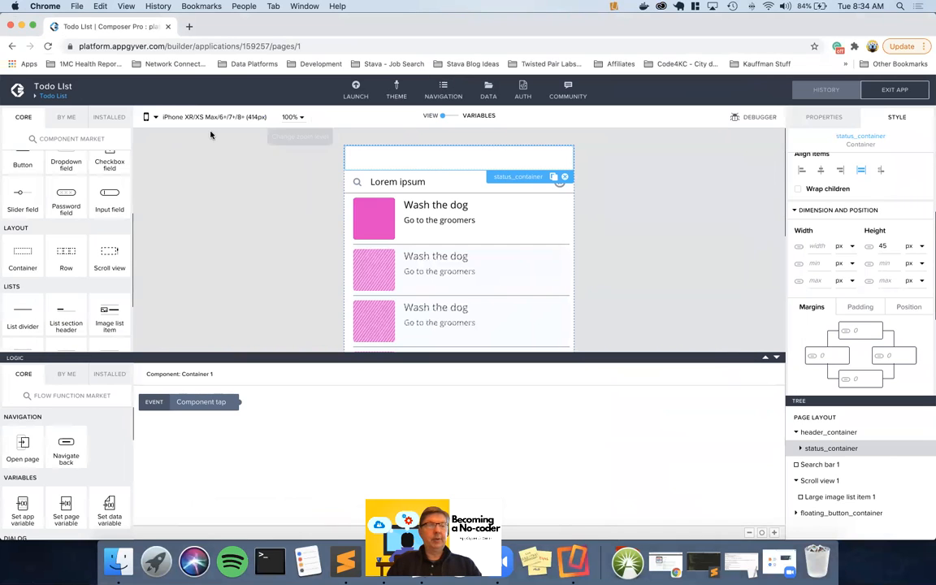
Step: Add a second container inside header_container below status_container and rename it nav_container
{"action": "left_click_drag", "start_coordinate": [23, 252], "coordinate": [832, 439]}
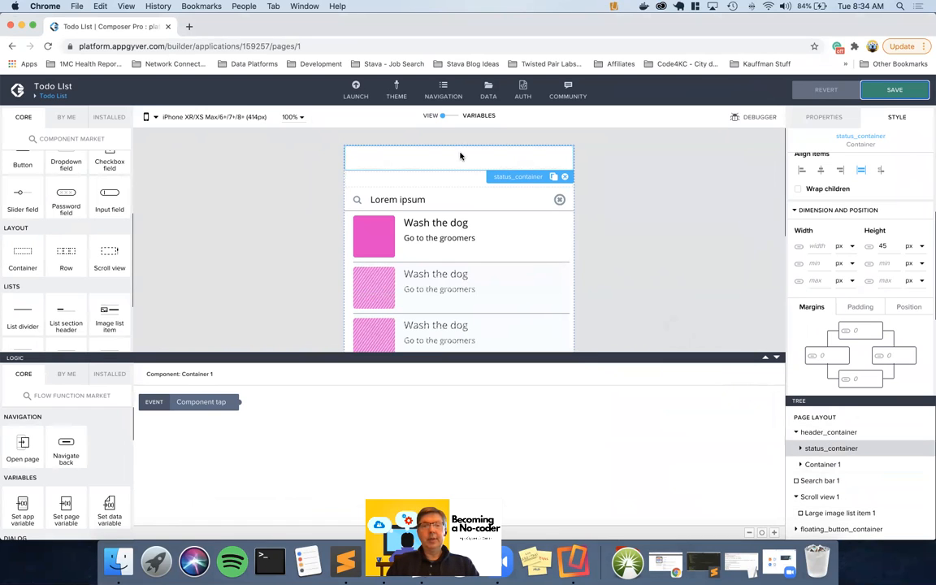
{"action": "left_click", "coordinate": [812, 464]}
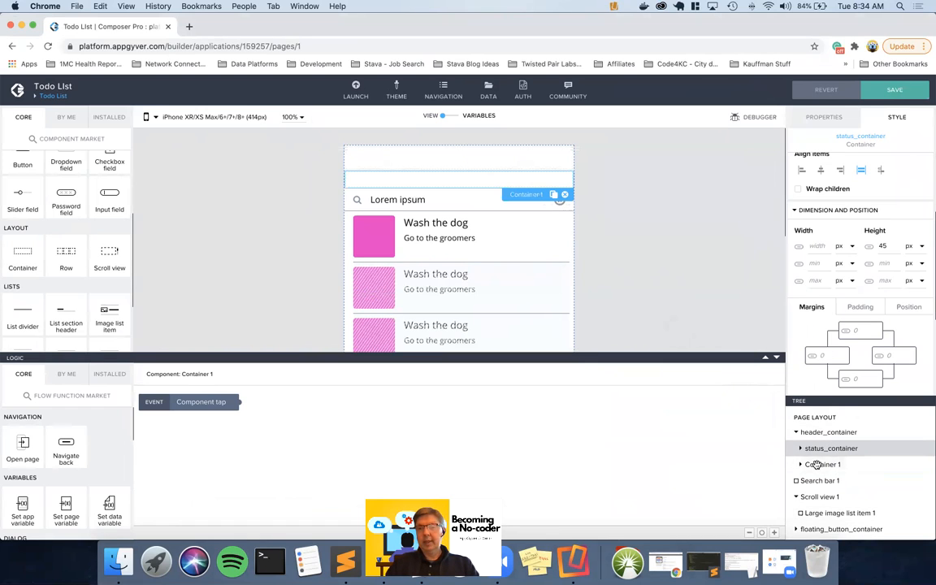
{"action": "left_click", "coordinate": [824, 118]}
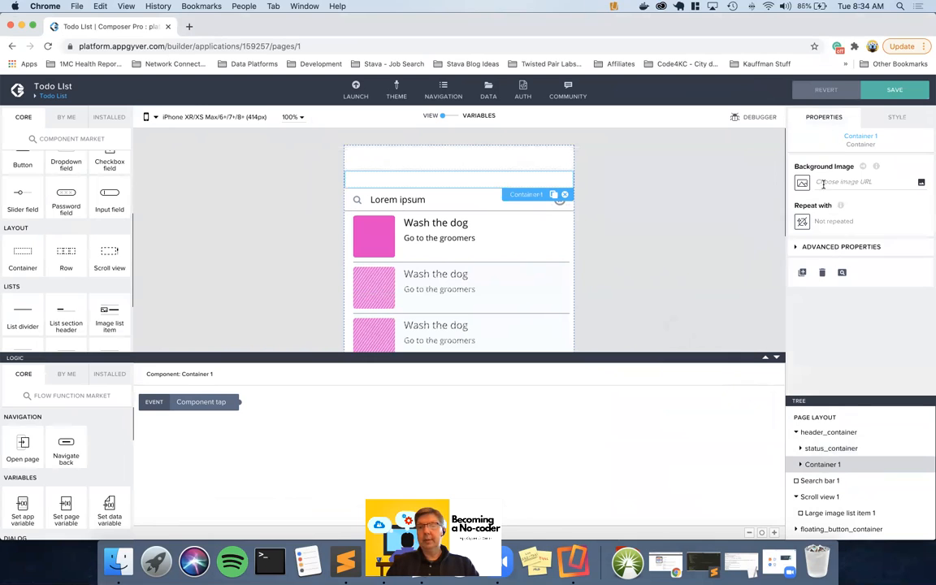
{"action": "left_click", "coordinate": [815, 247]}
{"action": "left_click", "coordinate": [826, 322]}
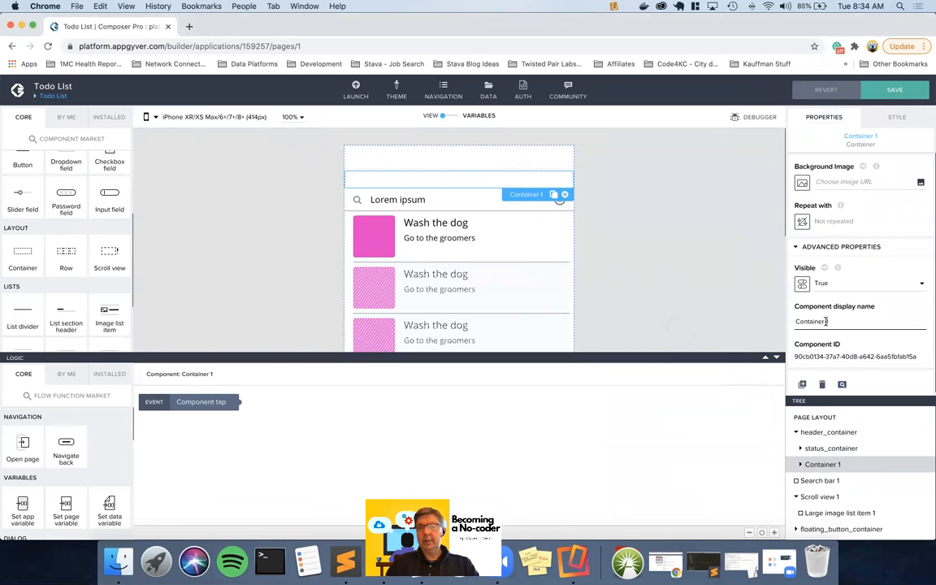
{"action": "double_click", "coordinate": [826, 322]}
{"action": "type", "text": "navigatti"}
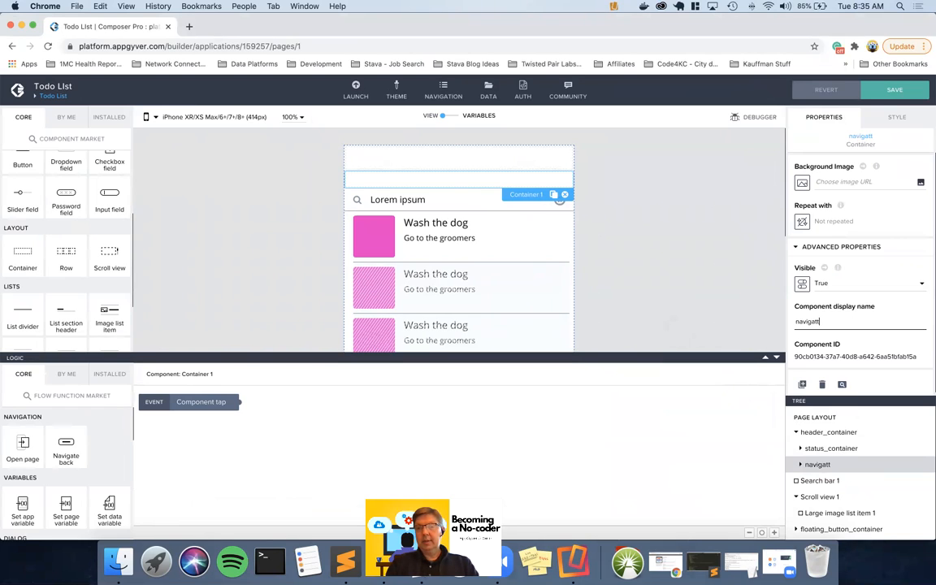
{"action": "key", "text": "BackSpace"}
{"action": "key", "text": "BackSpace"}
{"action": "key", "text": "BackSpace"}
{"action": "key", "text": "BackSpace"}
{"action": "key", "text": "BackSpace"}
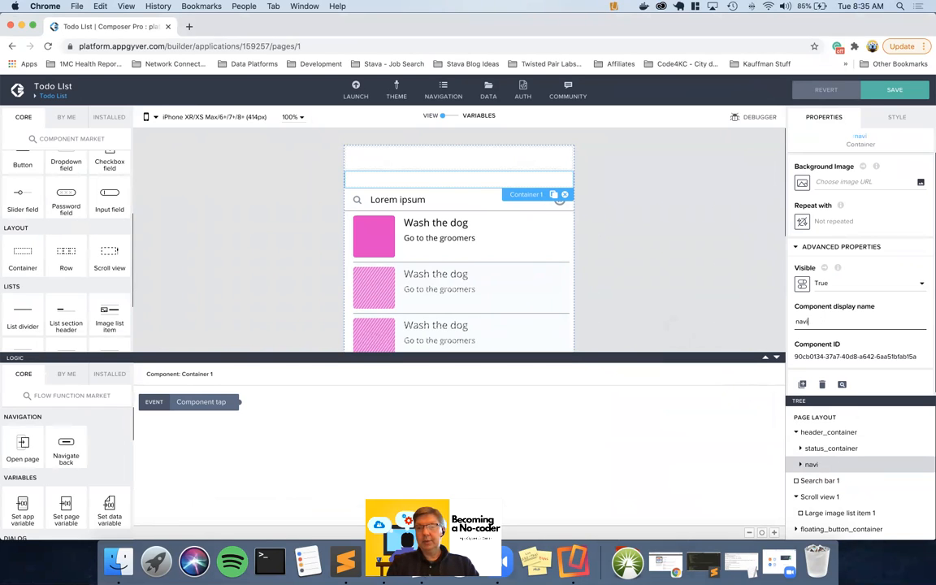
{"action": "type", "text": "_container"}
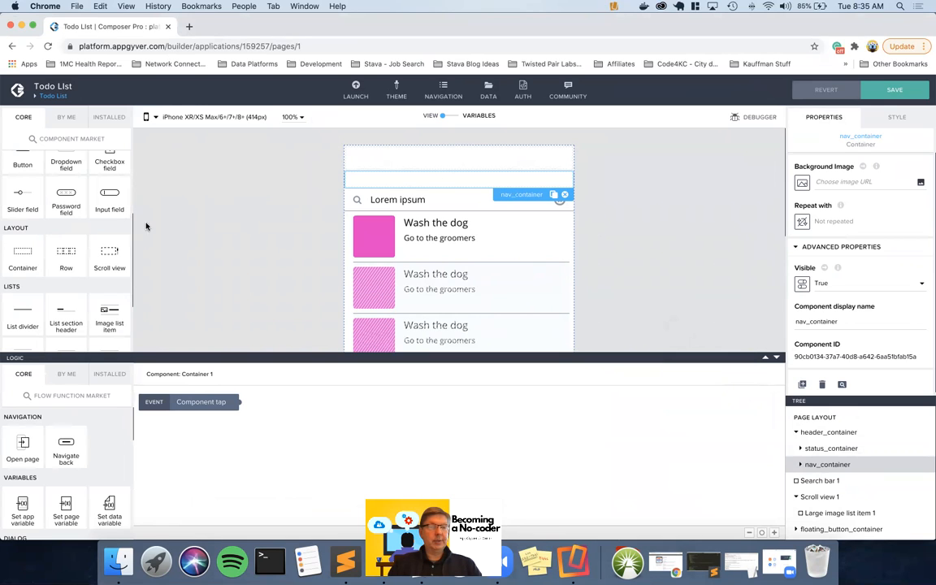
Step: Place a row inside nav_container and add a cell to it so that it has three cells
{"action": "left_click_drag", "start_coordinate": [66, 254], "coordinate": [411, 181]}
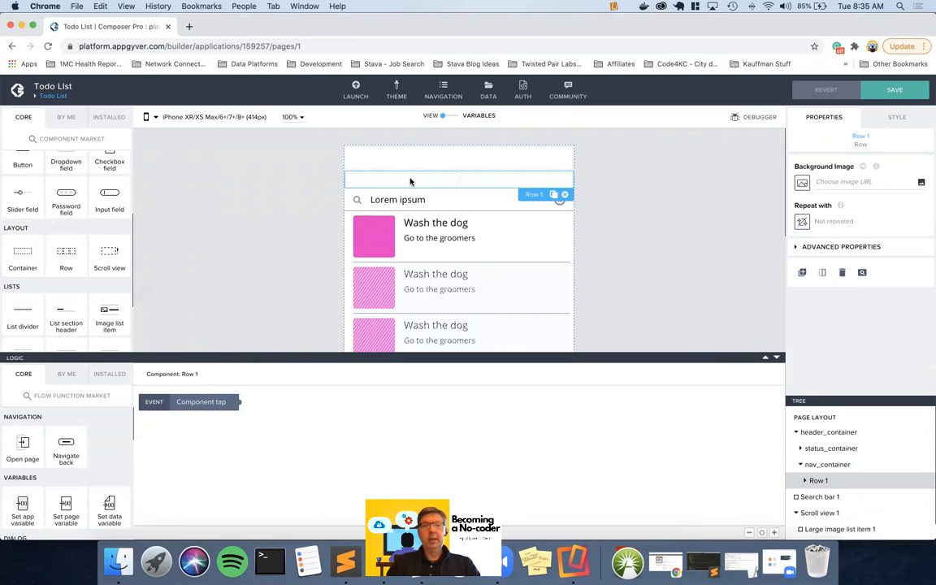
{"action": "left_click", "coordinate": [410, 181]}
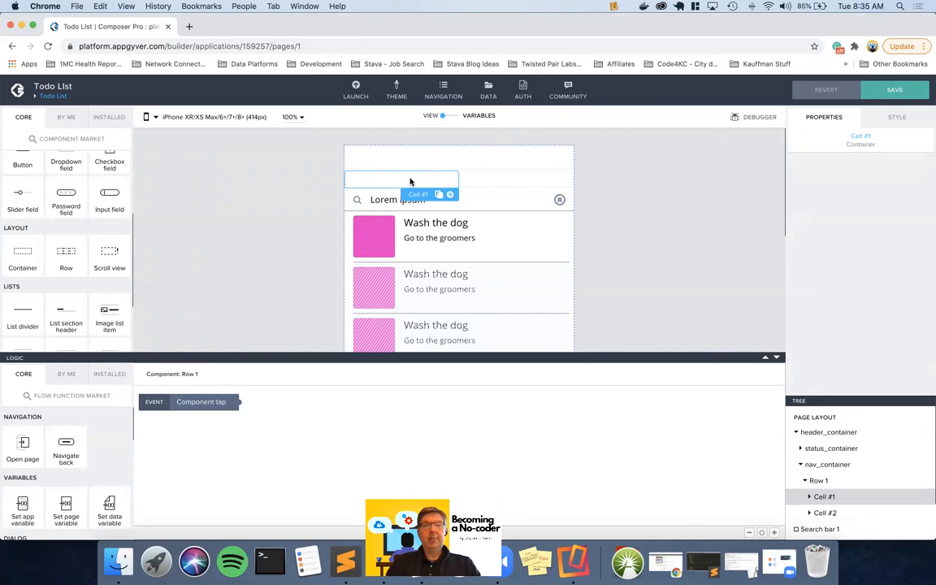
{"action": "left_click", "coordinate": [903, 118]}
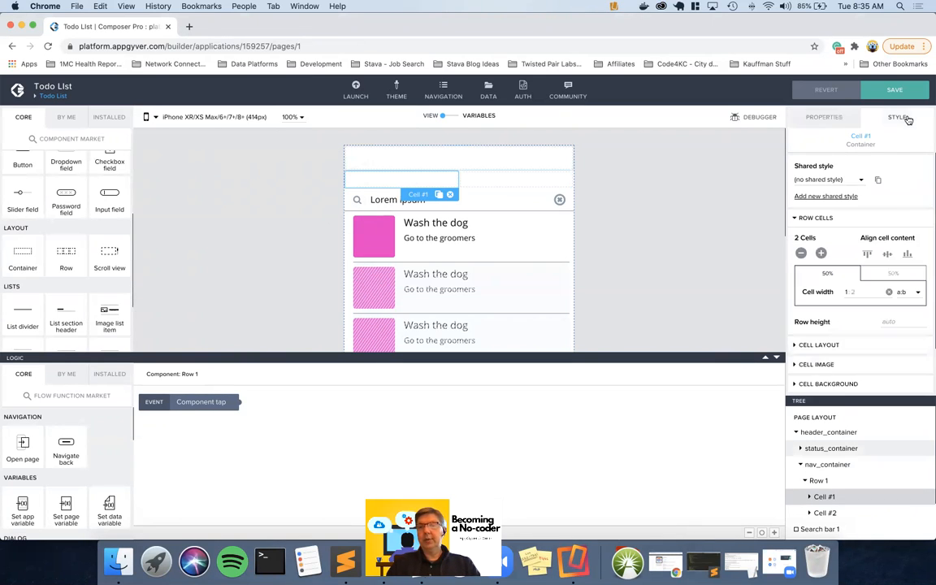
{"action": "left_click", "coordinate": [822, 254]}
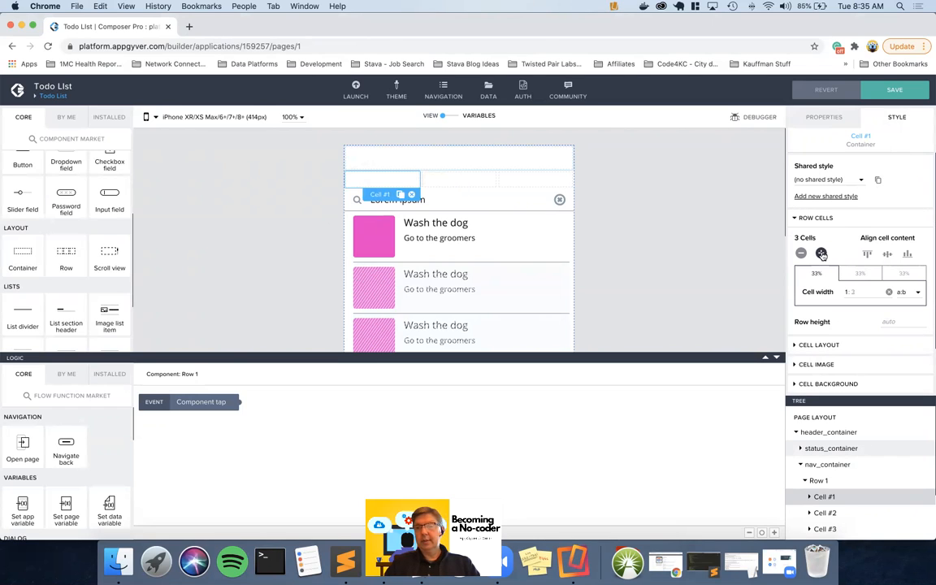
Step: Set the width of the row's middle cell to the ratio 2:4 and select the row's first cell
{"action": "left_click", "coordinate": [470, 184]}
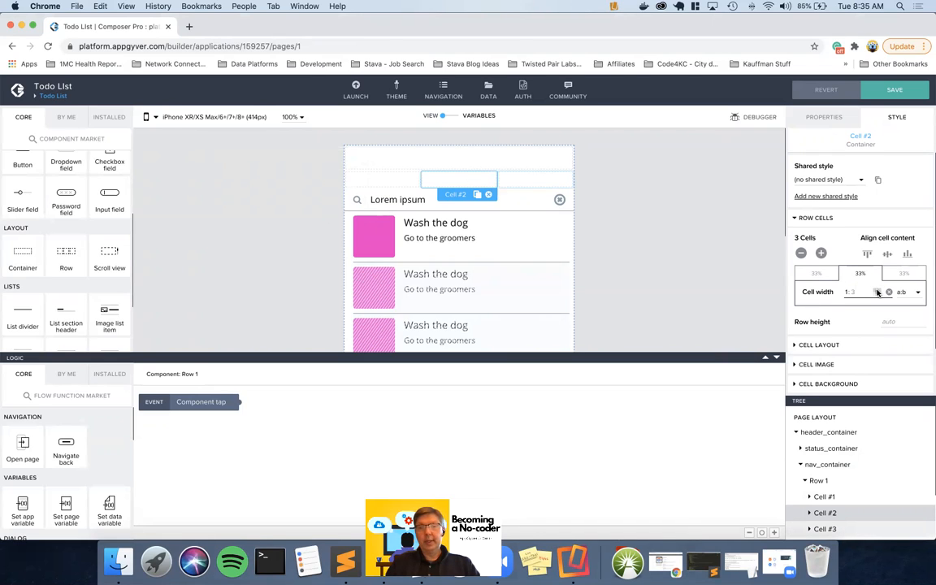
{"action": "left_click", "coordinate": [878, 291]}
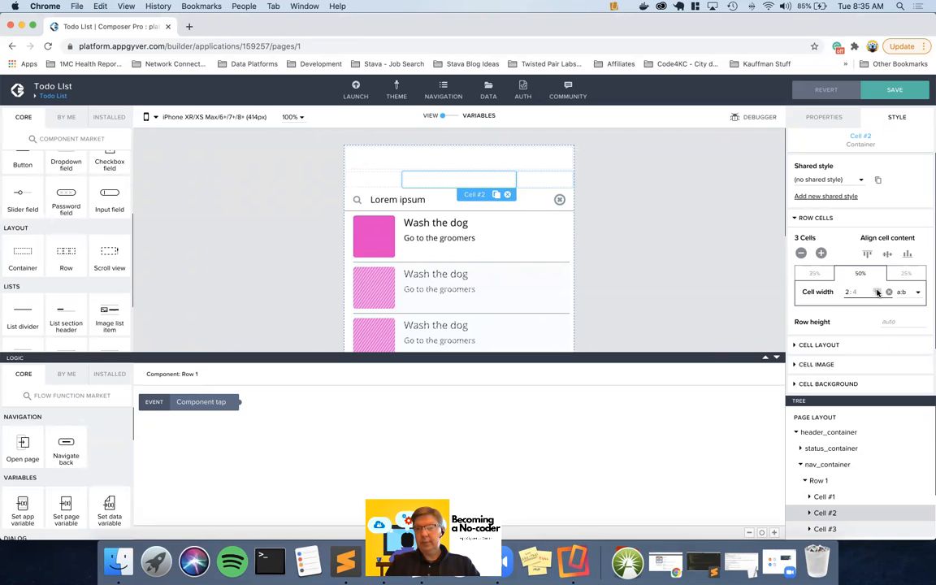
{"action": "left_click", "coordinate": [878, 291]}
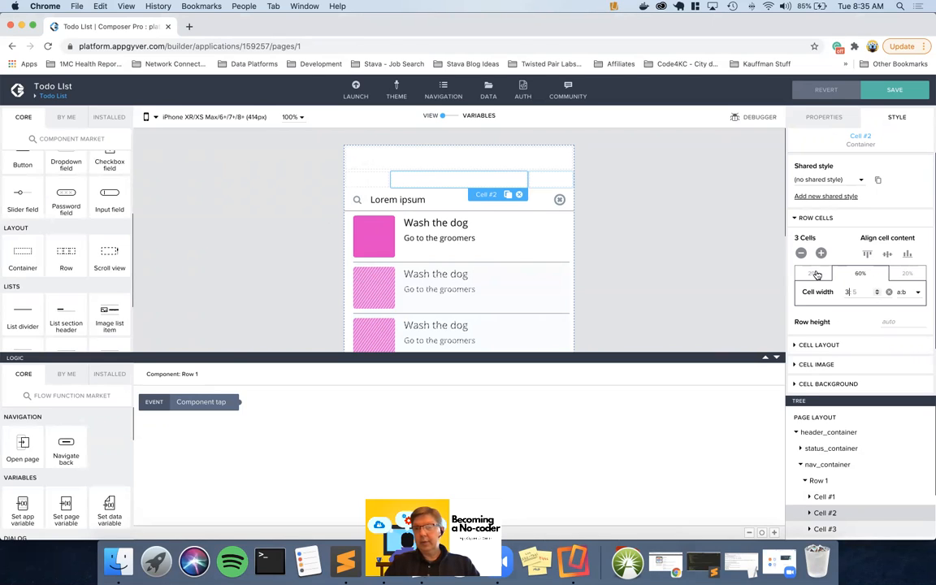
{"action": "left_click", "coordinate": [878, 295]}
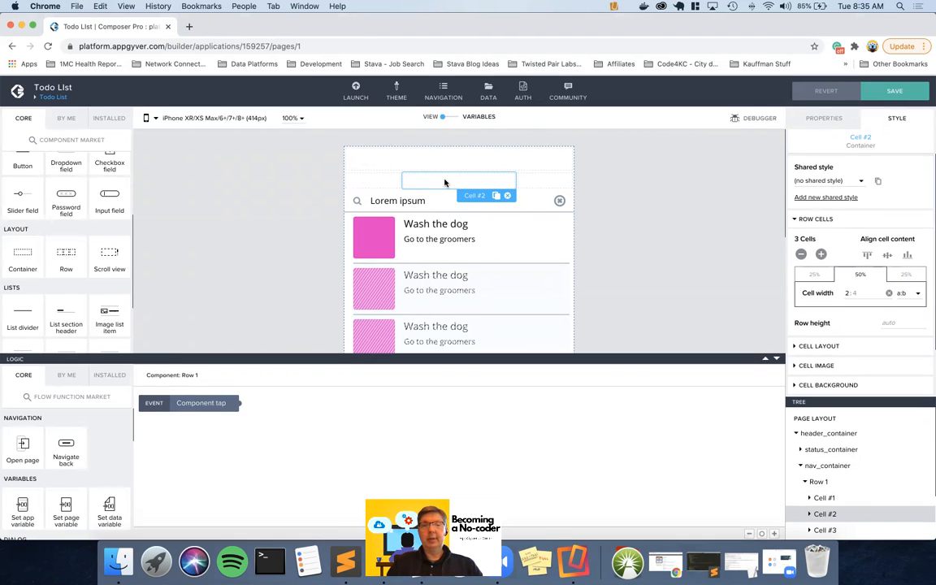
{"action": "left_click", "coordinate": [372, 179]}
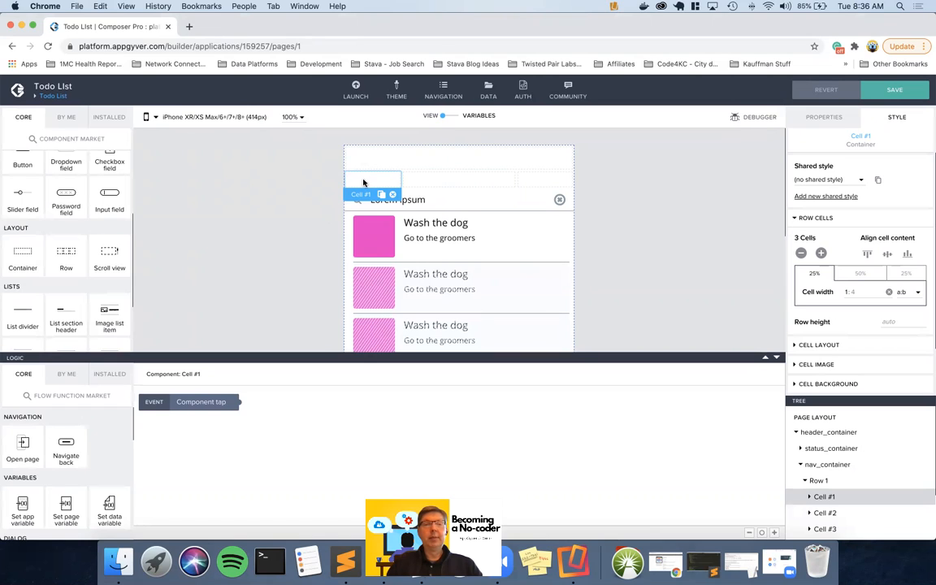
Step: Add a paragraph component to the middle cell of the row inside nav_container
{"action": "left_click", "coordinate": [560, 180]}
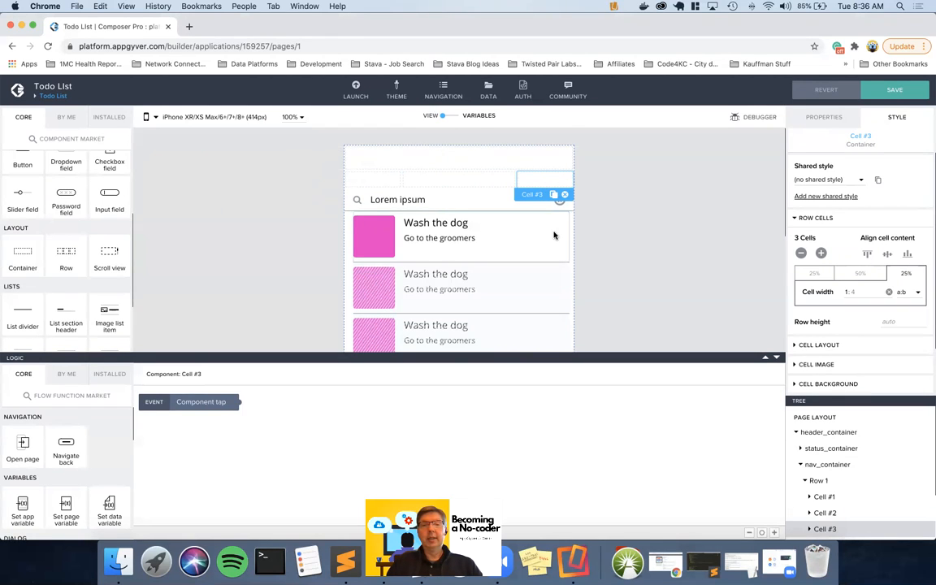
{"action": "scroll", "coordinate": [554, 236], "scroll_direction": "down", "scroll_amount": 3}
{"action": "scroll", "coordinate": [554, 235], "scroll_direction": "up", "scroll_amount": 5}
{"action": "left_click", "coordinate": [461, 180]}
{"action": "scroll", "coordinate": [95, 204], "scroll_direction": "up", "scroll_amount": 3}
{"action": "scroll", "coordinate": [95, 203], "scroll_direction": "up", "scroll_amount": 2}
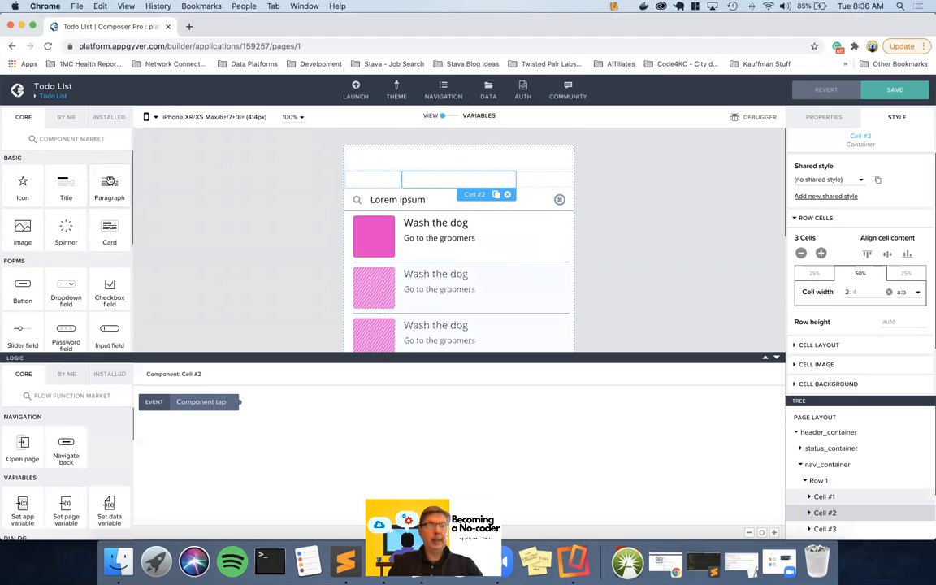
{"action": "left_click_drag", "start_coordinate": [109, 182], "coordinate": [454, 184]}
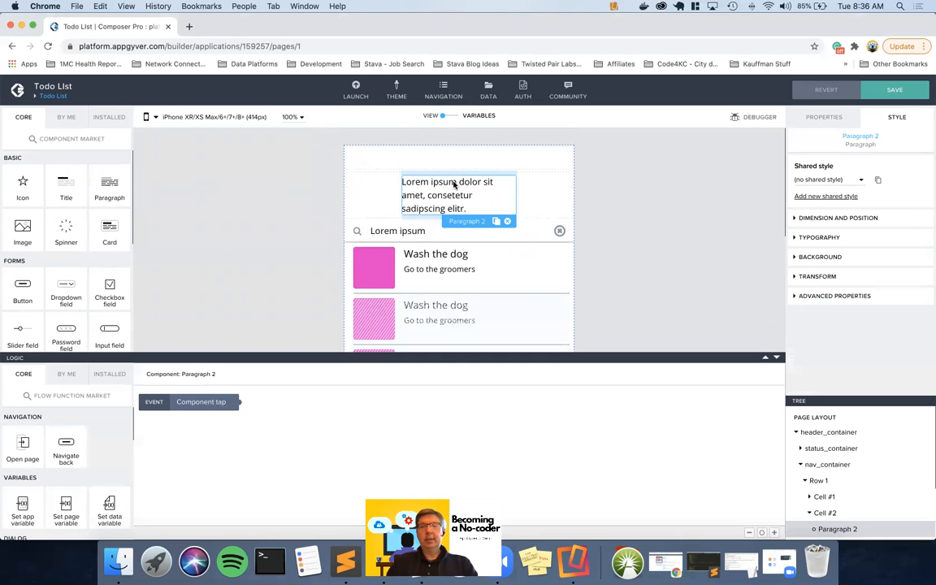
Step: Replace the new paragraph's placeholder content with the text Title
{"action": "left_click", "coordinate": [823, 117]}
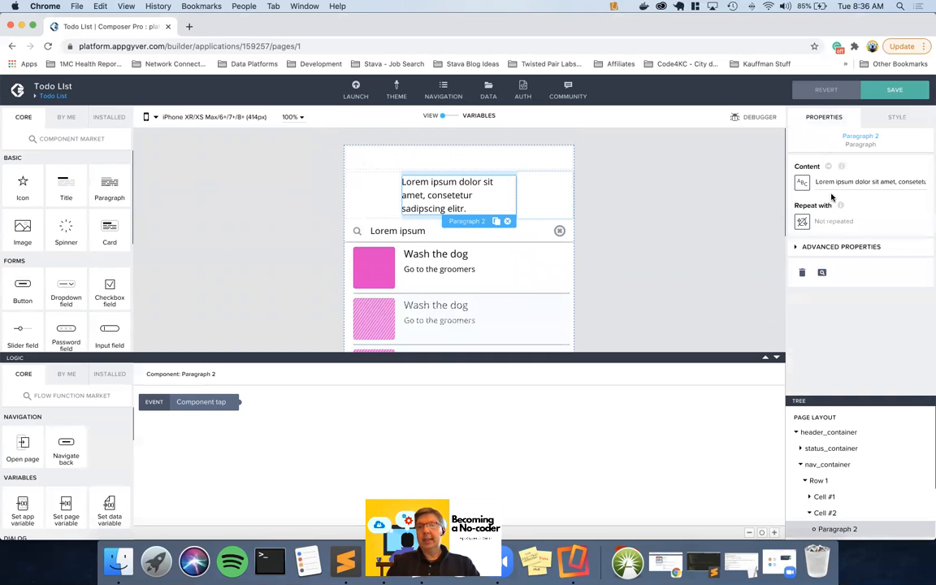
{"action": "triple_click", "coordinate": [846, 184]}
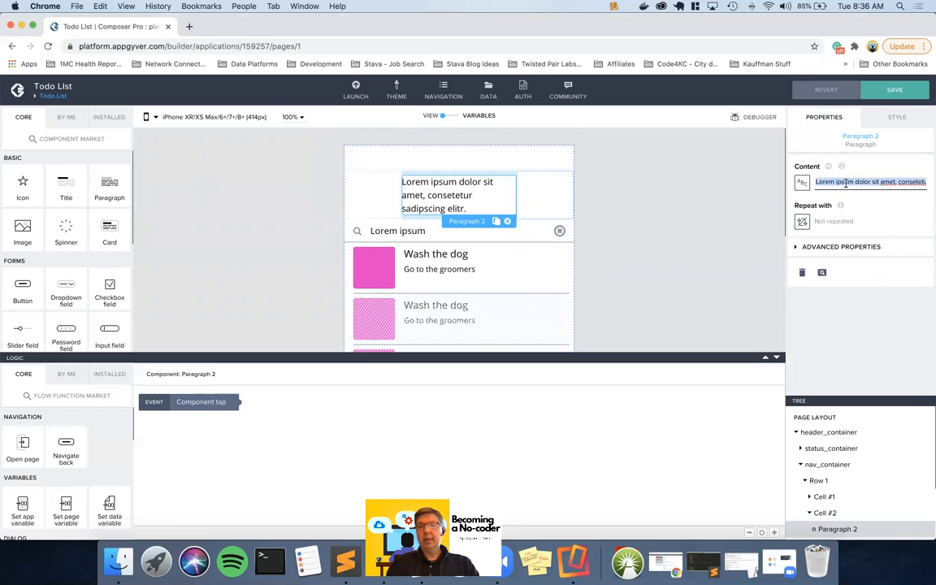
{"action": "type", "text": "Title"}
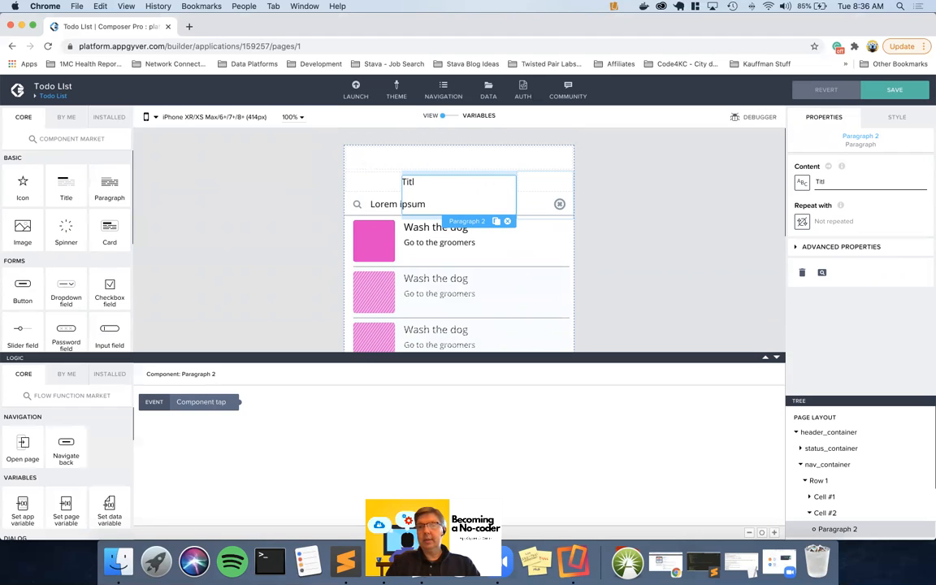
{"action": "type", "text": "e"}
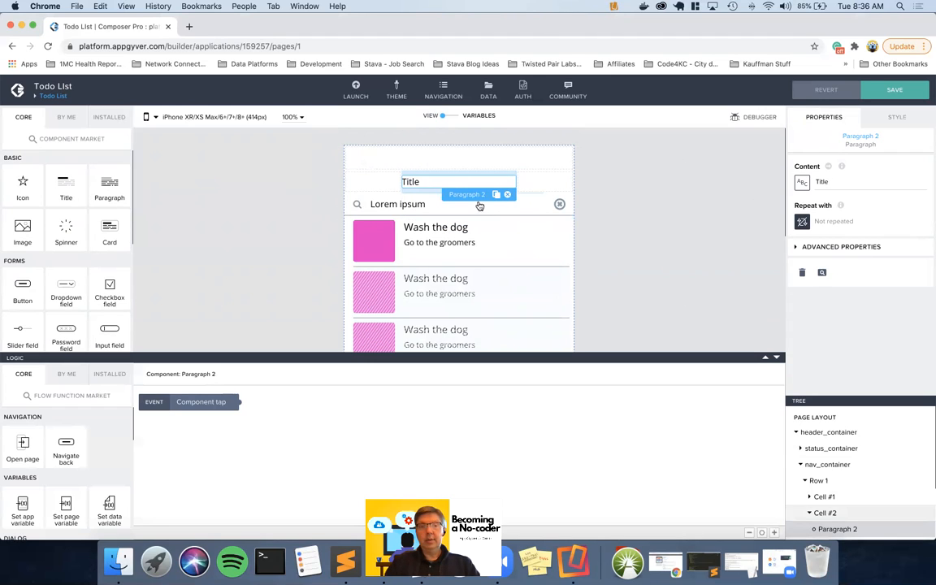
Step: Set the Title paragraph's top and bottom margins to custom values of 0
{"action": "mouse_move", "coordinate": [827, 173]}
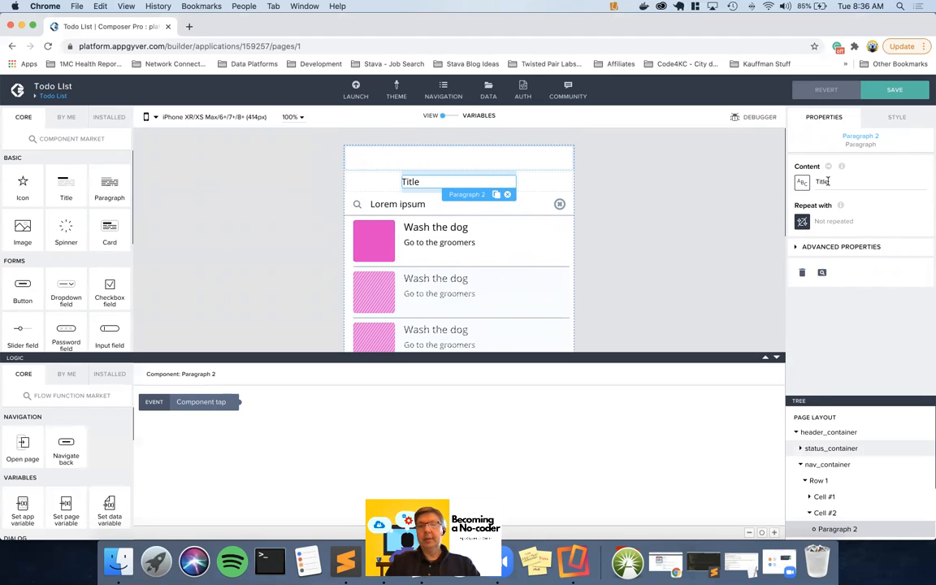
{"action": "left_click", "coordinate": [895, 120]}
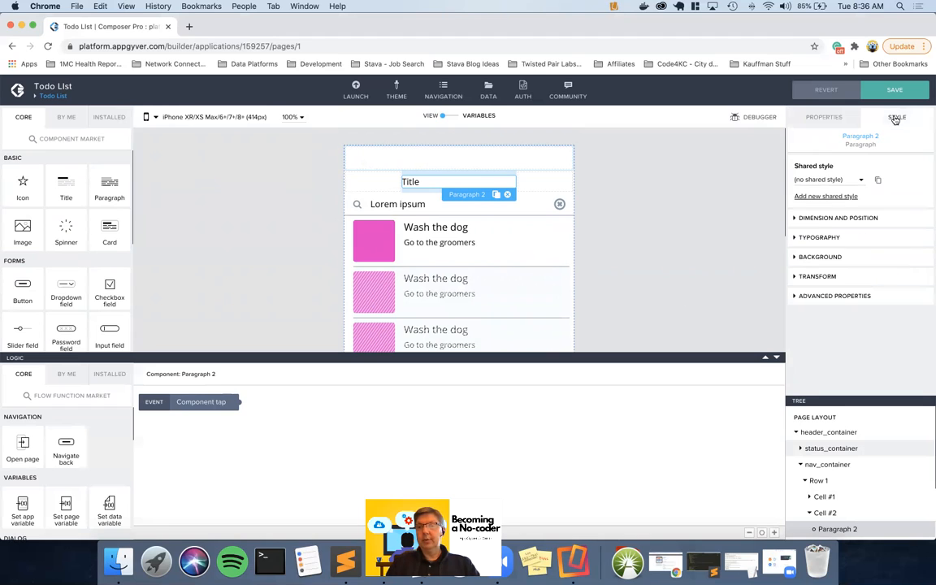
{"action": "left_click", "coordinate": [832, 220]}
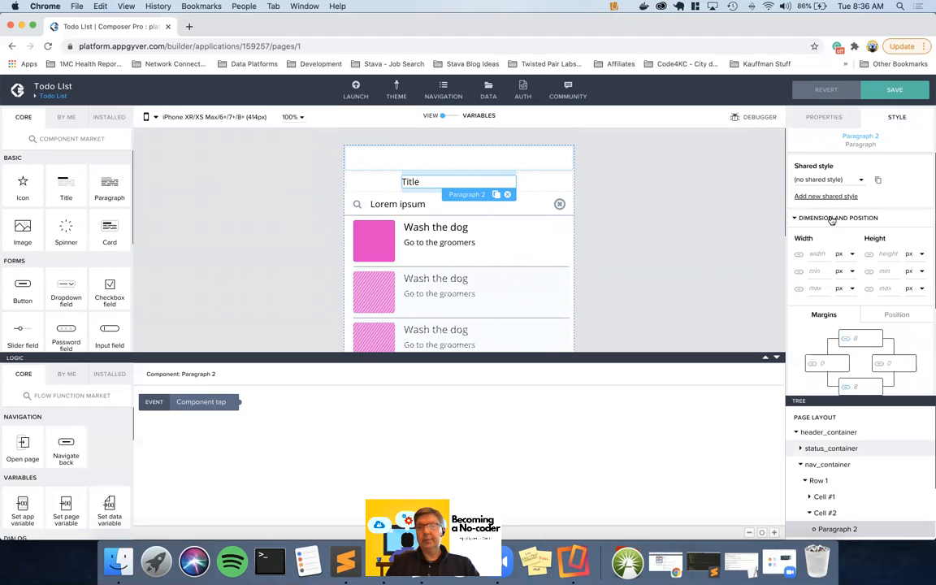
{"action": "scroll", "coordinate": [833, 221], "scroll_direction": "down", "scroll_amount": 5}
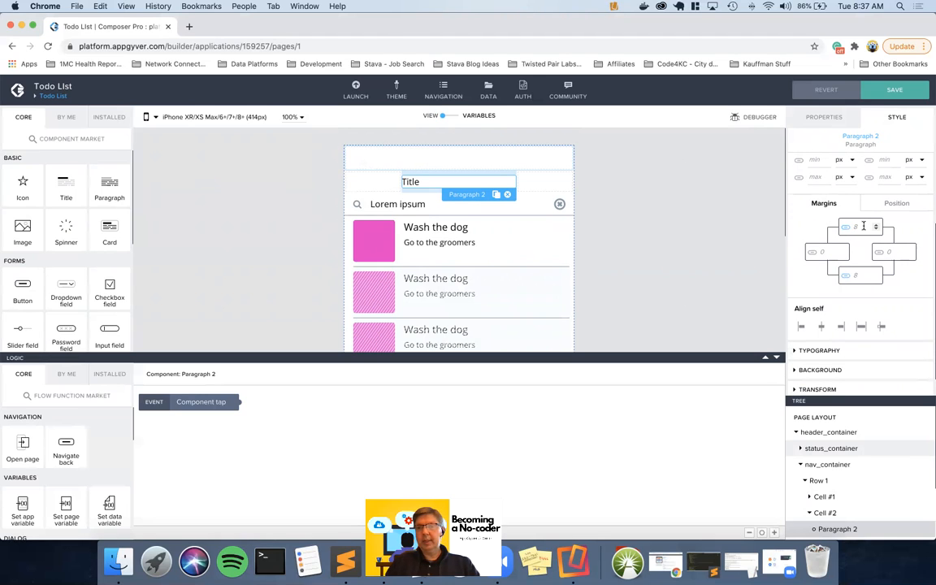
{"action": "left_click", "coordinate": [849, 230]}
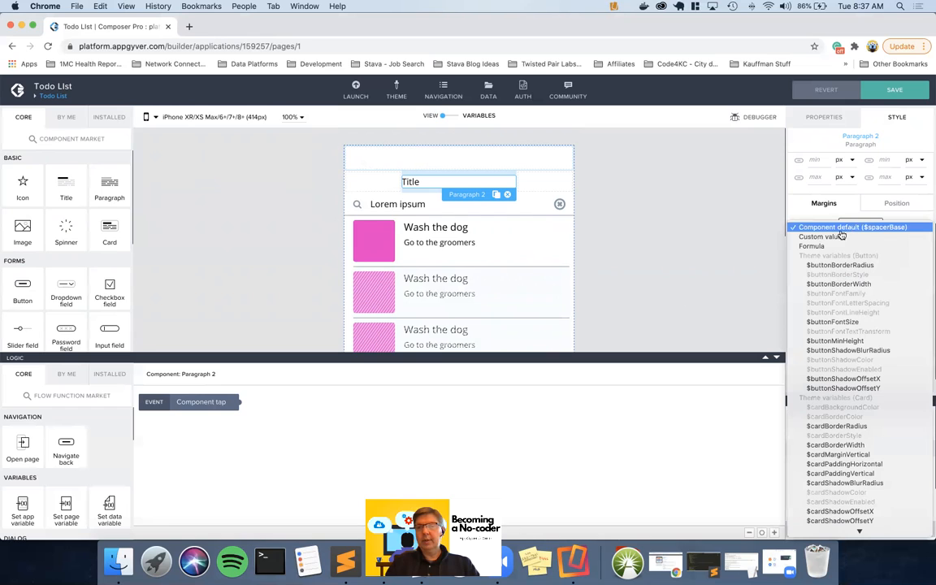
{"action": "left_click", "coordinate": [841, 237]}
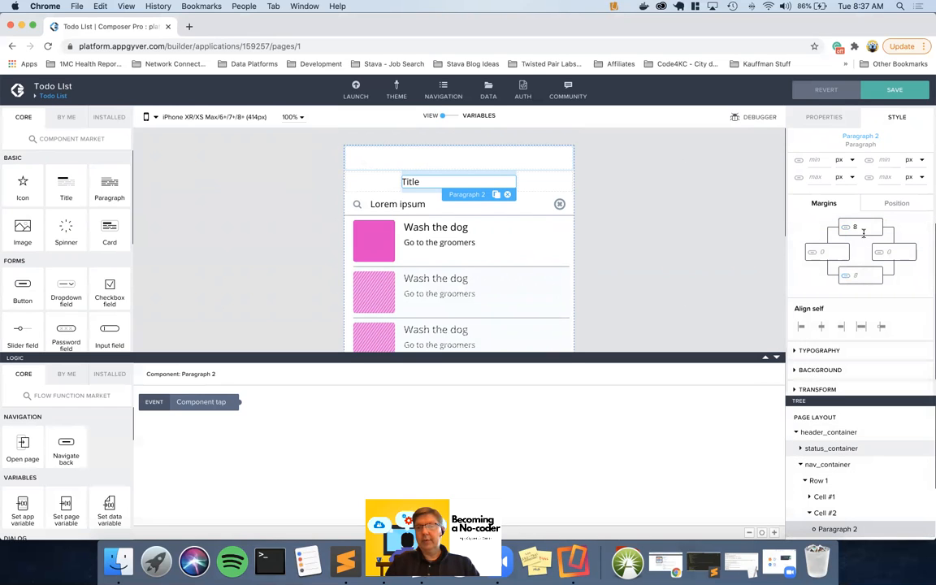
{"action": "key", "text": "BackSpace"}
{"action": "type", "text": "0"}
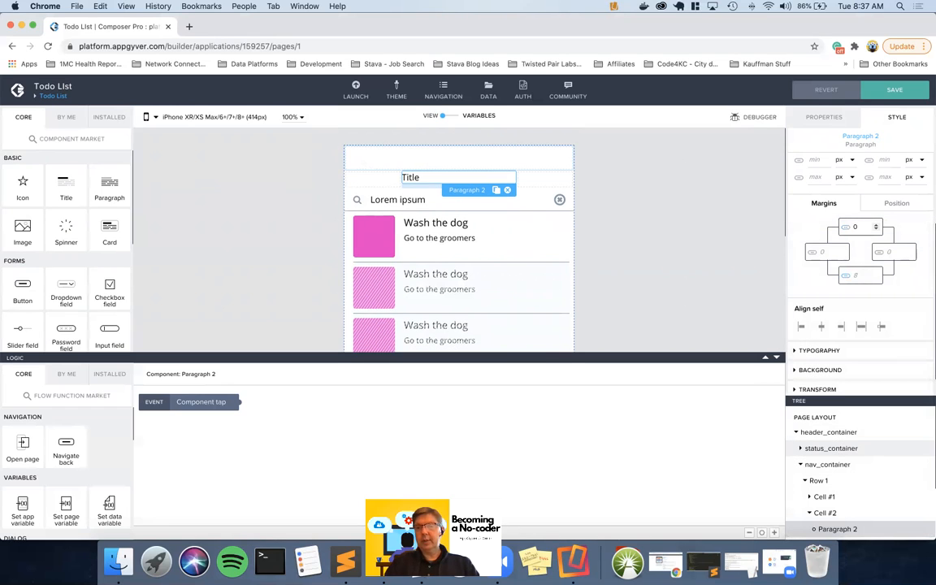
{"action": "left_click", "coordinate": [859, 277]}
{"action": "type", "text": "9"}
{"action": "key", "text": "BackSpace"}
{"action": "type", "text": "0"}
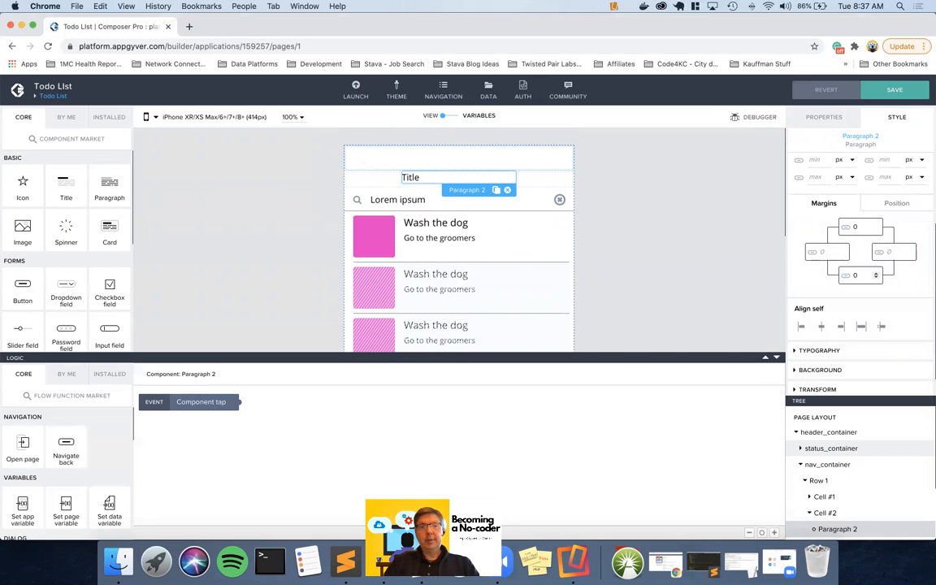
Step: Bind the Title paragraph's font size to the theme variable $fontSizeH2, trying $fontSizeH3 first
{"action": "scroll", "coordinate": [856, 319], "scroll_direction": "down", "scroll_amount": 1}
{"action": "left_click", "coordinate": [840, 326]}
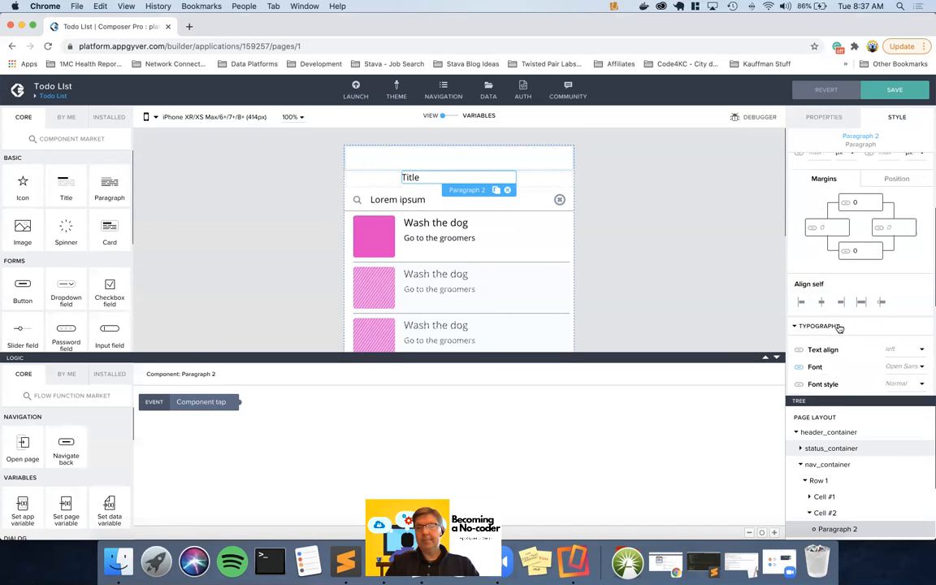
{"action": "scroll", "coordinate": [840, 326], "scroll_direction": "down", "scroll_amount": 3}
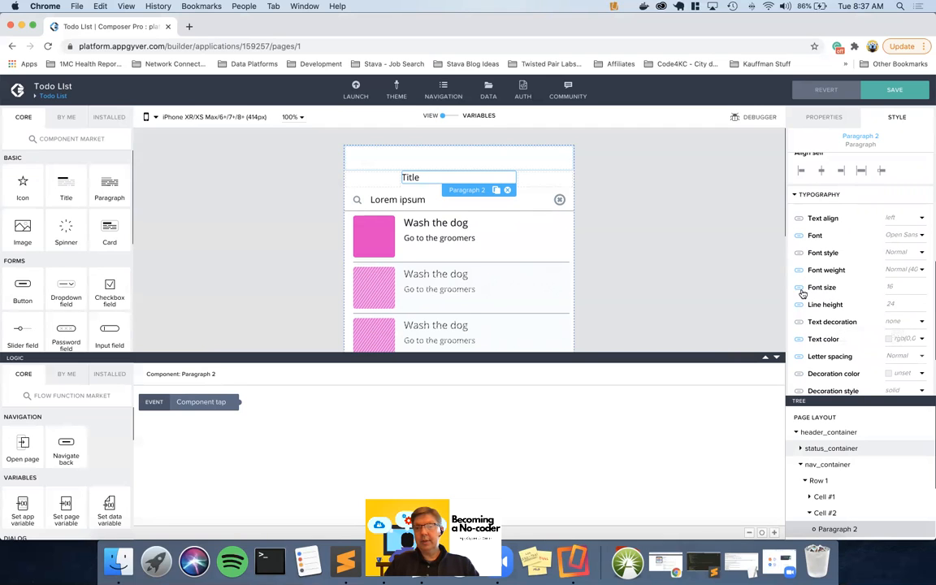
{"action": "left_click", "coordinate": [833, 289]}
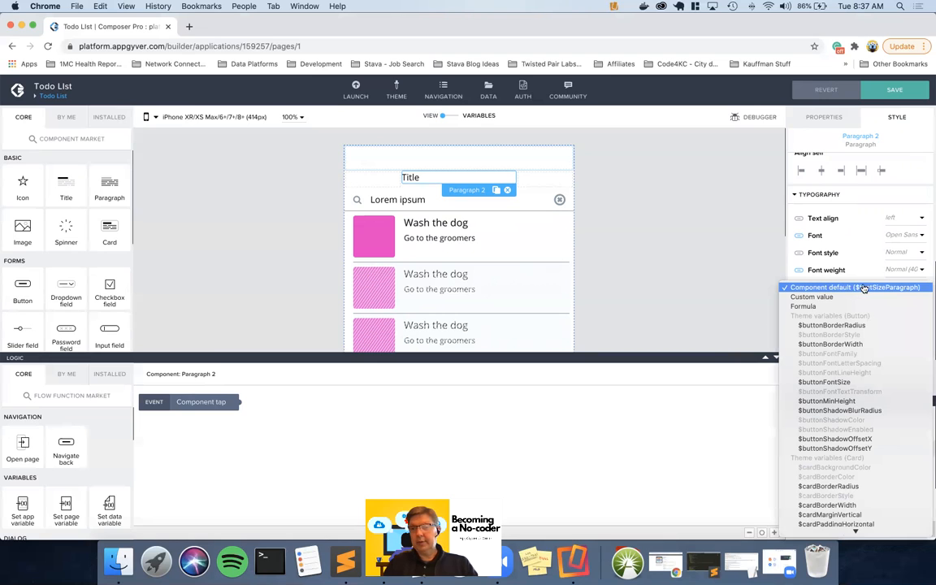
{"action": "scroll", "coordinate": [831, 390], "scroll_direction": "down", "scroll_amount": 3}
{"action": "scroll", "coordinate": [830, 390], "scroll_direction": "down", "scroll_amount": 2}
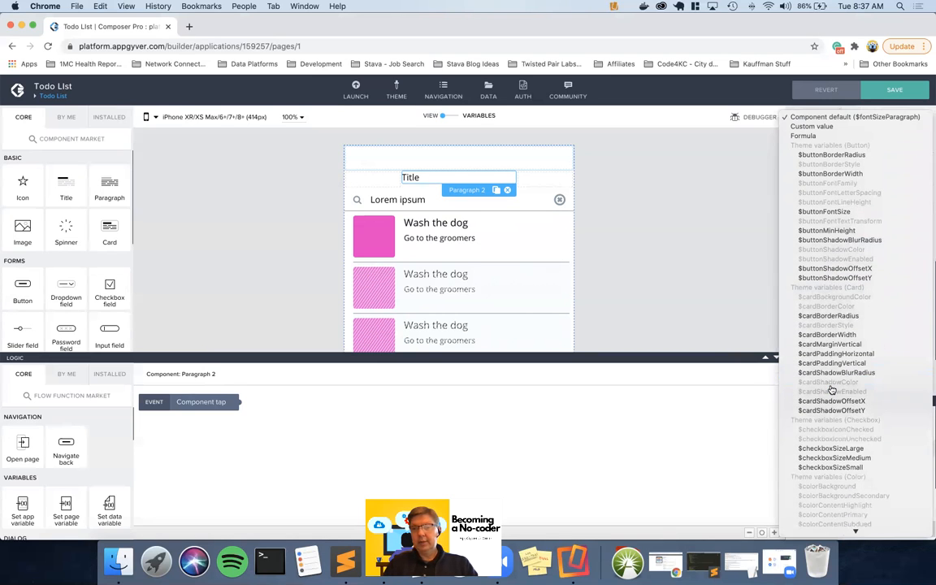
{"action": "scroll", "coordinate": [831, 390], "scroll_direction": "down", "scroll_amount": 10}
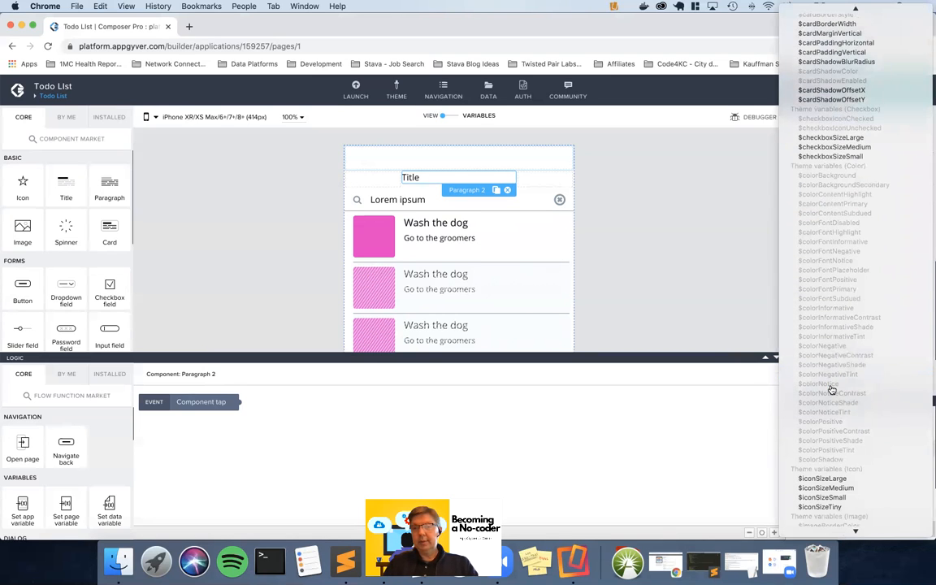
{"action": "scroll", "coordinate": [831, 391], "scroll_direction": "down", "scroll_amount": 8}
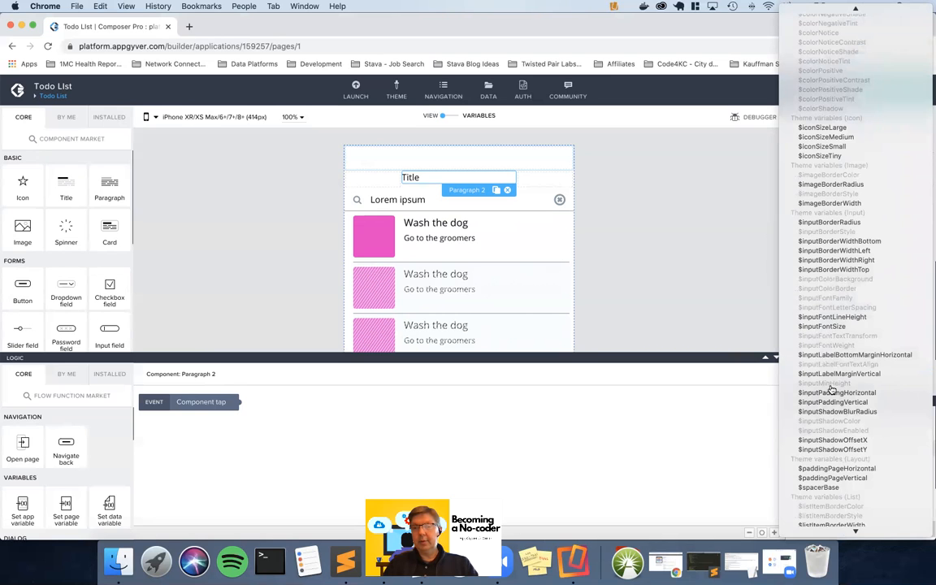
{"action": "scroll", "coordinate": [833, 390], "scroll_direction": "down", "scroll_amount": 10}
{"action": "scroll", "coordinate": [832, 390], "scroll_direction": "down", "scroll_amount": 9}
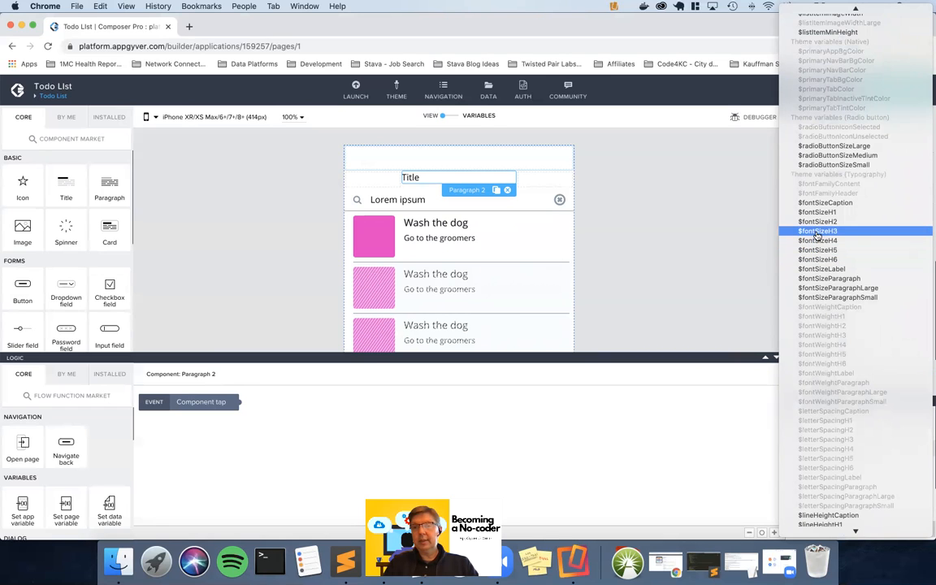
{"action": "left_click", "coordinate": [818, 235]}
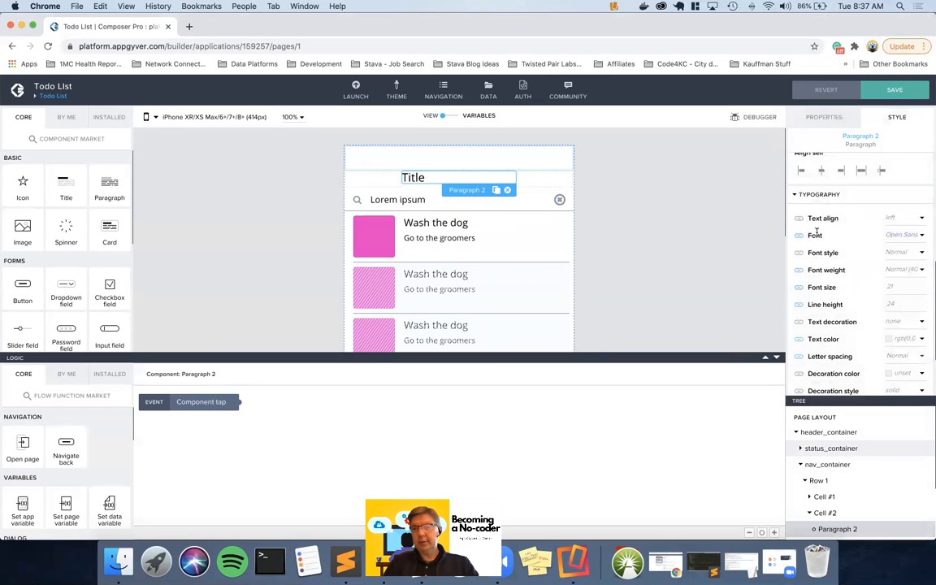
{"action": "left_click", "coordinate": [798, 288]}
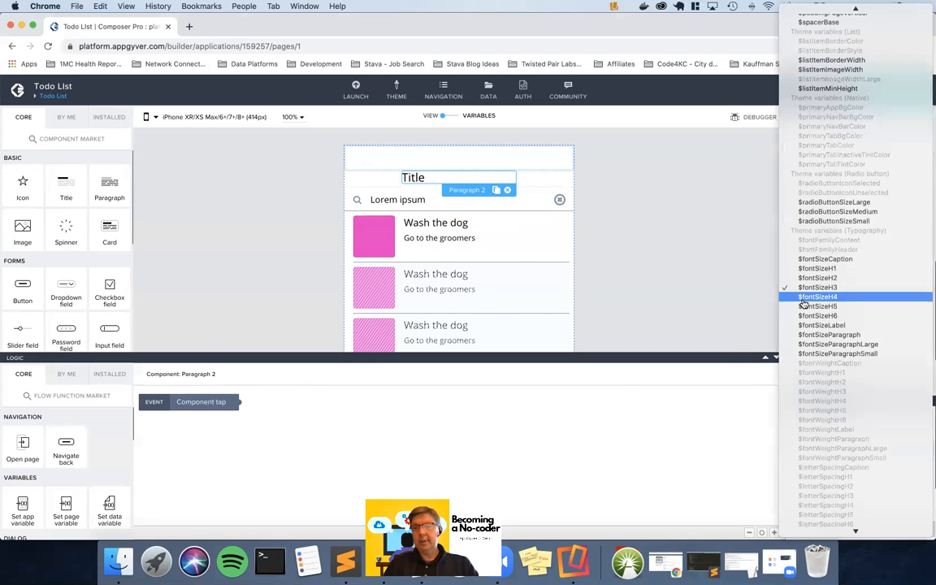
{"action": "left_click", "coordinate": [817, 278]}
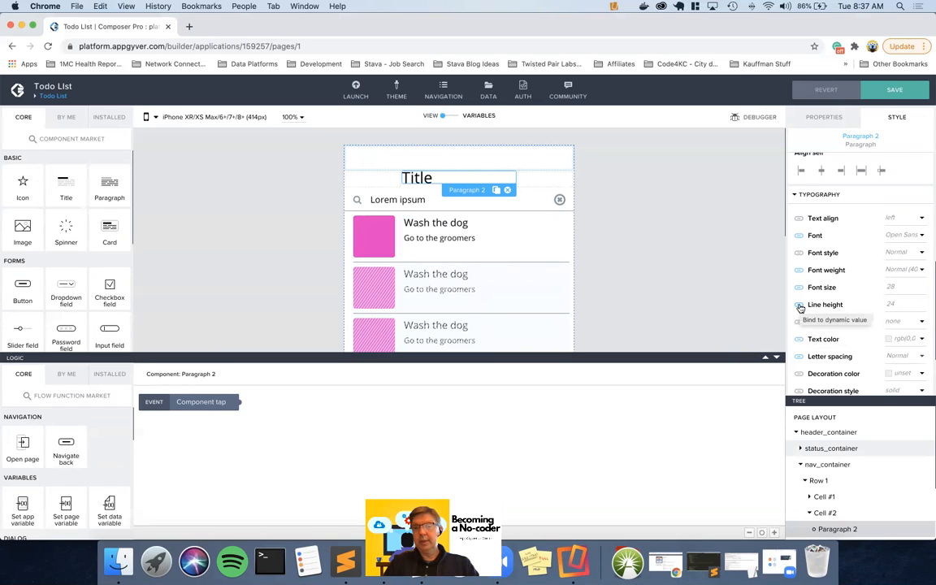
Step: Bind the Title paragraph's line height to the theme variable $lineHeightH2
{"action": "left_click", "coordinate": [800, 307]}
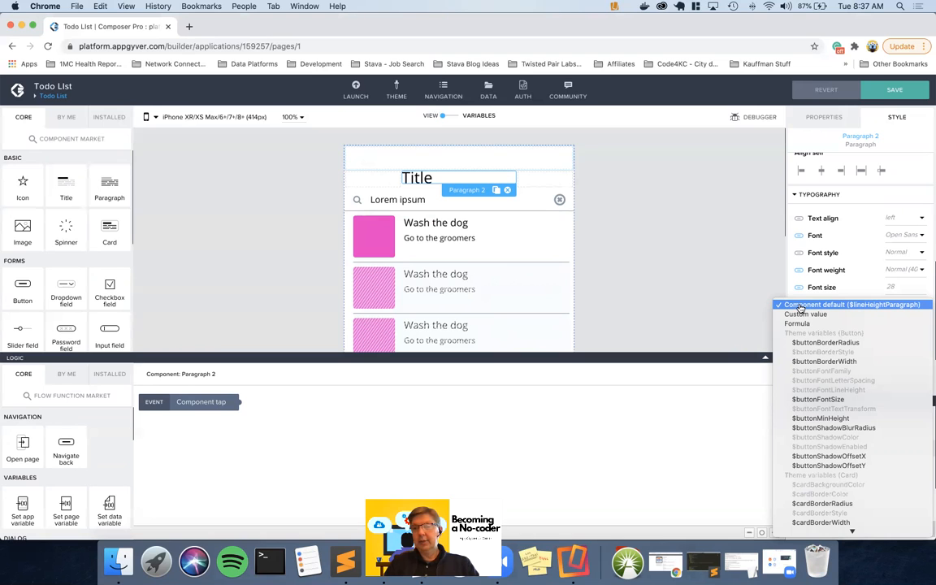
{"action": "scroll", "coordinate": [825, 392], "scroll_direction": "down", "scroll_amount": 10}
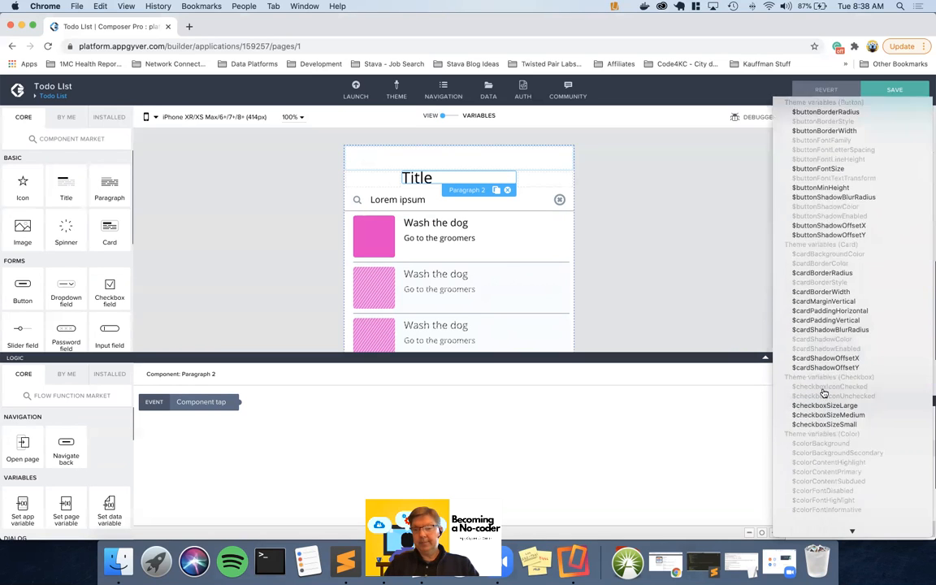
{"action": "scroll", "coordinate": [823, 393], "scroll_direction": "down", "scroll_amount": 10}
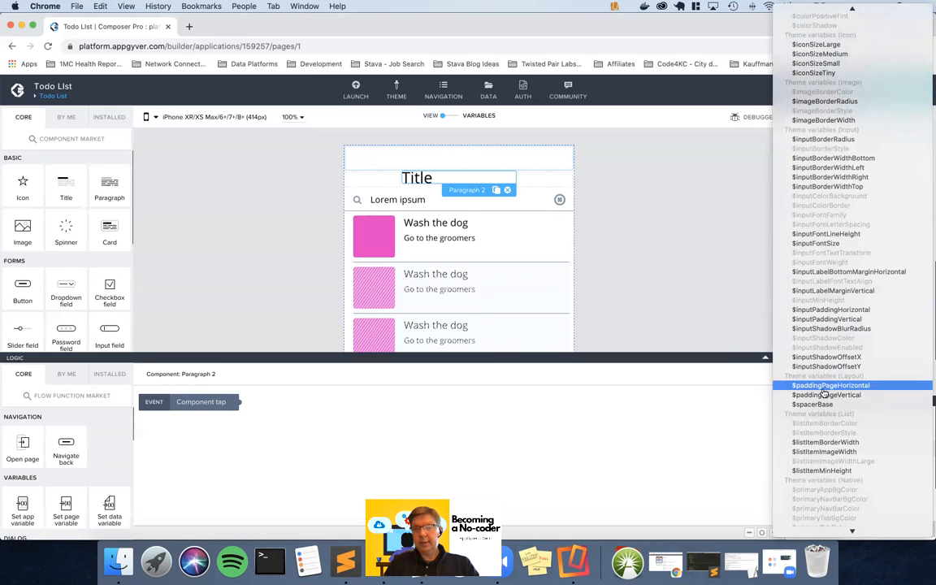
{"action": "scroll", "coordinate": [824, 394], "scroll_direction": "down", "scroll_amount": 5}
{"action": "scroll", "coordinate": [825, 394], "scroll_direction": "down", "scroll_amount": 15}
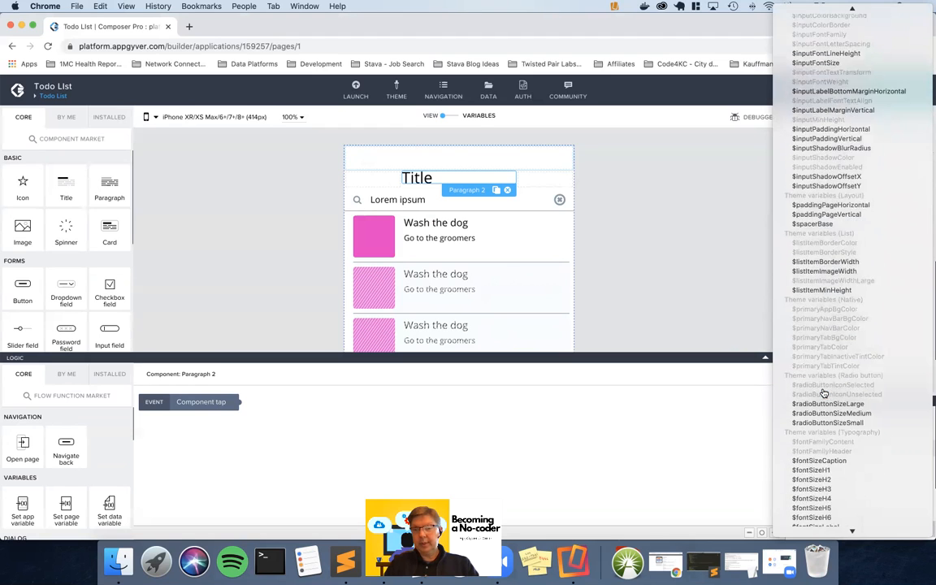
{"action": "scroll", "coordinate": [824, 394], "scroll_direction": "down", "scroll_amount": 15}
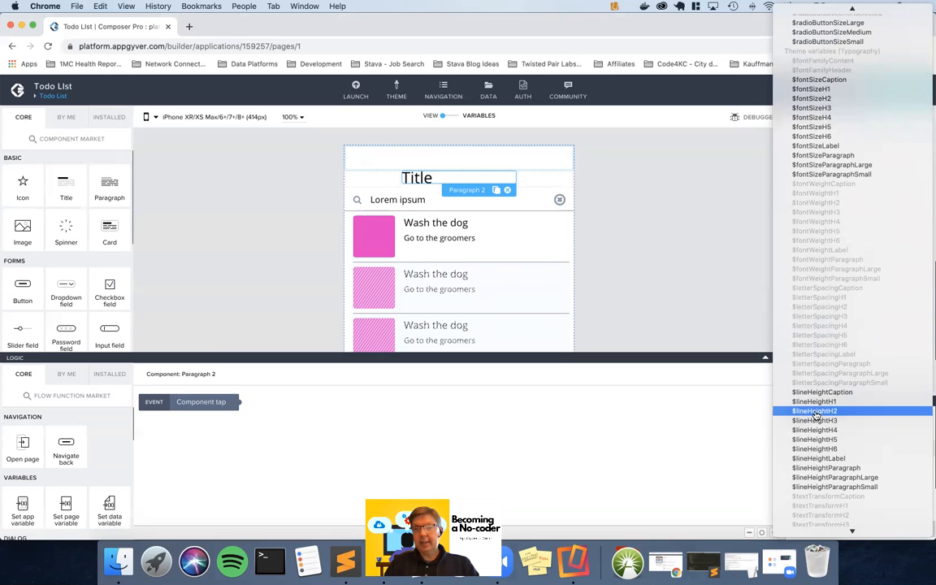
{"action": "left_click", "coordinate": [816, 412]}
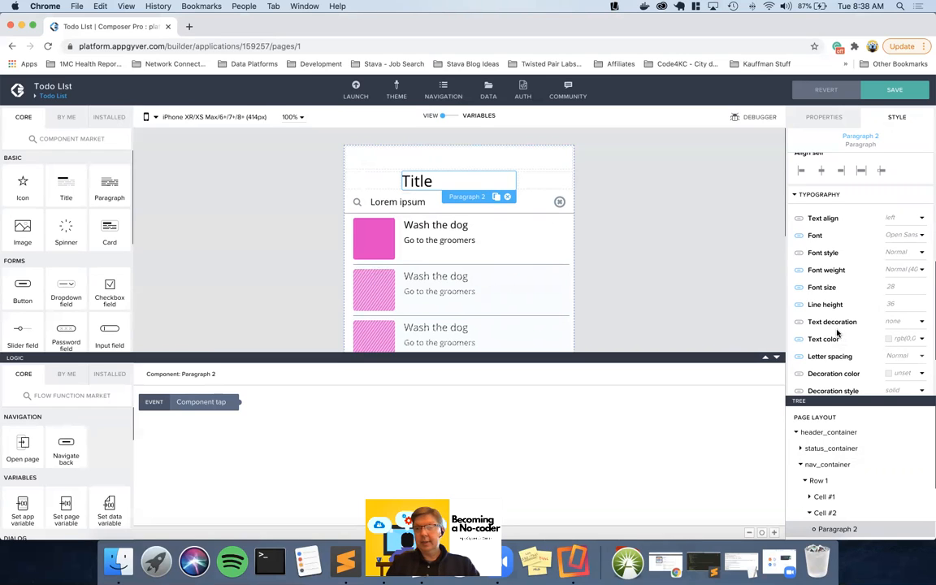
Step: Align the Title paragraph horizontally to the middle of its cell and save the app
{"action": "scroll", "coordinate": [841, 337], "scroll_direction": "up", "scroll_amount": 3}
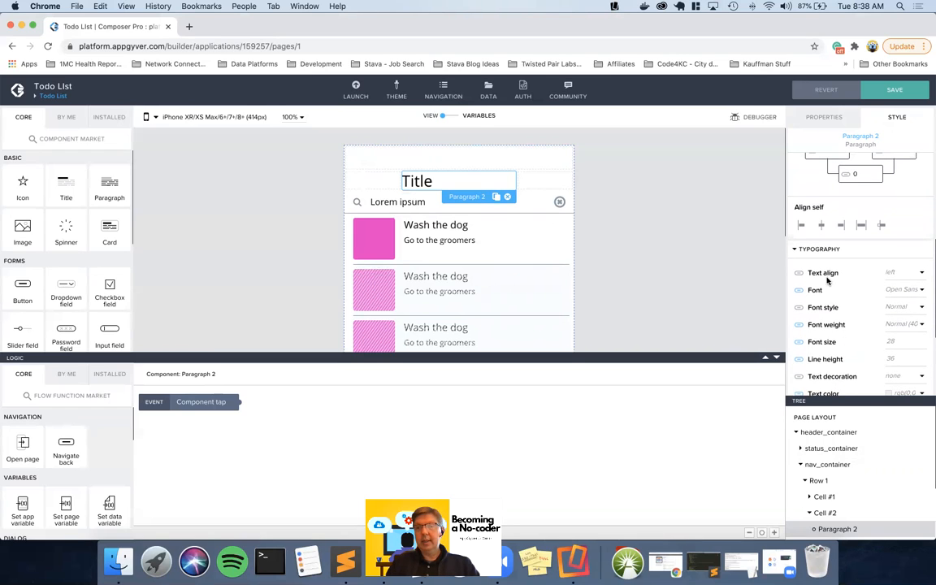
{"action": "left_click", "coordinate": [823, 227]}
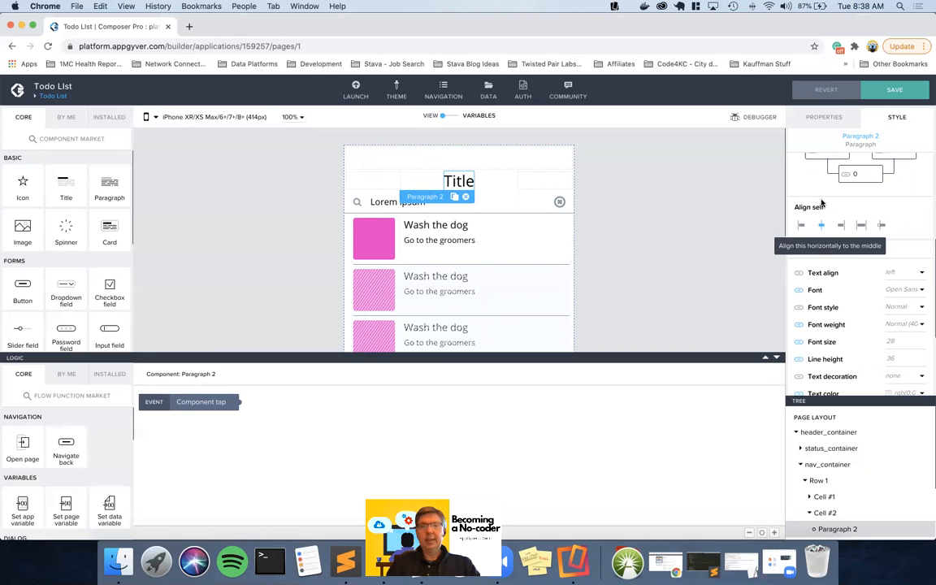
{"action": "left_click", "coordinate": [912, 91]}
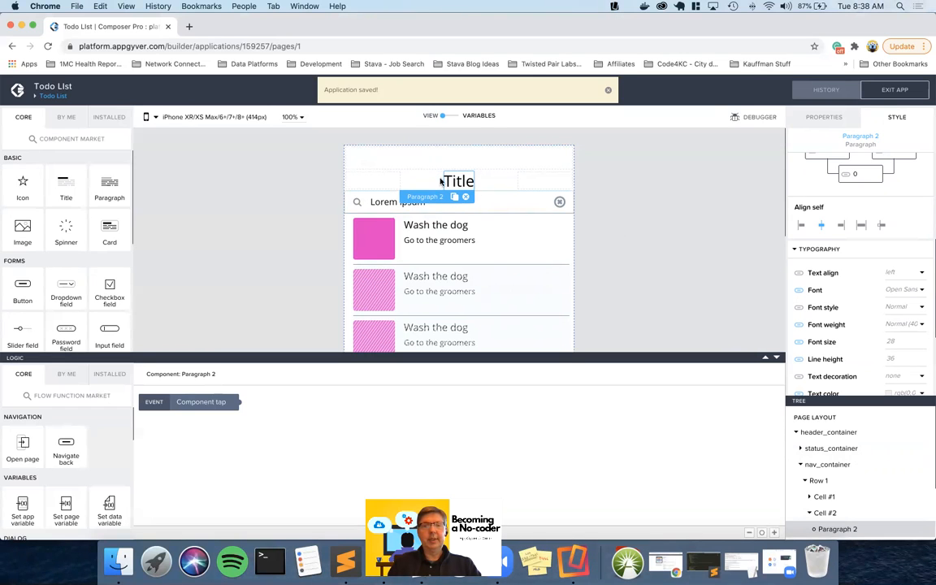
Step: Add an Icon component to the third cell of the navigation row, beside the Title paragraph
{"action": "left_click", "coordinate": [537, 184]}
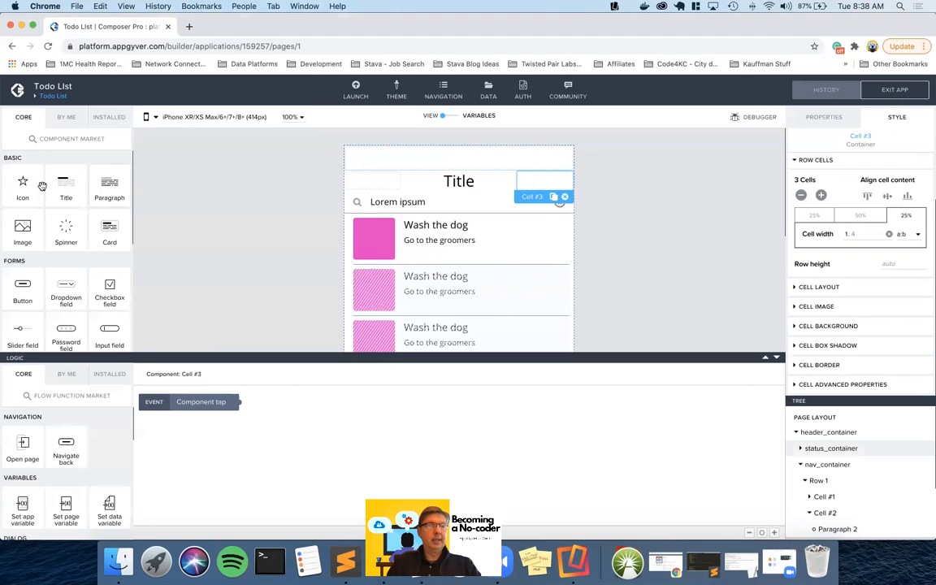
{"action": "left_click_drag", "start_coordinate": [23, 180], "coordinate": [517, 190]}
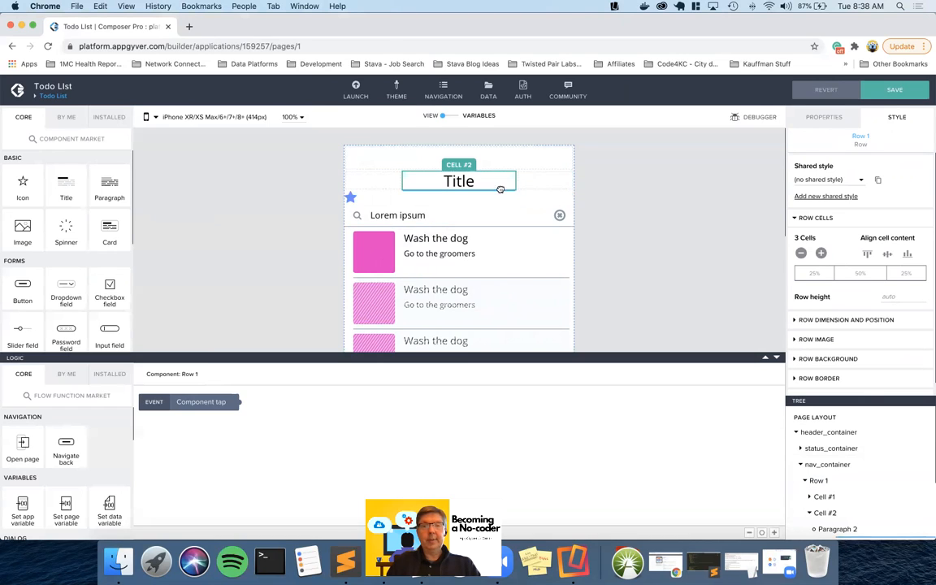
{"action": "left_click_drag", "start_coordinate": [538, 180], "coordinate": [536, 180]}
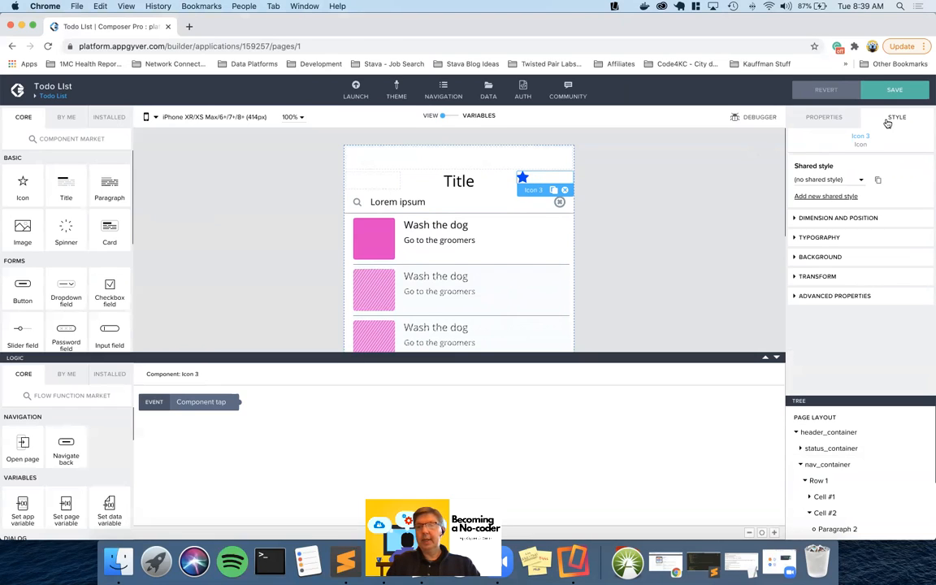
Step: Open the new star icon's dimension and position styling and check its position and margin options
{"action": "left_click", "coordinate": [827, 219]}
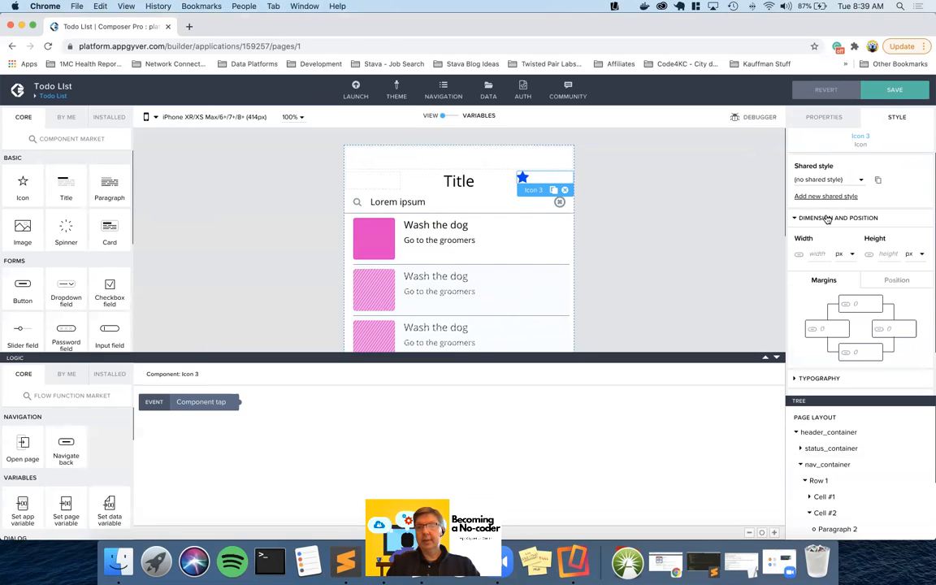
{"action": "scroll", "coordinate": [827, 219], "scroll_direction": "down", "scroll_amount": 2}
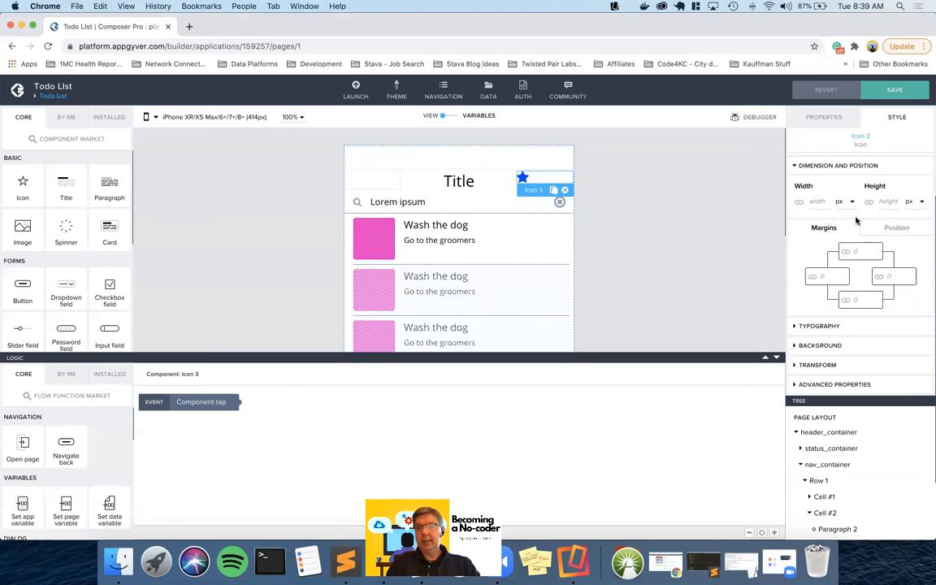
{"action": "left_click", "coordinate": [897, 226]}
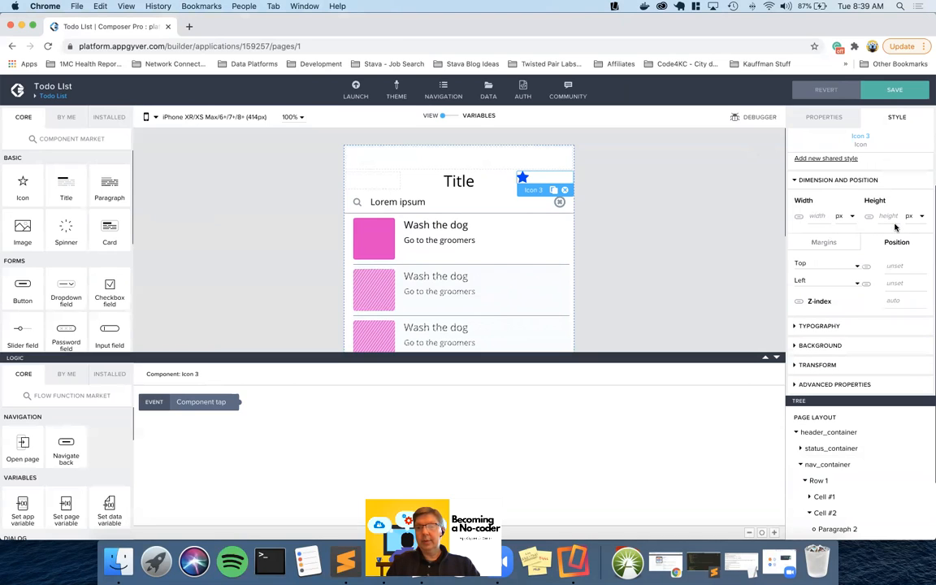
{"action": "left_click", "coordinate": [822, 242]}
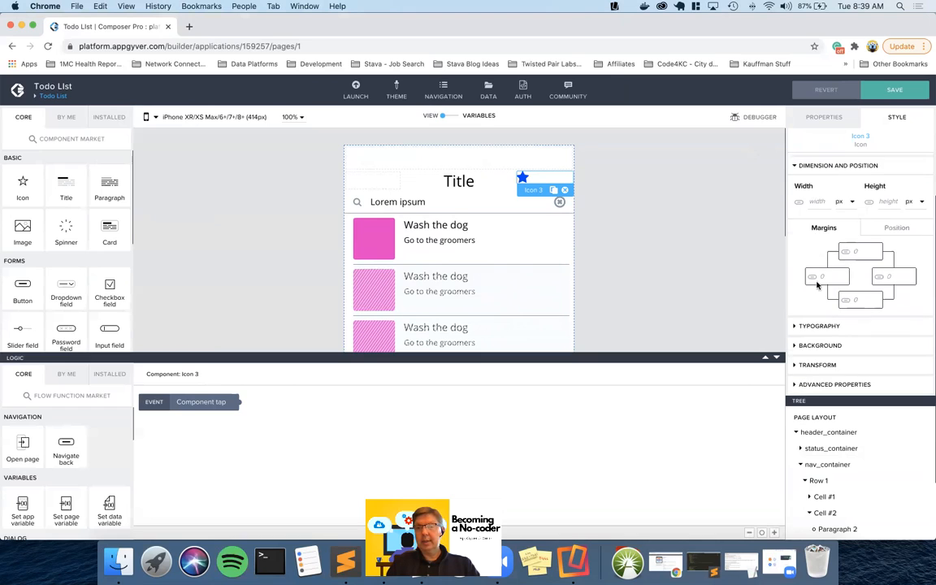
Step: Set the header star icon's font size to the theme's 28 px heading size variable
{"action": "left_click", "coordinate": [811, 327]}
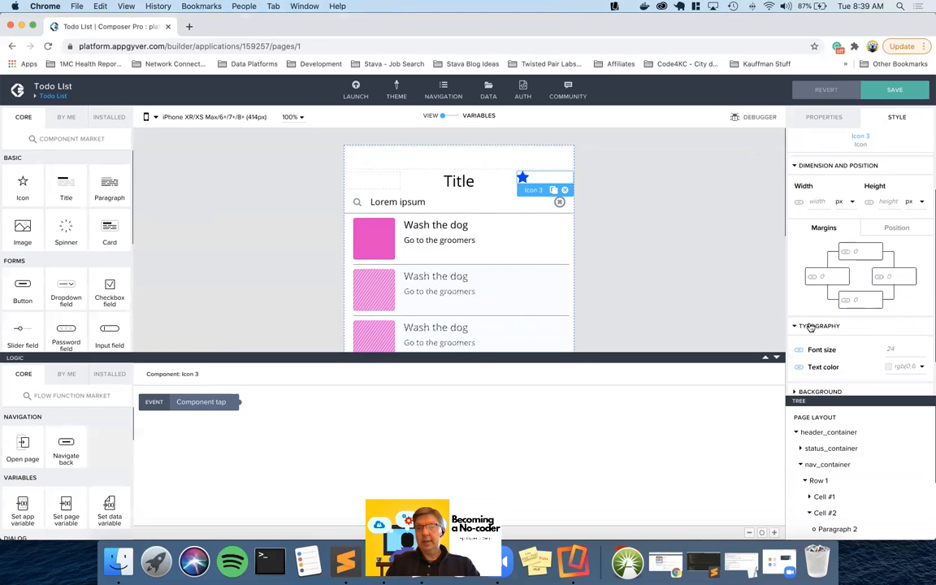
{"action": "scroll", "coordinate": [810, 327], "scroll_direction": "up", "scroll_amount": 2}
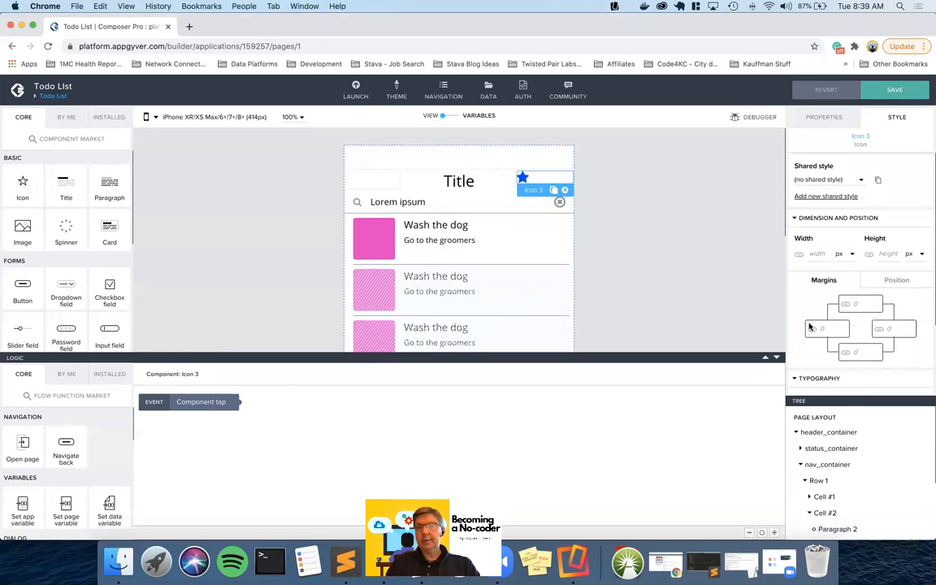
{"action": "scroll", "coordinate": [810, 327], "scroll_direction": "down", "scroll_amount": 4}
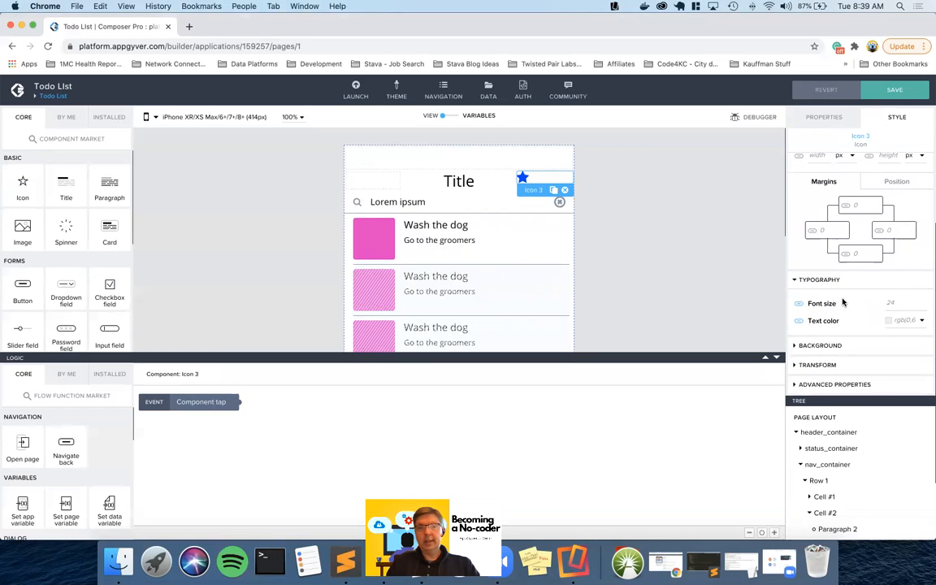
{"action": "left_click", "coordinate": [798, 307]}
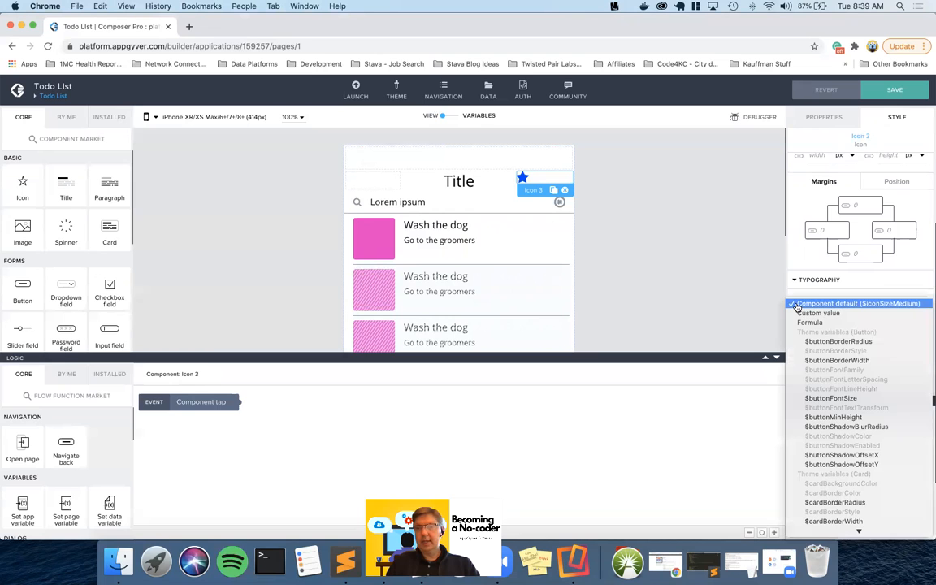
{"action": "scroll", "coordinate": [842, 412], "scroll_direction": "down", "scroll_amount": 15}
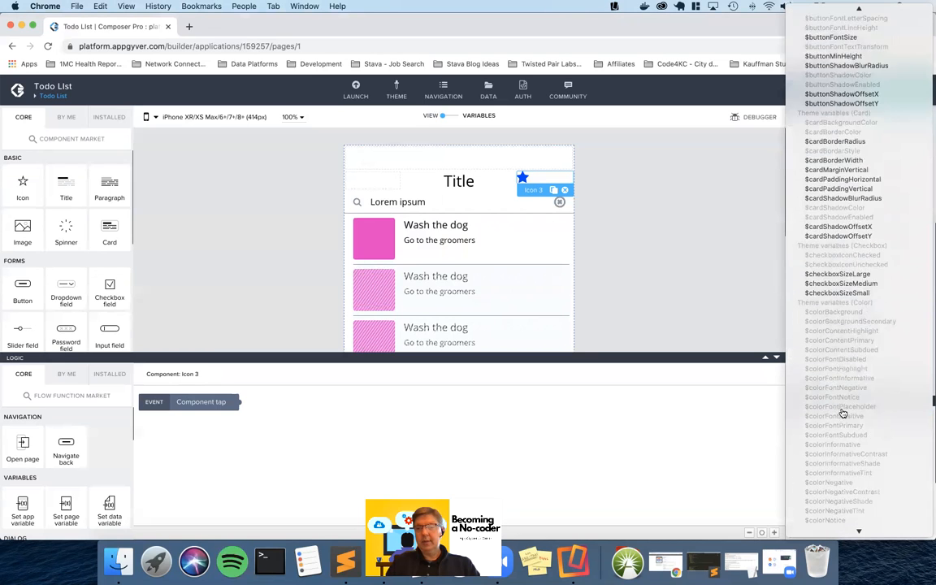
{"action": "scroll", "coordinate": [843, 413], "scroll_direction": "down", "scroll_amount": 5}
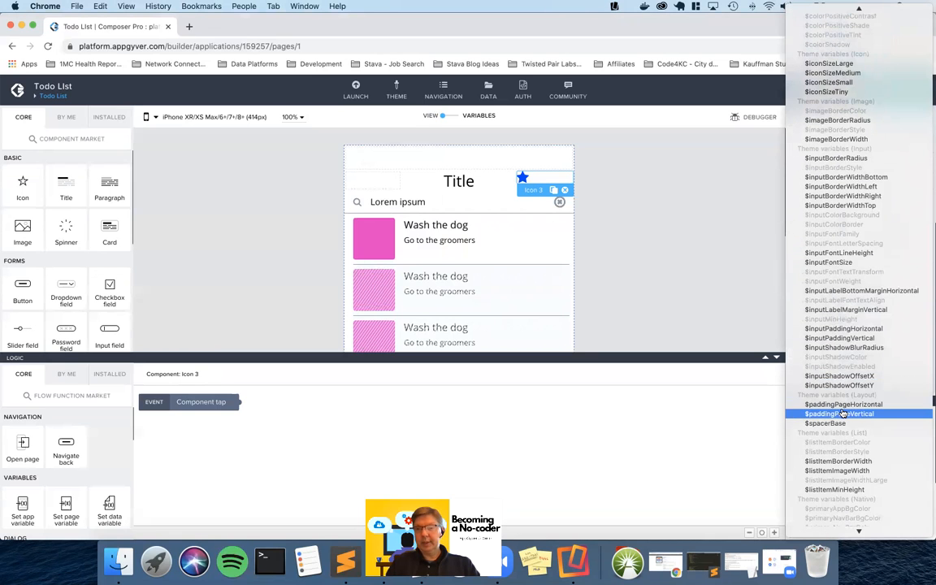
{"action": "scroll", "coordinate": [843, 413], "scroll_direction": "down", "scroll_amount": 15}
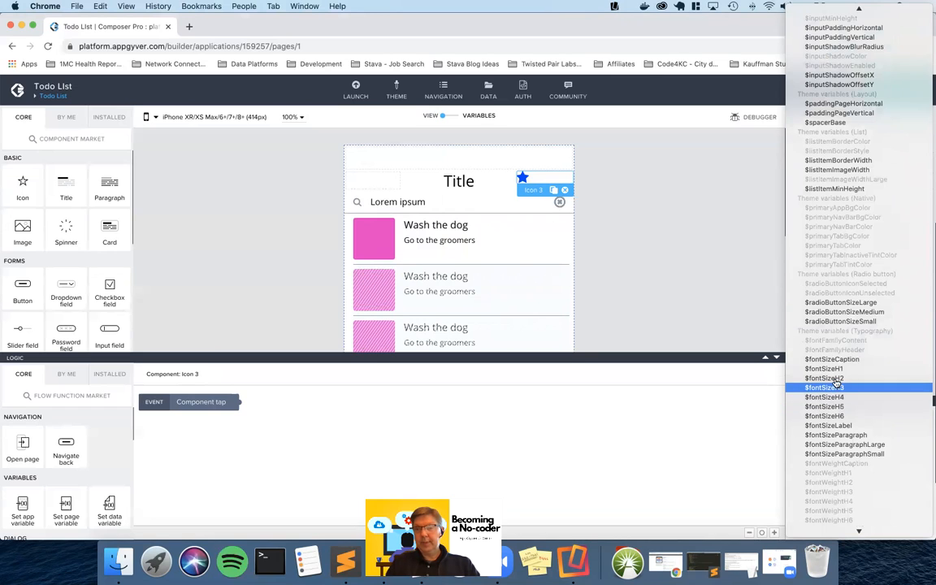
{"action": "left_click", "coordinate": [835, 384]}
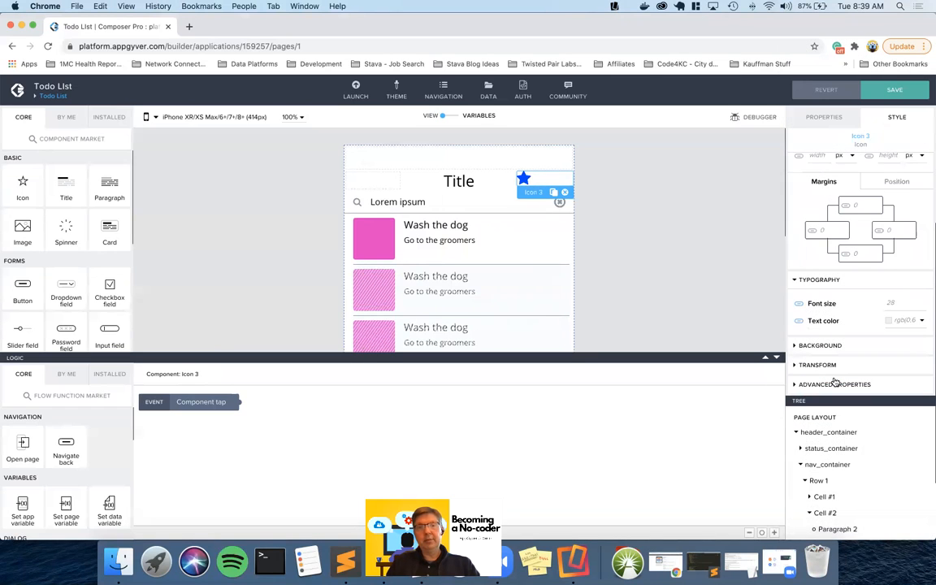
Step: Try $colorBackground, $colorContentPrimary and $colorContentSubdued as the star icon's text color
{"action": "left_click", "coordinate": [799, 322]}
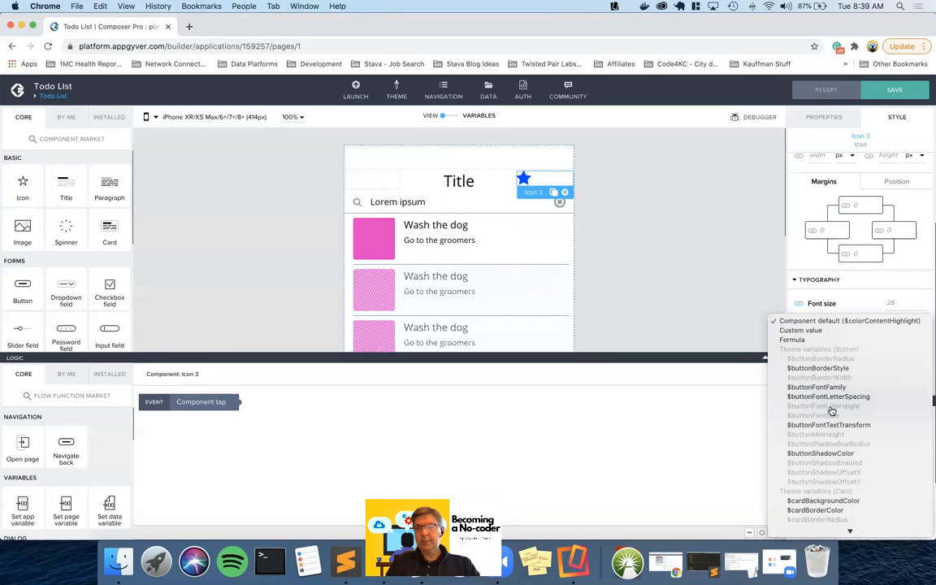
{"action": "scroll", "coordinate": [832, 411], "scroll_direction": "down", "scroll_amount": 10}
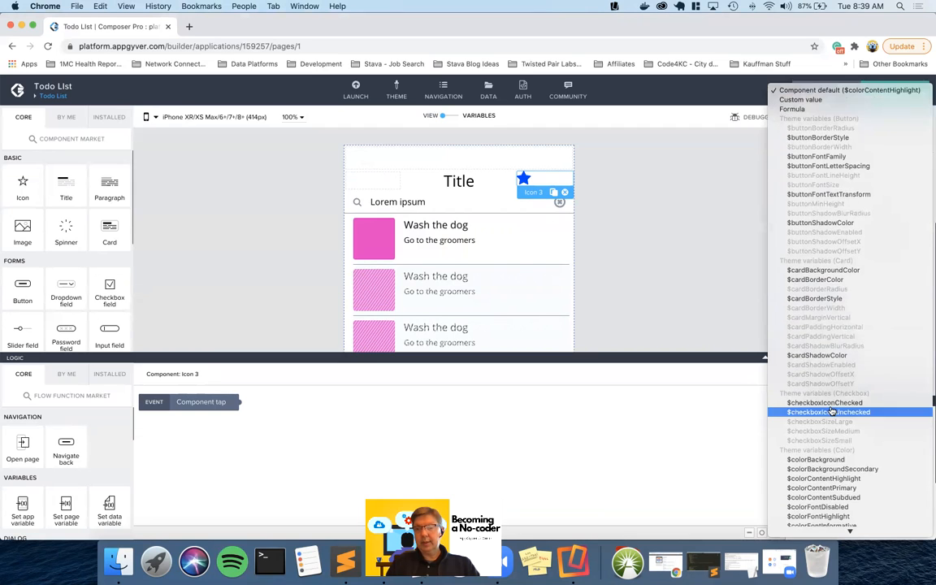
{"action": "scroll", "coordinate": [833, 411], "scroll_direction": "down", "scroll_amount": 10}
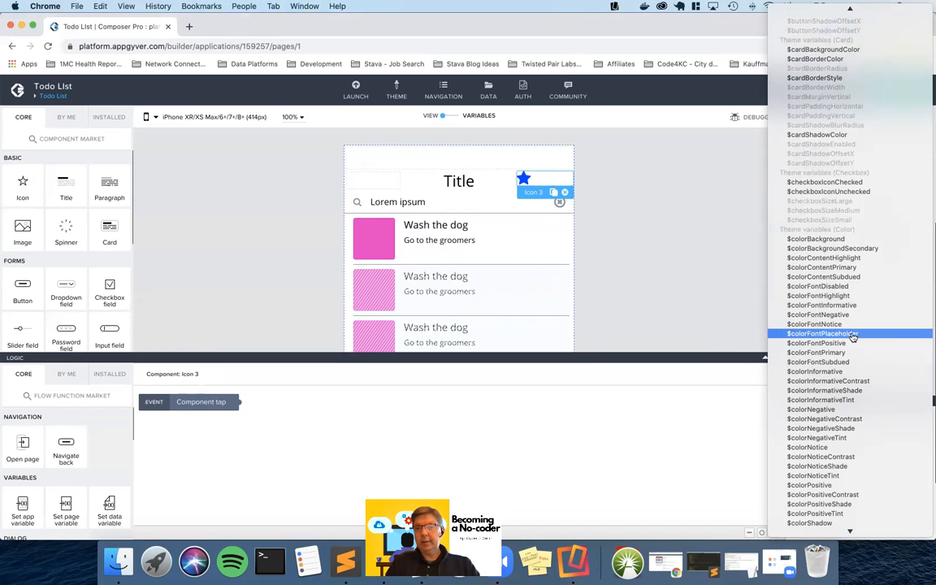
{"action": "left_click", "coordinate": [833, 240]}
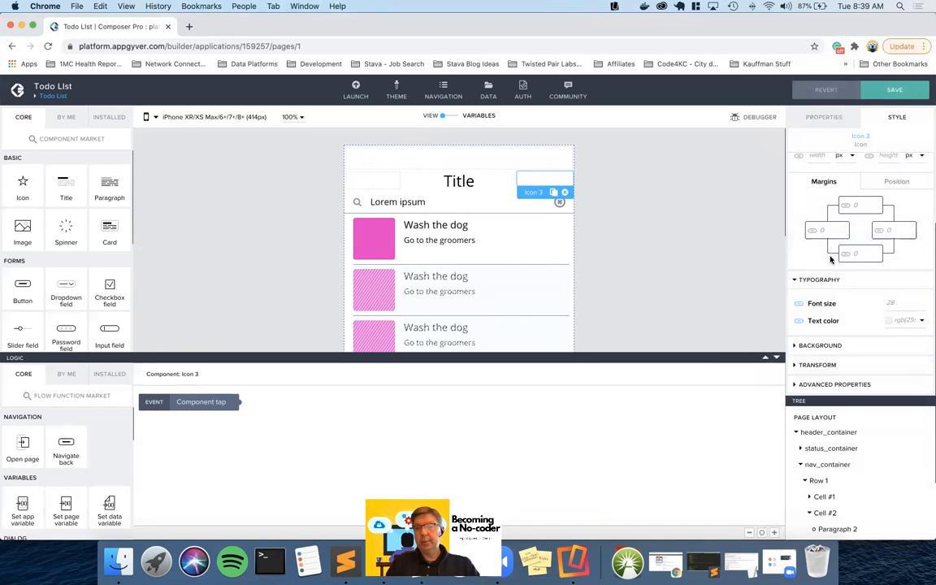
{"action": "left_click", "coordinate": [799, 325]}
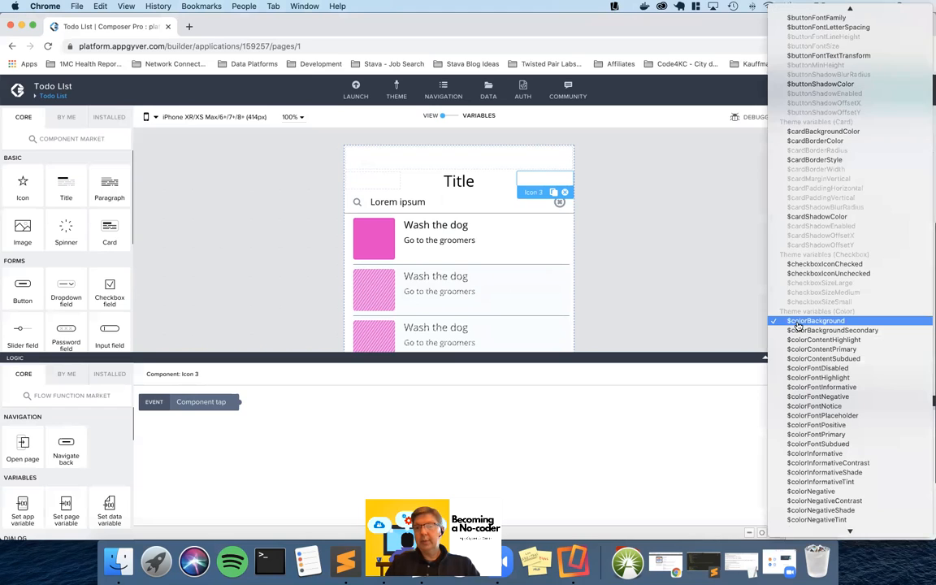
{"action": "left_click", "coordinate": [855, 352]}
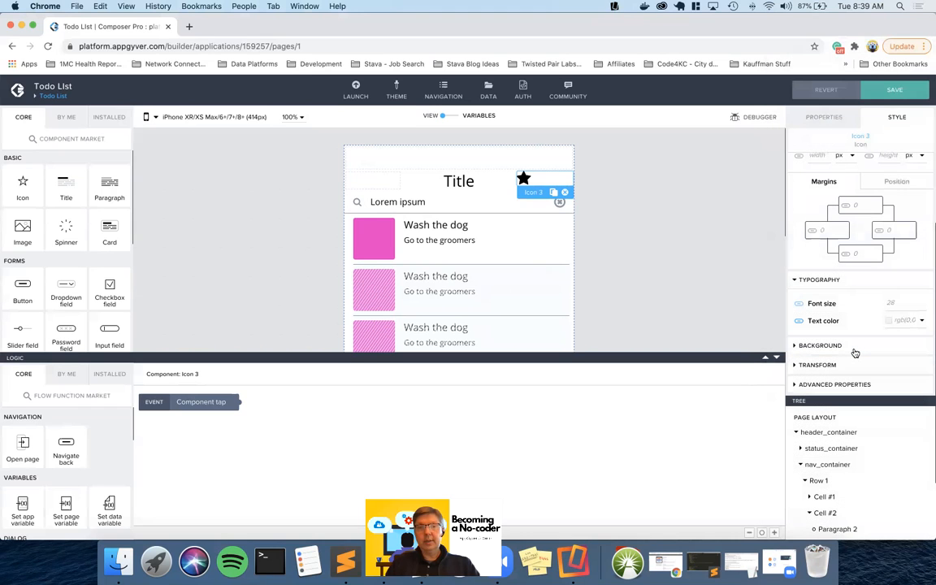
{"action": "left_click", "coordinate": [799, 322]}
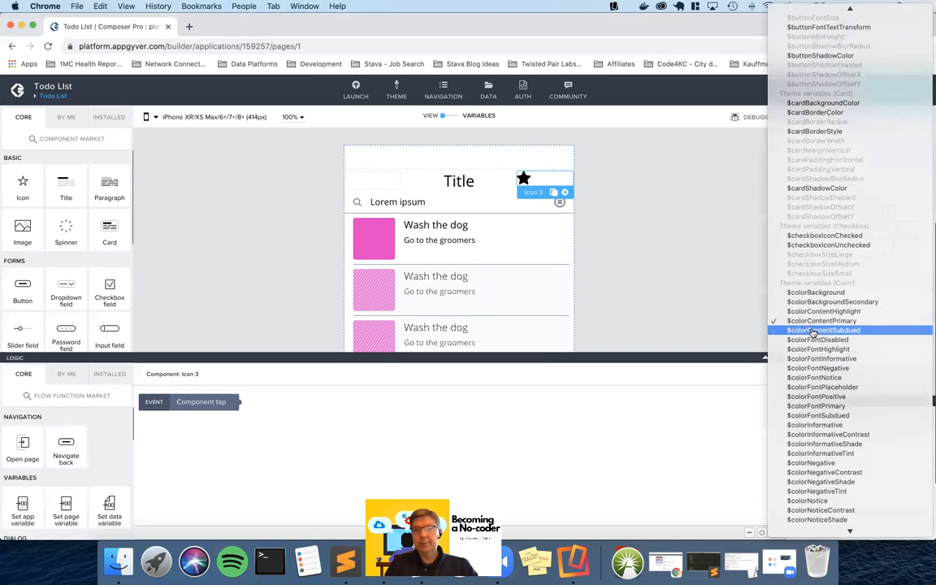
{"action": "left_click", "coordinate": [813, 331]}
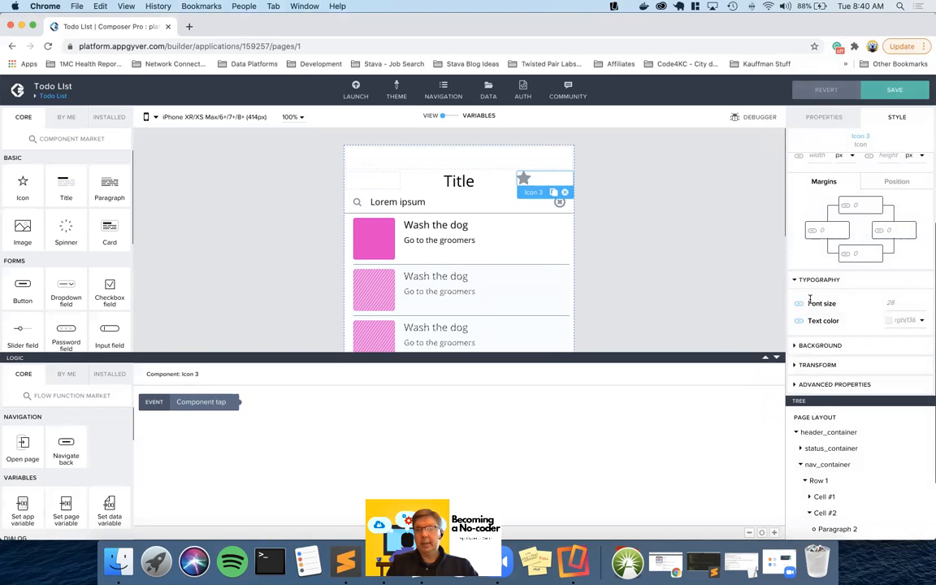
Step: Set the star icon's text color to the teal theme variable $colorFontInformative
{"action": "left_click", "coordinate": [800, 322]}
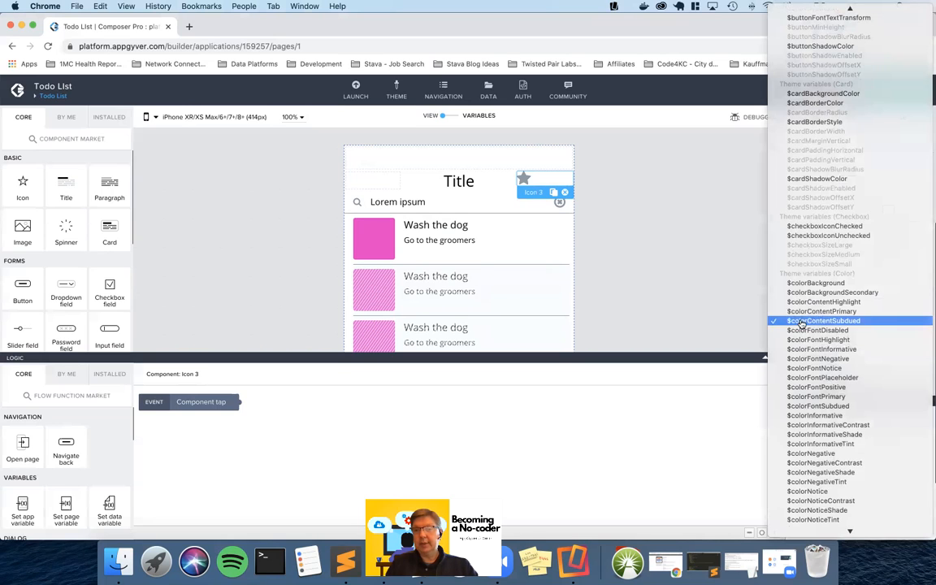
{"action": "left_click", "coordinate": [835, 355]}
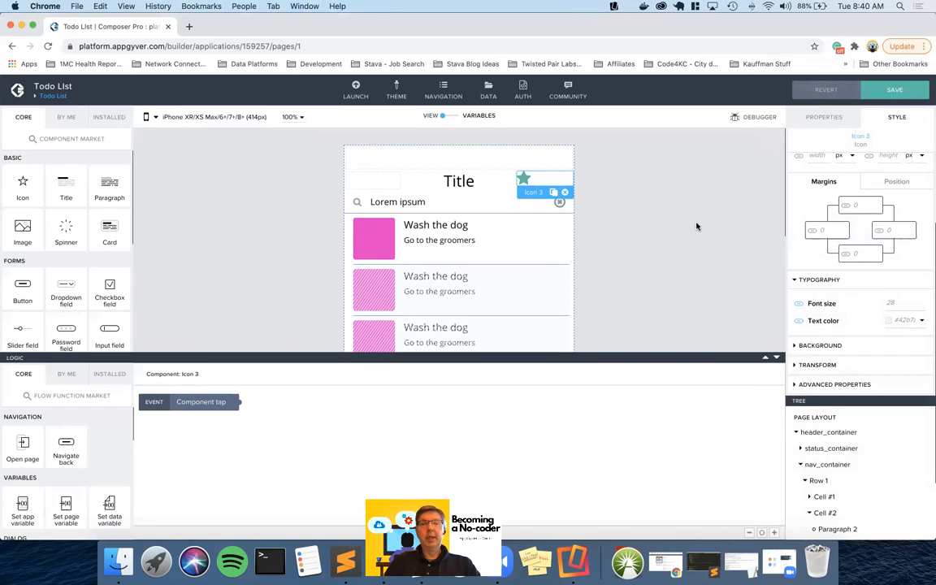
{"action": "scroll", "coordinate": [697, 227], "scroll_direction": "down", "scroll_amount": 5}
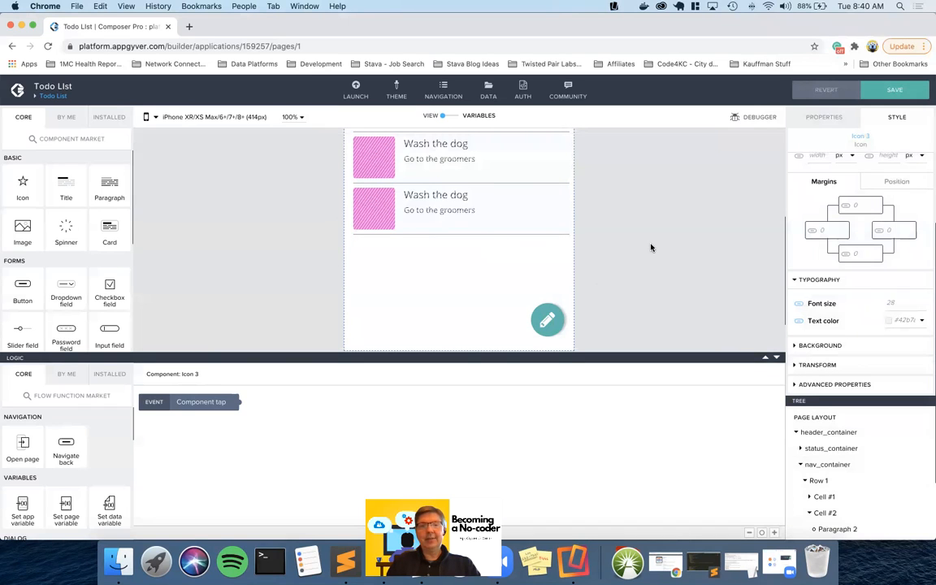
{"action": "scroll", "coordinate": [651, 246], "scroll_direction": "up", "scroll_amount": 5}
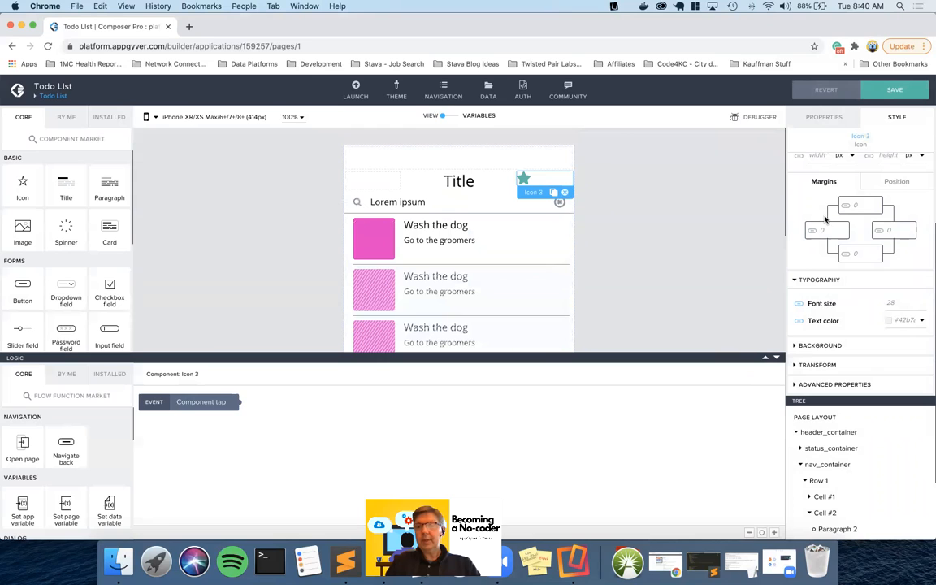
{"action": "scroll", "coordinate": [861, 286], "scroll_direction": "down", "scroll_amount": 1}
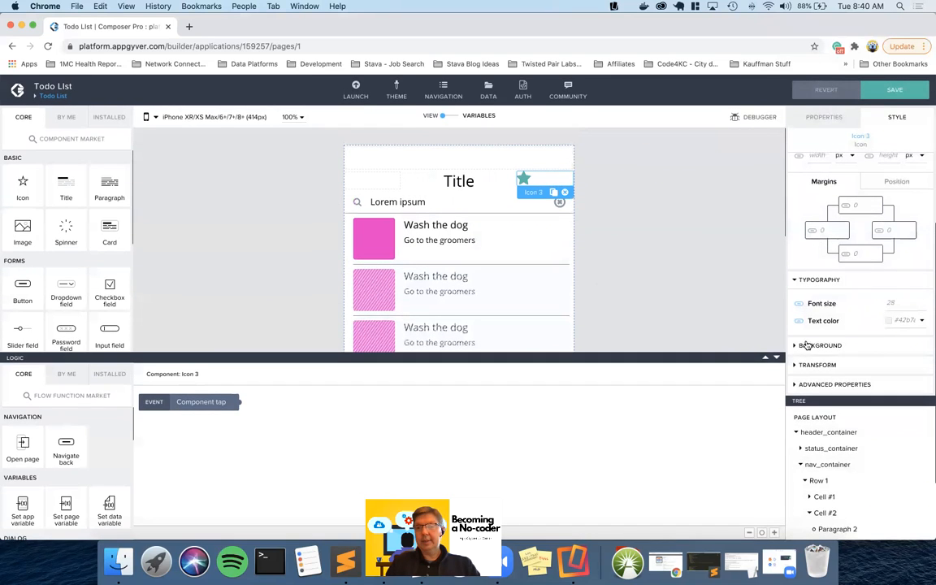
{"action": "left_click", "coordinate": [803, 343]}
{"action": "scroll", "coordinate": [797, 346], "scroll_direction": "down", "scroll_amount": 1}
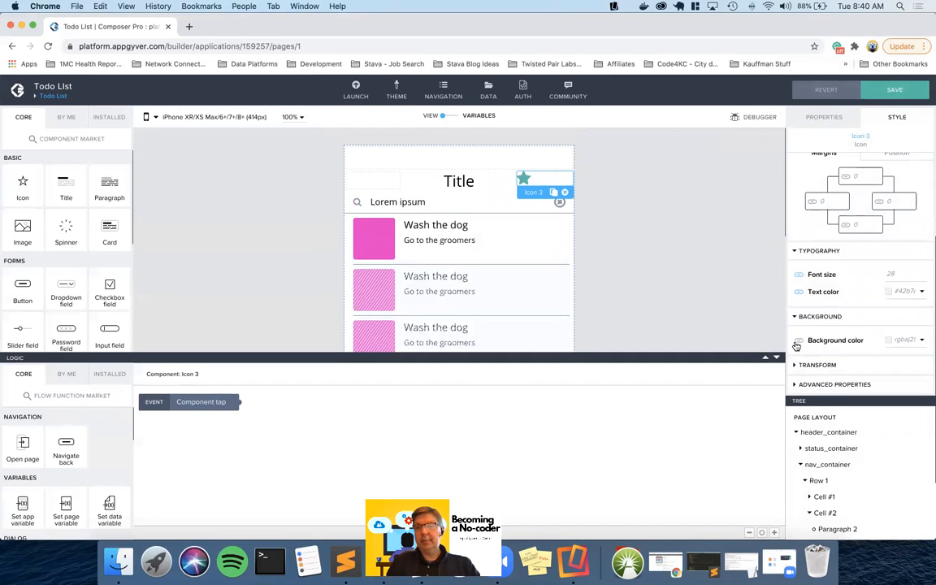
{"action": "scroll", "coordinate": [820, 365], "scroll_direction": "up", "scroll_amount": 5}
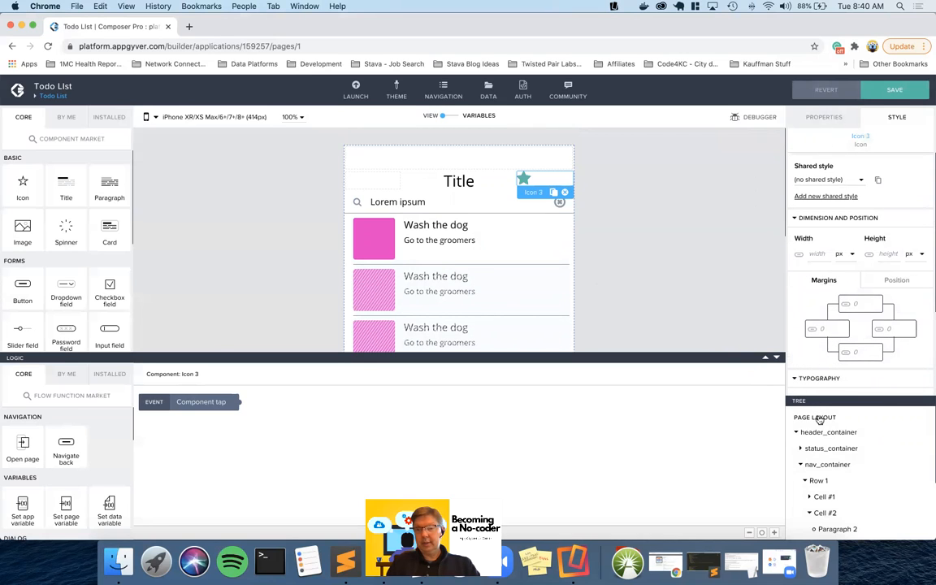
Step: In the header row's Cell #3 holding the star icon, justify the content vertically to the middle and align it horizontally to the middle
{"action": "scroll", "coordinate": [813, 463], "scroll_direction": "down", "scroll_amount": 3}
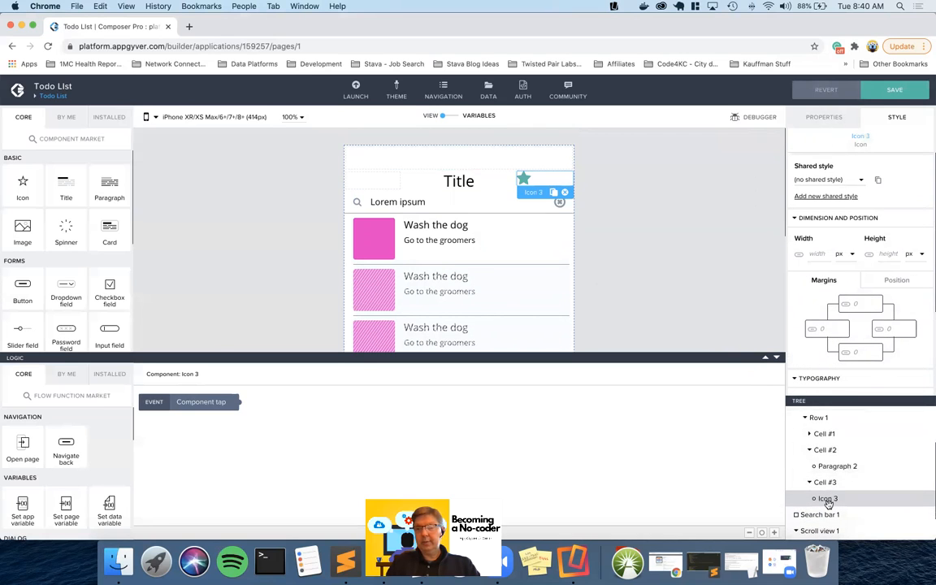
{"action": "left_click", "coordinate": [826, 482]}
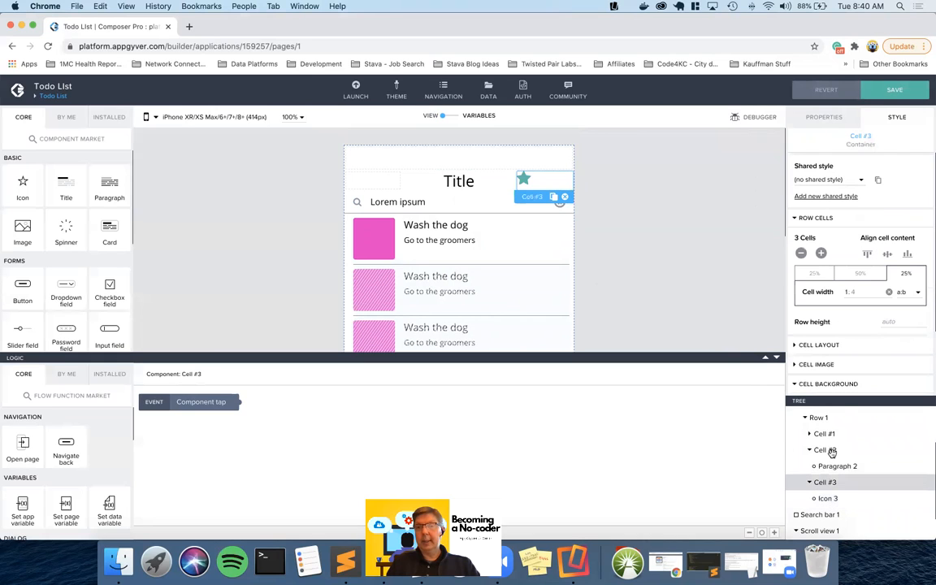
{"action": "left_click", "coordinate": [809, 346]}
{"action": "scroll", "coordinate": [800, 347], "scroll_direction": "down", "scroll_amount": 2}
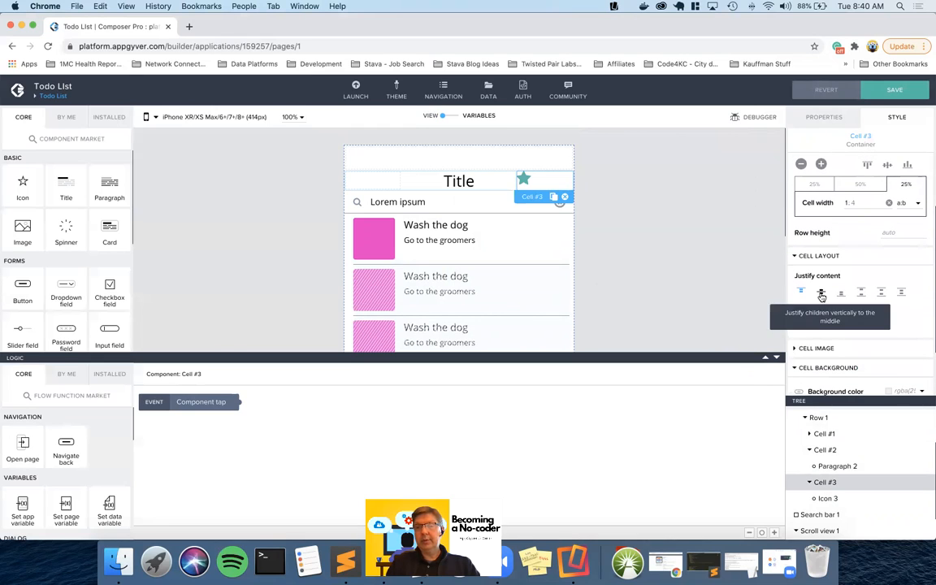
{"action": "left_click", "coordinate": [821, 294]}
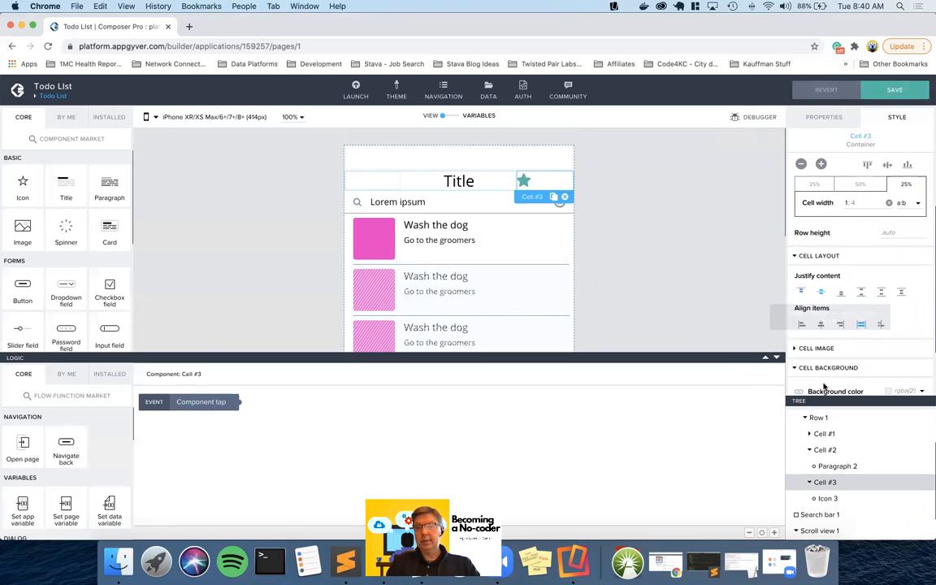
{"action": "left_click", "coordinate": [822, 325]}
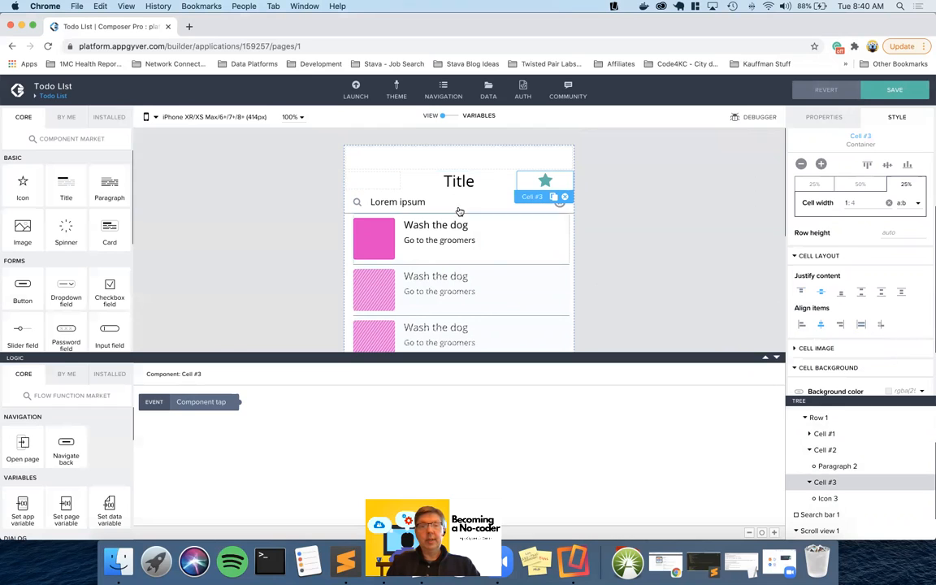
Step: Center the contents of the header's title cell, Cell #2, both vertically and horizontally
{"action": "left_click", "coordinate": [410, 183]}
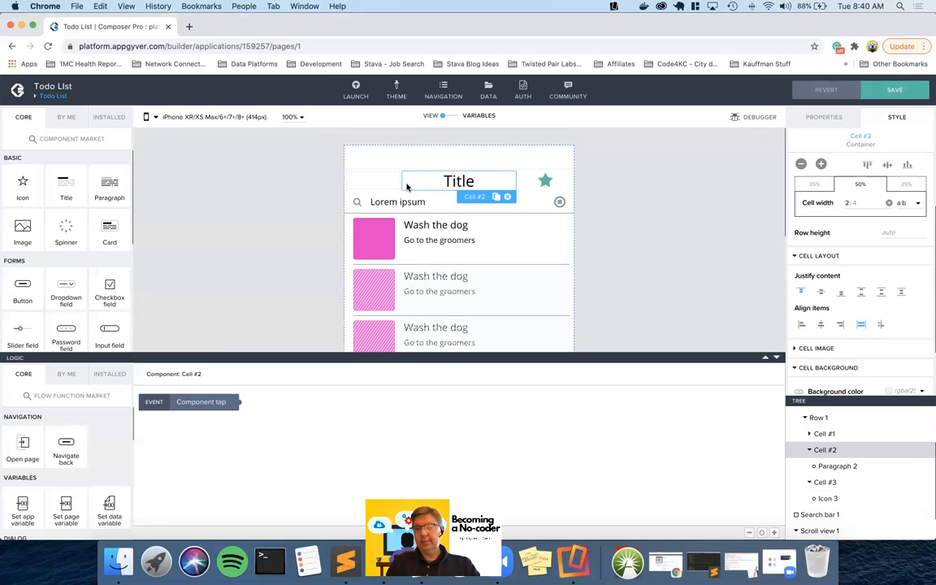
{"action": "left_click", "coordinate": [822, 294]}
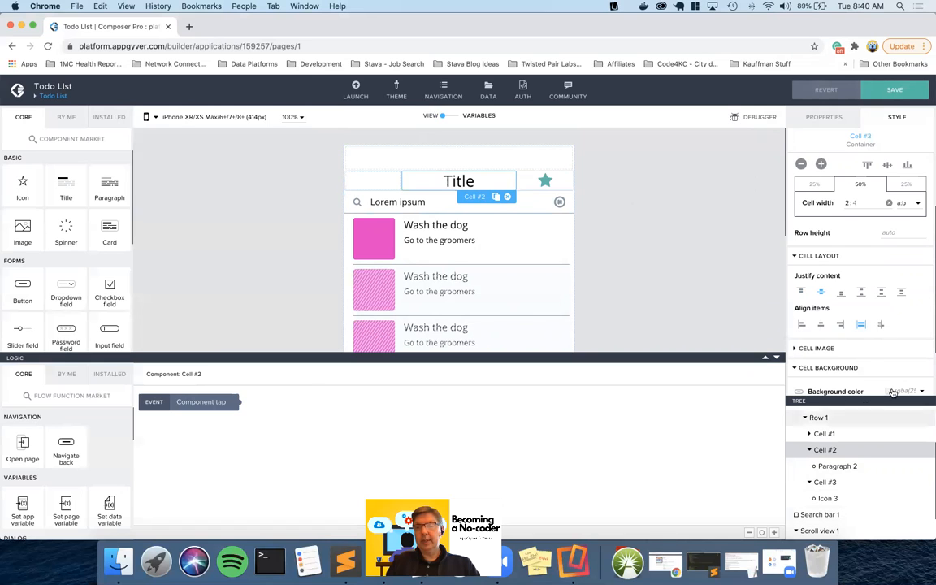
{"action": "left_click", "coordinate": [823, 326]}
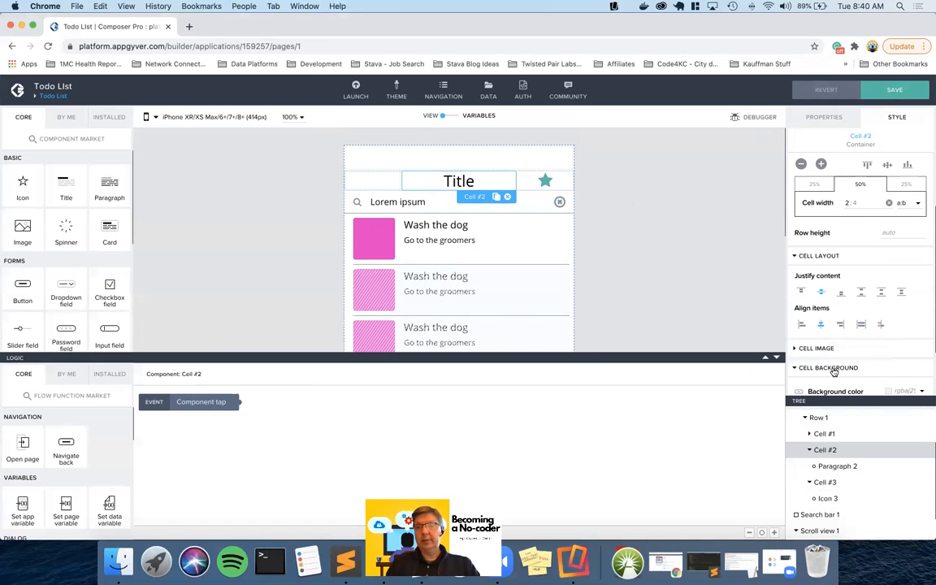
Step: Set the empty first header cell, Cell #1, to center its children vertically and horizontally
{"action": "left_click", "coordinate": [353, 182]}
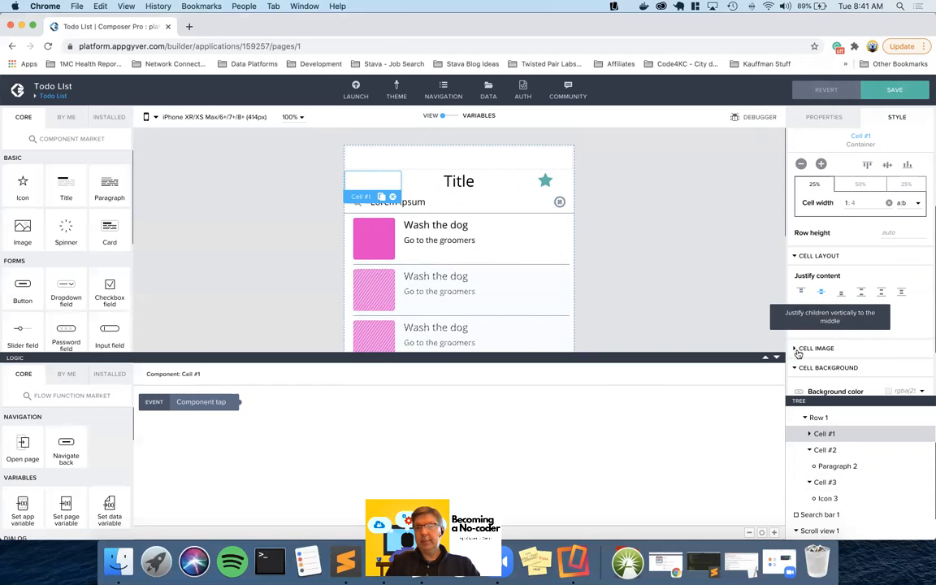
{"action": "left_click", "coordinate": [821, 294]}
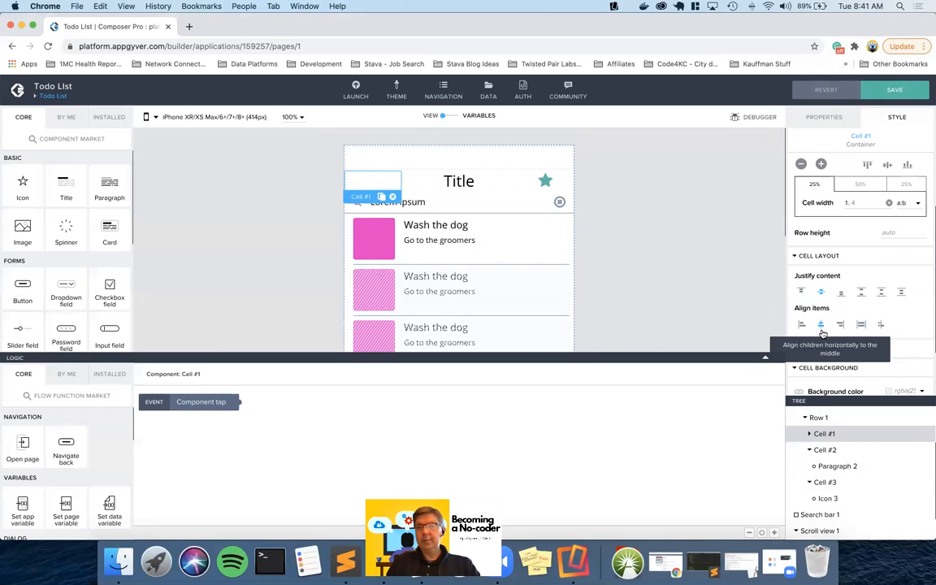
{"action": "left_click", "coordinate": [821, 326]}
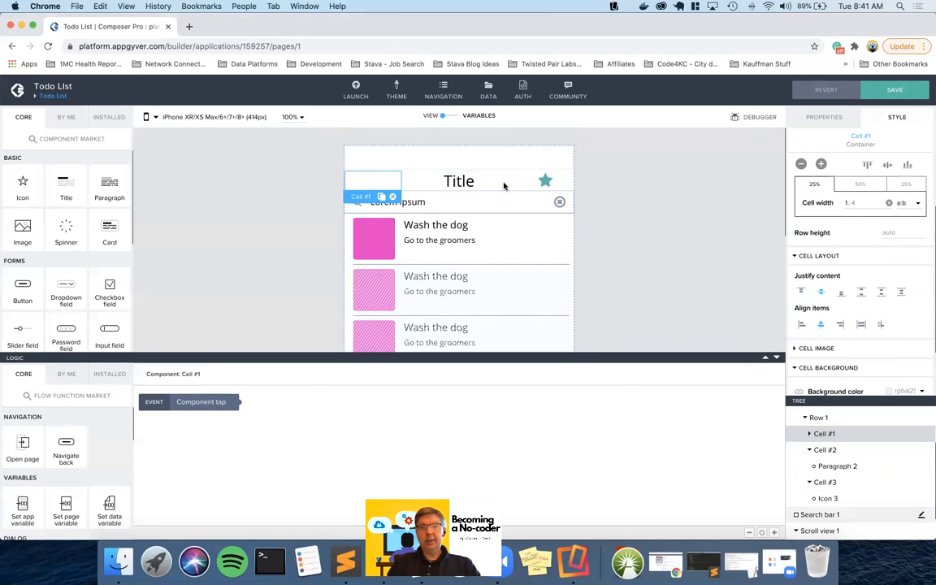
Step: Change the header's star icon to the solid "user" icon and save the application
{"action": "left_click", "coordinate": [545, 181]}
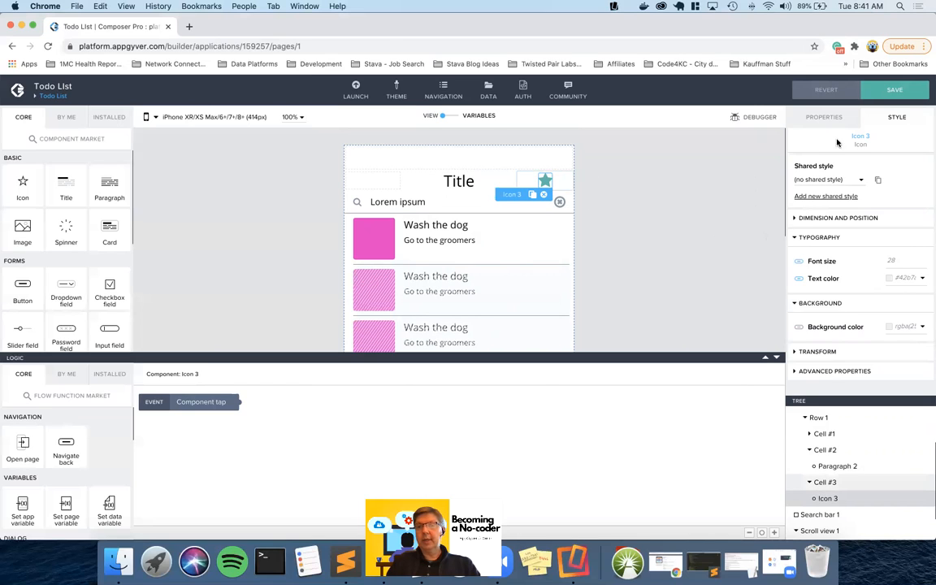
{"action": "left_click", "coordinate": [825, 120]}
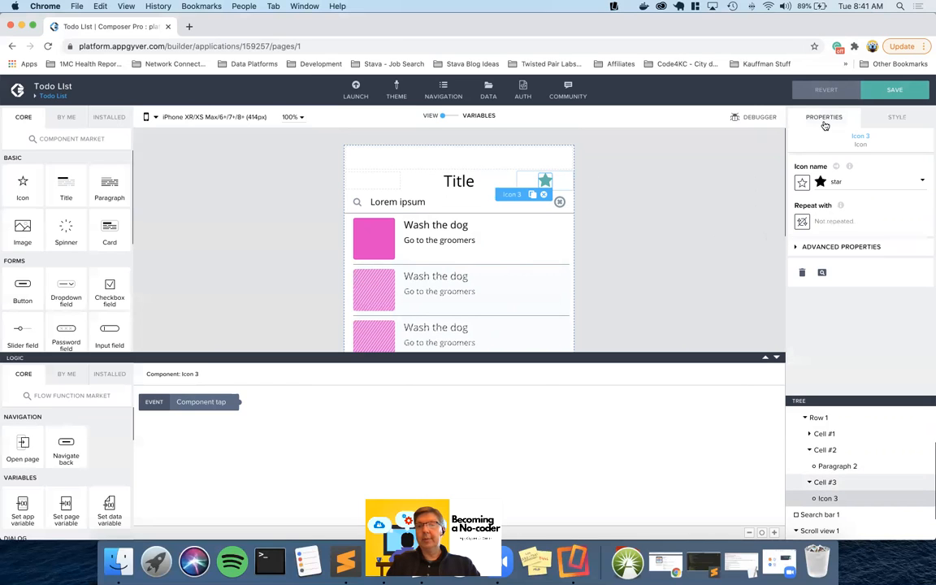
{"action": "left_click", "coordinate": [820, 181]}
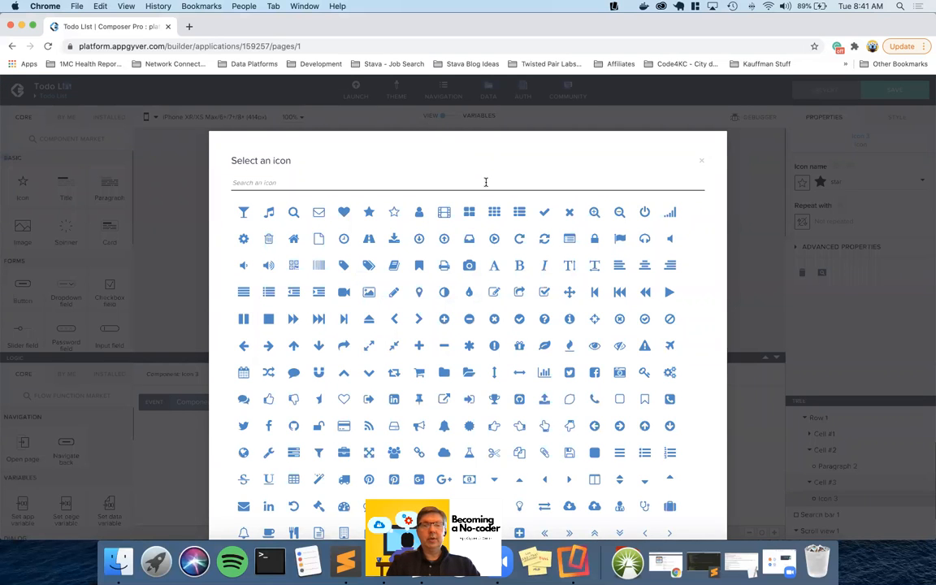
{"action": "type", "text": "user"}
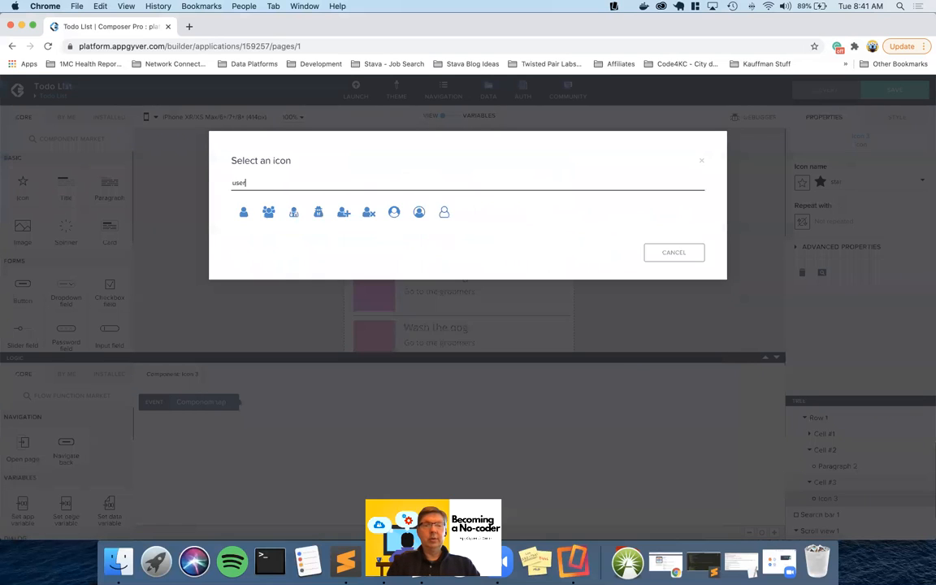
{"action": "left_click", "coordinate": [244, 212]}
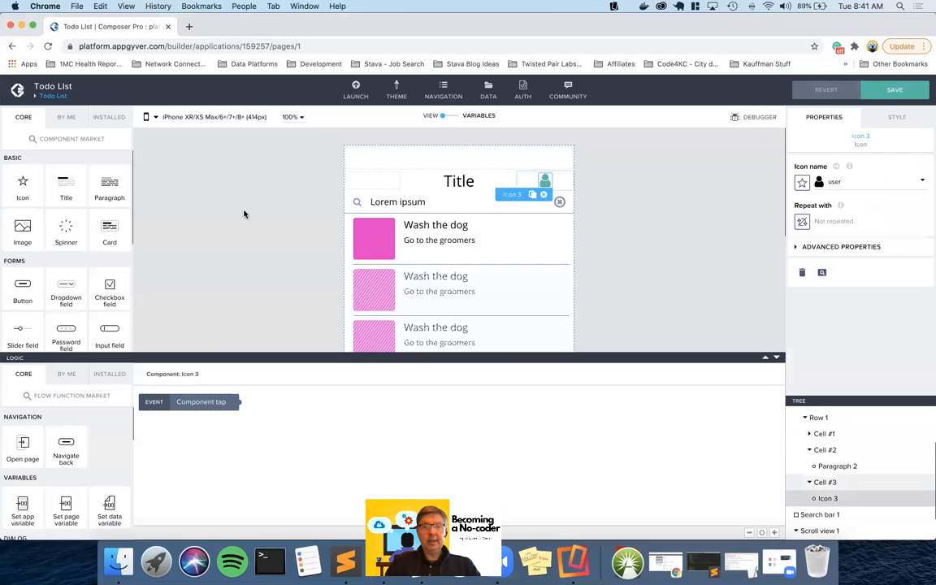
{"action": "left_click", "coordinate": [876, 92]}
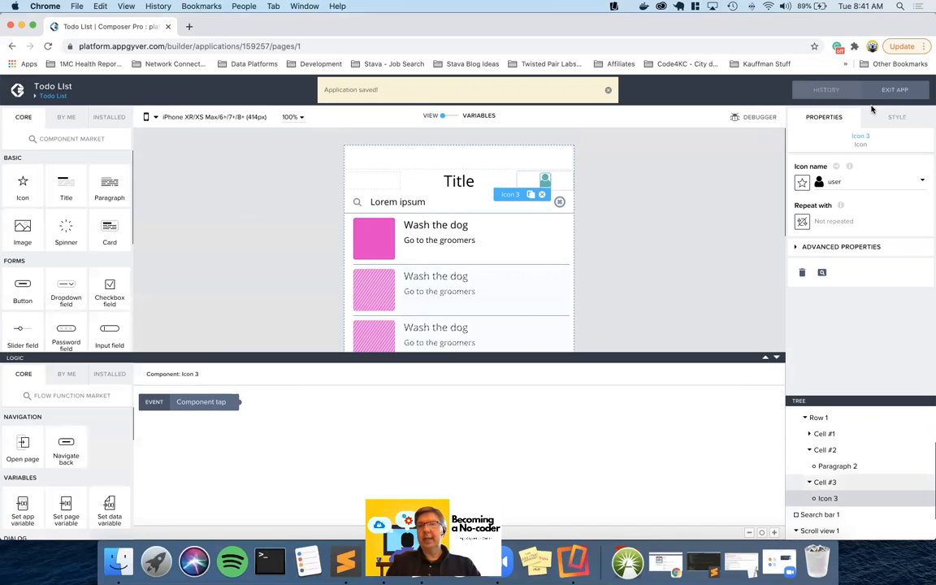
Step: Switch the header's user icon to the circled "user-circle-o" icon and save the application
{"action": "left_click", "coordinate": [834, 184]}
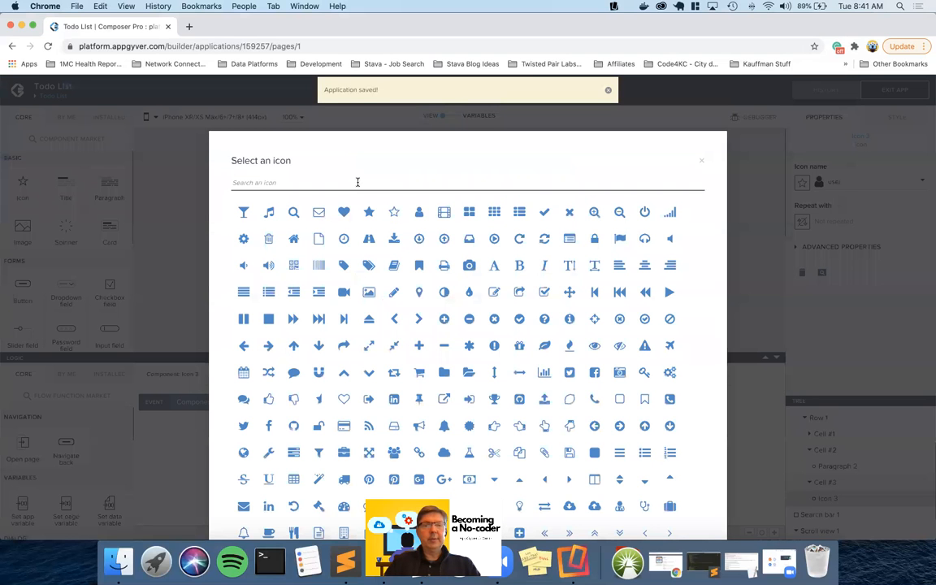
{"action": "type", "text": "user"}
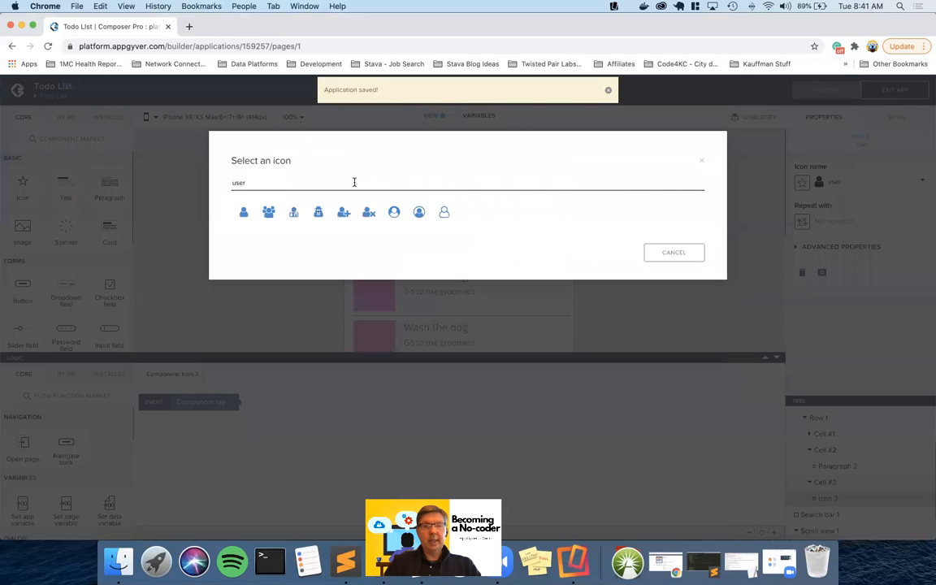
{"action": "left_click", "coordinate": [418, 212]}
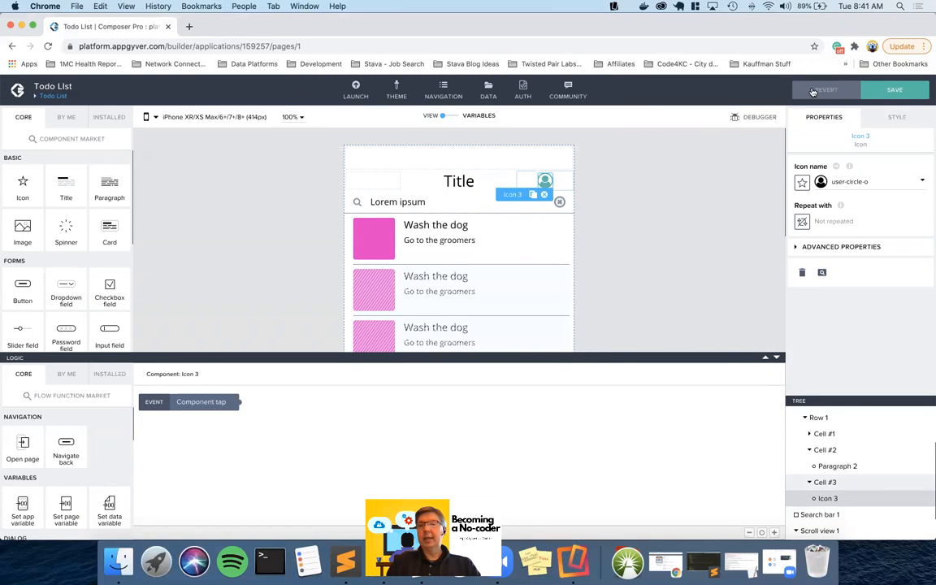
{"action": "left_click", "coordinate": [881, 93]}
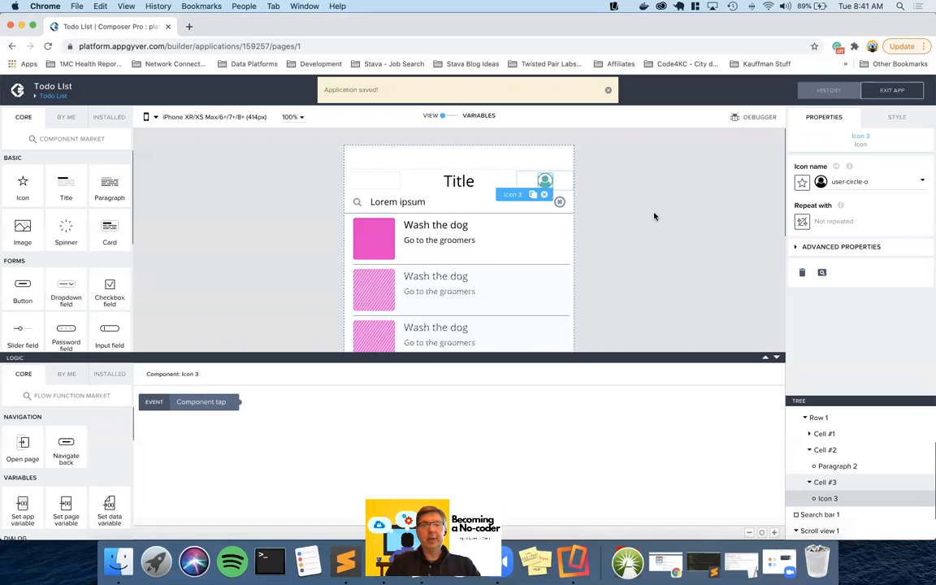
Step: Place a Row component inside the header's empty first cell, Cell #1
{"action": "left_click", "coordinate": [359, 182]}
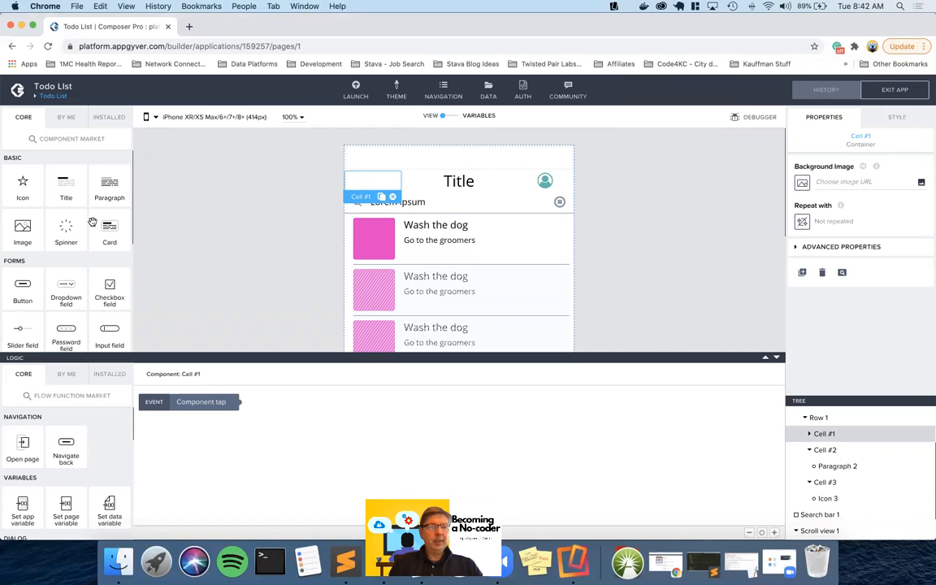
{"action": "scroll", "coordinate": [83, 203], "scroll_direction": "down", "scroll_amount": 3}
{"action": "scroll", "coordinate": [85, 227], "scroll_direction": "down", "scroll_amount": 1}
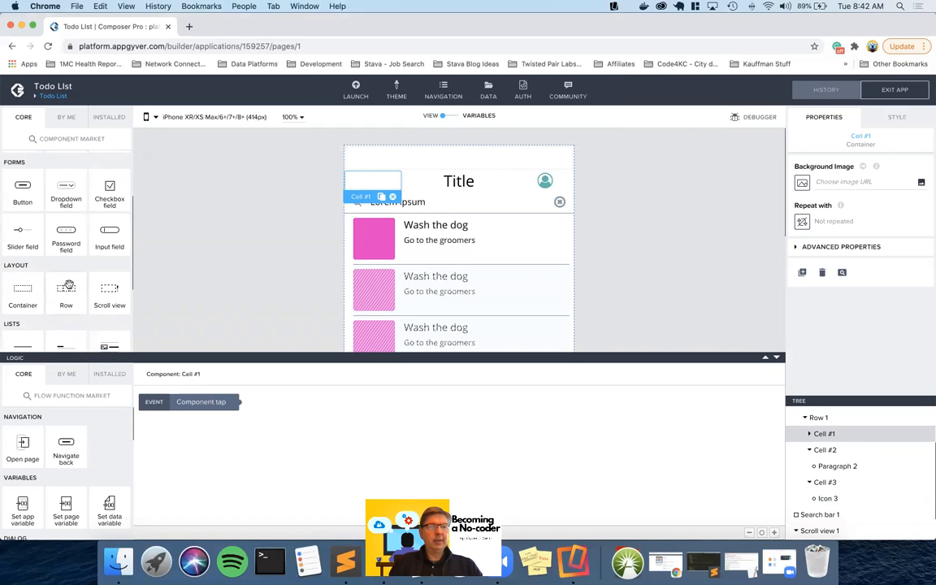
{"action": "left_click_drag", "start_coordinate": [67, 291], "coordinate": [379, 180]}
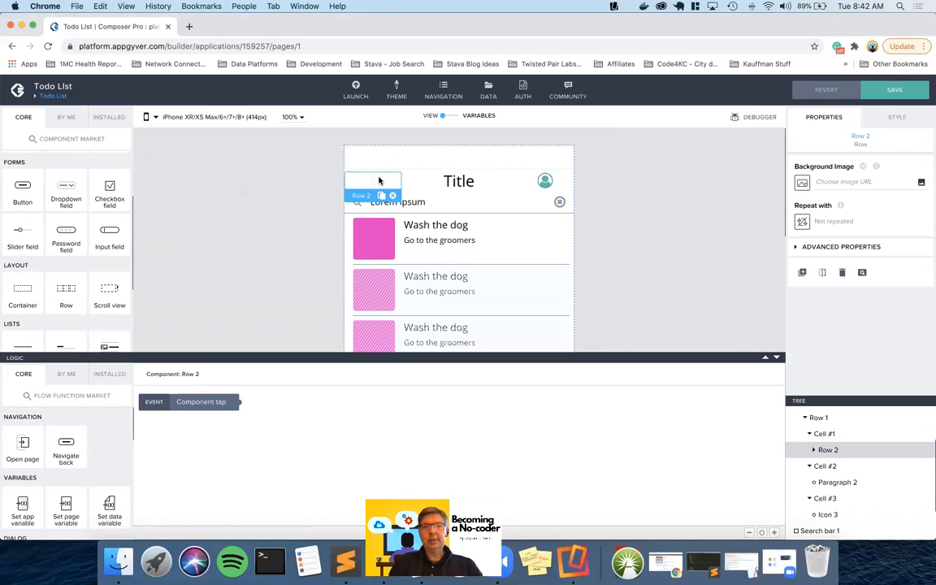
Step: Set the second cell of the nested row to a width ratio of 5:6, leaving a narrow first cell
{"action": "left_click", "coordinate": [896, 117]}
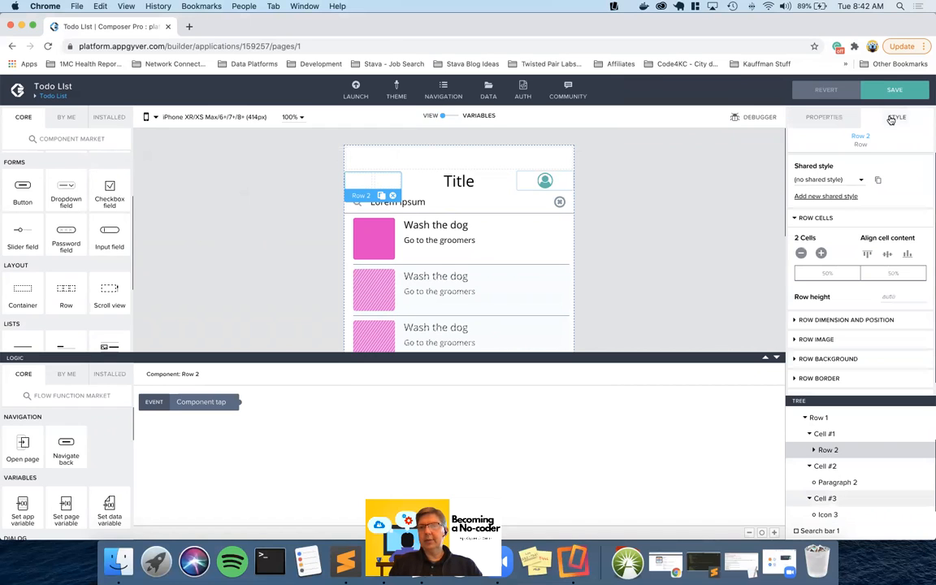
{"action": "left_click", "coordinate": [839, 274]}
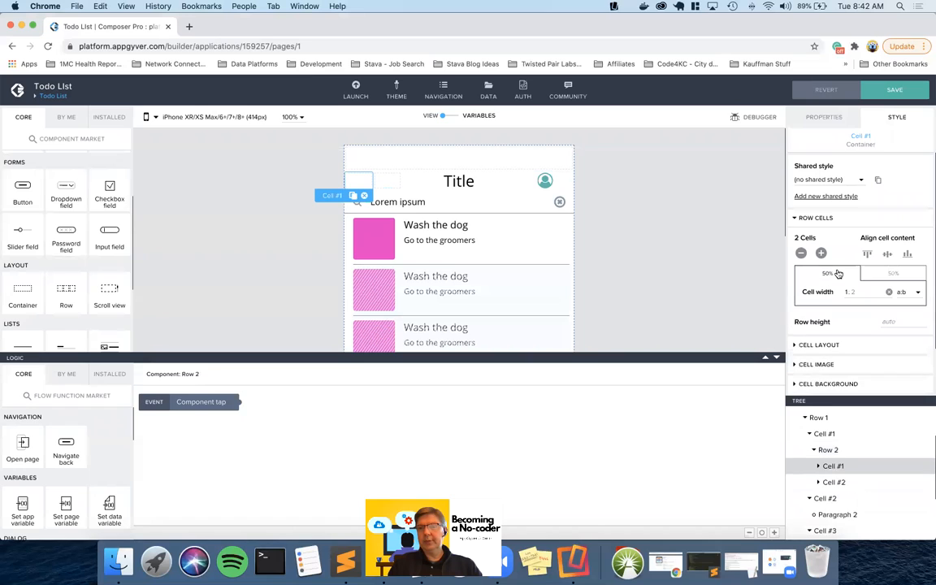
{"action": "left_click", "coordinate": [879, 275]}
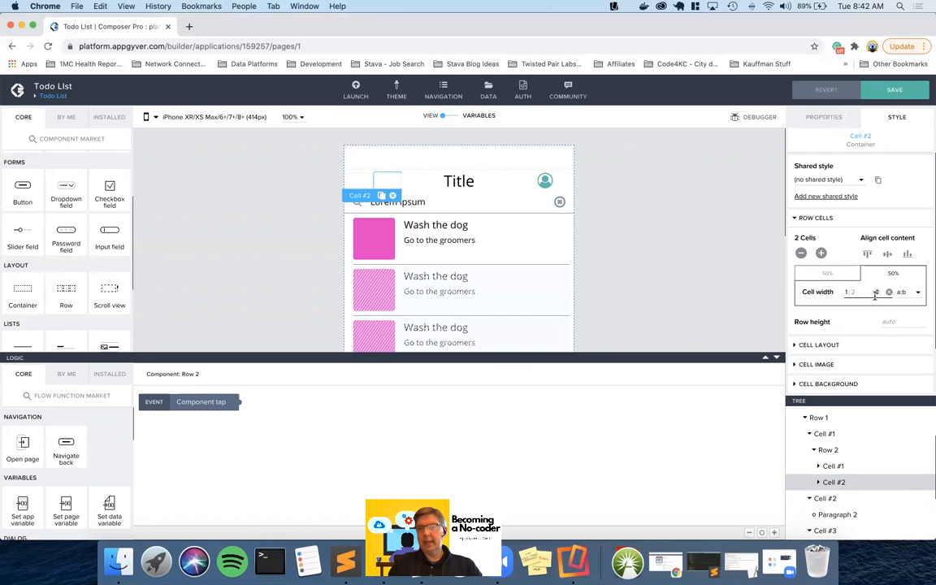
{"action": "type", "text": "2"}
{"action": "key", "text": "BackSpace"}
{"action": "type", "text": "3"}
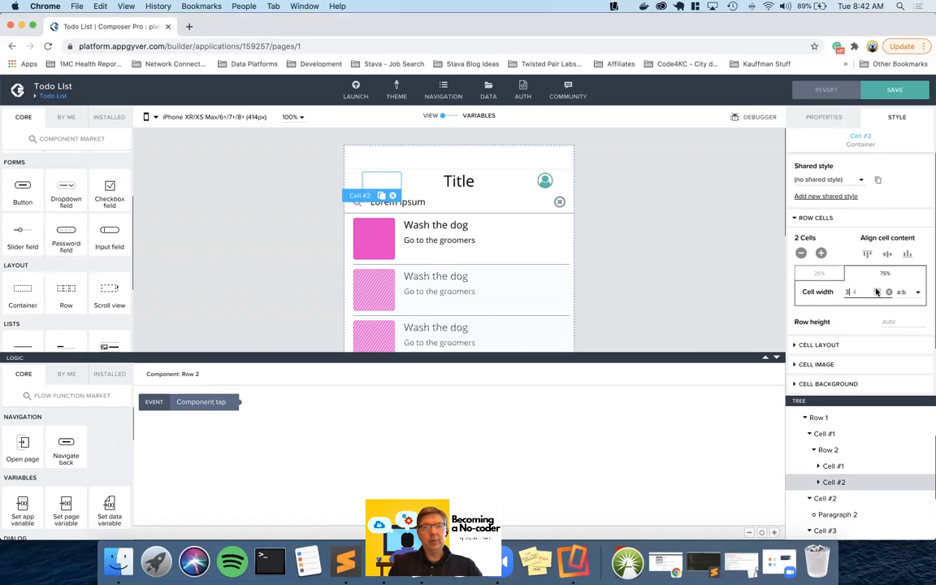
{"action": "double_click", "coordinate": [876, 290]}
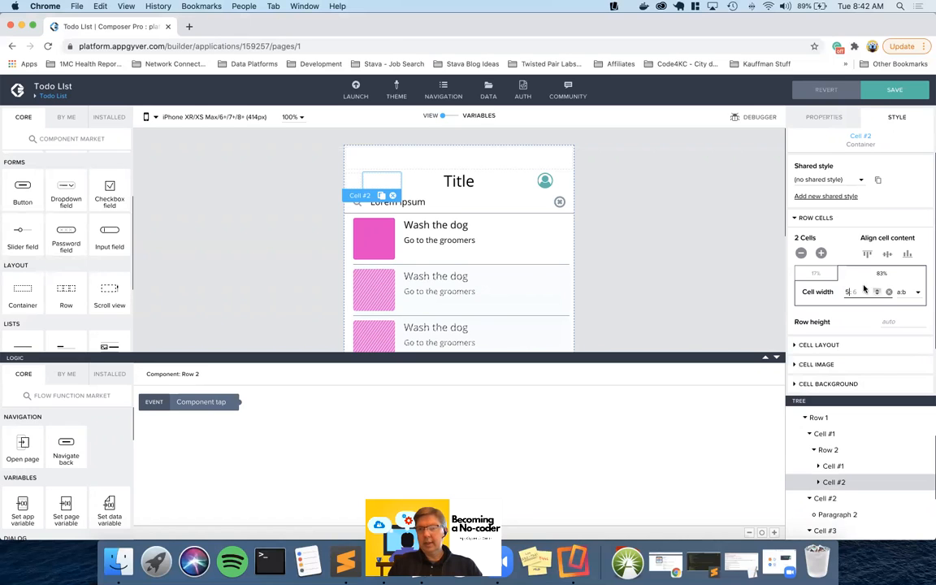
{"action": "left_click", "coordinate": [708, 249]}
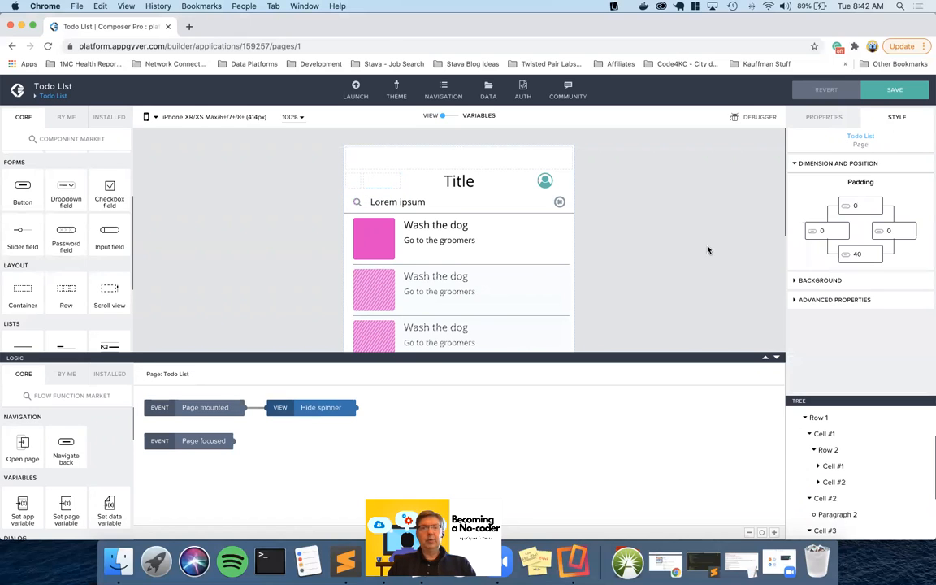
Step: Examine the cell layout options of the nested row's first cell and the row's dimension and position settings
{"action": "left_click", "coordinate": [357, 184]}
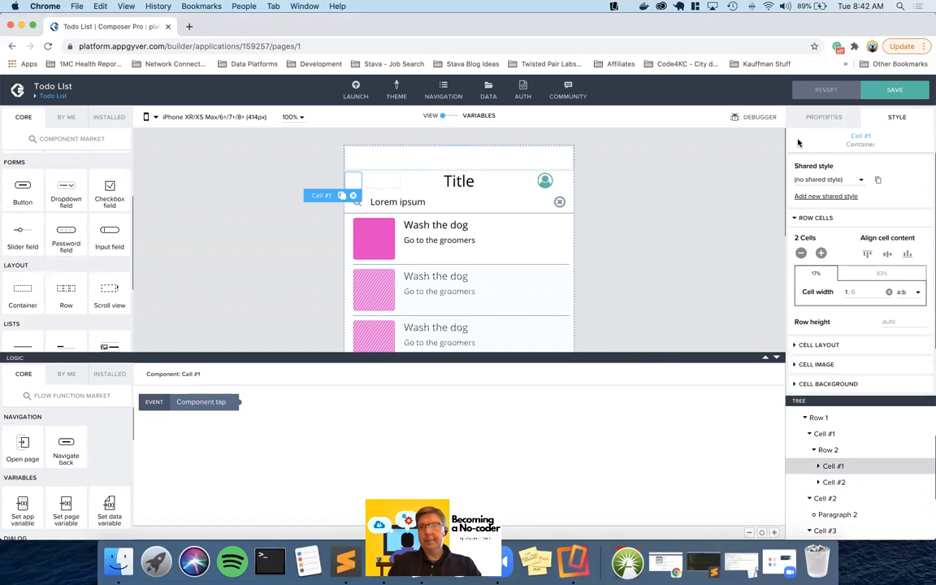
{"action": "scroll", "coordinate": [863, 197], "scroll_direction": "down", "scroll_amount": 2}
{"action": "scroll", "coordinate": [863, 198], "scroll_direction": "down", "scroll_amount": 1}
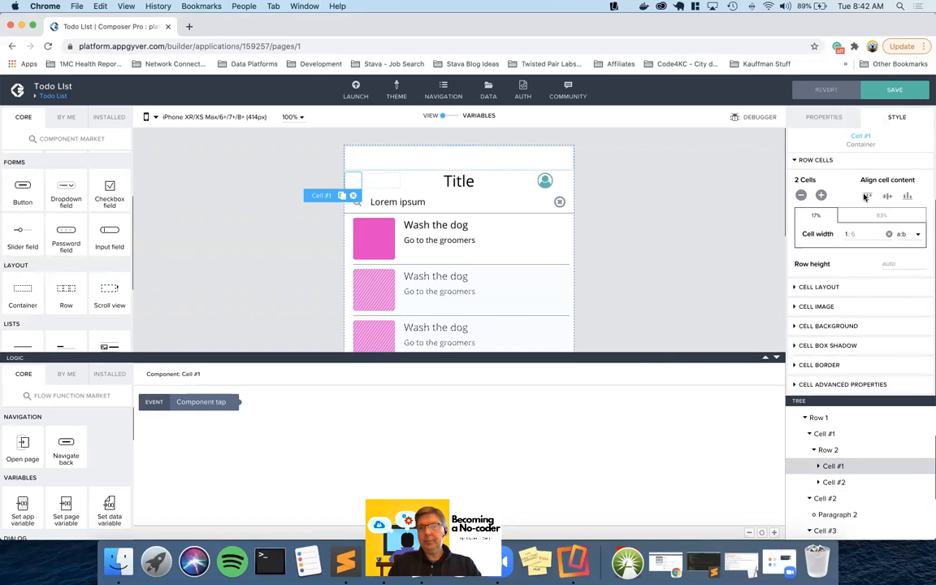
{"action": "left_click", "coordinate": [822, 286]}
{"action": "scroll", "coordinate": [823, 287], "scroll_direction": "down", "scroll_amount": 3}
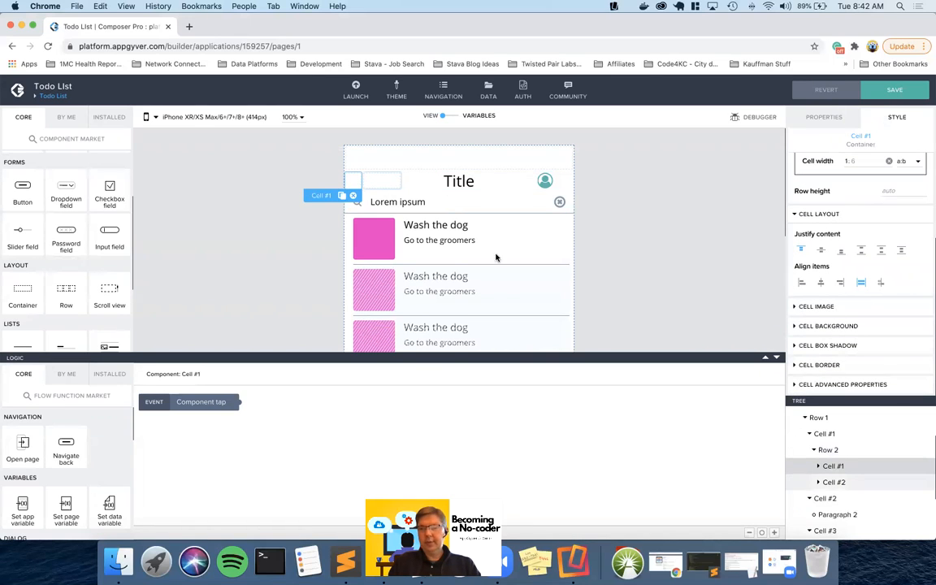
{"action": "left_click", "coordinate": [825, 452]}
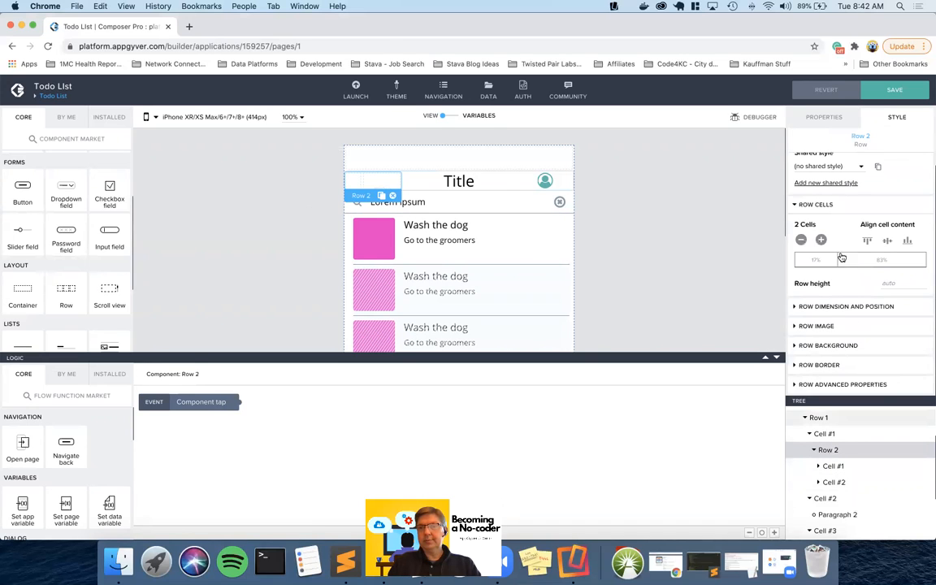
{"action": "scroll", "coordinate": [841, 202], "scroll_direction": "up", "scroll_amount": 1}
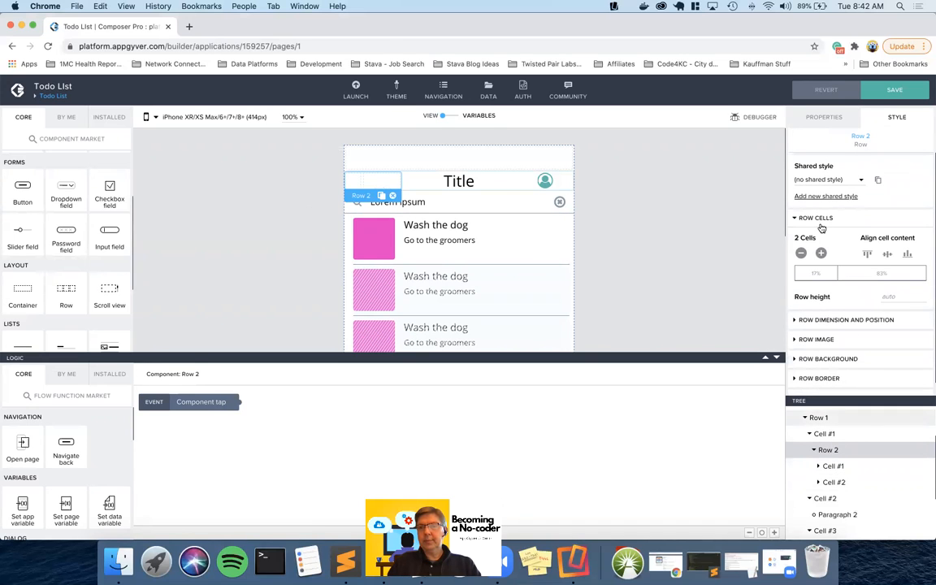
{"action": "left_click", "coordinate": [848, 319]}
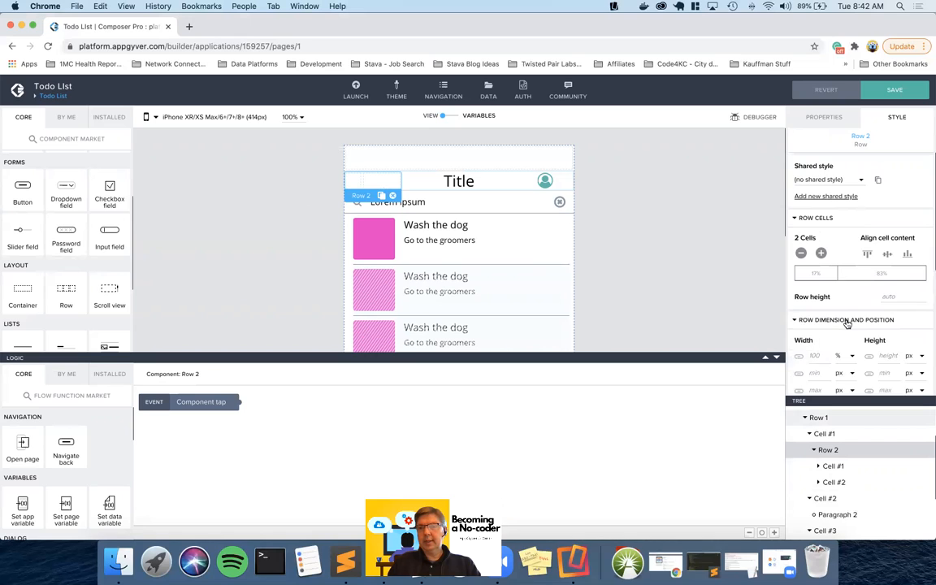
{"action": "scroll", "coordinate": [848, 326], "scroll_direction": "down", "scroll_amount": 5}
{"action": "scroll", "coordinate": [848, 325], "scroll_direction": "down", "scroll_amount": 1}
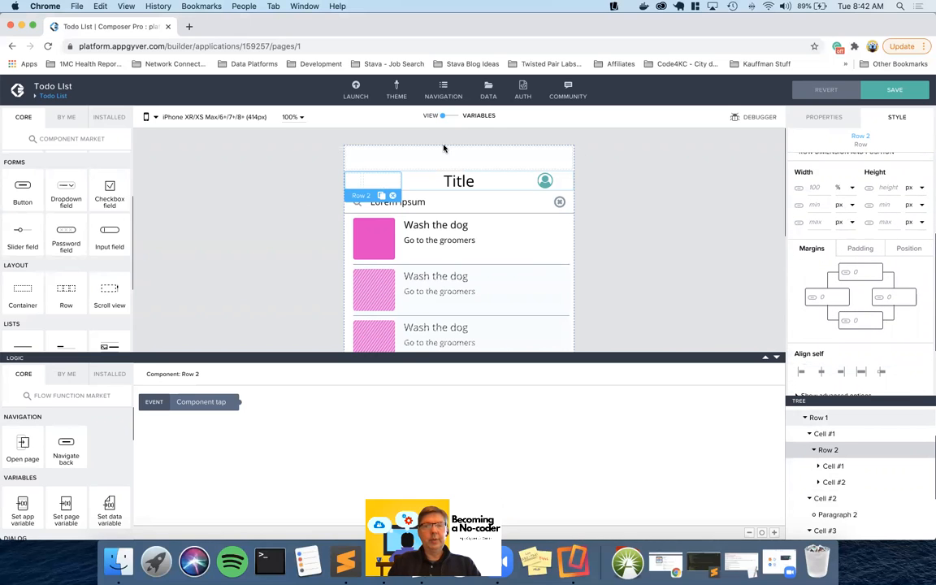
Step: Add an Icon component to the narrow first cell of the nested header row
{"action": "left_click", "coordinate": [358, 181]}
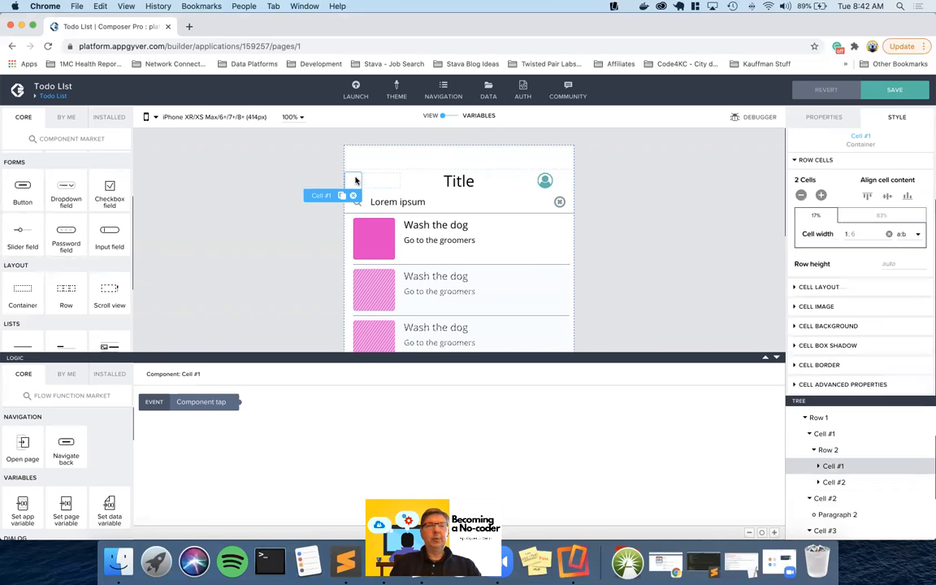
{"action": "scroll", "coordinate": [73, 213], "scroll_direction": "up", "scroll_amount": 3}
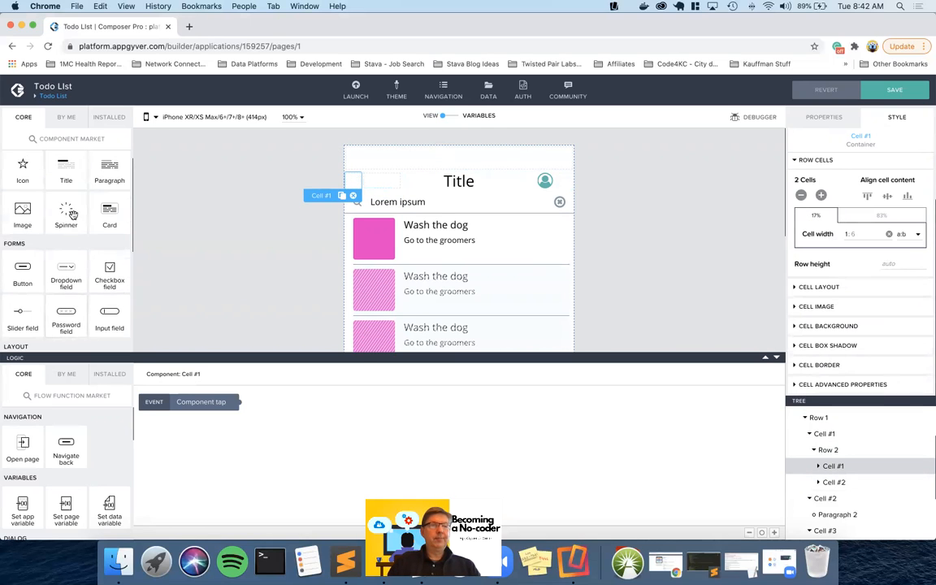
{"action": "left_click_drag", "start_coordinate": [23, 183], "coordinate": [355, 188]}
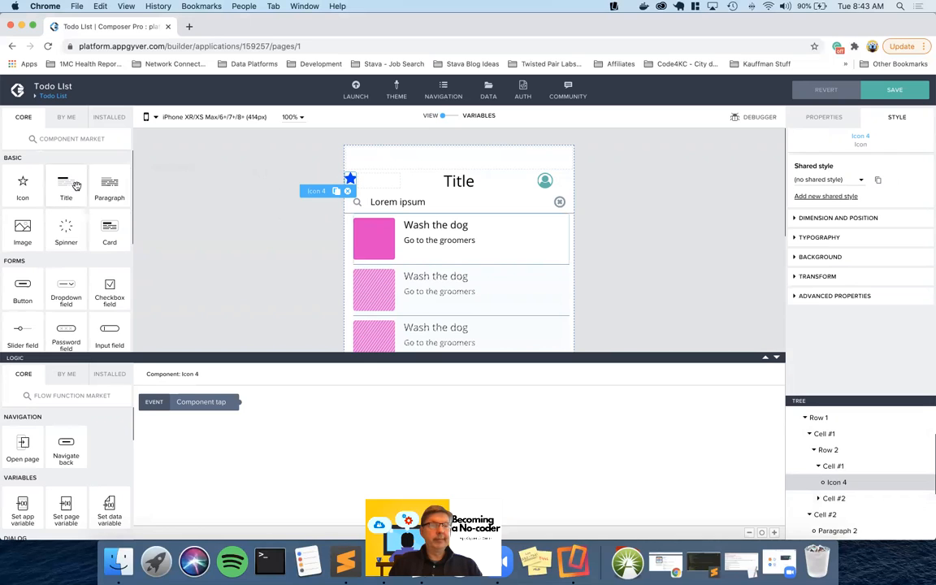
Step: Add a Paragraph to the nested row's second cell, set its content to "Back", and save the application
{"action": "left_click_drag", "start_coordinate": [104, 185], "coordinate": [387, 184]}
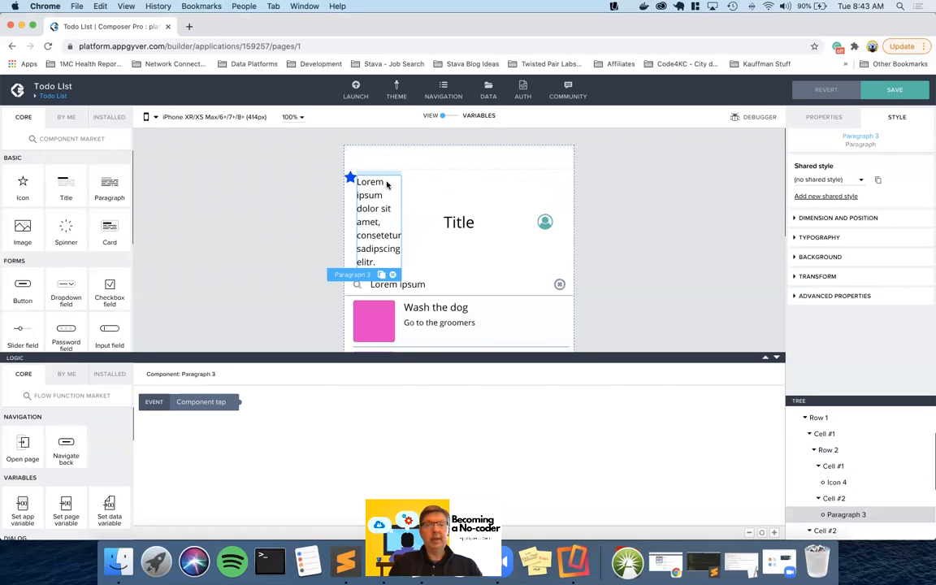
{"action": "left_click", "coordinate": [824, 117]}
{"action": "left_click", "coordinate": [850, 183]}
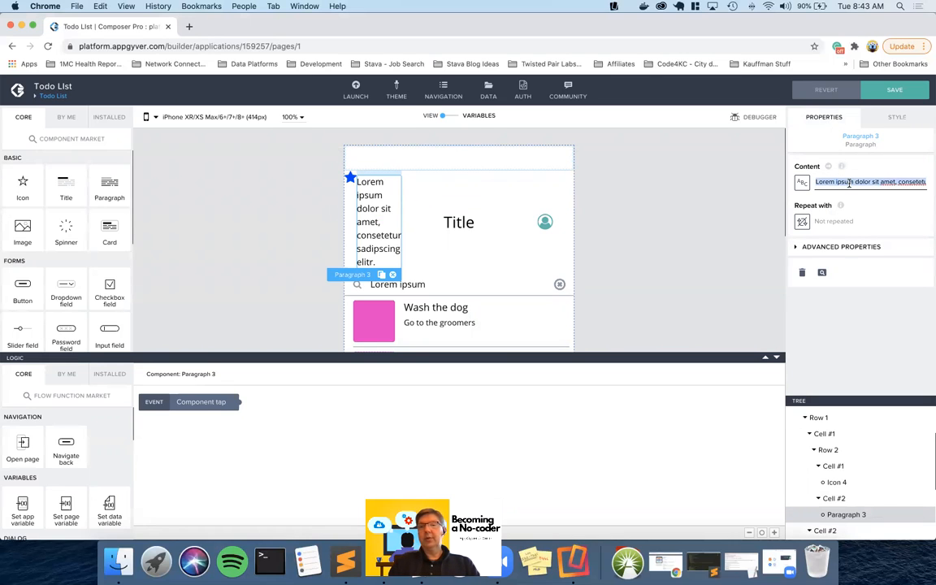
{"action": "type", "text": "Back"}
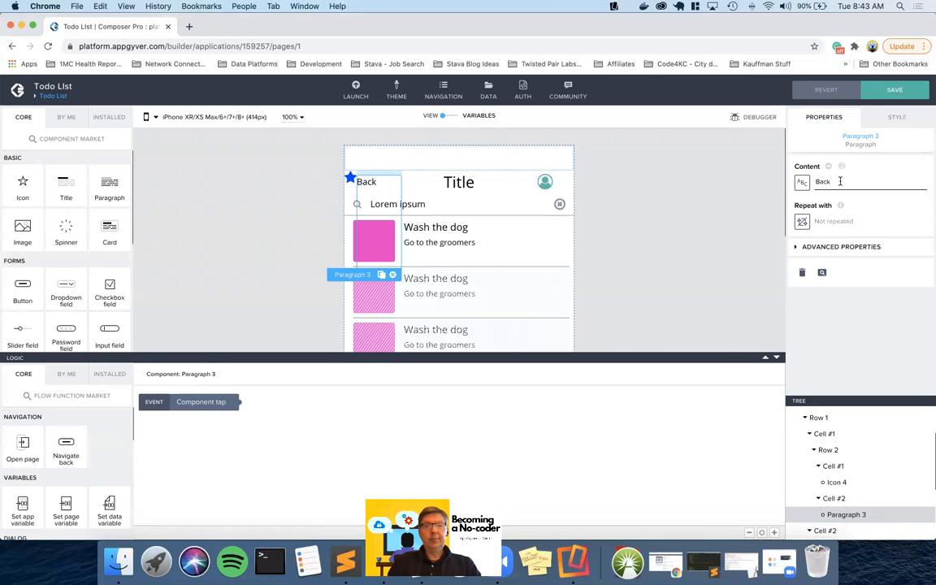
{"action": "left_click", "coordinate": [671, 182]}
{"action": "left_click", "coordinate": [893, 97]}
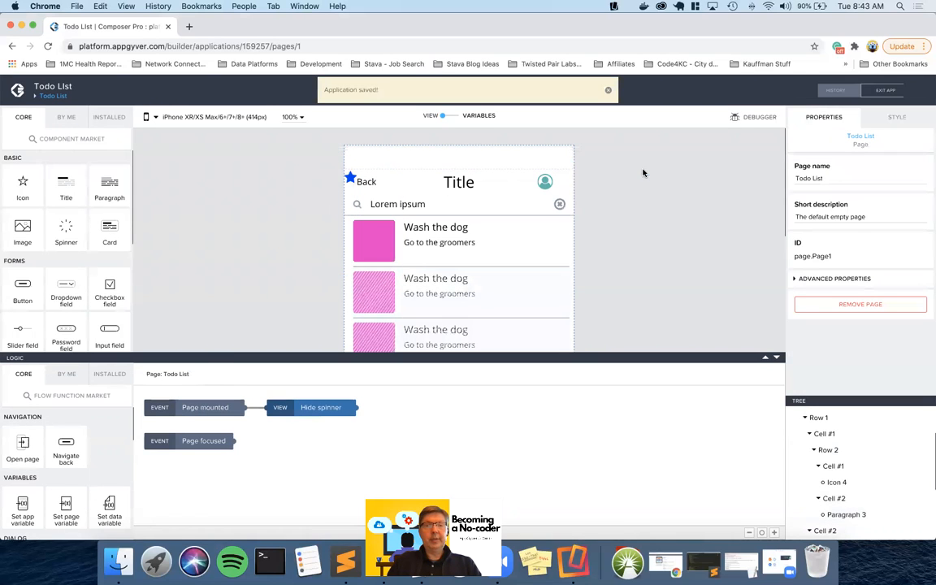
Step: Set the "Back" paragraph's left margin to 7 and its top and bottom margins to 0
{"action": "left_click", "coordinate": [371, 183]}
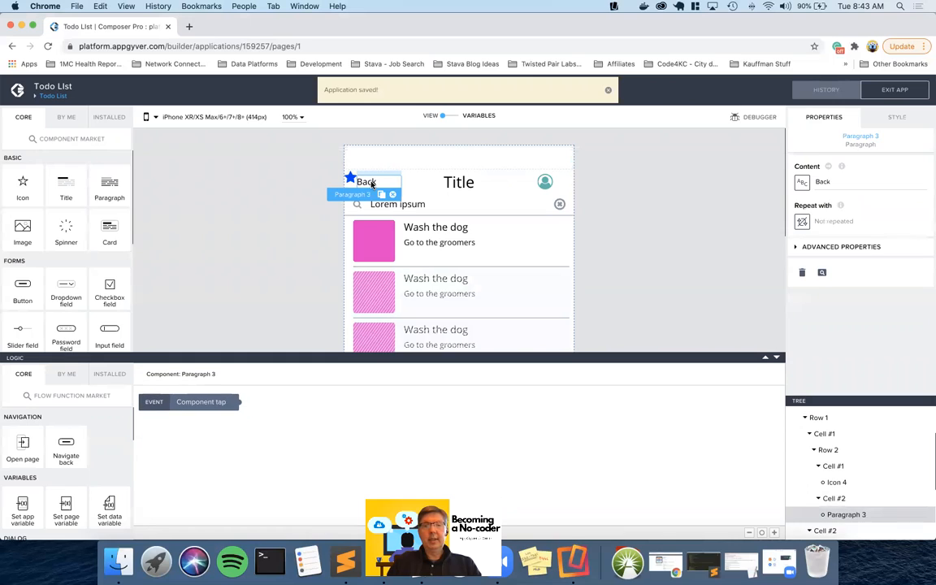
{"action": "left_click", "coordinate": [884, 122]}
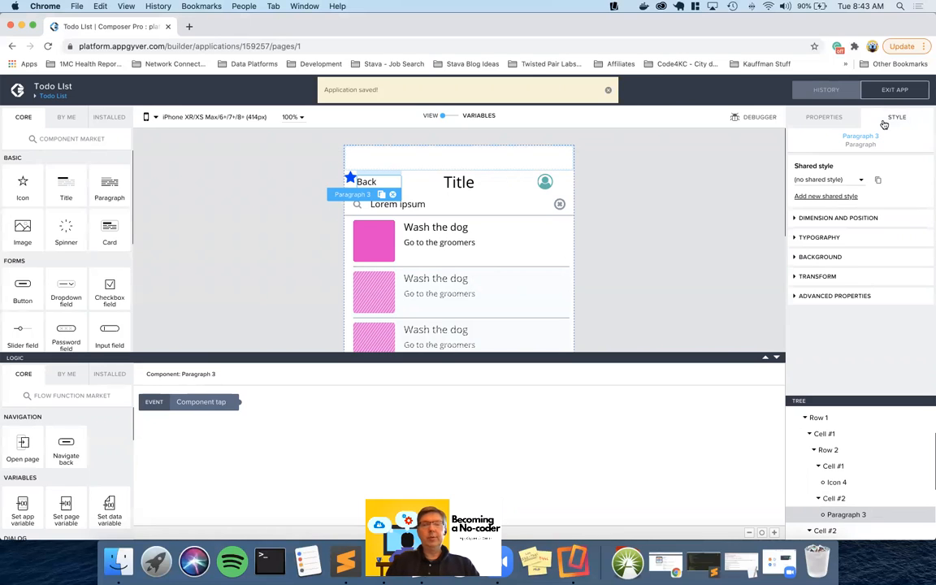
{"action": "left_click", "coordinate": [825, 220]}
{"action": "scroll", "coordinate": [846, 260], "scroll_direction": "down", "scroll_amount": 2}
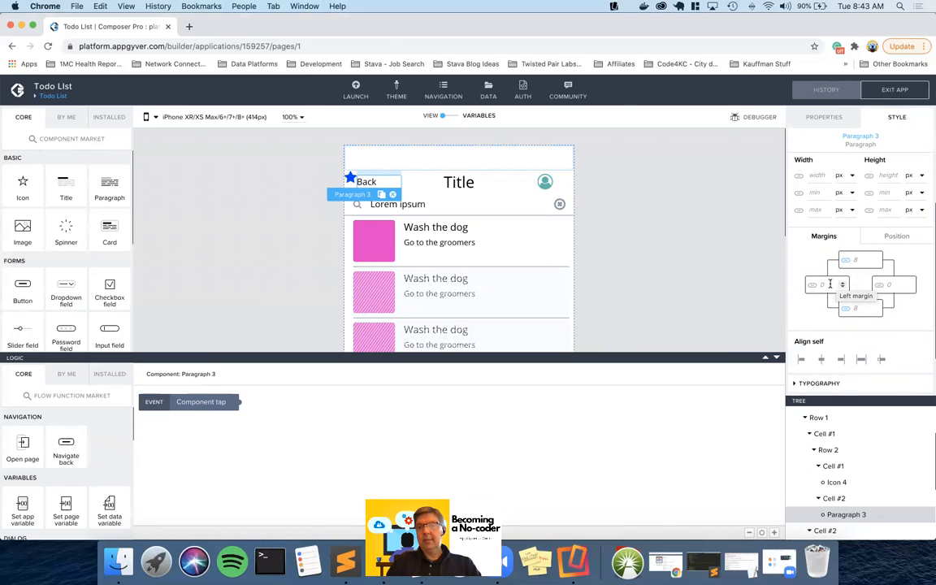
{"action": "left_click", "coordinate": [829, 284]}
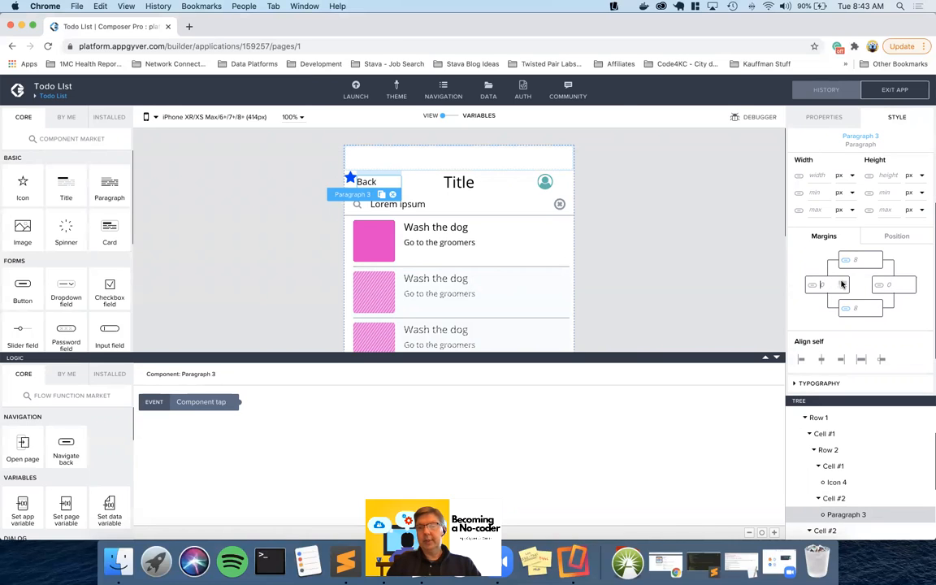
{"action": "type", "text": "7"}
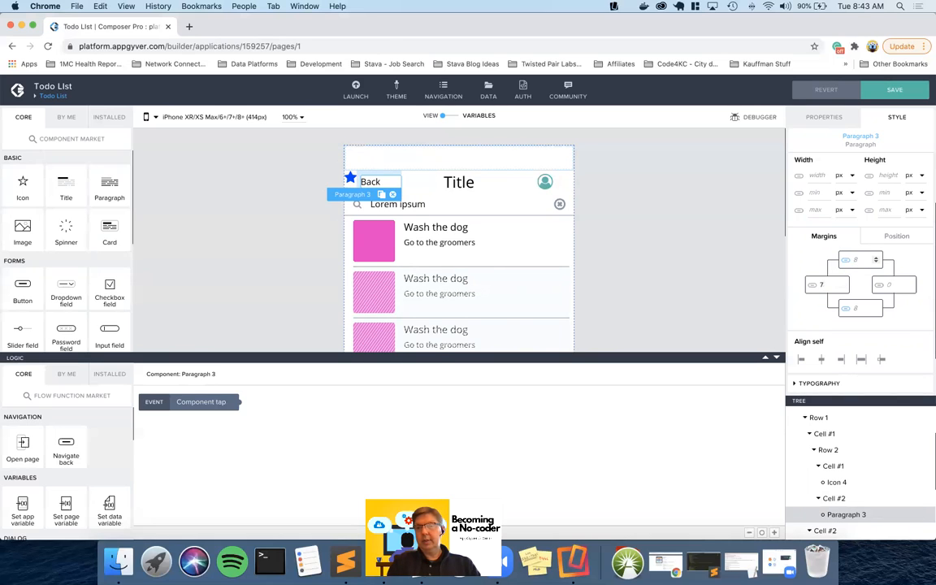
{"action": "type", "text": "0"}
{"action": "left_click", "coordinate": [857, 309]}
{"action": "type", "text": "0"}
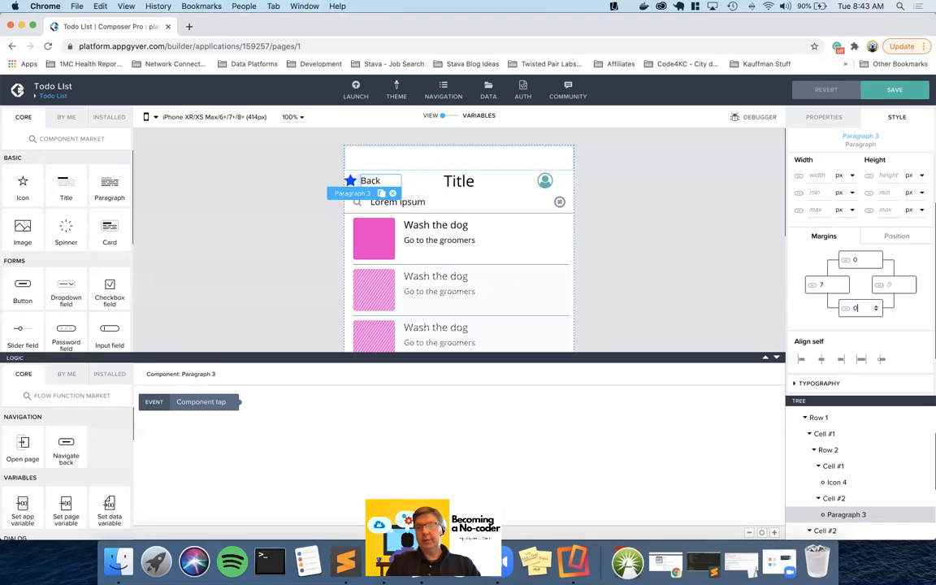
Step: Try different left margins on the "Back" paragraph, settle on 8, and save the application
{"action": "left_click", "coordinate": [843, 282]}
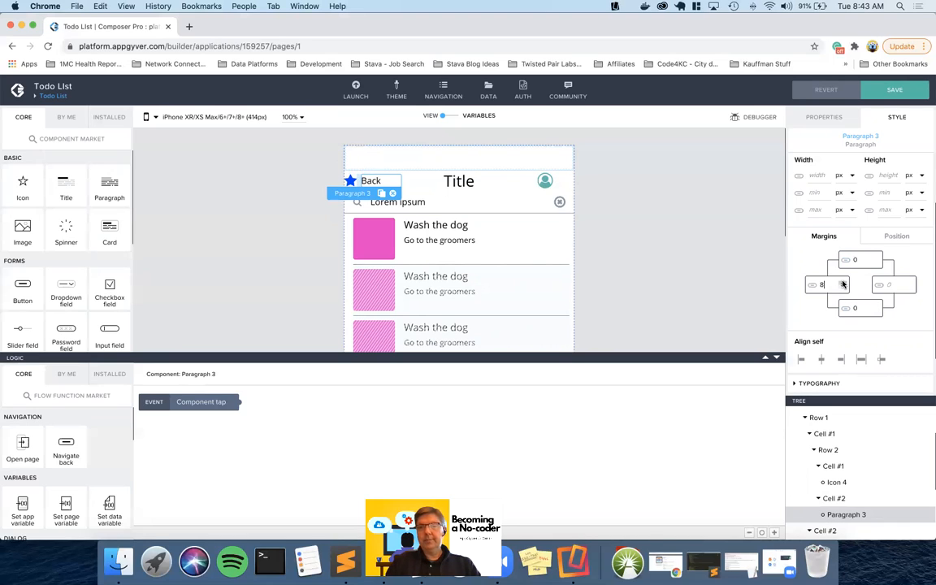
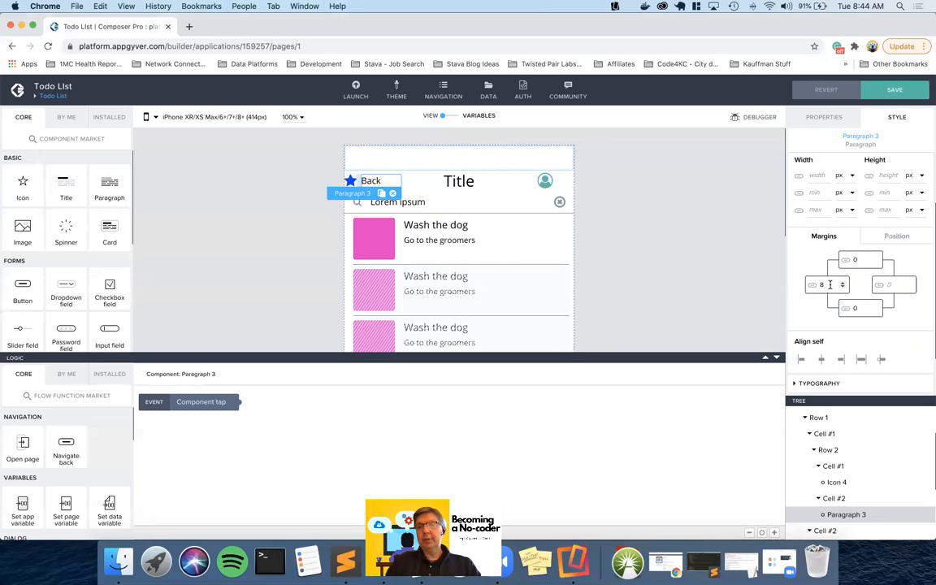
{"action": "scroll", "coordinate": [830, 285], "scroll_direction": "down", "scroll_amount": 20}
{"action": "scroll", "coordinate": [830, 285], "scroll_direction": "up", "scroll_amount": 7}
{"action": "scroll", "coordinate": [830, 285], "scroll_direction": "up", "scroll_amount": 17}
{"action": "scroll", "coordinate": [830, 285], "scroll_direction": "down", "scroll_amount": 18}
{"action": "scroll", "coordinate": [830, 285], "scroll_direction": "up", "scroll_amount": 9}
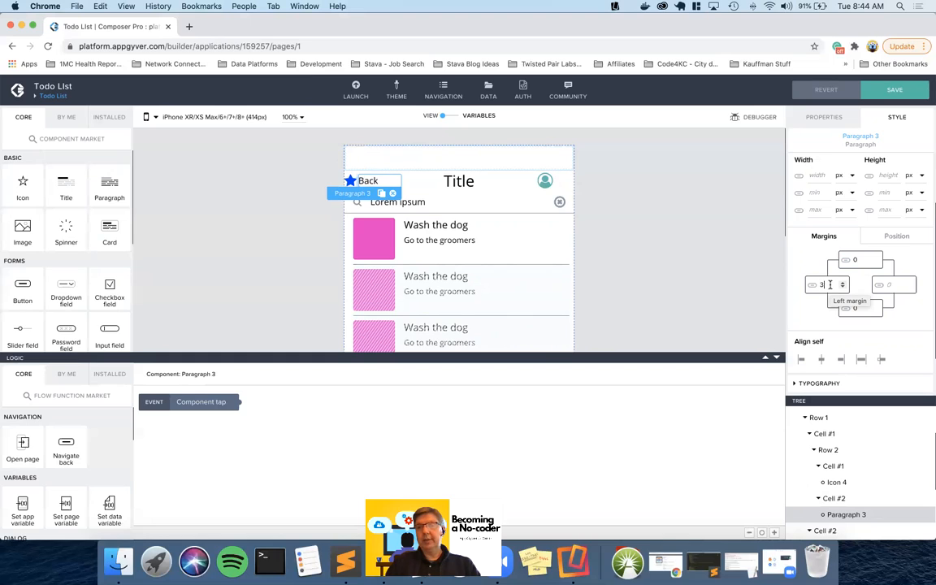
{"action": "scroll", "coordinate": [842, 283], "scroll_direction": "up", "scroll_amount": 5}
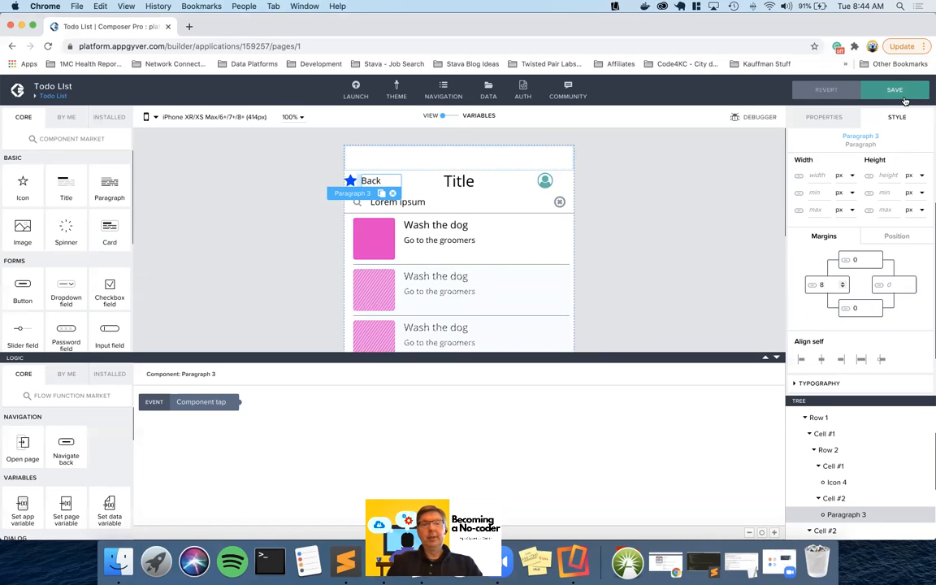
{"action": "left_click", "coordinate": [905, 95]}
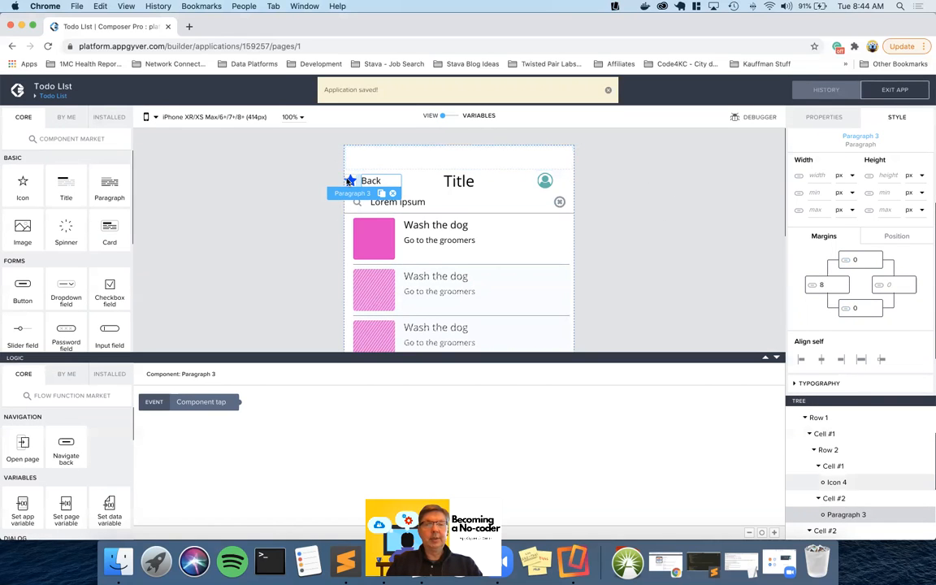
Step: Change the star icon beside the "Back" text to the angle-left icon
{"action": "left_click", "coordinate": [349, 181]}
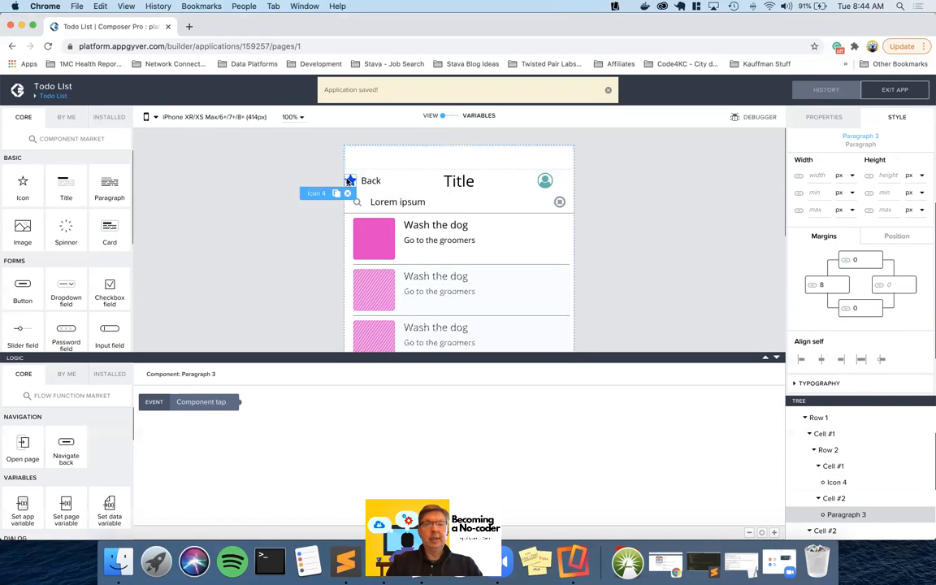
{"action": "left_click", "coordinate": [822, 117]}
{"action": "left_click", "coordinate": [833, 183]}
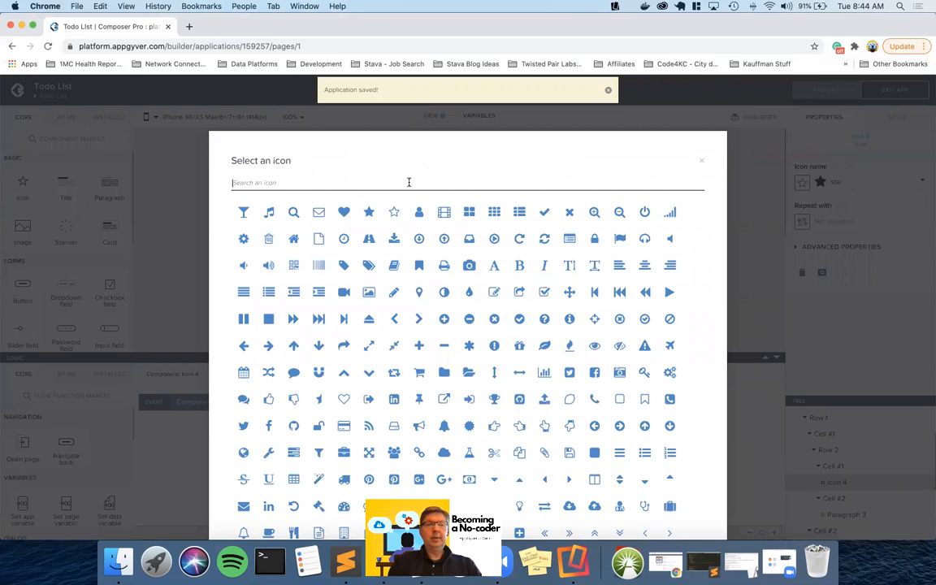
{"action": "type", "text": "left"}
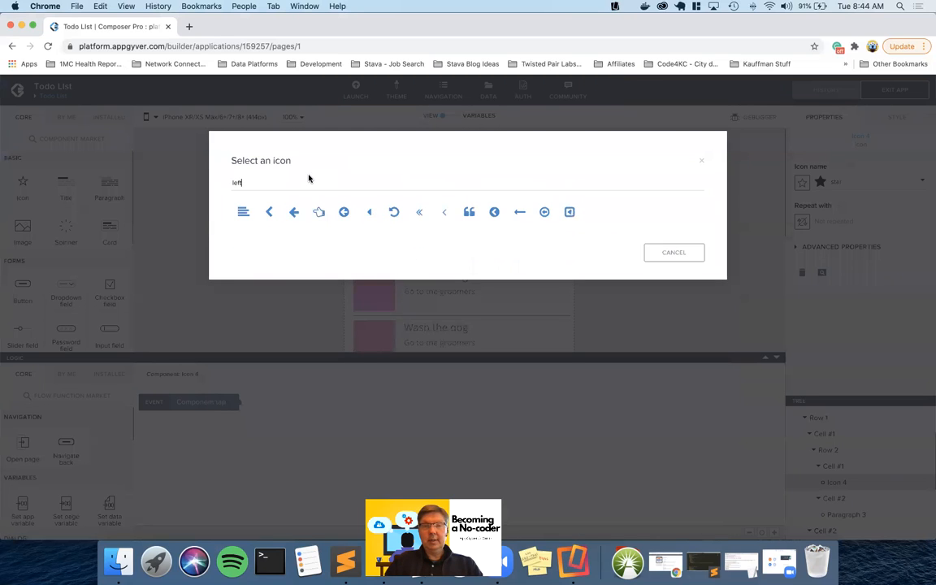
{"action": "left_click", "coordinate": [446, 212]}
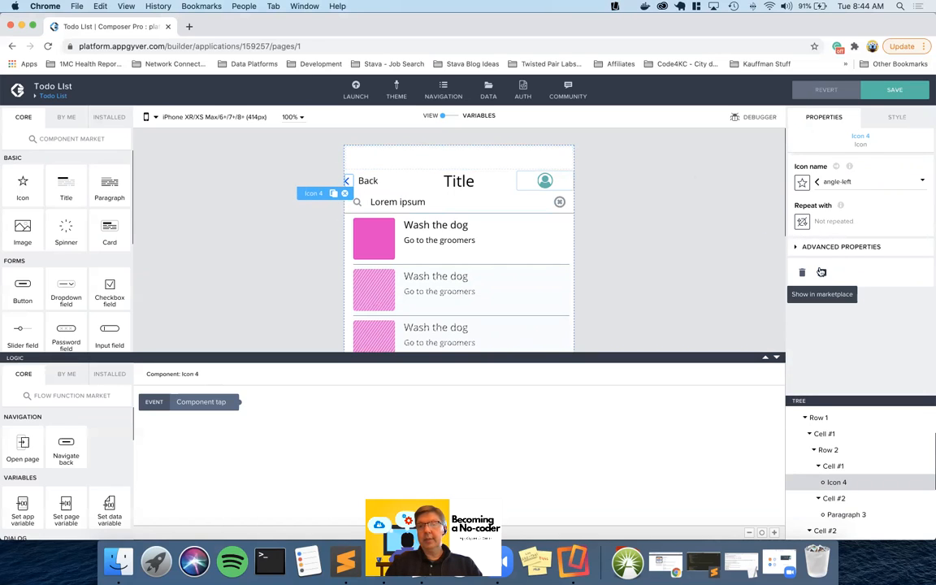
Step: Set the angle-left icon's text color to the theme variable $colorFontInformative
{"action": "left_click", "coordinate": [897, 117]}
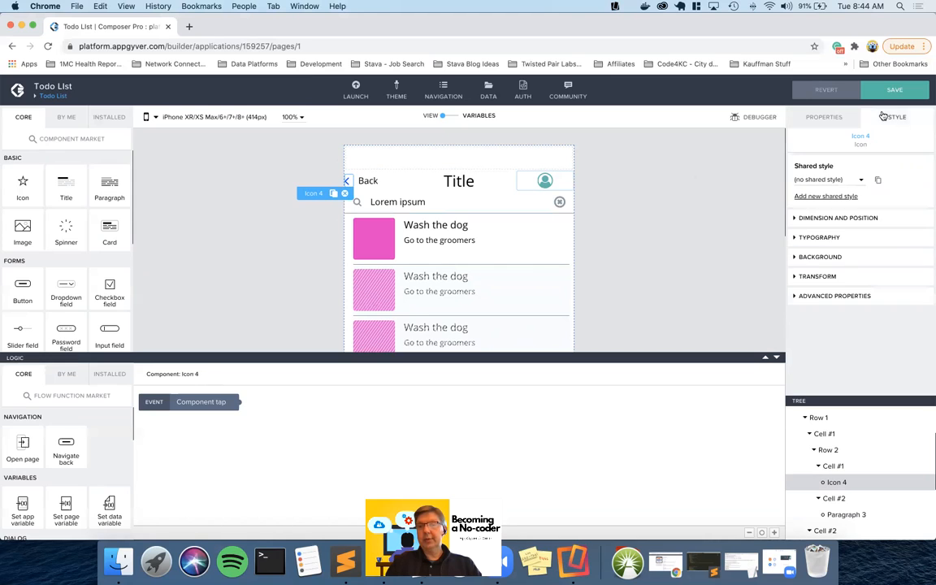
{"action": "left_click", "coordinate": [801, 236]}
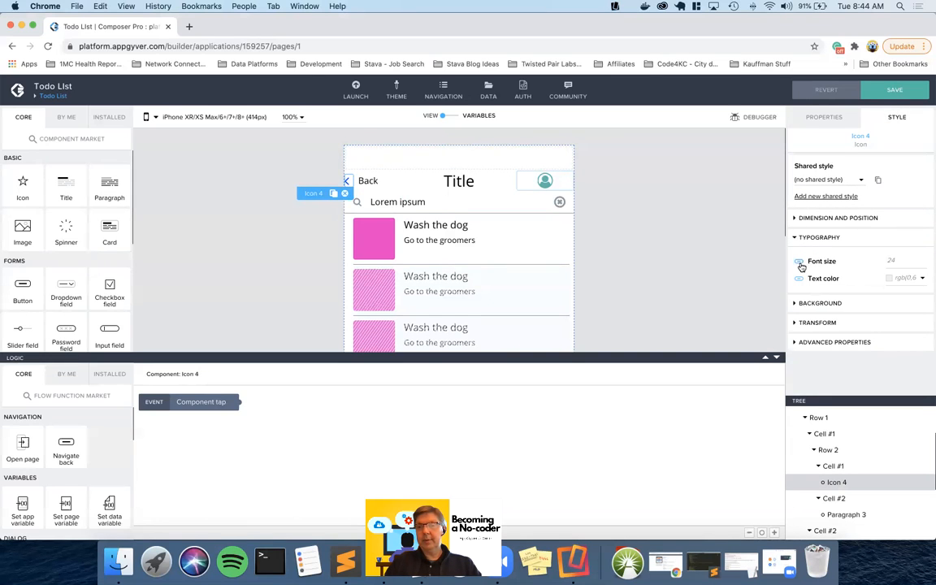
{"action": "left_click", "coordinate": [799, 280]}
{"action": "scroll", "coordinate": [821, 359], "scroll_direction": "down", "scroll_amount": 10}
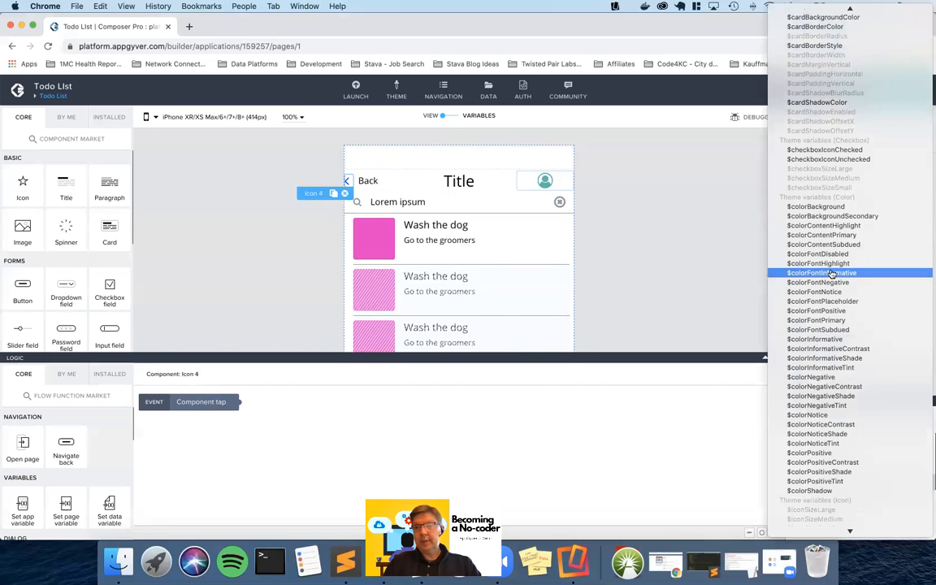
{"action": "left_click", "coordinate": [833, 273]}
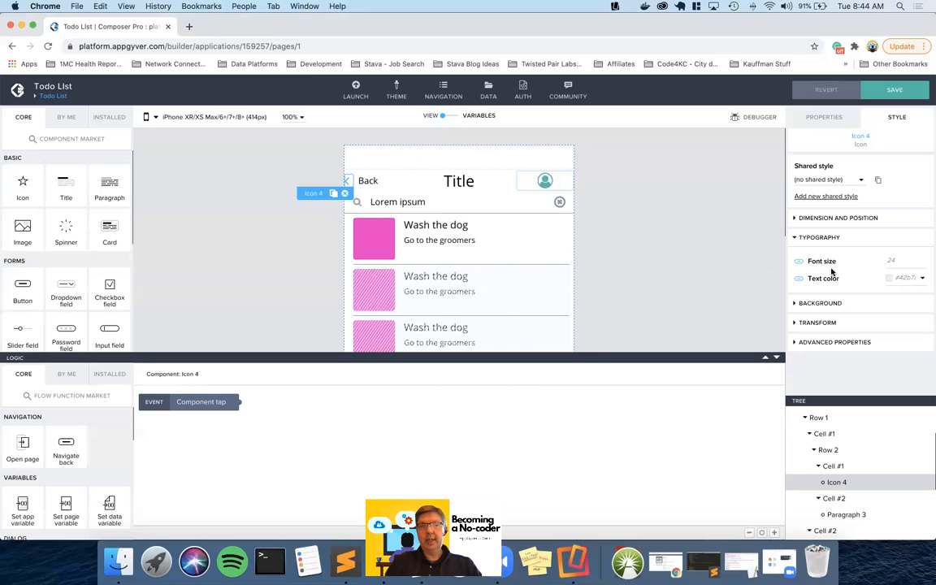
Step: Set the "Back" paragraph's text color to a subdued grey theme color and save the application
{"action": "left_click", "coordinate": [373, 182]}
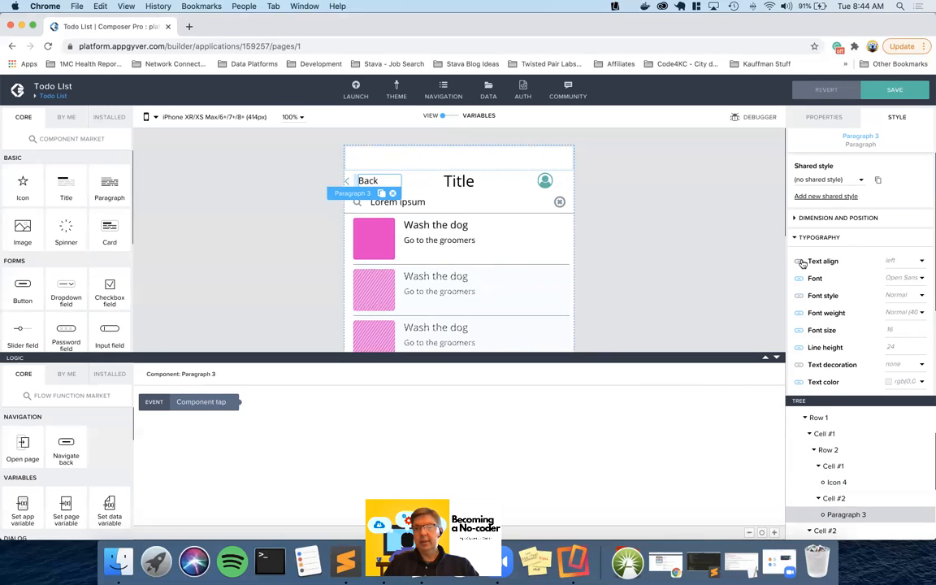
{"action": "scroll", "coordinate": [803, 325], "scroll_direction": "down", "scroll_amount": 1}
{"action": "left_click", "coordinate": [801, 338]}
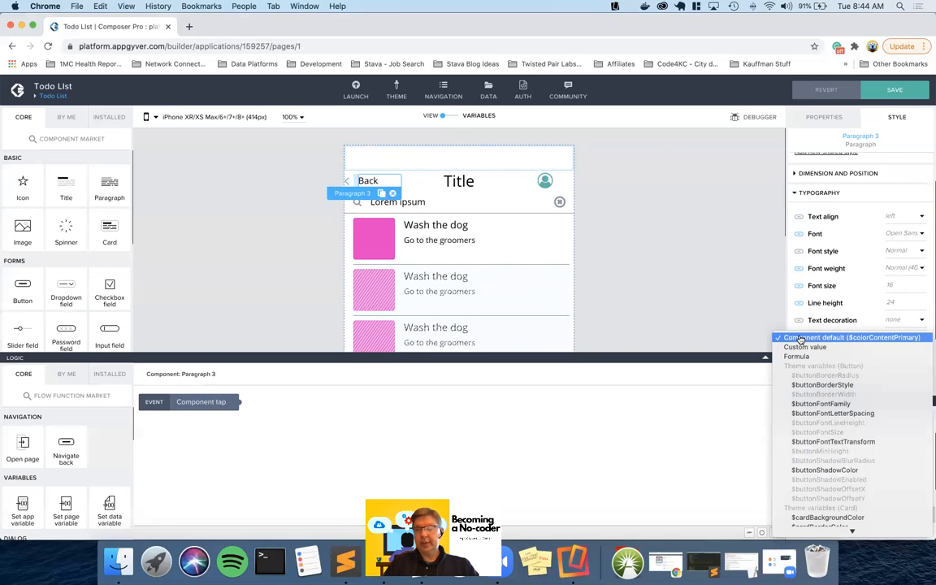
{"action": "scroll", "coordinate": [800, 339], "scroll_direction": "down", "scroll_amount": 10}
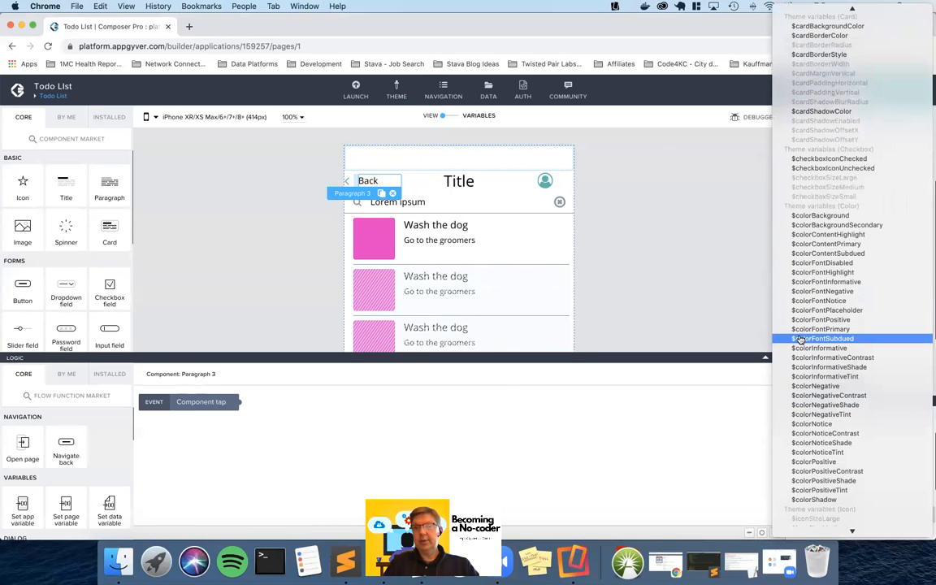
{"action": "left_click", "coordinate": [861, 244]}
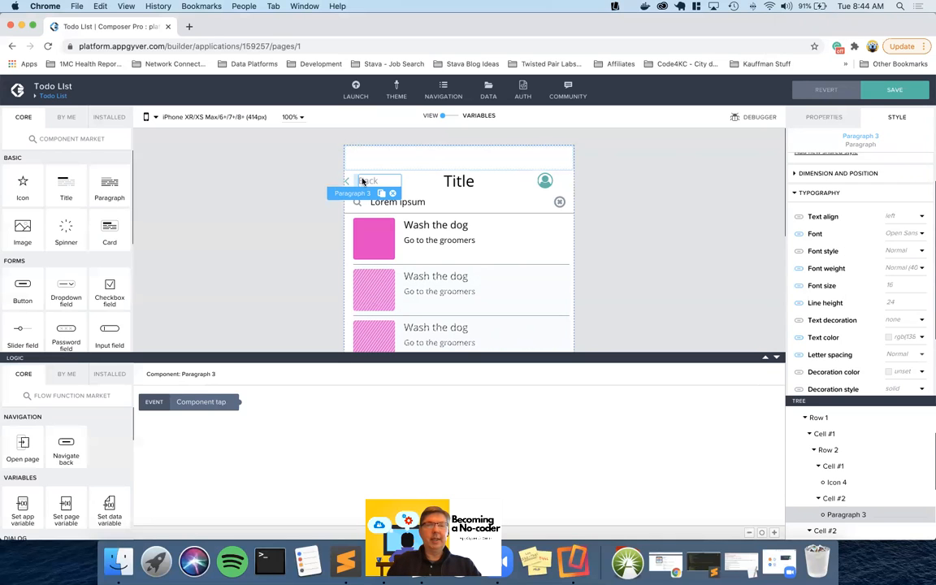
{"action": "left_click", "coordinate": [894, 92]}
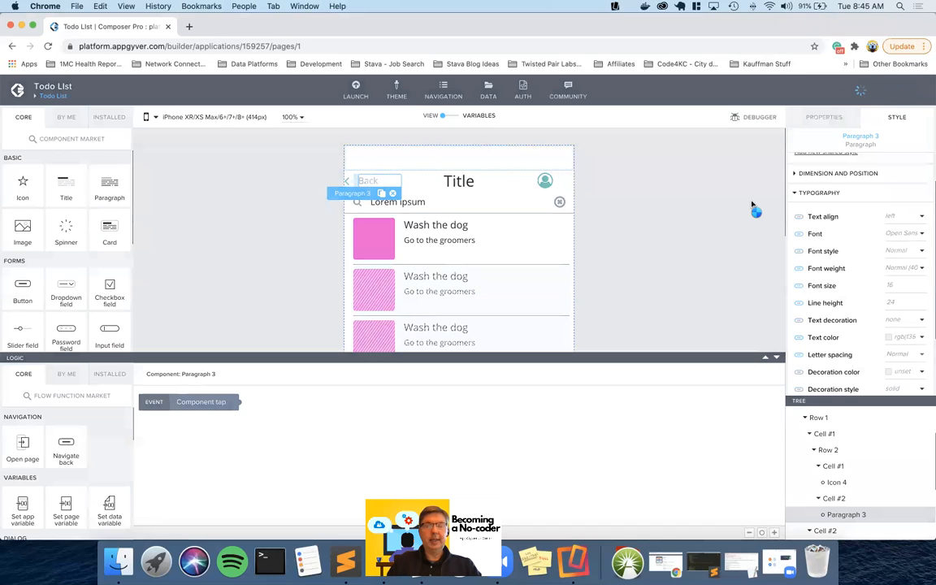
{"action": "left_click", "coordinate": [752, 206]}
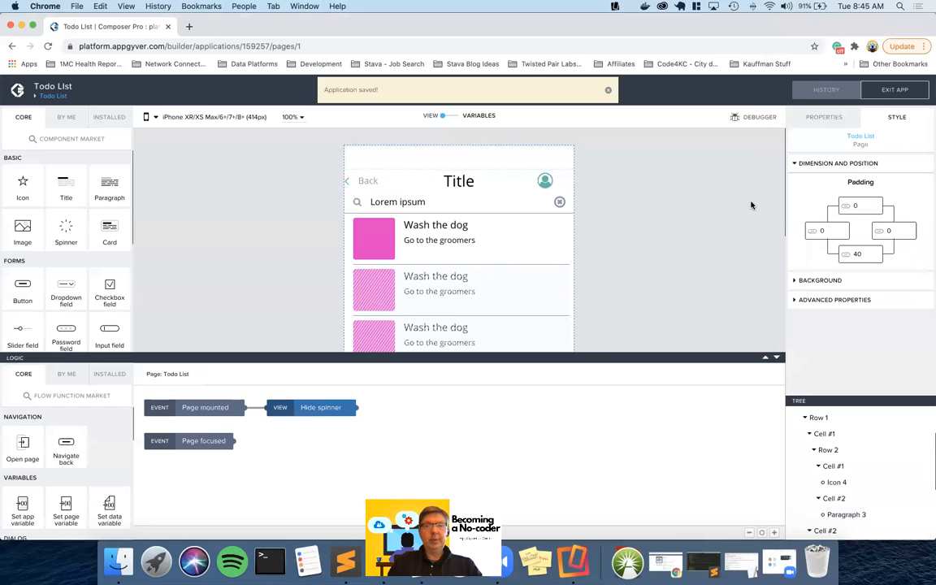
Step: Set the angle-left icon's left margin to 8
{"action": "left_click", "coordinate": [349, 182]}
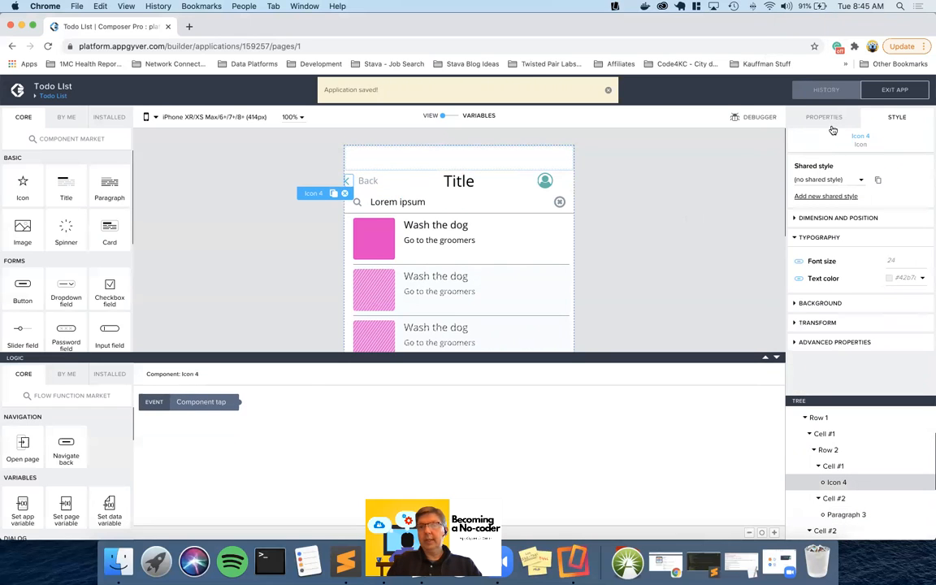
{"action": "left_click", "coordinate": [860, 218]}
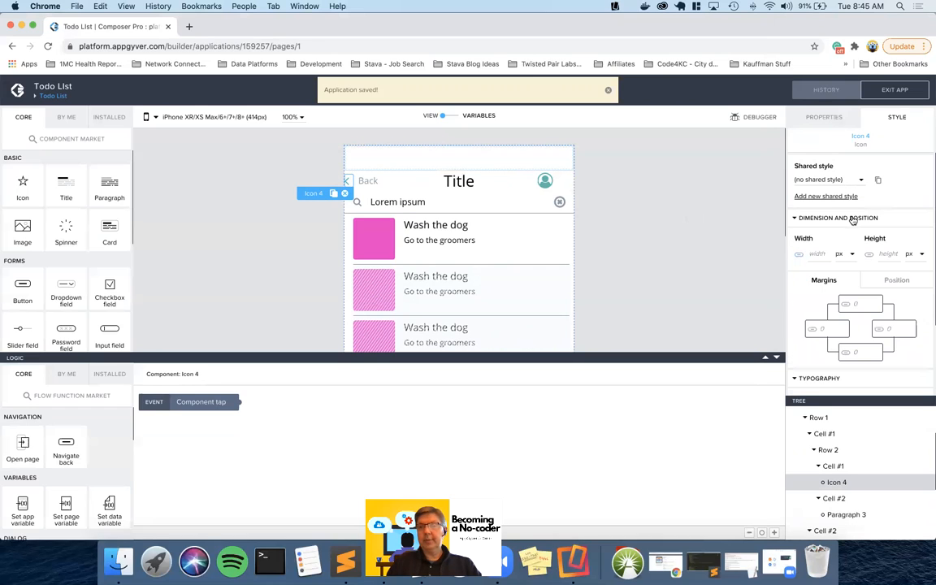
{"action": "left_click", "coordinate": [844, 328]}
{"action": "type", "text": "1"}
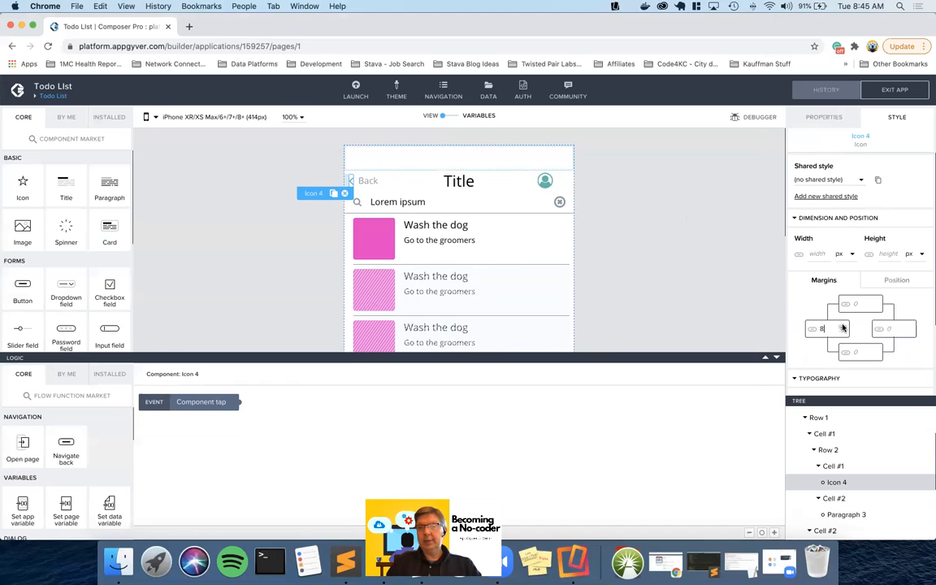
{"action": "left_click", "coordinate": [844, 327]}
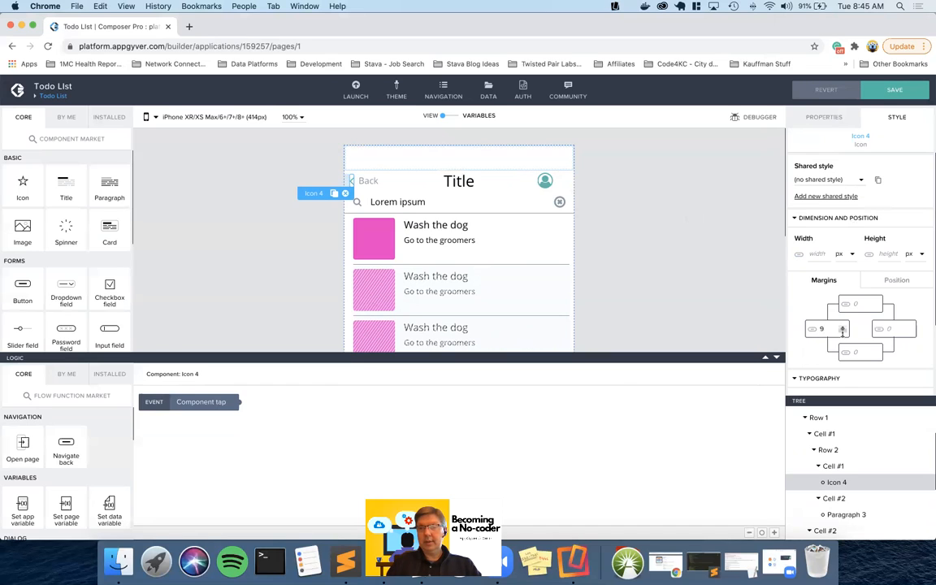
{"action": "left_click", "coordinate": [843, 331]}
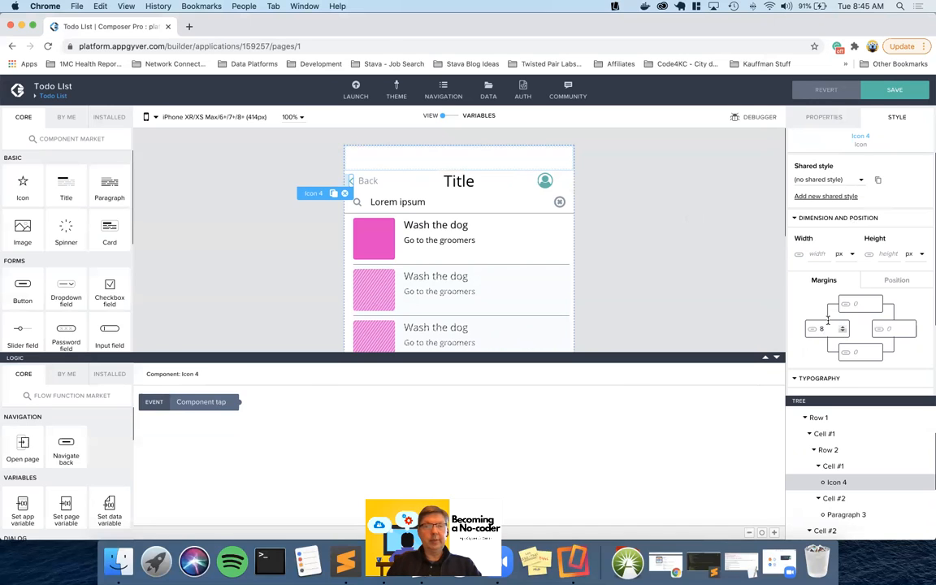
{"action": "left_click", "coordinate": [725, 265]}
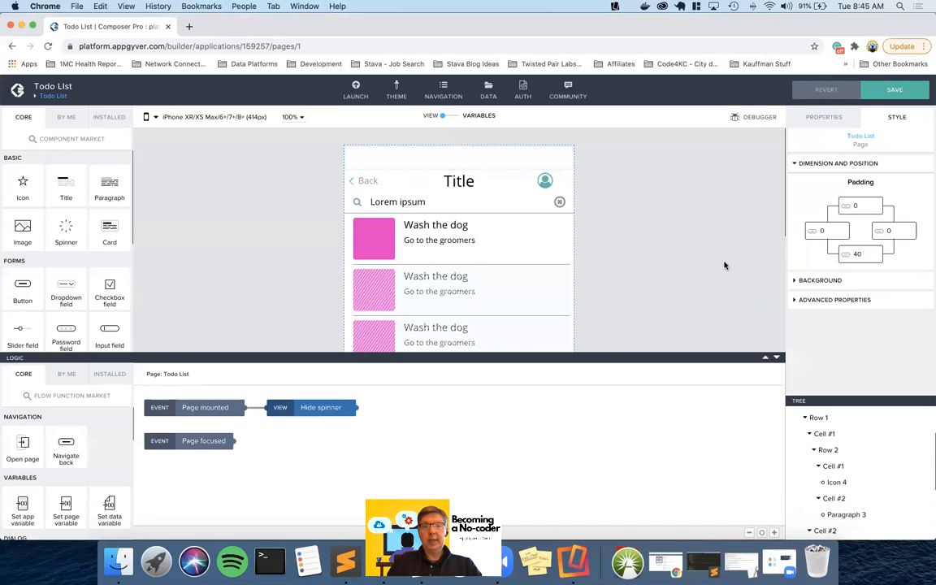
Step: Check the "Back" paragraph's margins and save the application
{"action": "left_click", "coordinate": [371, 183]}
{"action": "scroll", "coordinate": [829, 270], "scroll_direction": "down", "scroll_amount": 4}
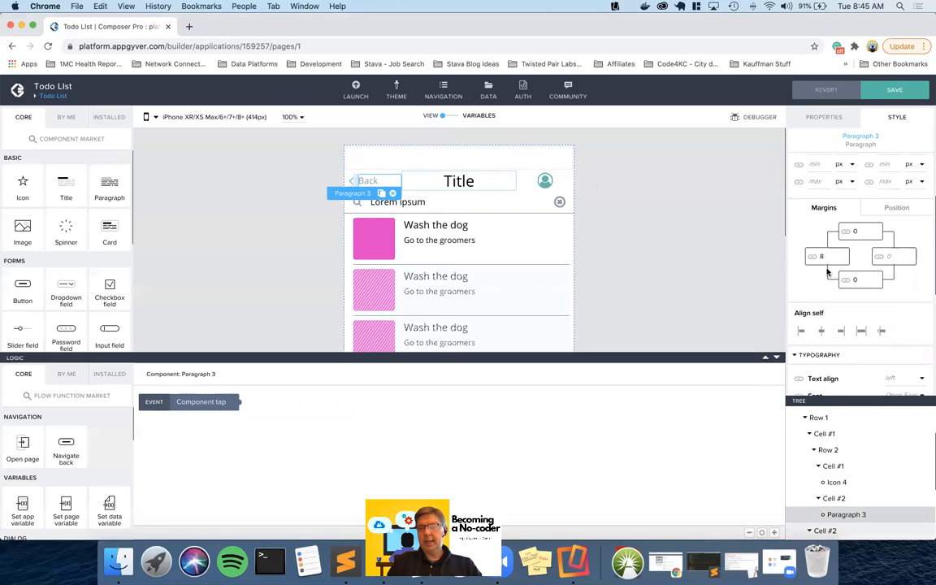
{"action": "left_click", "coordinate": [299, 207]}
{"action": "left_click", "coordinate": [896, 90]}
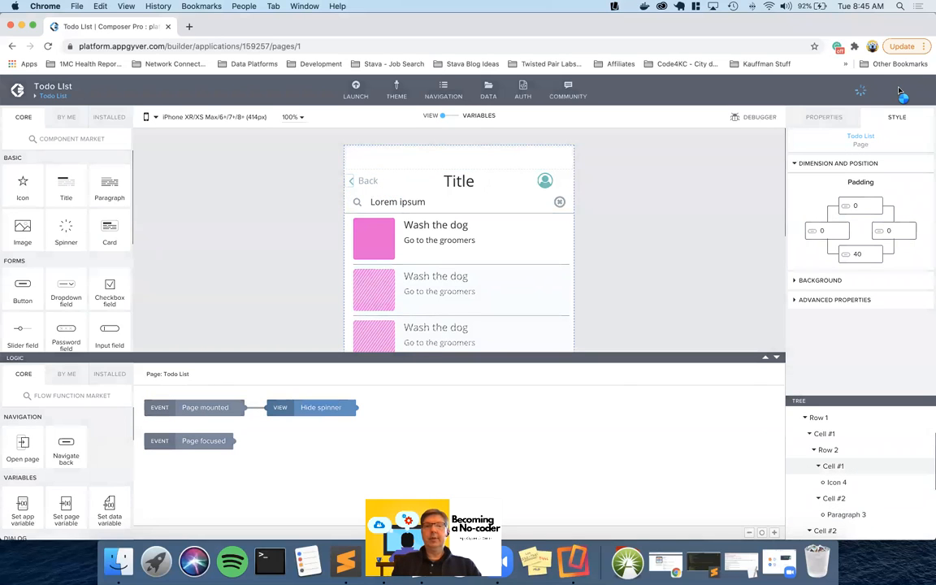
Step: Switch to Reflector 3 to view the header on the mirrored phone, and return to the page editor in Chrome
{"action": "key", "text": "ctrl+Right"}
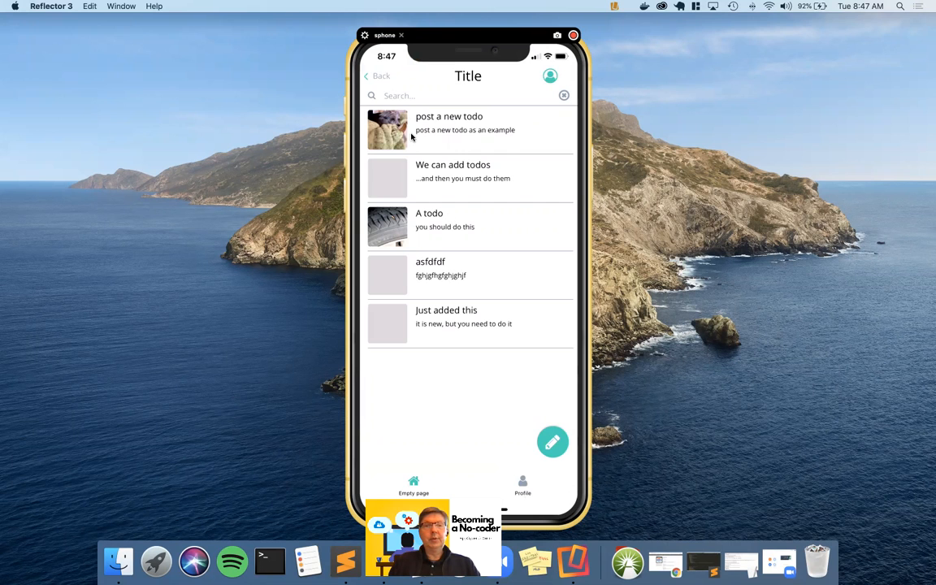
{"action": "key", "text": "ctrl+Left"}
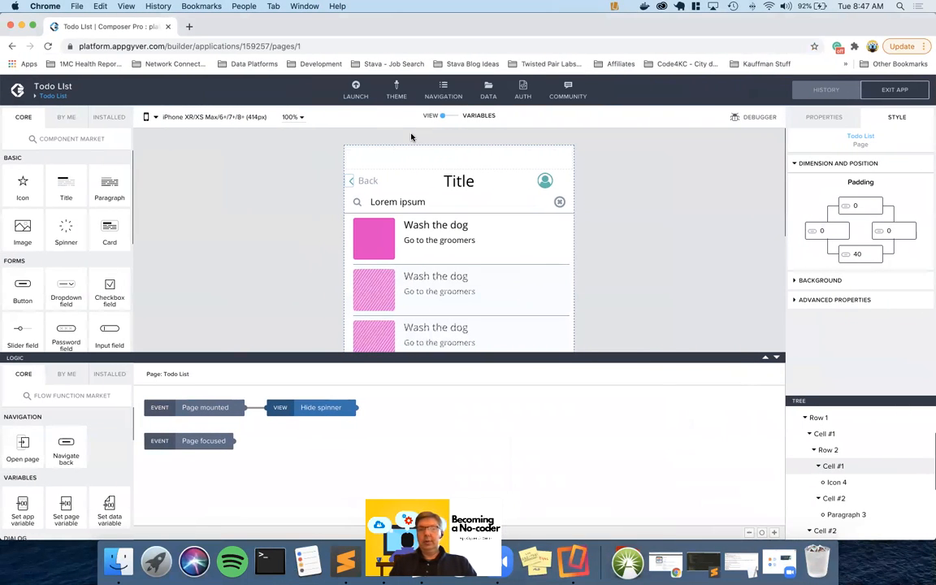
Step: Set the angle-left icon's font size to the theme variable $fontSizeH2
{"action": "left_click", "coordinate": [348, 183]}
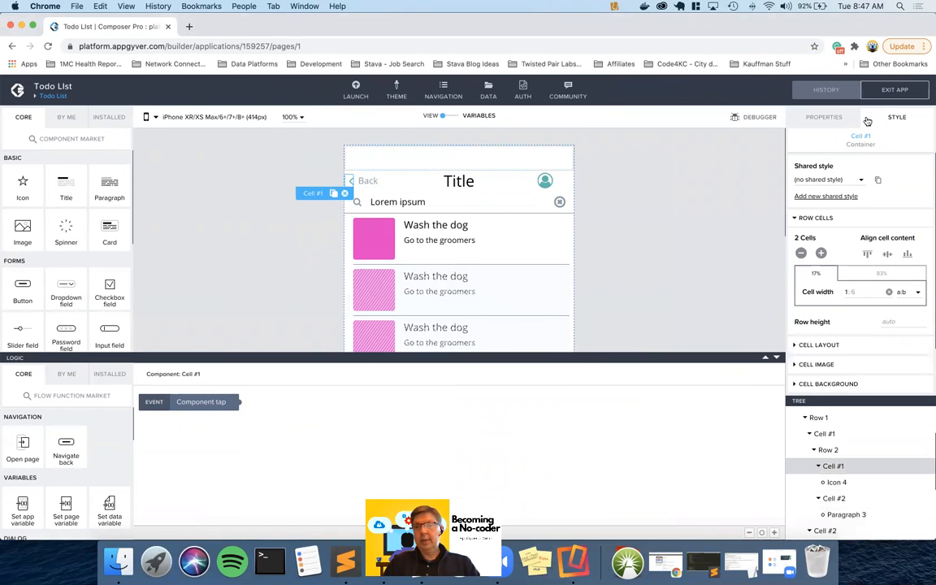
{"action": "scroll", "coordinate": [885, 236], "scroll_direction": "down", "scroll_amount": 2}
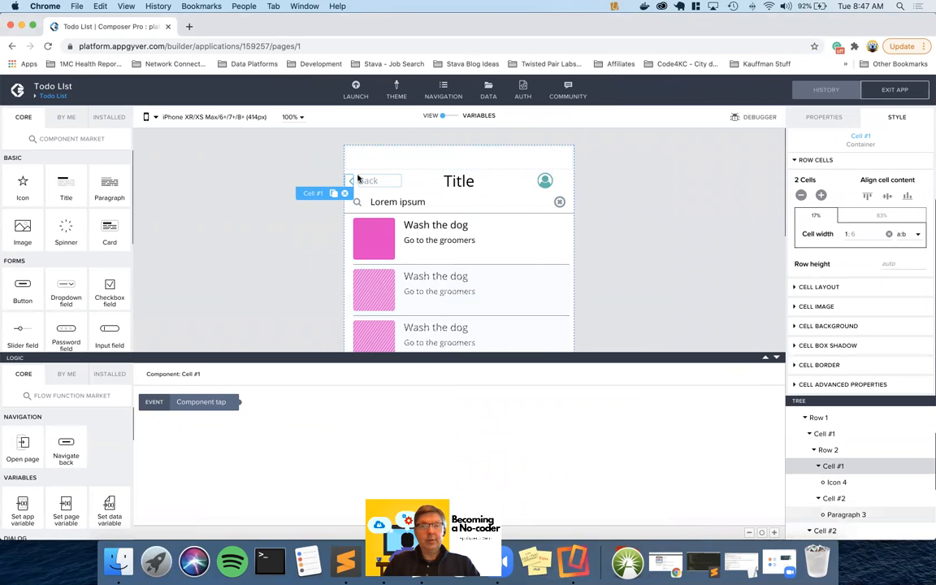
{"action": "left_click", "coordinate": [837, 483]}
{"action": "scroll", "coordinate": [842, 303], "scroll_direction": "down", "scroll_amount": 2}
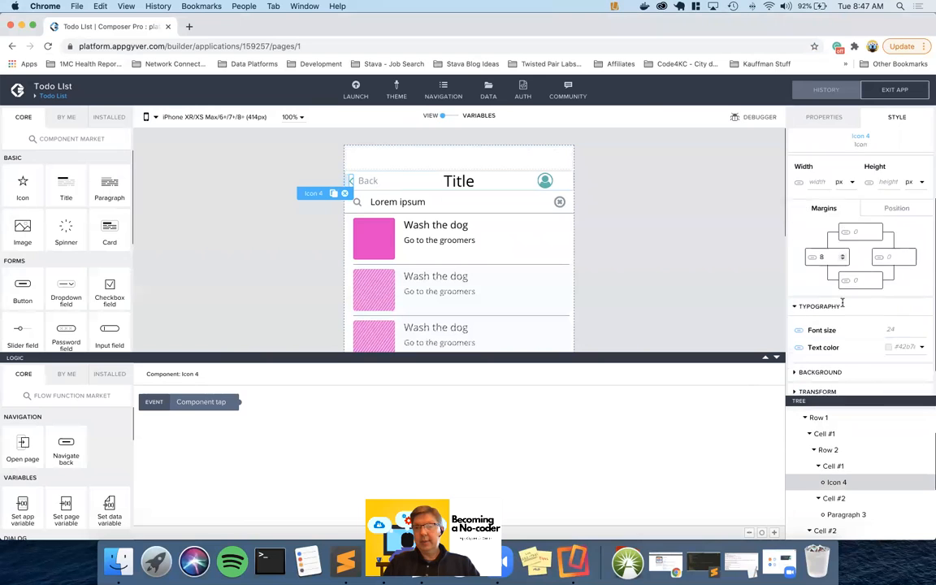
{"action": "scroll", "coordinate": [843, 304], "scroll_direction": "down", "scroll_amount": 1}
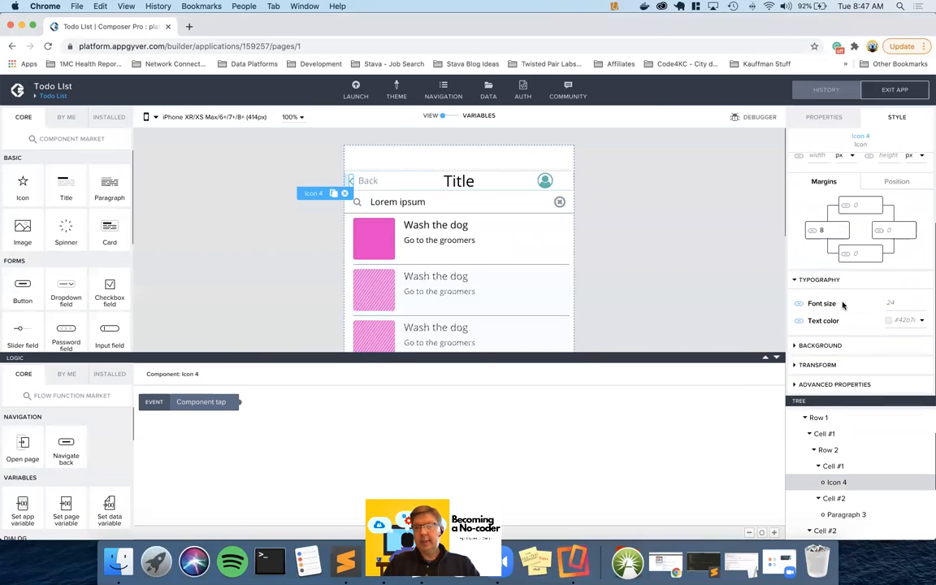
{"action": "left_click", "coordinate": [801, 304]}
{"action": "scroll", "coordinate": [840, 414], "scroll_direction": "down", "scroll_amount": 3}
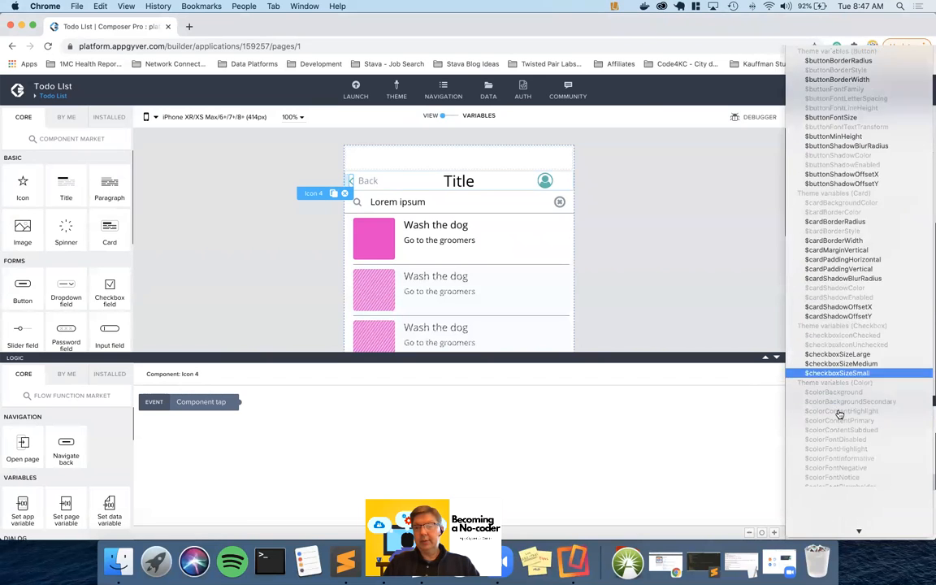
{"action": "scroll", "coordinate": [840, 415], "scroll_direction": "down", "scroll_amount": 5}
{"action": "scroll", "coordinate": [839, 415], "scroll_direction": "down", "scroll_amount": 10}
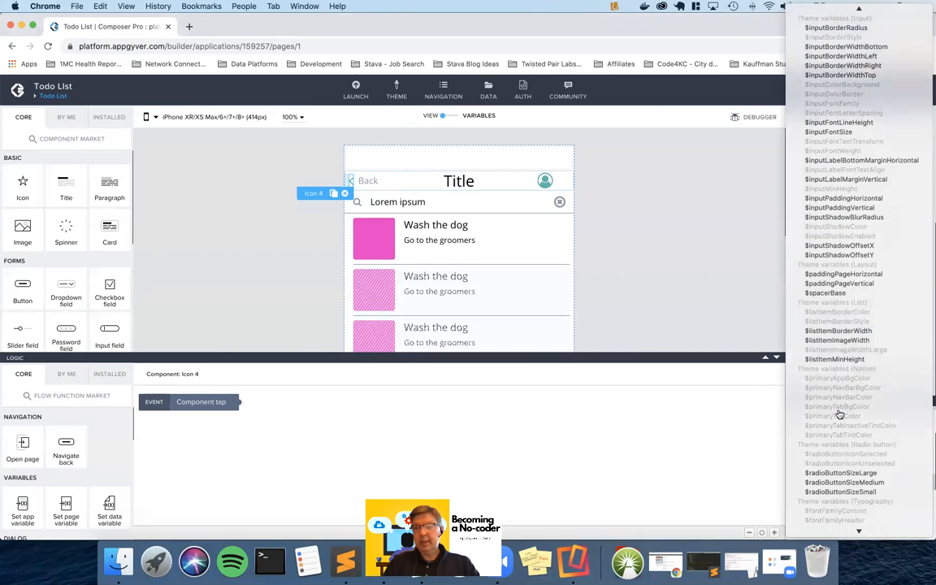
{"action": "scroll", "coordinate": [840, 414], "scroll_direction": "down", "scroll_amount": 10}
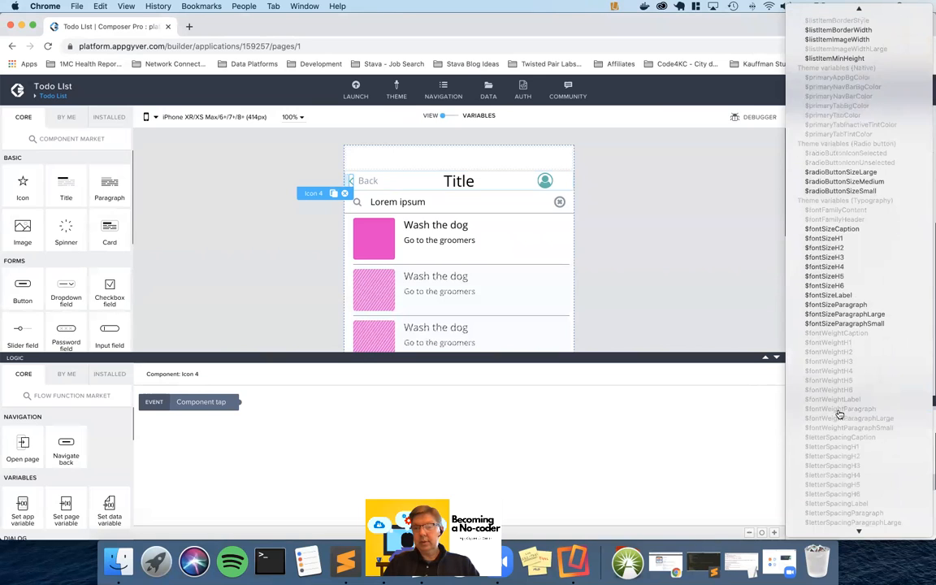
{"action": "left_click", "coordinate": [837, 253]}
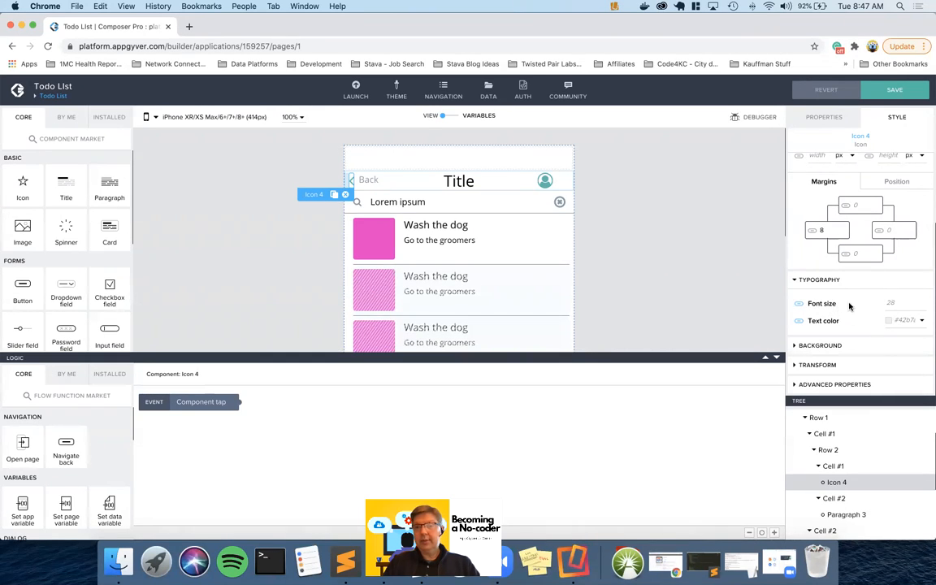
{"action": "scroll", "coordinate": [846, 309], "scroll_direction": "up", "scroll_amount": 2}
{"action": "scroll", "coordinate": [850, 306], "scroll_direction": "down", "scroll_amount": 2}
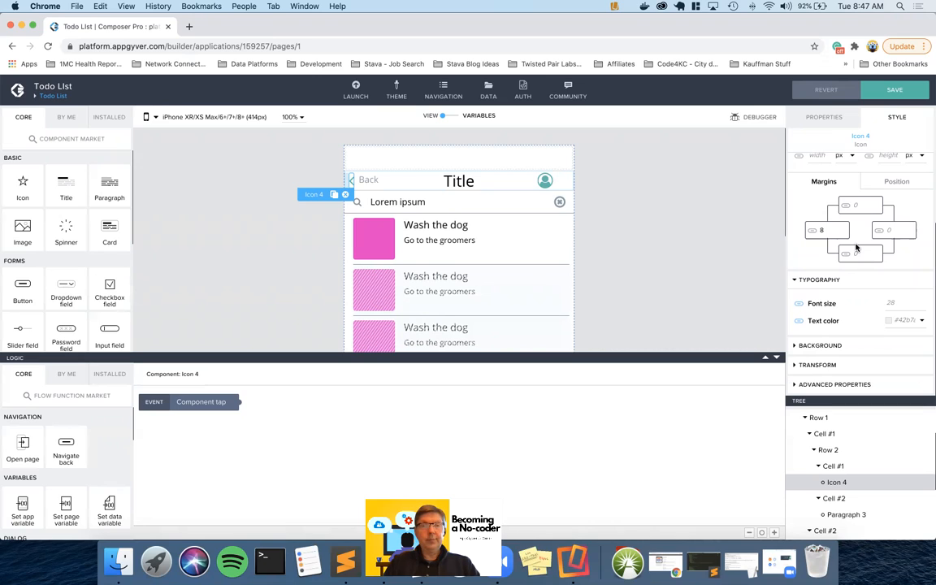
Step: Try the "Back" paragraph's font size at $fontSizeH2, and settle on $fontSizeH3
{"action": "left_click", "coordinate": [371, 180]}
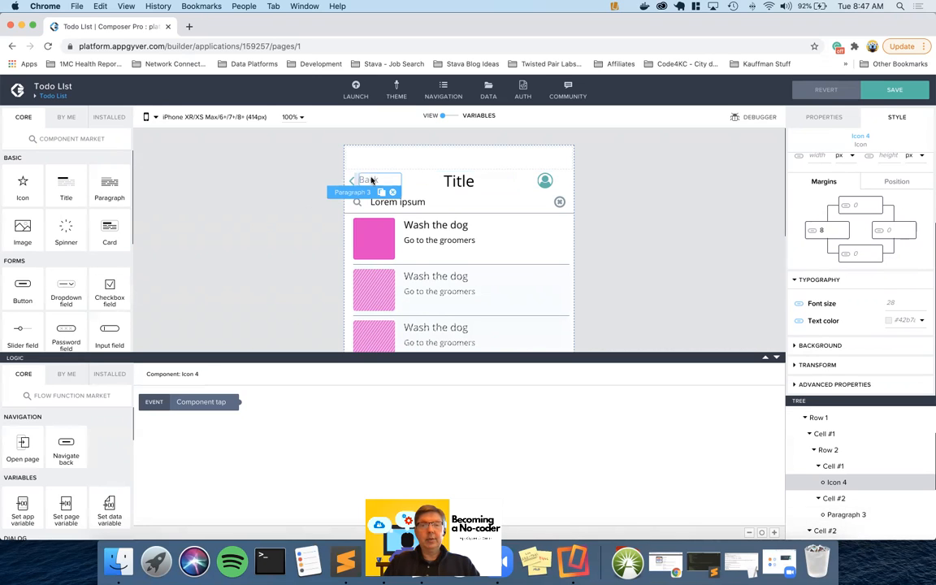
{"action": "scroll", "coordinate": [864, 272], "scroll_direction": "down", "scroll_amount": 5}
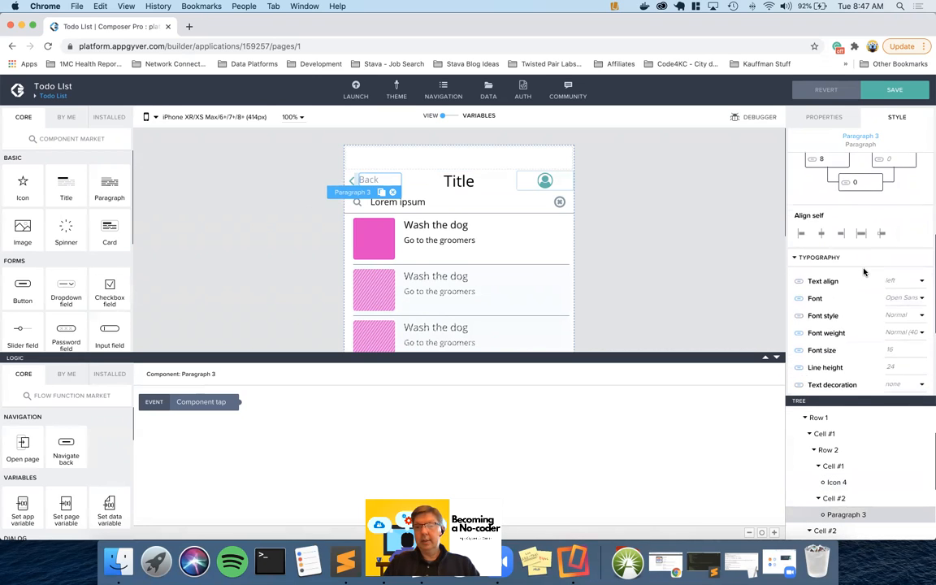
{"action": "scroll", "coordinate": [864, 272], "scroll_direction": "down", "scroll_amount": 2}
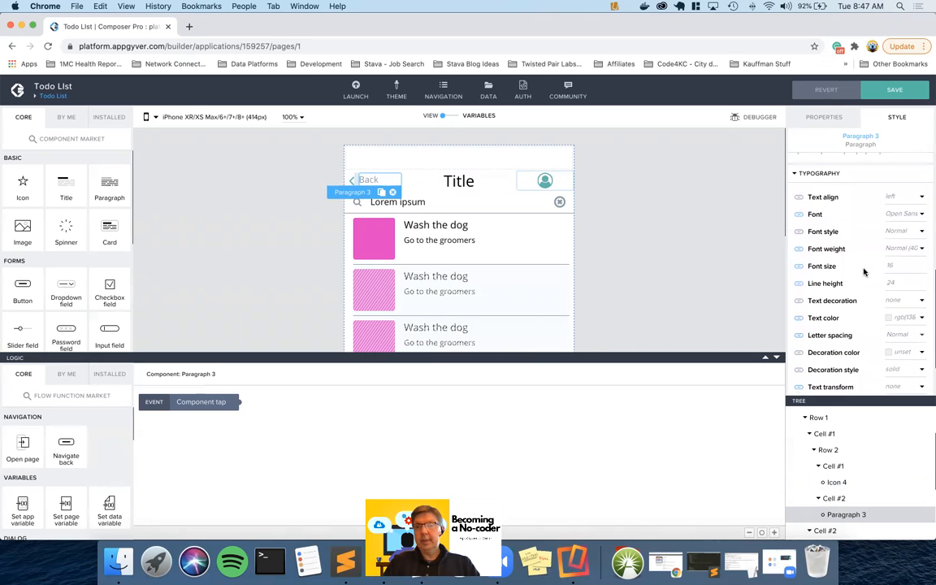
{"action": "left_click", "coordinate": [800, 266]}
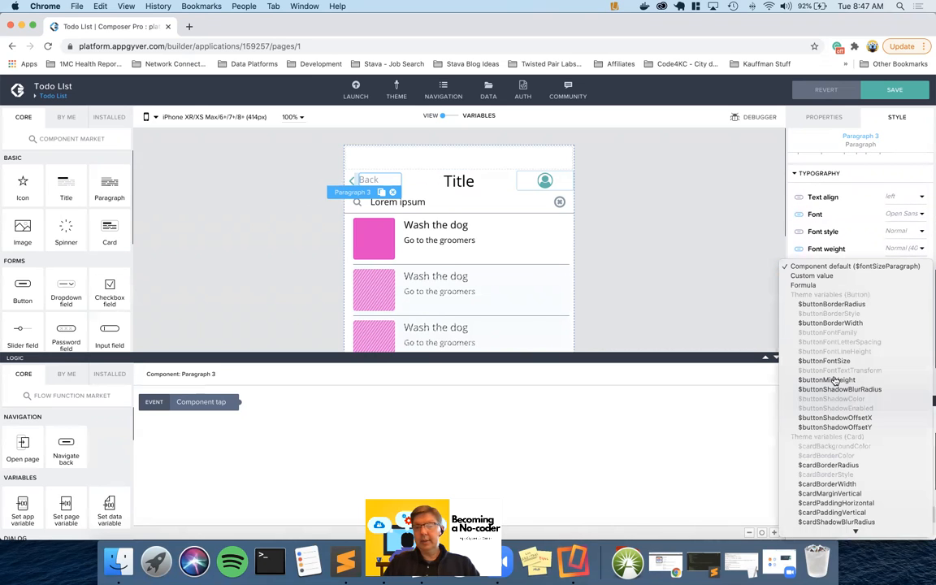
{"action": "scroll", "coordinate": [837, 382], "scroll_direction": "down", "scroll_amount": 10}
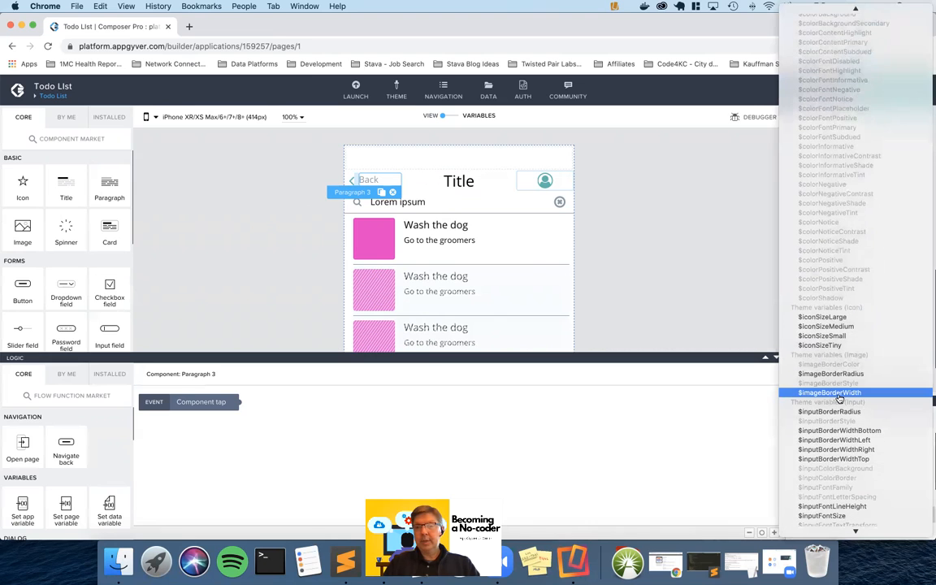
{"action": "scroll", "coordinate": [839, 398], "scroll_direction": "down", "scroll_amount": 10}
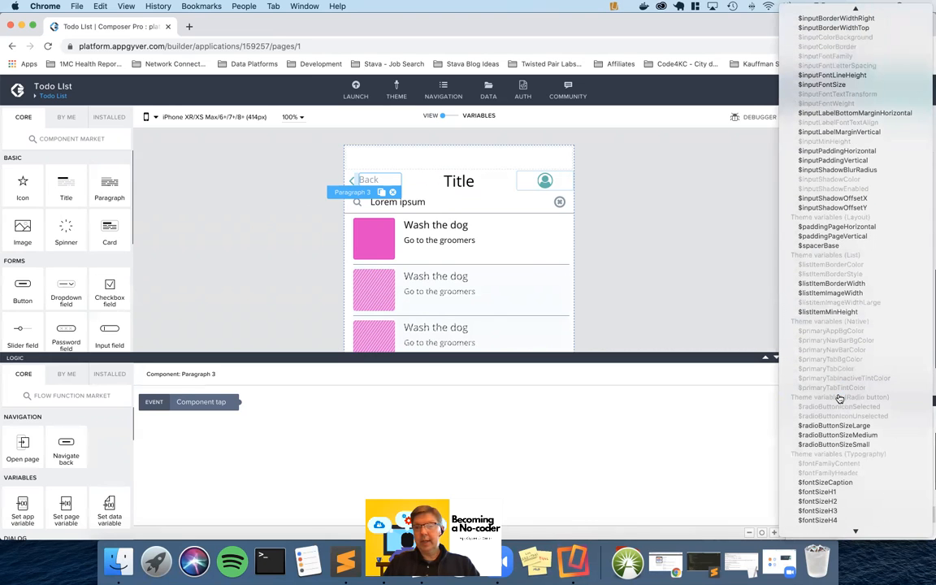
{"action": "scroll", "coordinate": [840, 398], "scroll_direction": "down", "scroll_amount": 4}
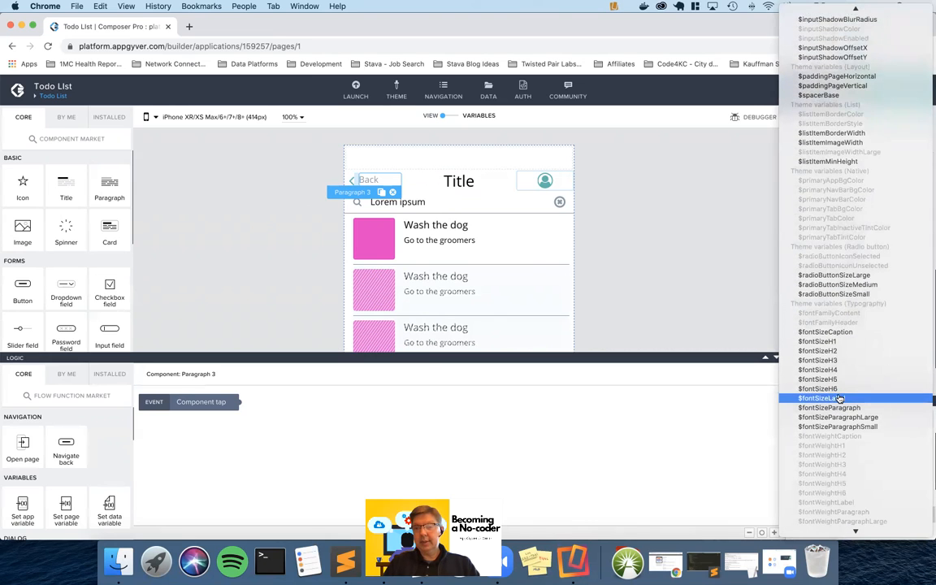
{"action": "left_click", "coordinate": [823, 352]}
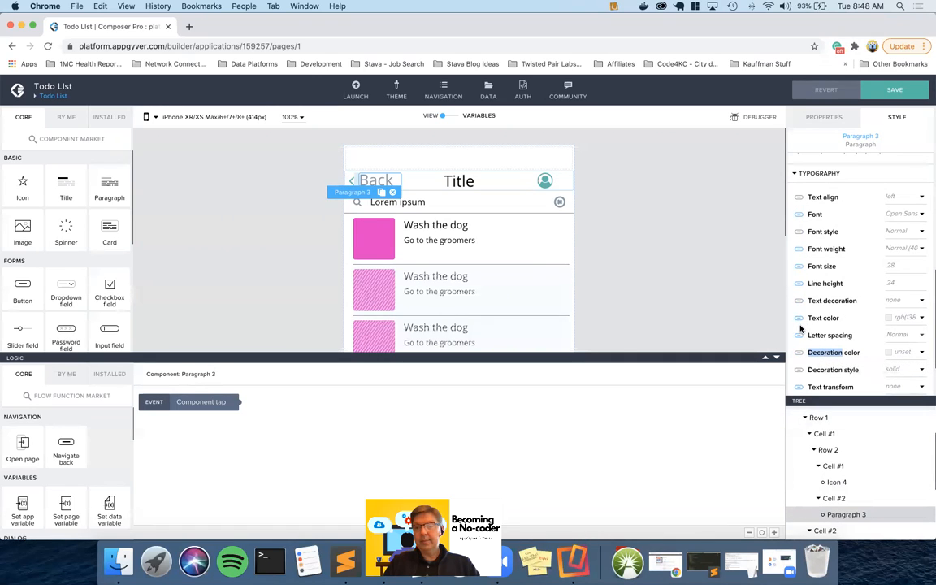
{"action": "left_click", "coordinate": [799, 269]}
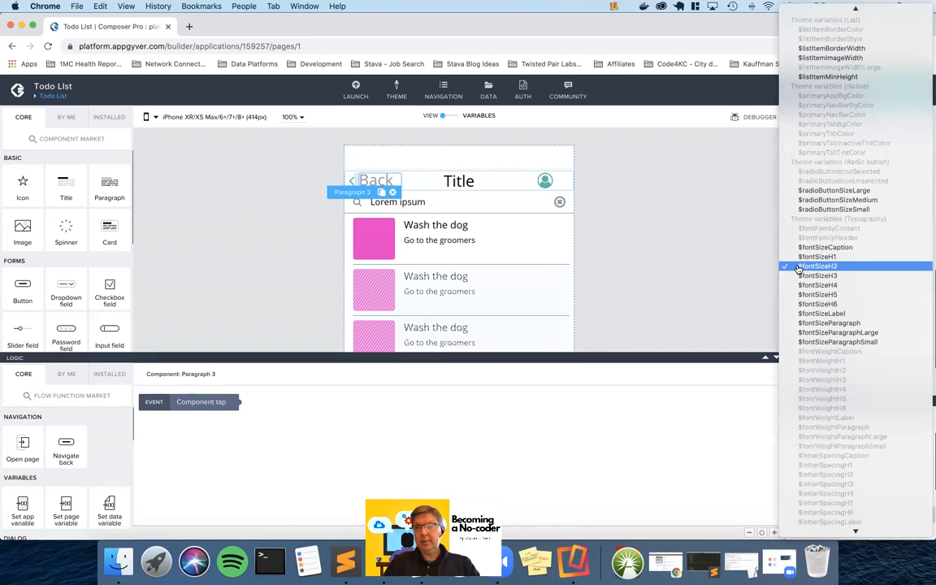
{"action": "left_click", "coordinate": [800, 276]}
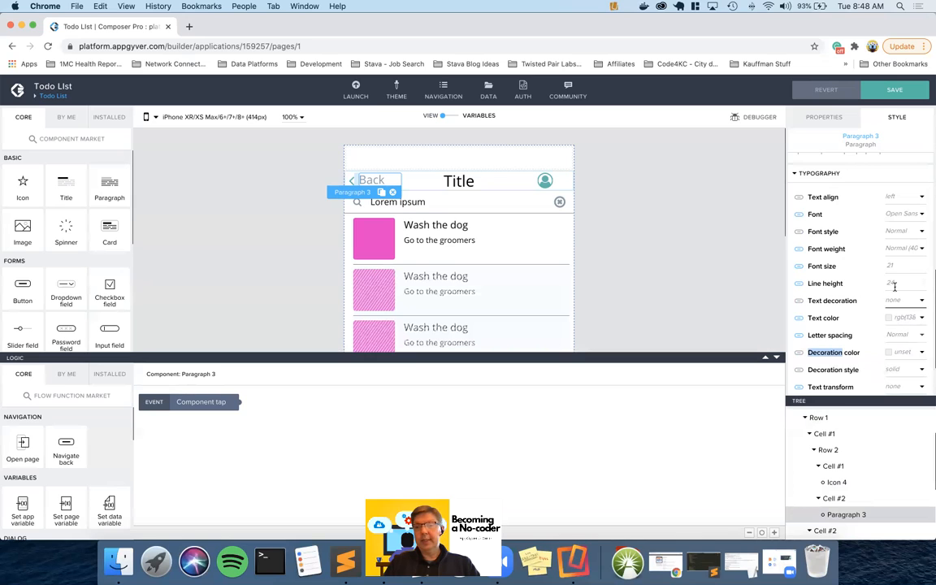
Step: Set the "Back" paragraph's line height to the theme variable that gives 21, and save the application
{"action": "left_click", "coordinate": [800, 287]}
{"action": "scroll", "coordinate": [831, 416], "scroll_direction": "down", "scroll_amount": 10}
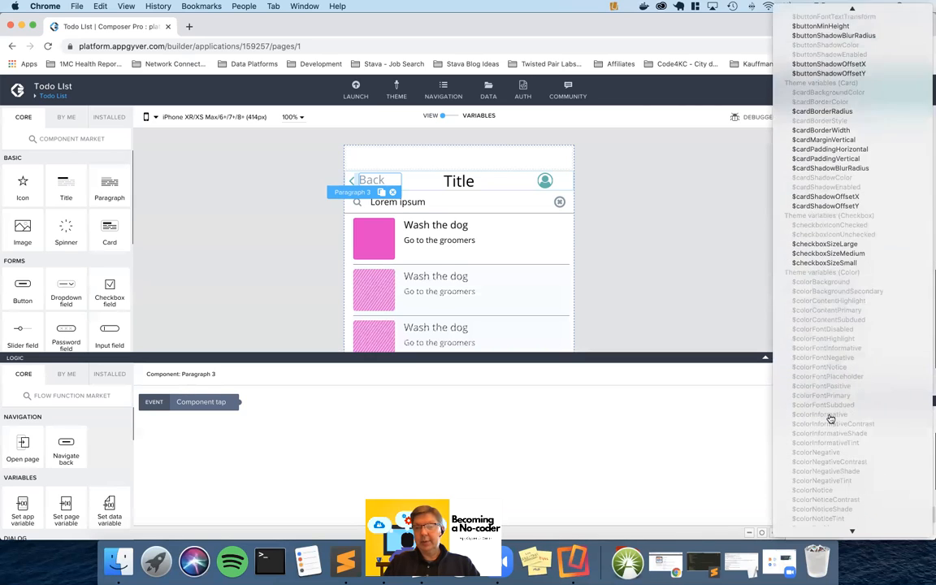
{"action": "scroll", "coordinate": [831, 419], "scroll_direction": "down", "scroll_amount": 15}
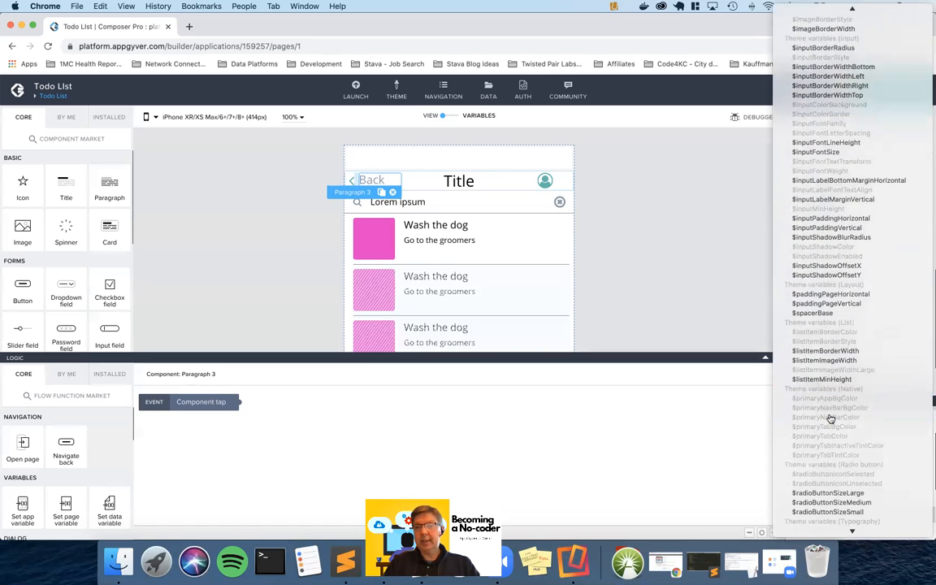
{"action": "scroll", "coordinate": [831, 419], "scroll_direction": "down", "scroll_amount": 10}
{"action": "scroll", "coordinate": [831, 418], "scroll_direction": "up", "scroll_amount": 10}
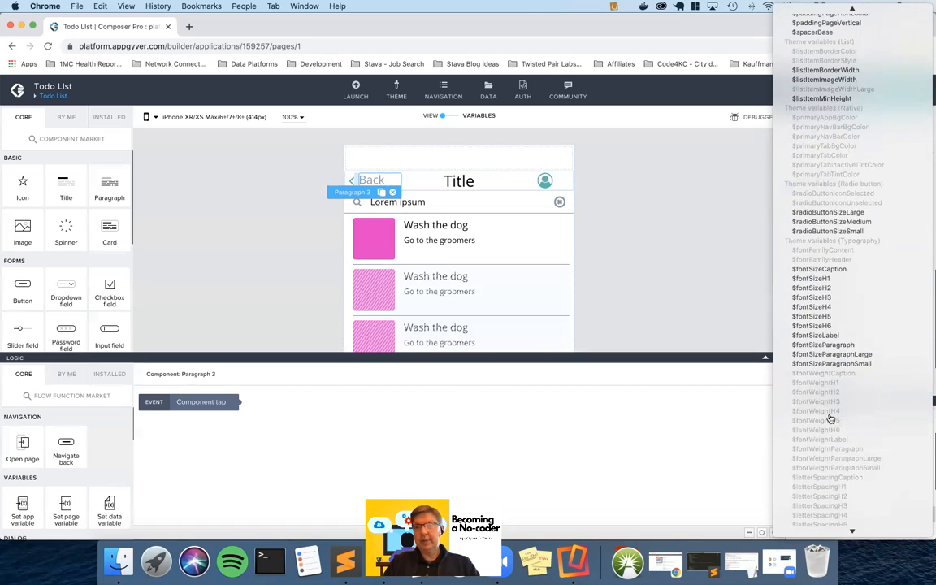
{"action": "left_click", "coordinate": [826, 391]}
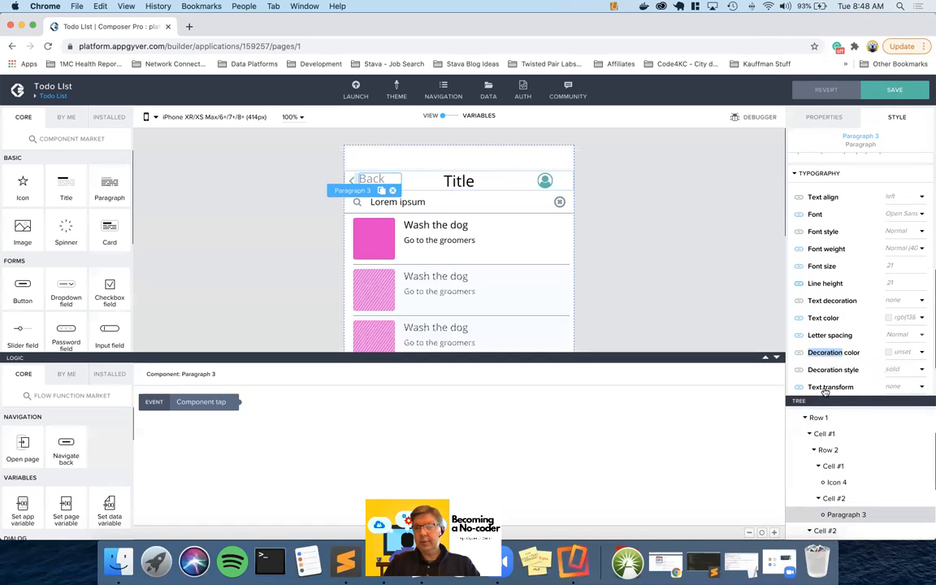
{"action": "left_click", "coordinate": [894, 89]}
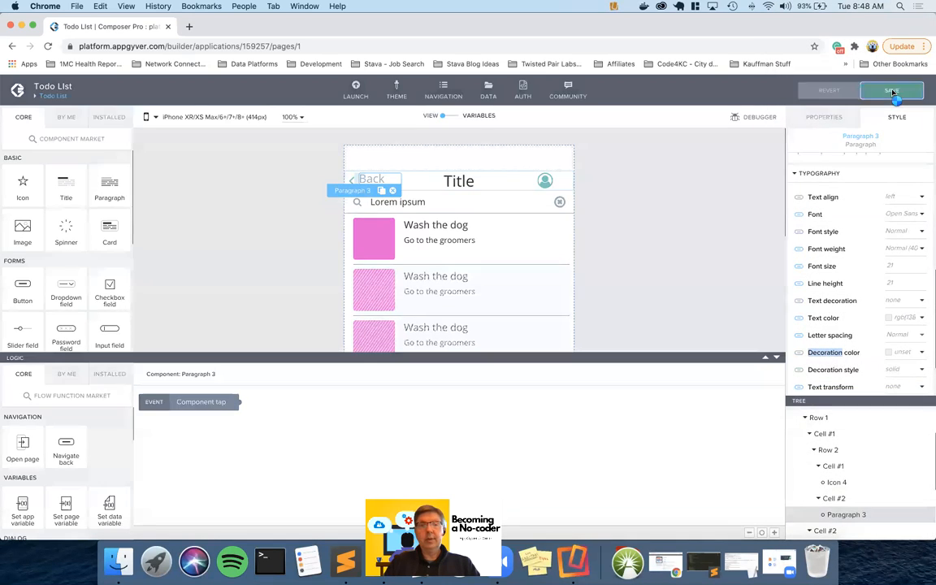
Step: Justify the "Back" cell's content vertically to the middle, align its items horizontally to the left, and save the application
{"action": "left_click", "coordinate": [374, 182]}
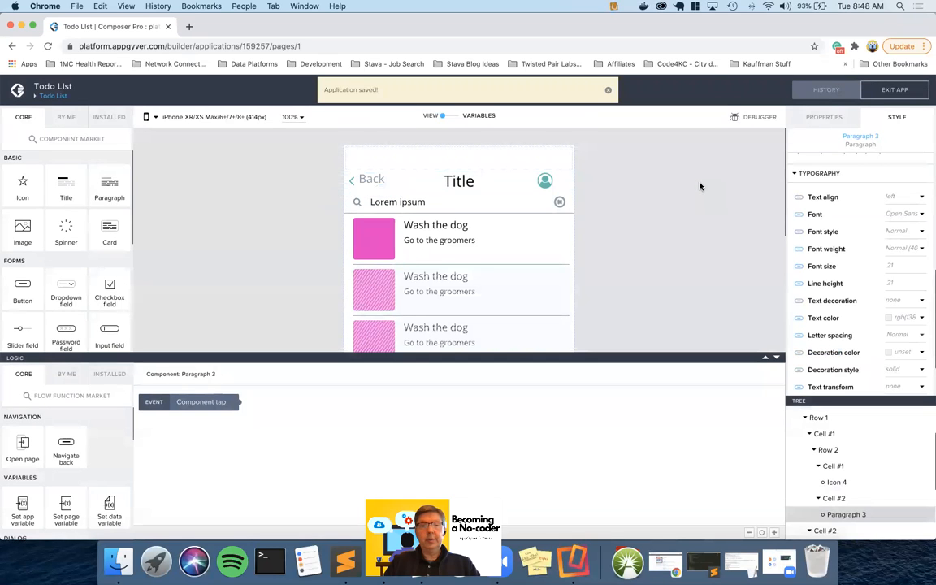
{"action": "left_click", "coordinate": [373, 185]}
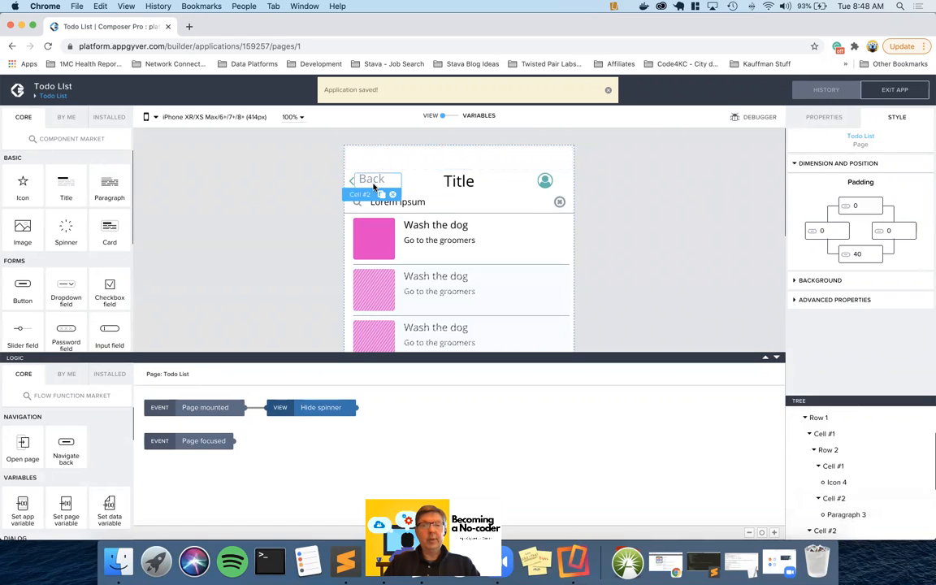
{"action": "left_click", "coordinate": [829, 344]}
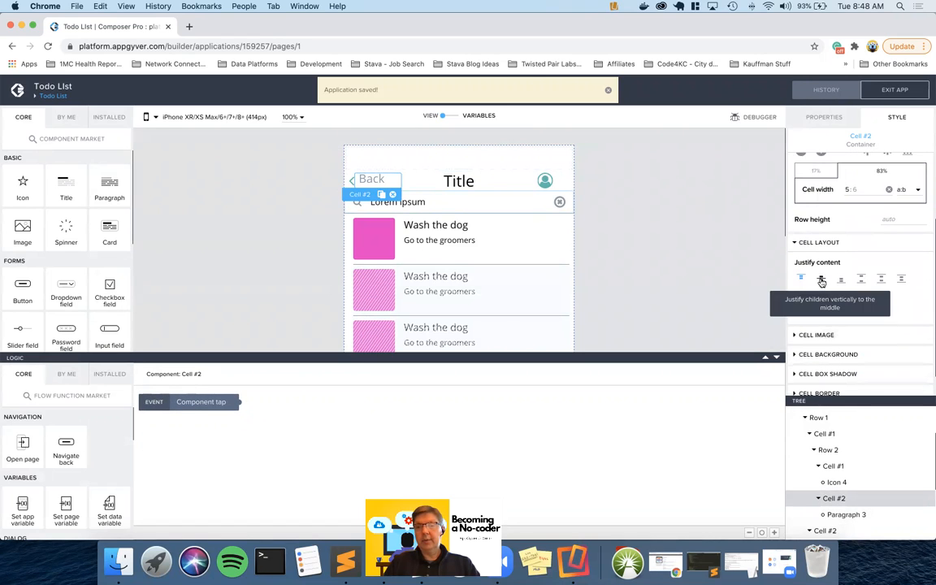
{"action": "left_click", "coordinate": [822, 281]}
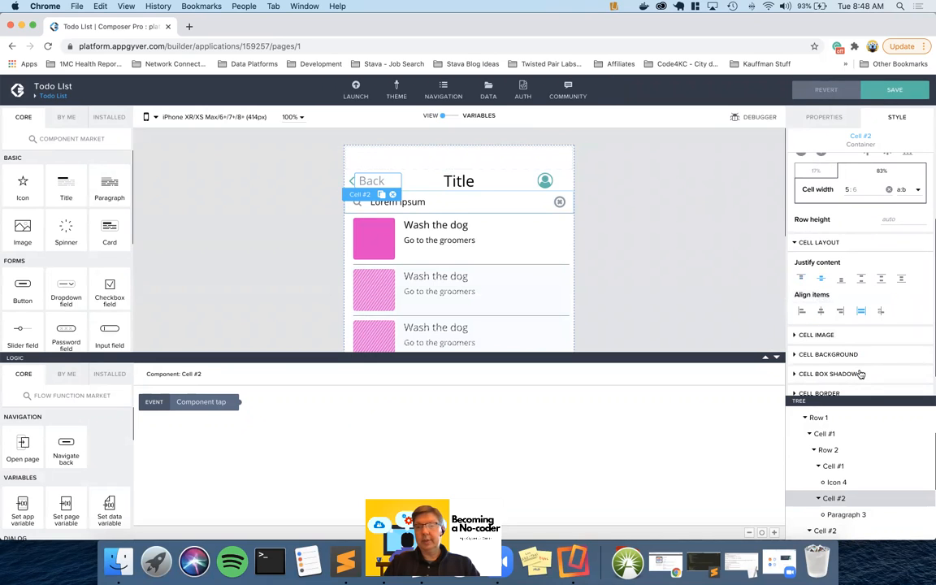
{"action": "left_click", "coordinate": [821, 312]}
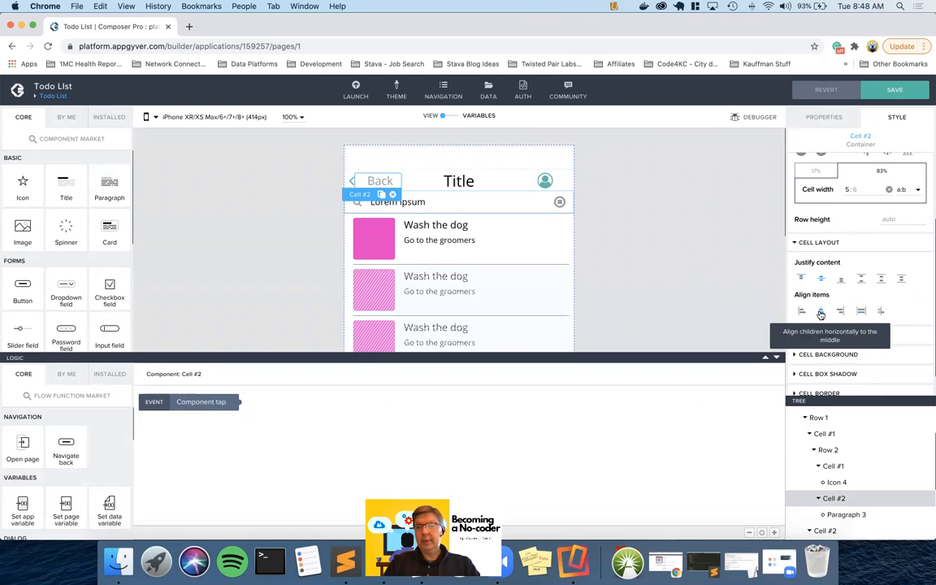
{"action": "left_click", "coordinate": [801, 312]}
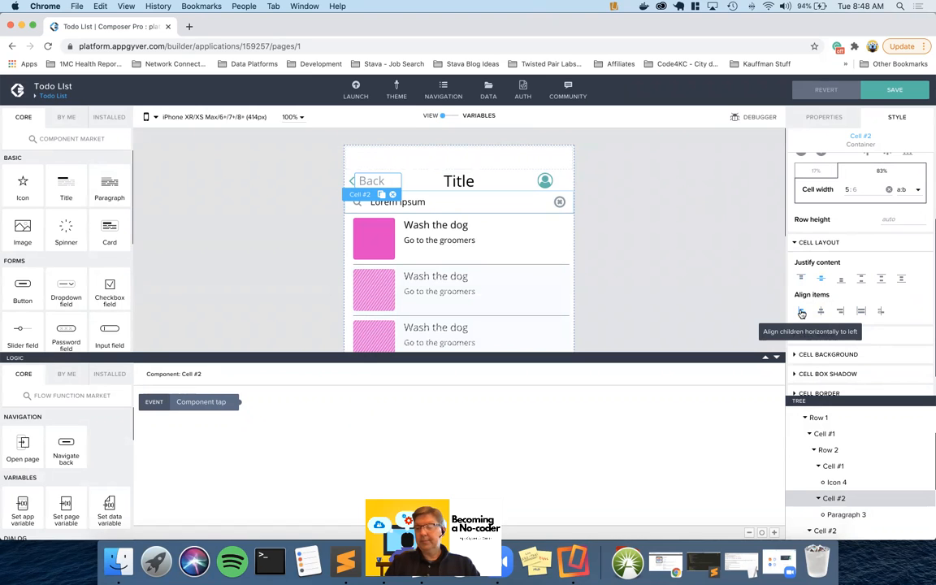
{"action": "left_click", "coordinate": [897, 93]}
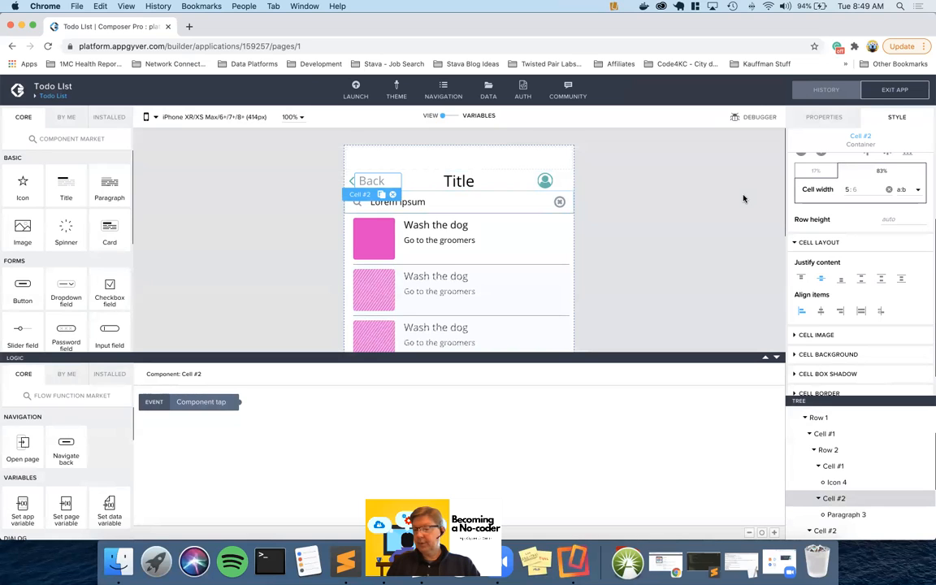
{"action": "left_click", "coordinate": [687, 209]}
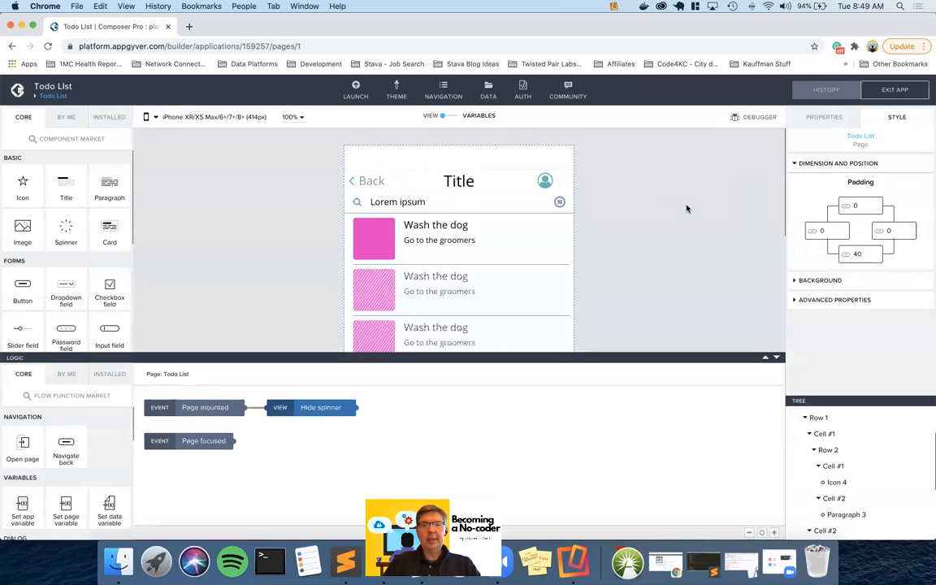
Step: Set the teal user icon's font size to the theme variable $fontSizeH1
{"action": "left_click", "coordinate": [546, 180]}
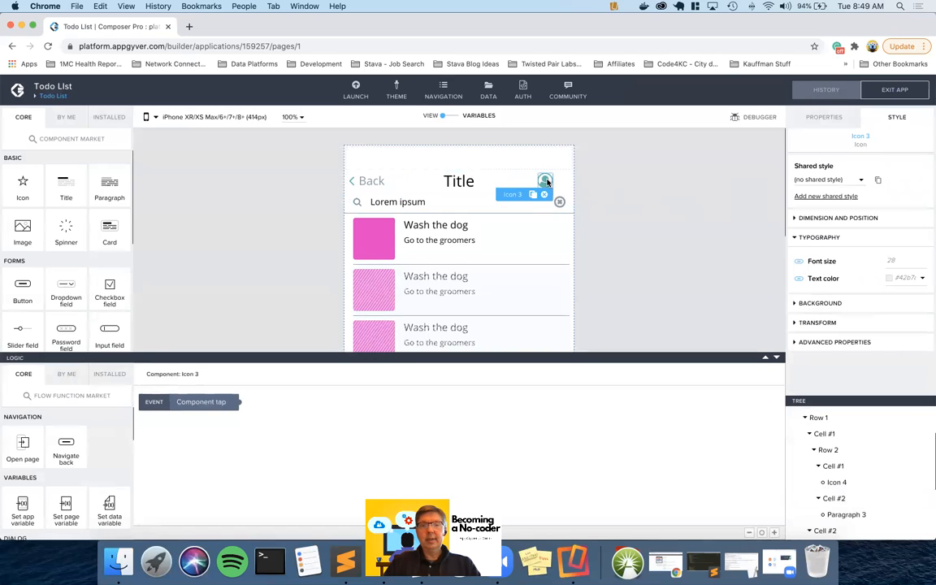
{"action": "left_click", "coordinate": [799, 261]}
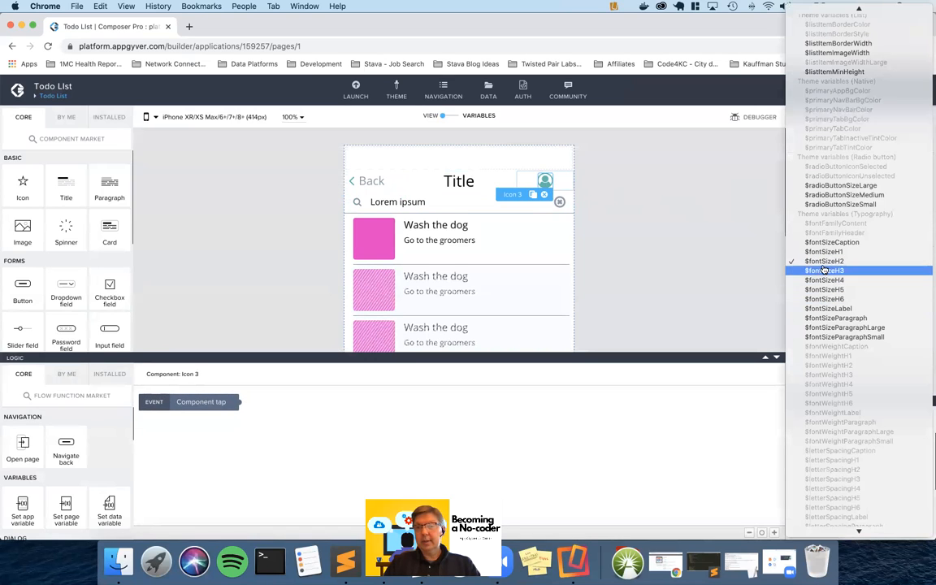
{"action": "left_click", "coordinate": [826, 252]}
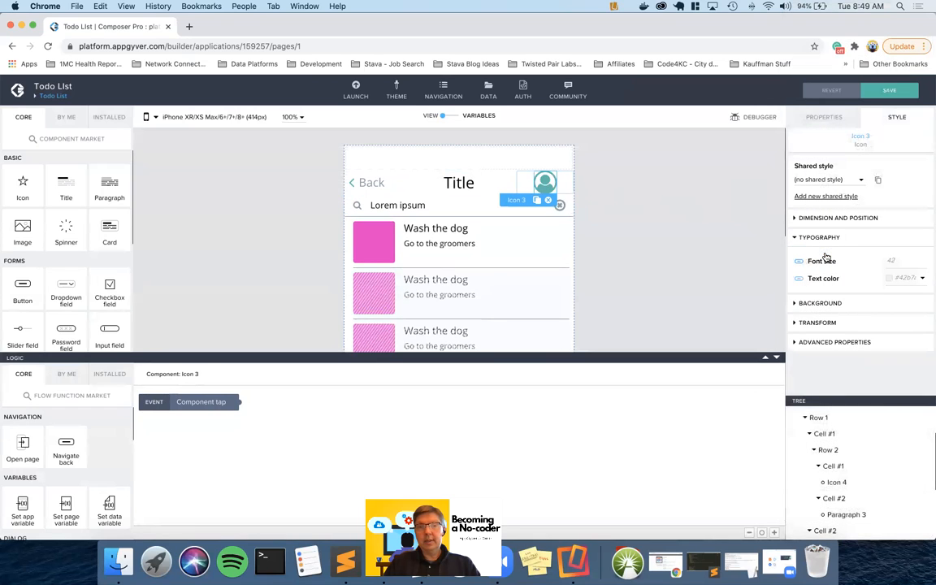
Step: Save and preview the enlarged user icon, roll the application back to the most recent history entry, and save it again
{"action": "left_click", "coordinate": [903, 93]}
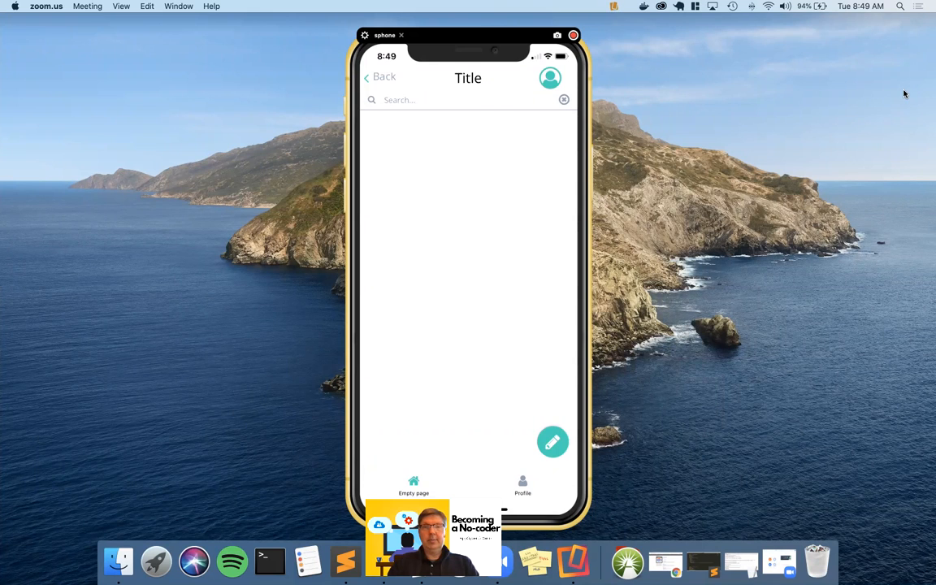
{"action": "key", "text": "ctrl+Left"}
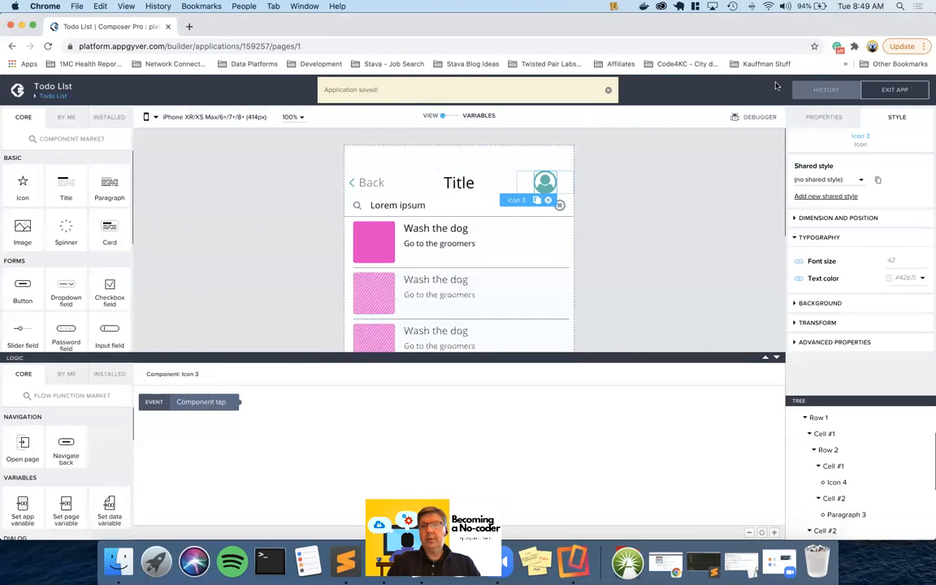
{"action": "left_click", "coordinate": [825, 90]}
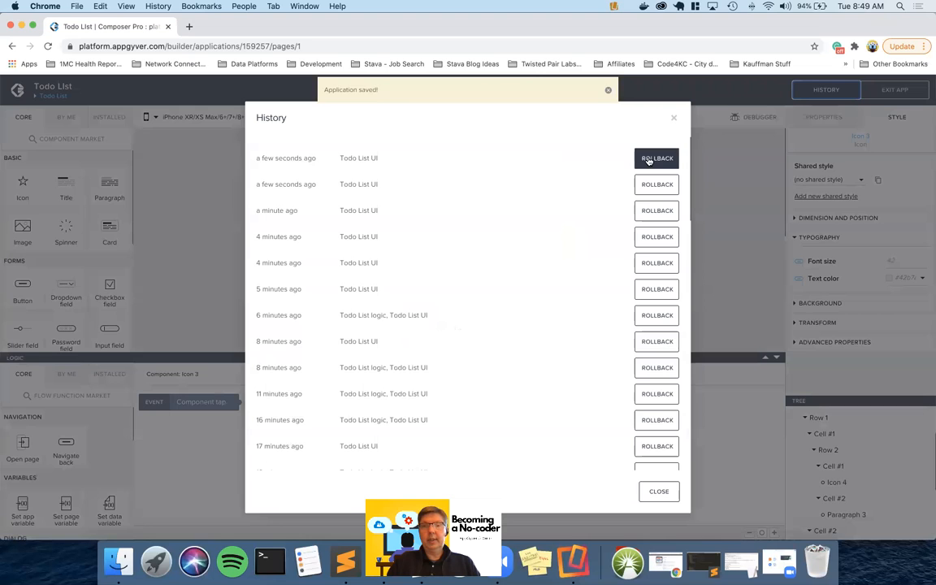
{"action": "left_click", "coordinate": [647, 160]}
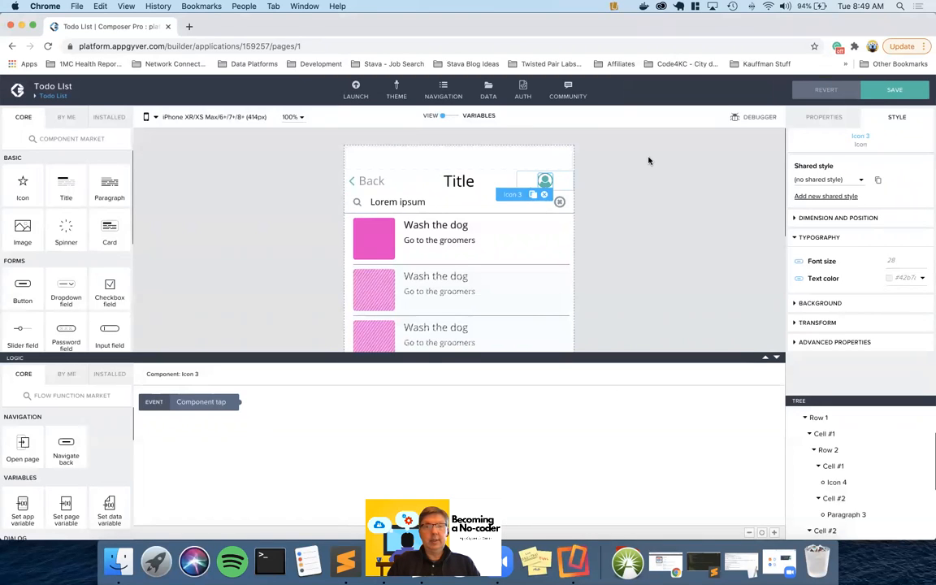
{"action": "left_click", "coordinate": [901, 91]}
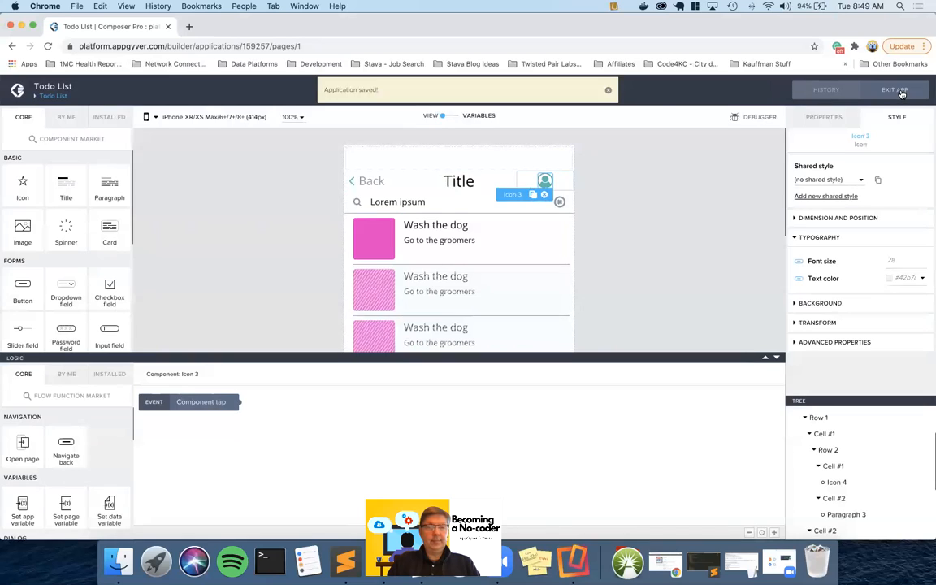
{"action": "key", "text": "ctrl+Right"}
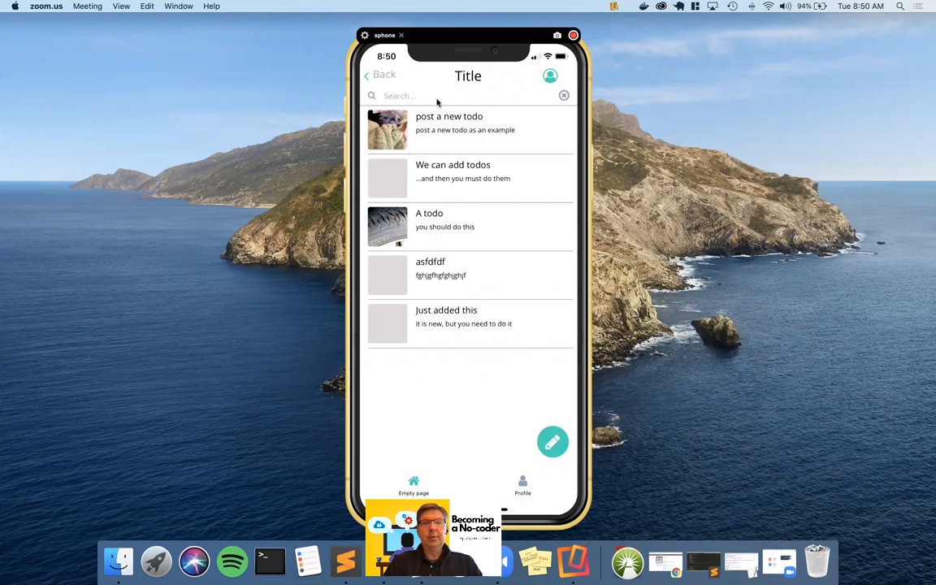
{"action": "key", "text": "ctrl+Left"}
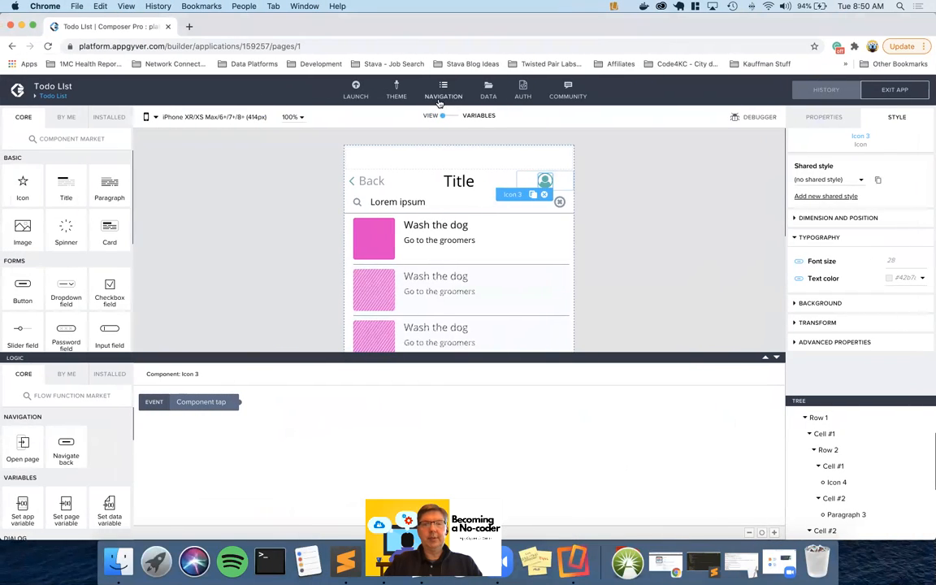
Step: Set the header_container's bottom margin to 24 and save the application
{"action": "left_click", "coordinate": [426, 201]}
{"action": "scroll", "coordinate": [879, 417], "scroll_direction": "up", "scroll_amount": 2}
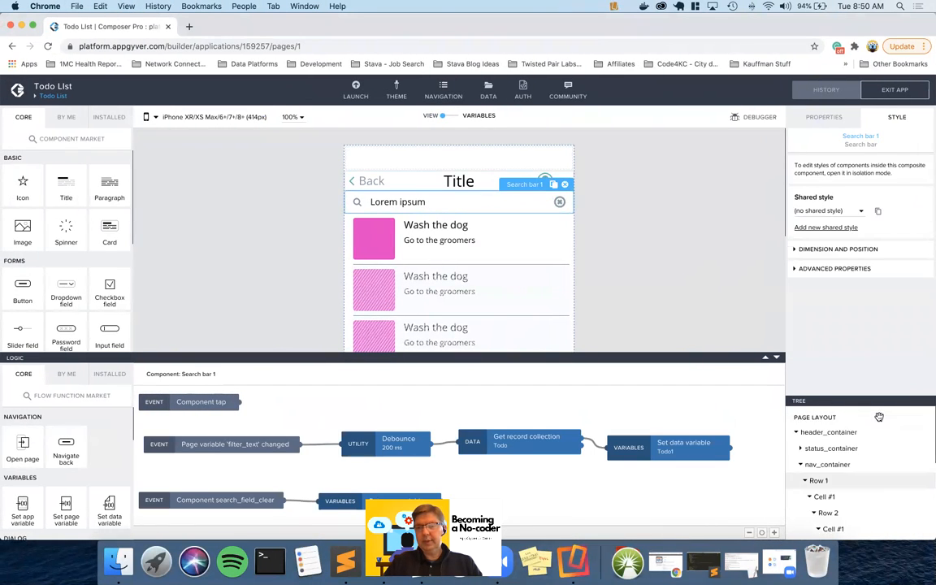
{"action": "left_click", "coordinate": [803, 465]}
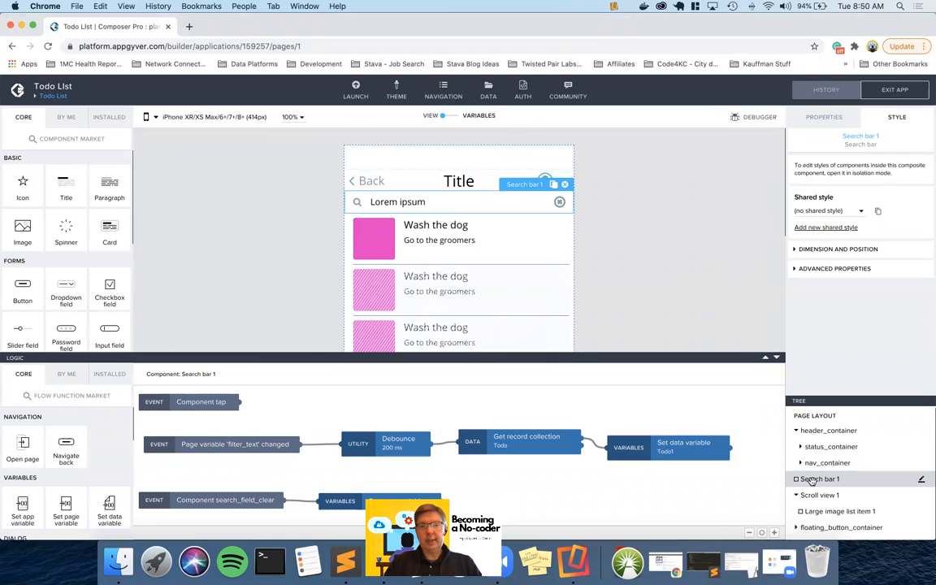
{"action": "left_click", "coordinate": [819, 431]}
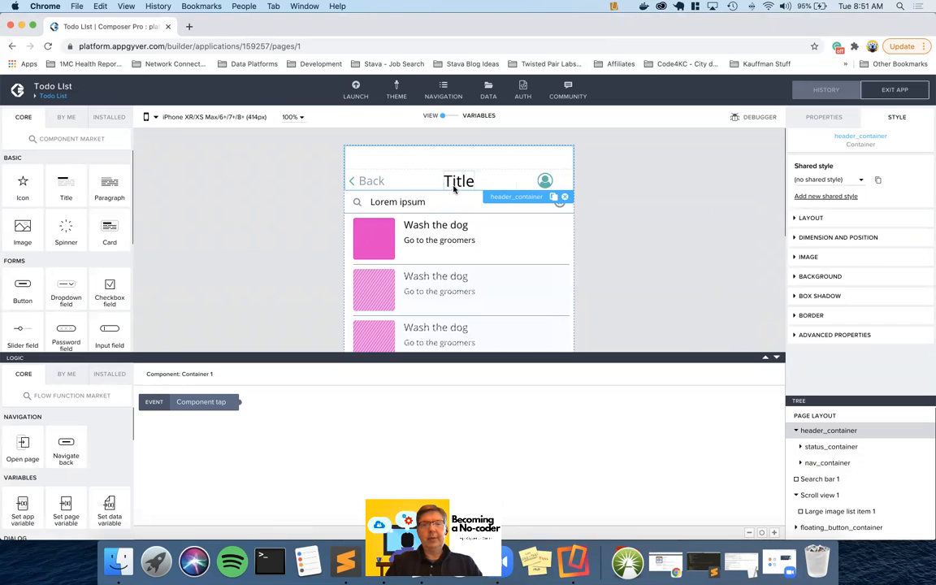
{"action": "left_click", "coordinate": [826, 238]}
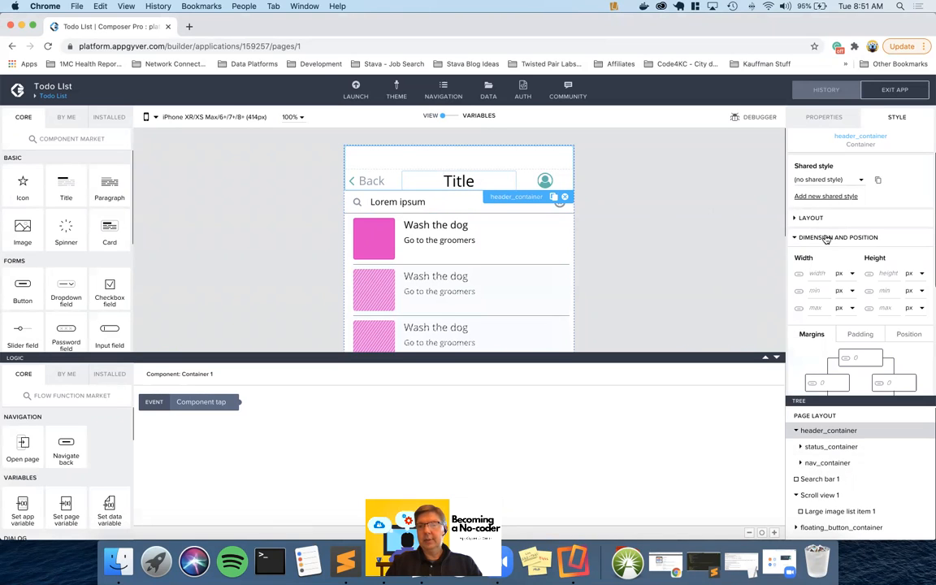
{"action": "scroll", "coordinate": [838, 268], "scroll_direction": "down", "scroll_amount": 3}
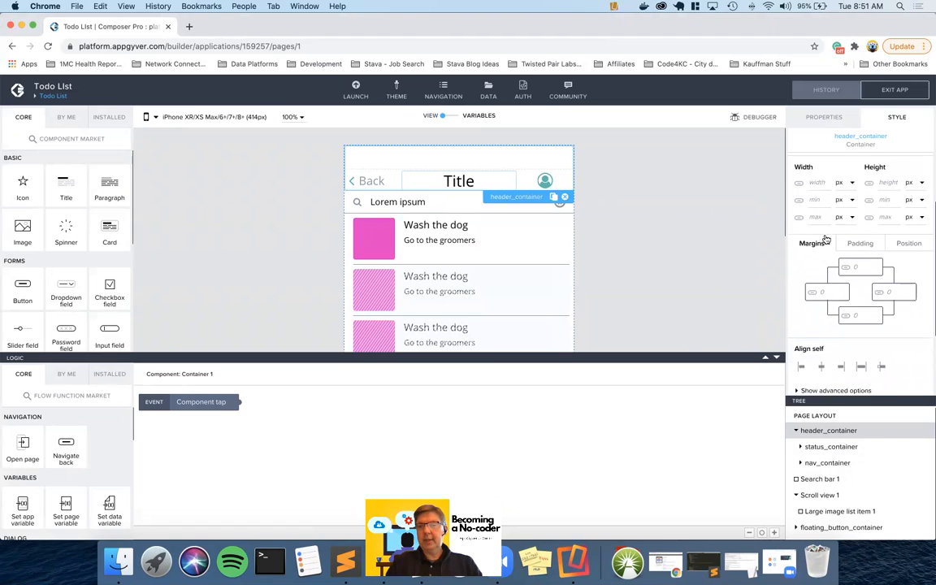
{"action": "left_click", "coordinate": [878, 313]}
{"action": "type", "text": "10"}
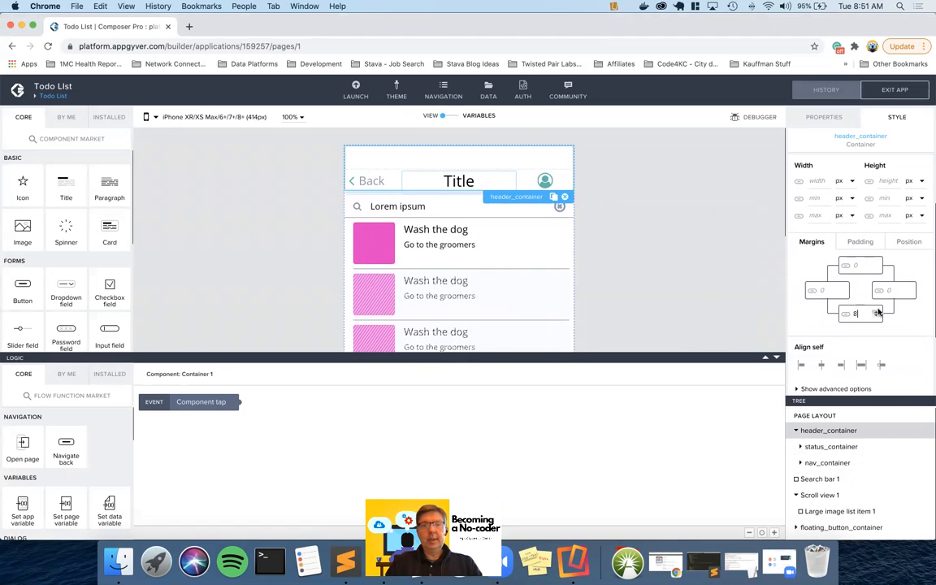
{"action": "left_click", "coordinate": [877, 312]}
{"action": "left_click", "coordinate": [878, 311]}
{"action": "left_click", "coordinate": [878, 312]}
{"action": "left_click", "coordinate": [877, 312]}
{"action": "left_click", "coordinate": [877, 312]}
{"action": "left_click", "coordinate": [878, 311]}
{"action": "left_click", "coordinate": [878, 311]}
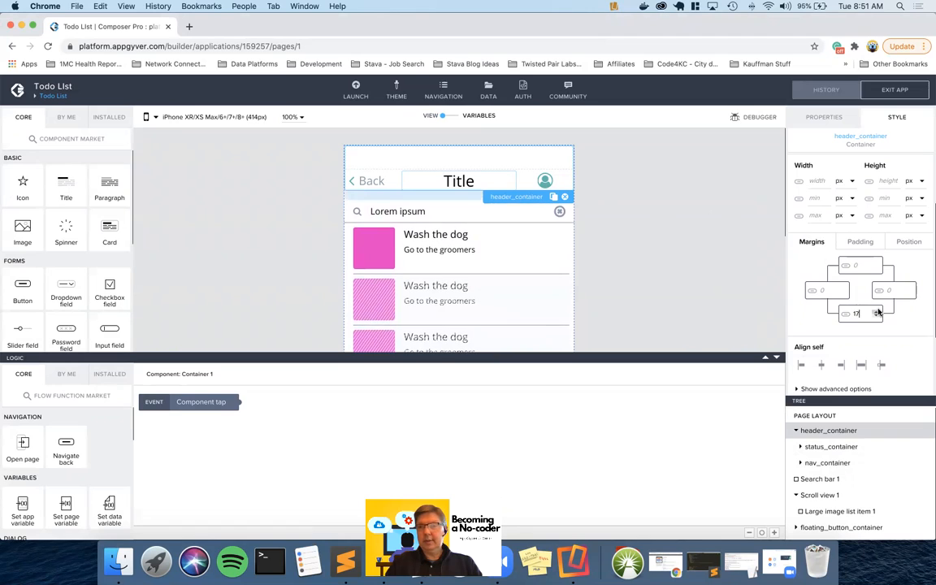
{"action": "left_click", "coordinate": [878, 313]}
{"action": "left_click", "coordinate": [878, 313]}
{"action": "left_click", "coordinate": [878, 313]}
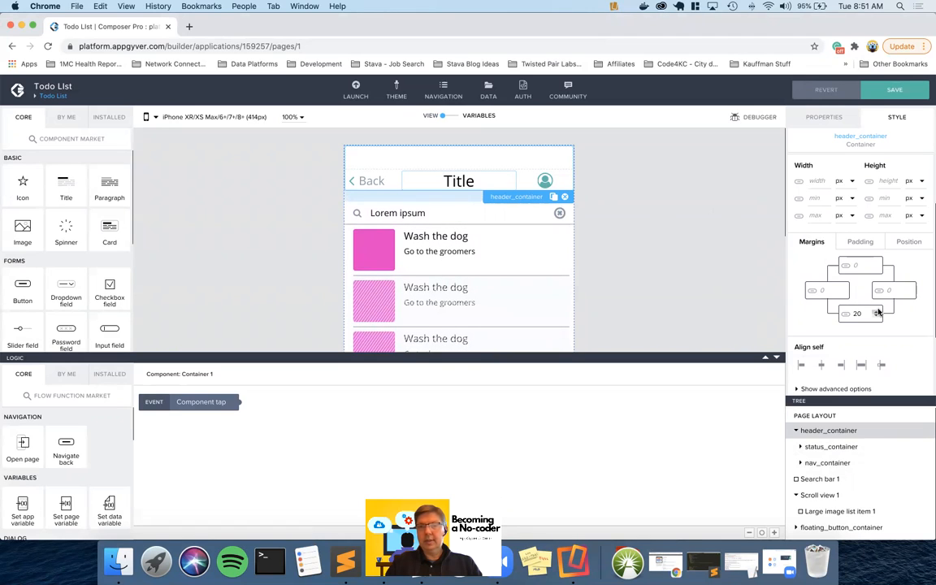
{"action": "left_click", "coordinate": [878, 313]}
{"action": "left_click", "coordinate": [878, 313]}
{"action": "left_click", "coordinate": [878, 313]}
{"action": "left_click", "coordinate": [878, 313]}
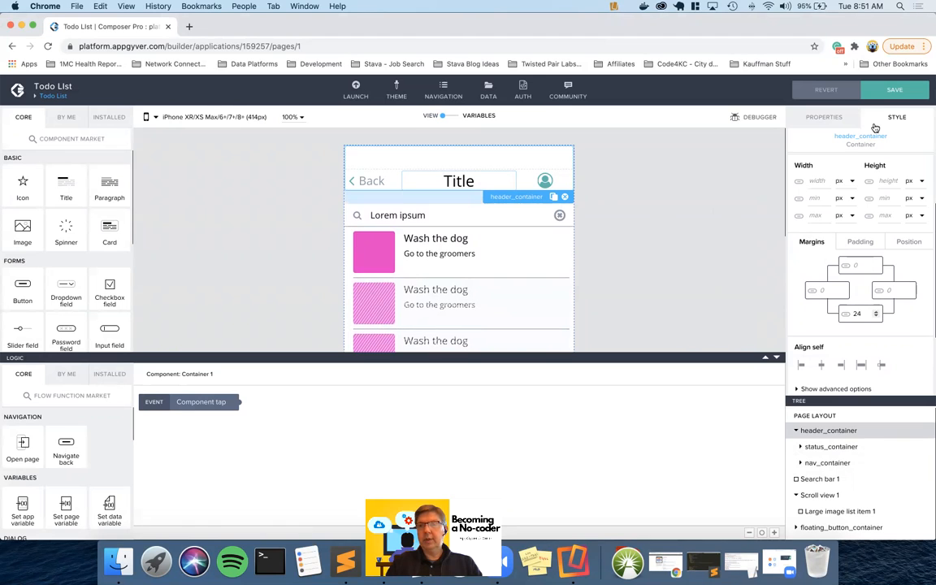
{"action": "left_click", "coordinate": [896, 90]}
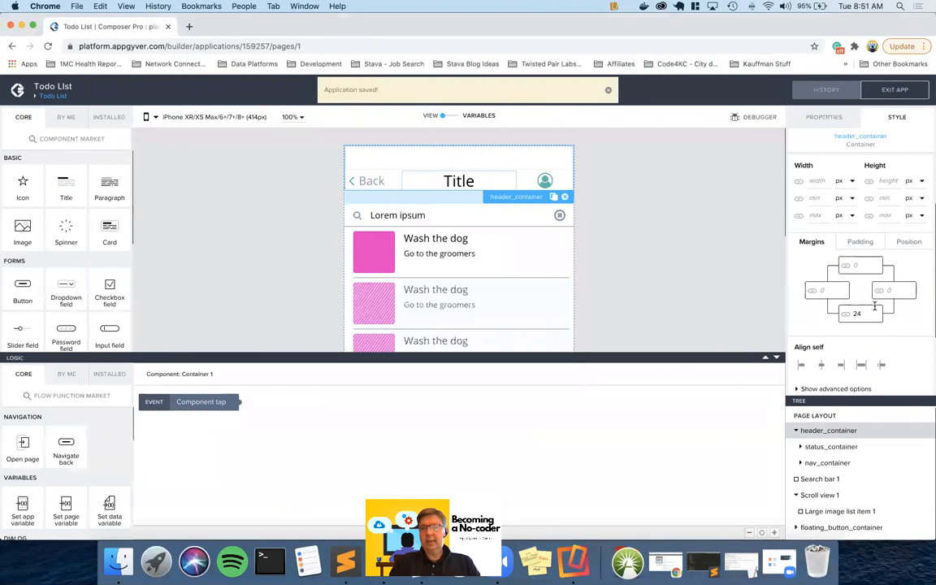
Step: Try larger bottom margins on the header_container, settle on 16, save the application, and check the spacing in the phone preview
{"action": "left_click", "coordinate": [875, 311]}
{"action": "left_click", "coordinate": [875, 312]}
{"action": "left_click", "coordinate": [875, 311]}
{"action": "left_click", "coordinate": [876, 312]}
{"action": "left_click", "coordinate": [876, 311]}
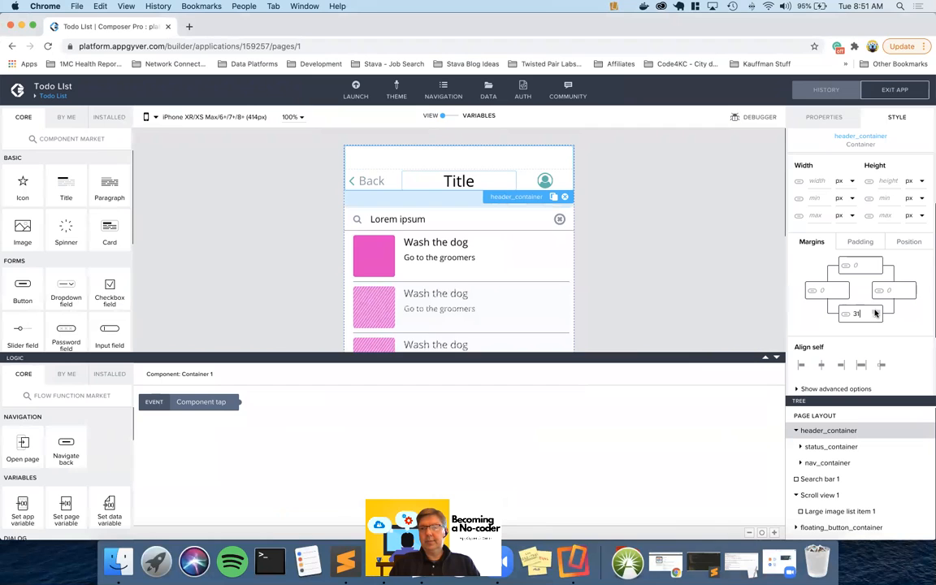
{"action": "key", "text": "Down"}
{"action": "key", "text": "Down"}
{"action": "key", "text": "Down"}
{"action": "key", "text": "Down"}
{"action": "key", "text": "Down"}
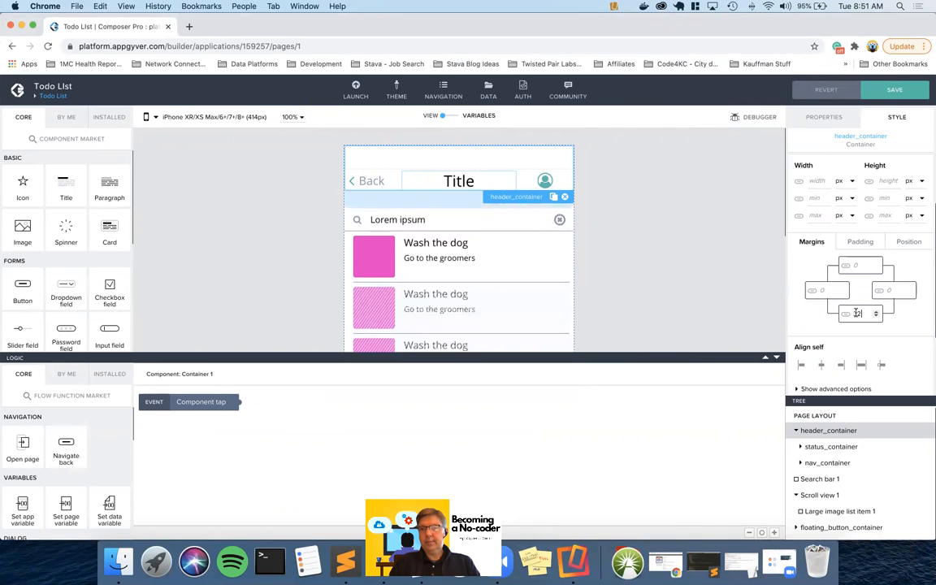
{"action": "key", "text": "Up"}
{"action": "key", "text": "Down"}
{"action": "key", "text": "Down"}
{"action": "key", "text": "Down"}
{"action": "key", "text": "Down"}
{"action": "key", "text": "Down"}
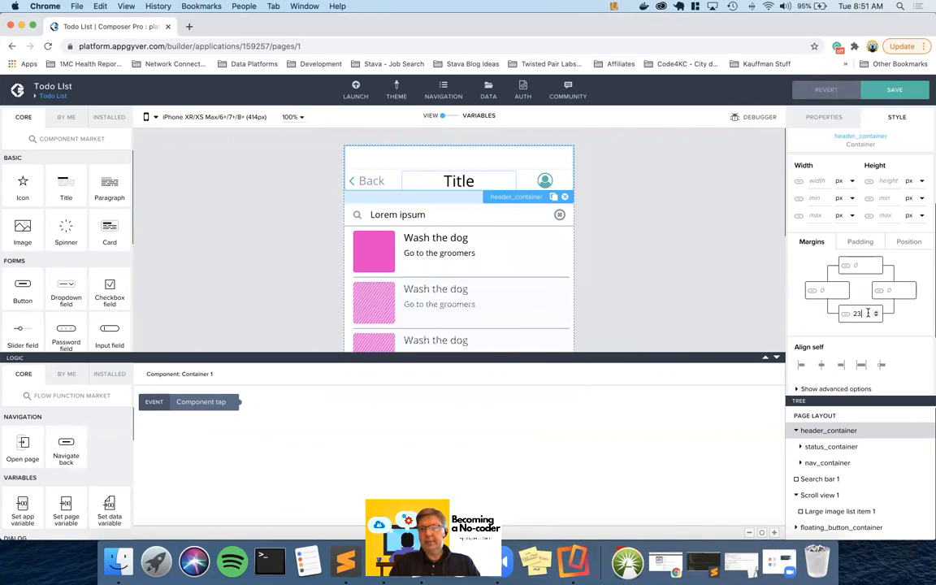
{"action": "key", "text": "Down"}
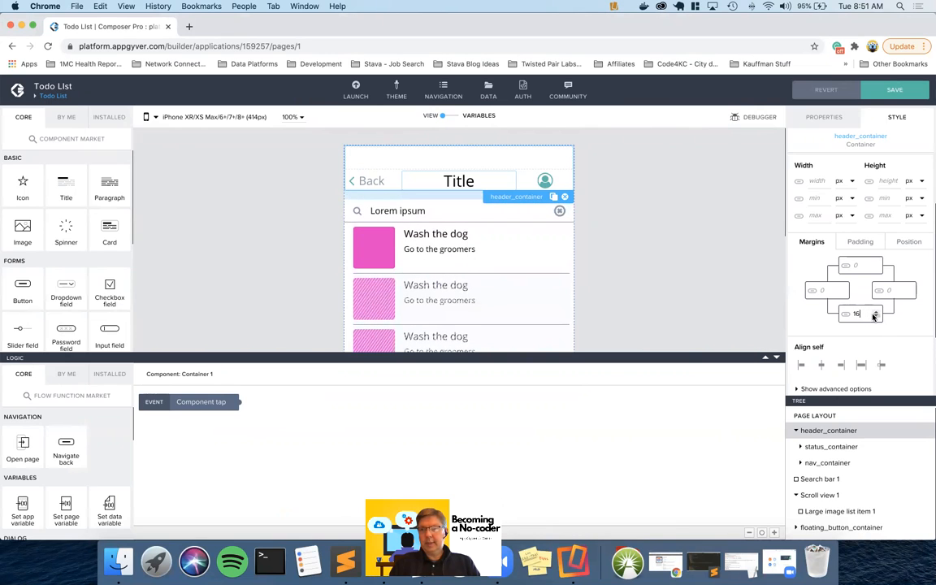
{"action": "left_click", "coordinate": [896, 90]}
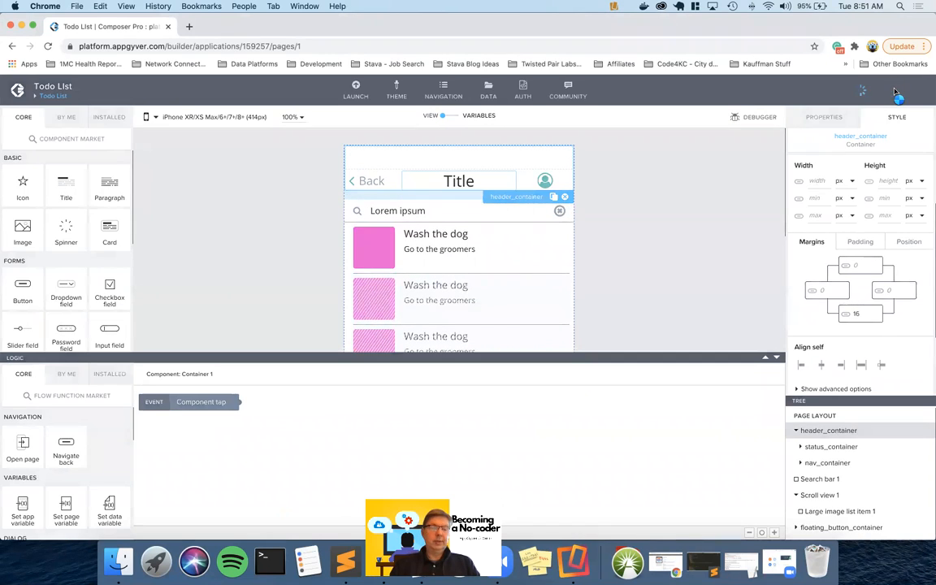
{"action": "left_click", "coordinate": [896, 92]}
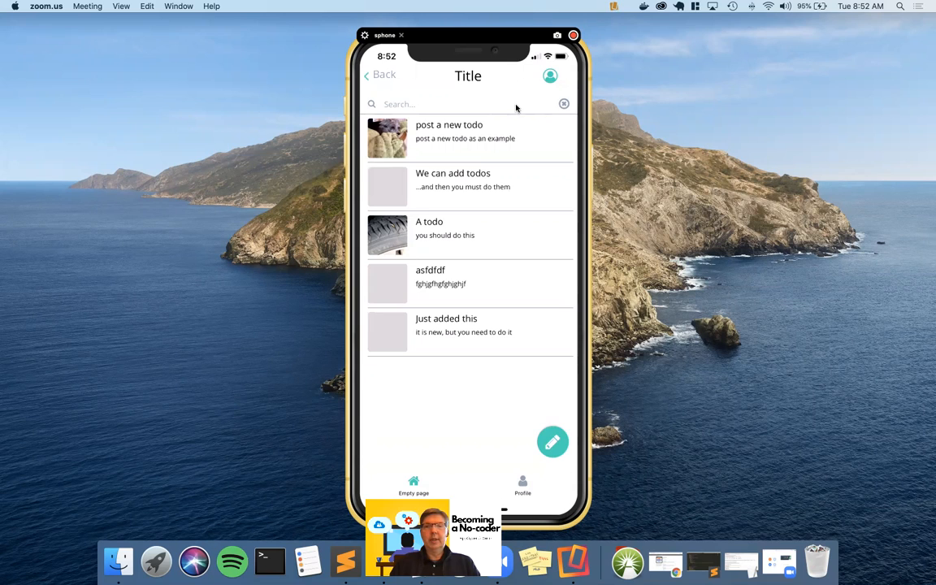
{"action": "key", "text": "ctrl+Left"}
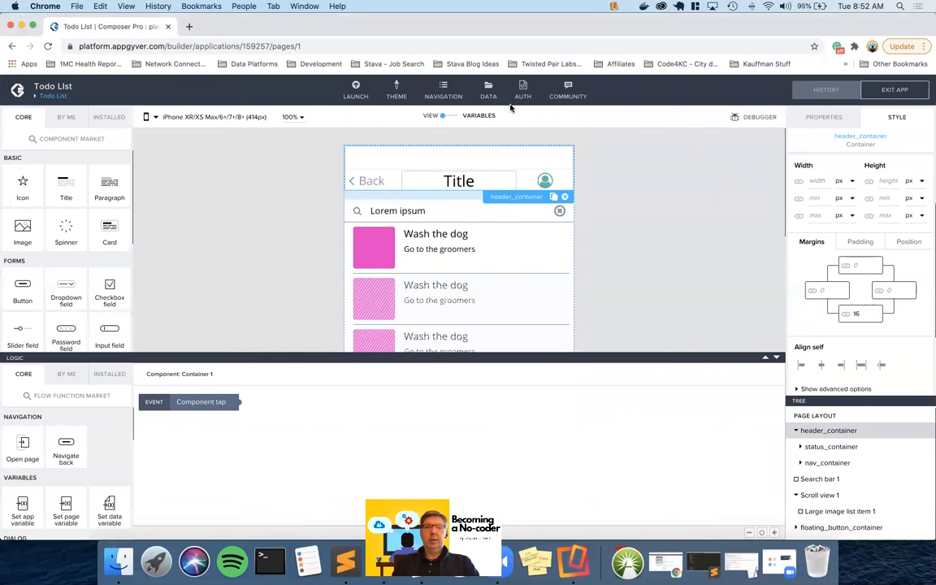
{"action": "left_click", "coordinate": [547, 182]}
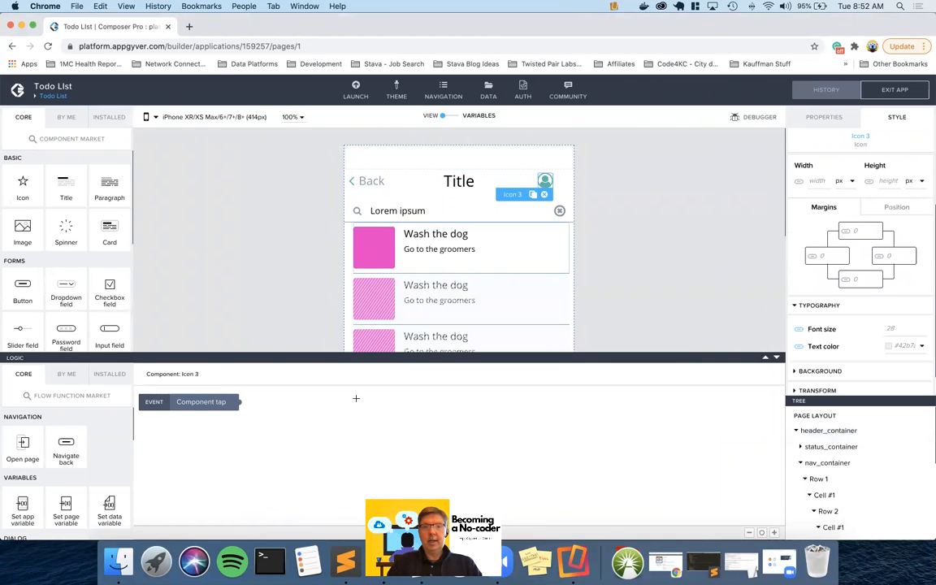
{"action": "scroll", "coordinate": [538, 171], "scroll_direction": "down", "scroll_amount": 5}
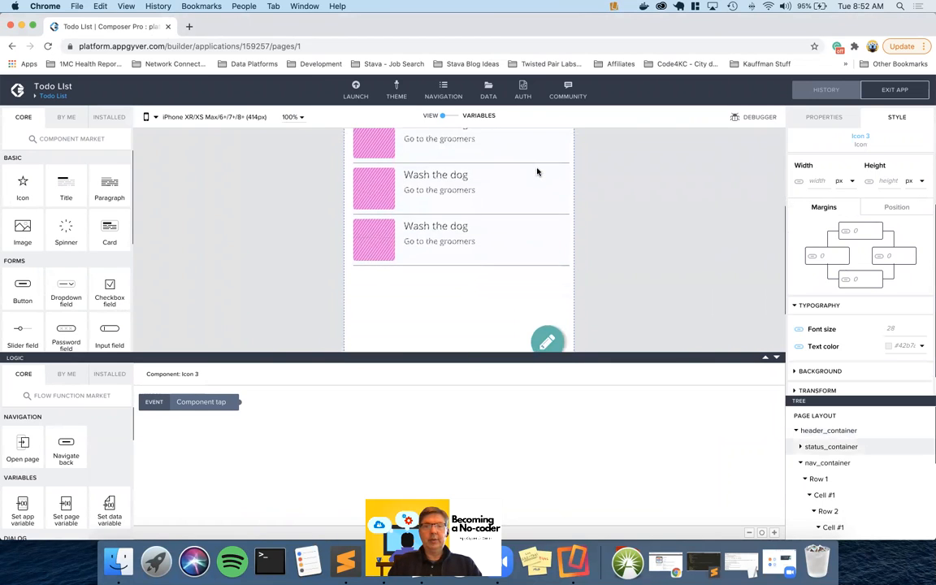
{"action": "scroll", "coordinate": [537, 171], "scroll_direction": "up", "scroll_amount": 5}
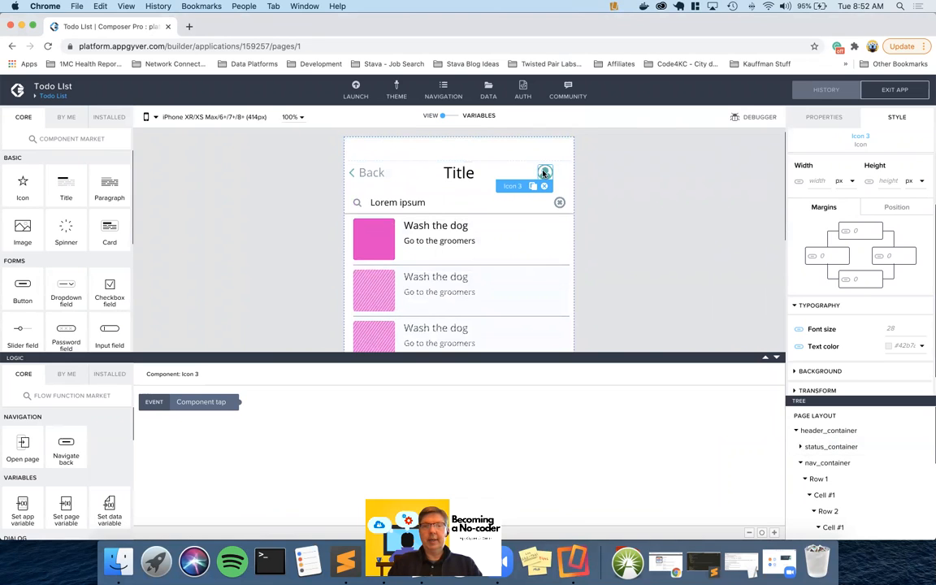
{"action": "left_click_drag", "start_coordinate": [23, 443], "coordinate": [357, 416]}
{"action": "left_click_drag", "start_coordinate": [242, 401], "coordinate": [302, 419]}
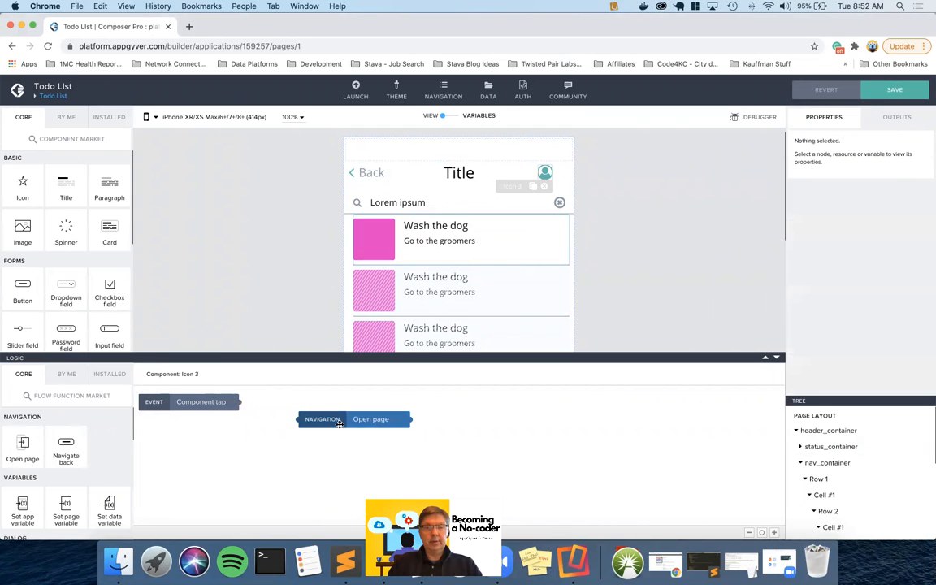
{"action": "left_click", "coordinate": [340, 424]}
{"action": "left_click", "coordinate": [407, 407]}
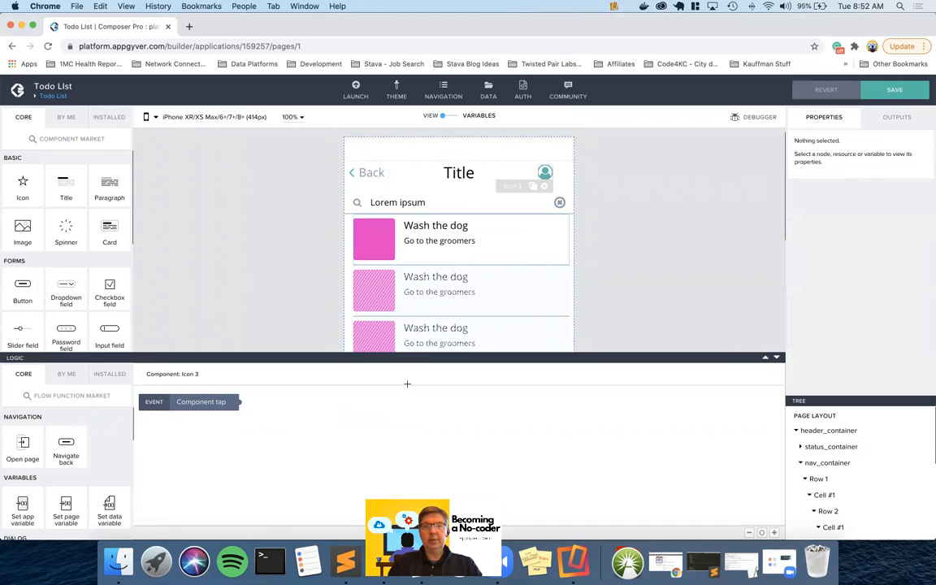
Step: Add an Open page function to the teal user icon's logic and connect it to the Component tap event
{"action": "left_click", "coordinate": [546, 173]}
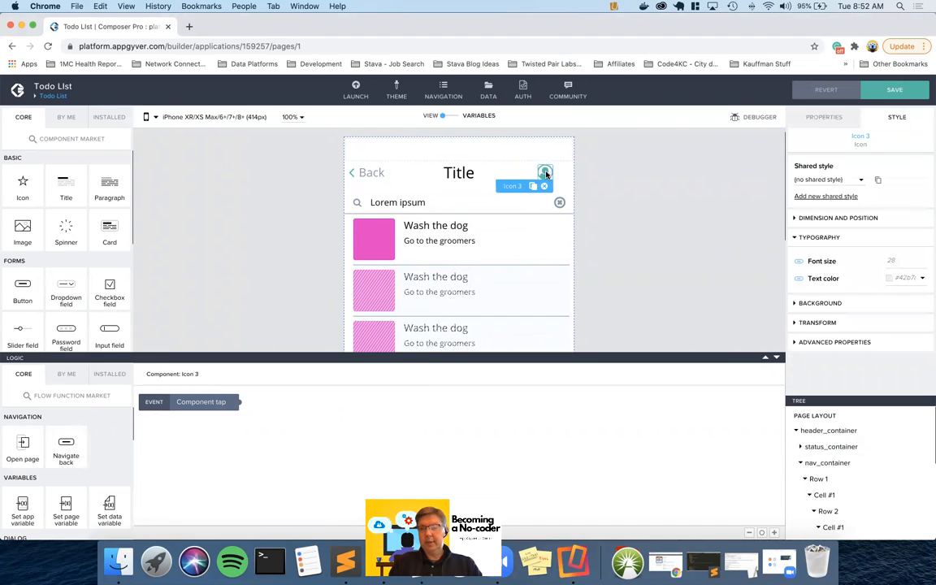
{"action": "scroll", "coordinate": [854, 470], "scroll_direction": "down", "scroll_amount": 1}
{"action": "scroll", "coordinate": [854, 469], "scroll_direction": "down", "scroll_amount": 5}
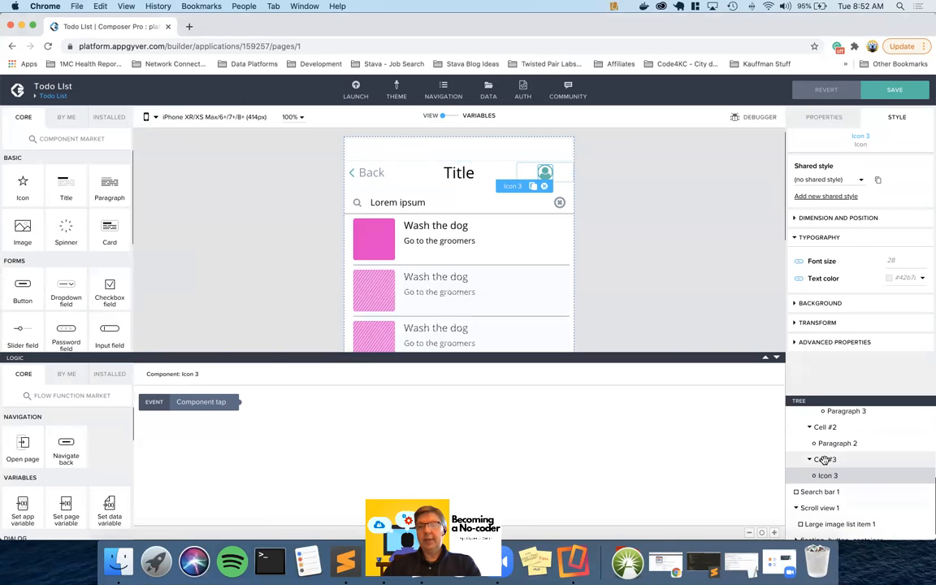
{"action": "left_click", "coordinate": [825, 460]}
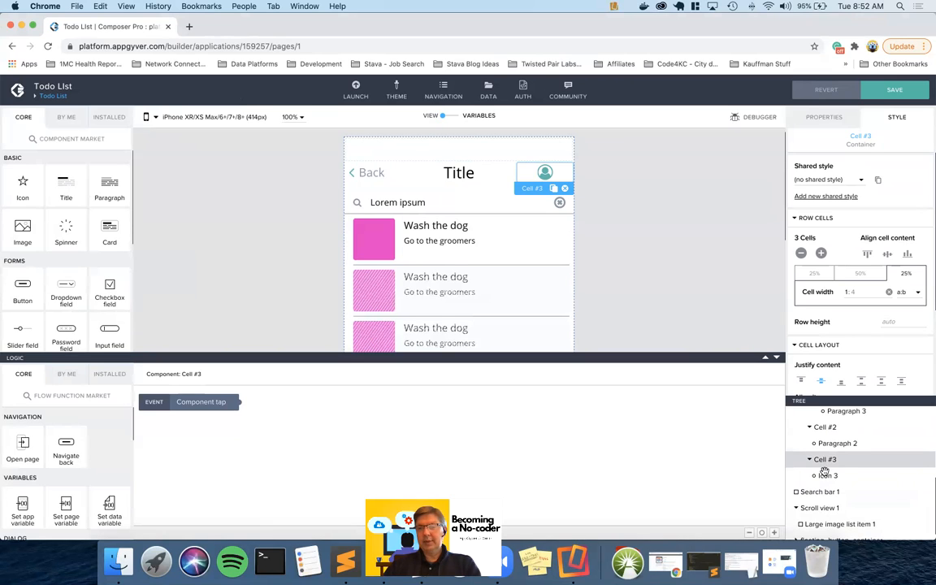
{"action": "left_click", "coordinate": [824, 476]}
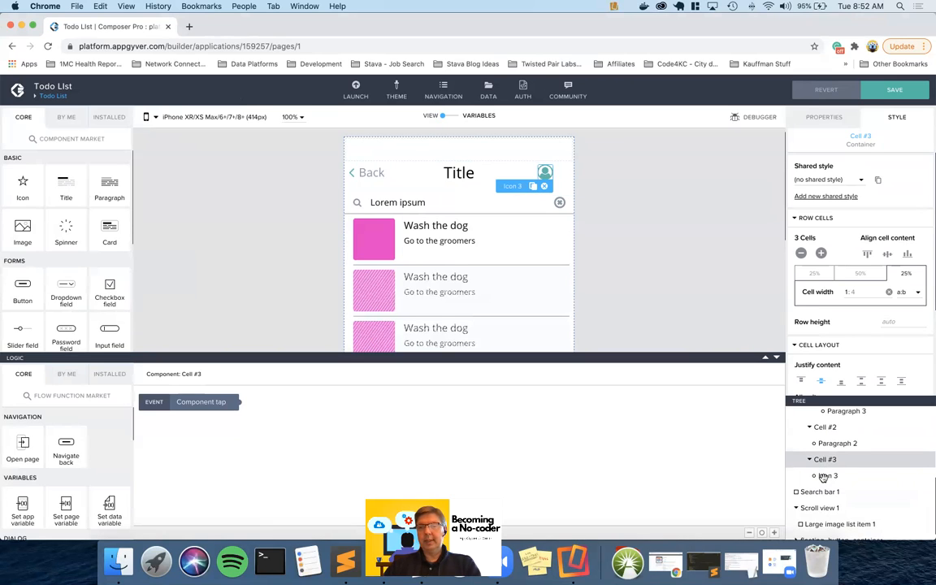
{"action": "left_click_drag", "start_coordinate": [22, 446], "coordinate": [337, 410]}
{"action": "left_click", "coordinate": [339, 411]}
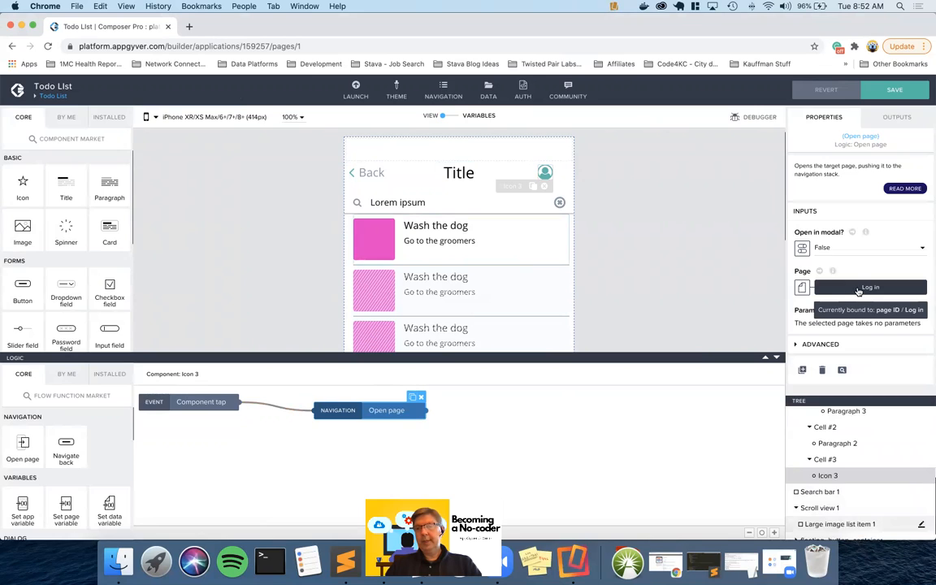
Step: Set the Open page function's target to the Profile page, save the application, and check the Profile page in the phone preview
{"action": "left_click", "coordinate": [846, 290]}
{"action": "left_click", "coordinate": [357, 261]}
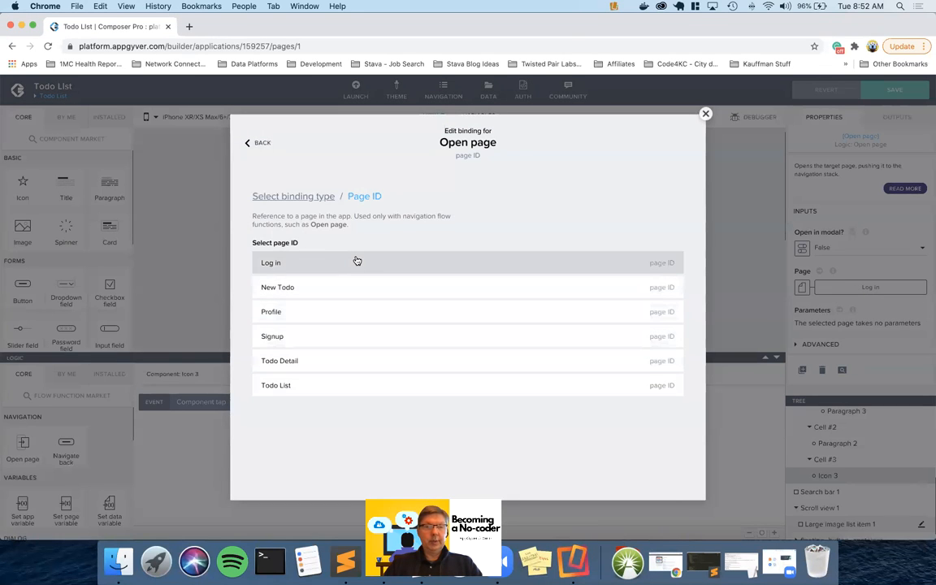
{"action": "left_click", "coordinate": [319, 310]}
{"action": "left_click", "coordinate": [666, 305]}
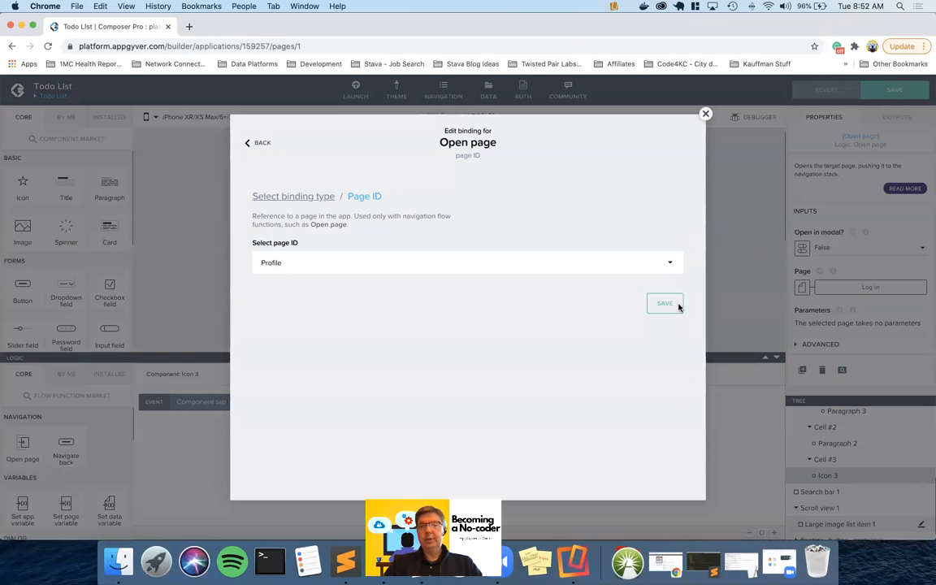
{"action": "left_click", "coordinate": [896, 91]}
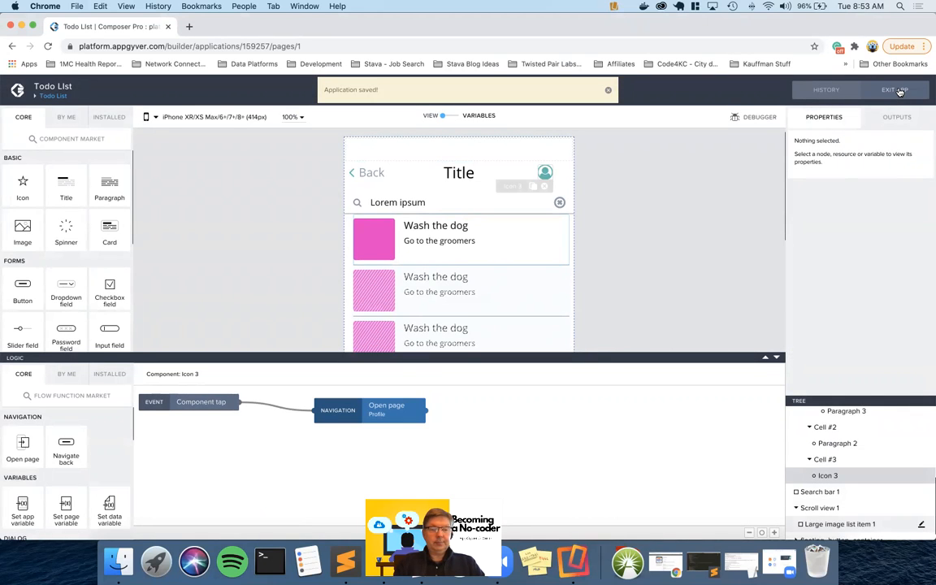
{"action": "key", "text": "ctrl+Right"}
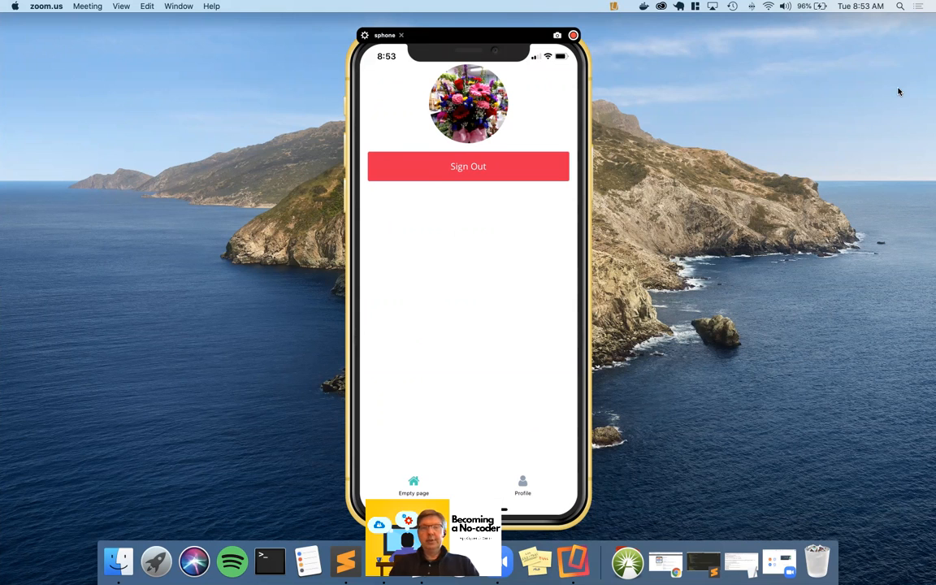
{"action": "key", "text": "ctrl+Left"}
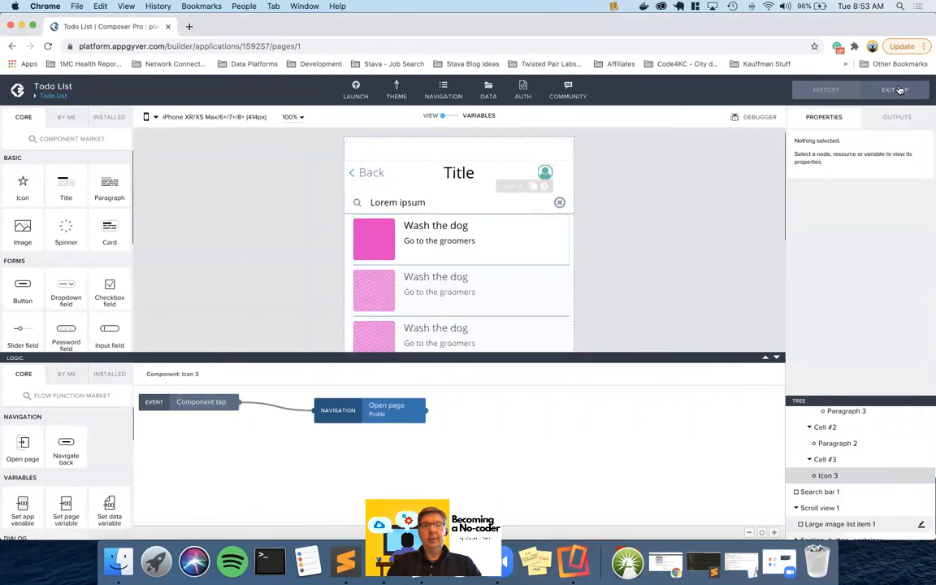
Step: Copy the header_container from the Todo List page into the Profile page and place it first, above Image 1
{"action": "scroll", "coordinate": [821, 455], "scroll_direction": "up", "scroll_amount": 10}
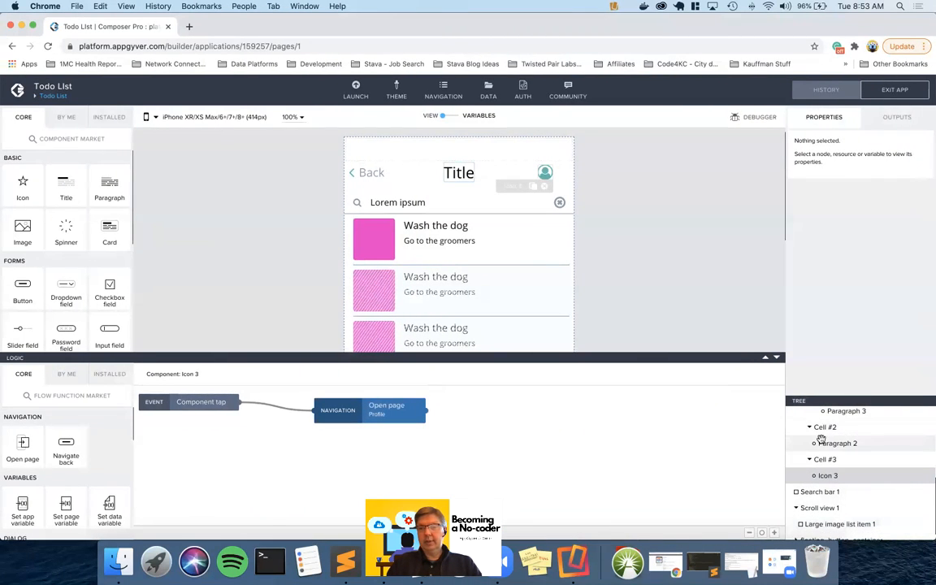
{"action": "left_click", "coordinate": [825, 433]}
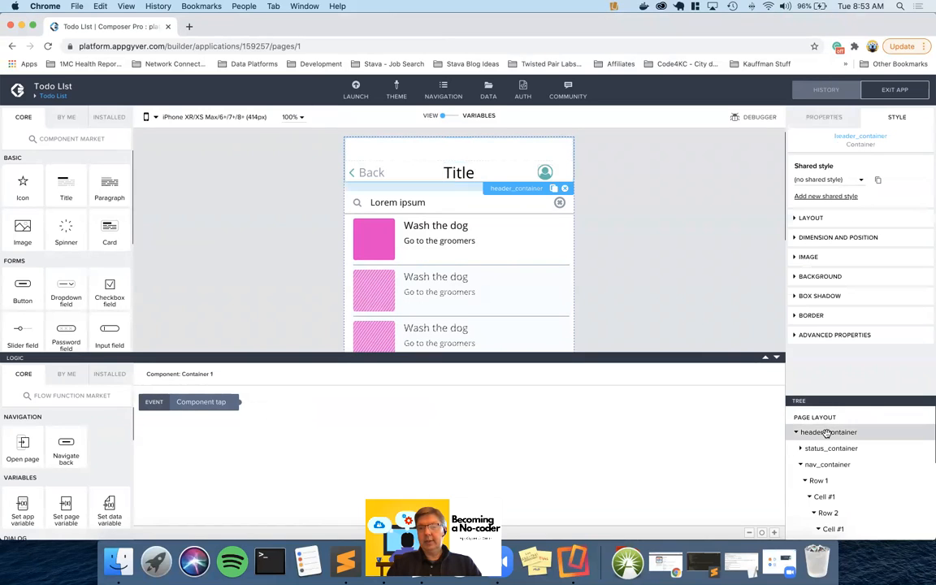
{"action": "left_click", "coordinate": [797, 433]}
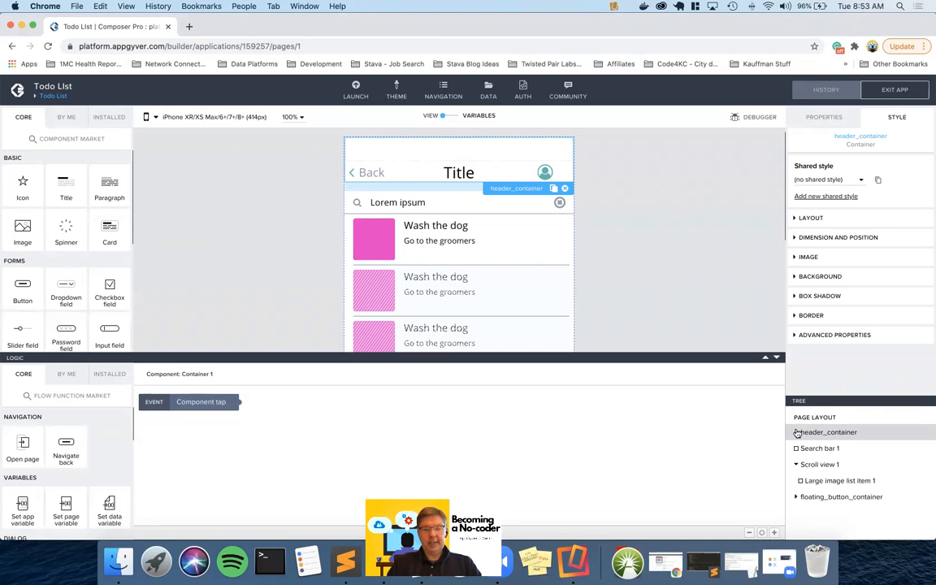
{"action": "key", "text": "super+c"}
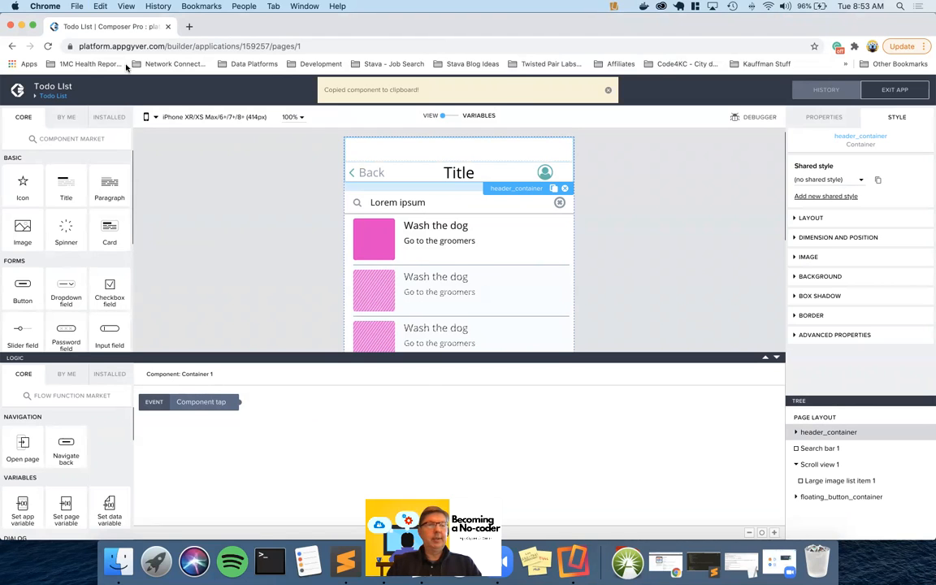
{"action": "left_click", "coordinate": [53, 96]}
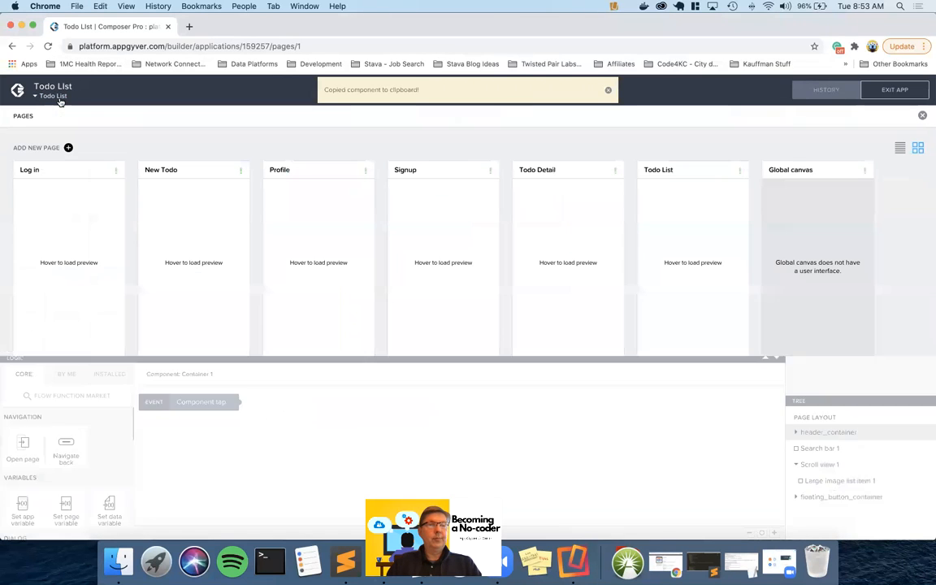
{"action": "left_click", "coordinate": [318, 192]}
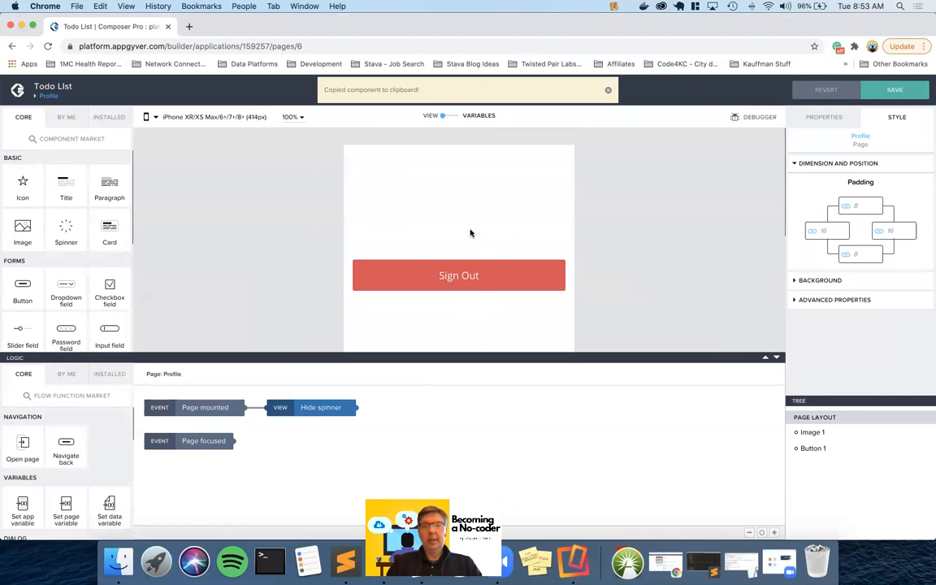
{"action": "key", "text": "super+v"}
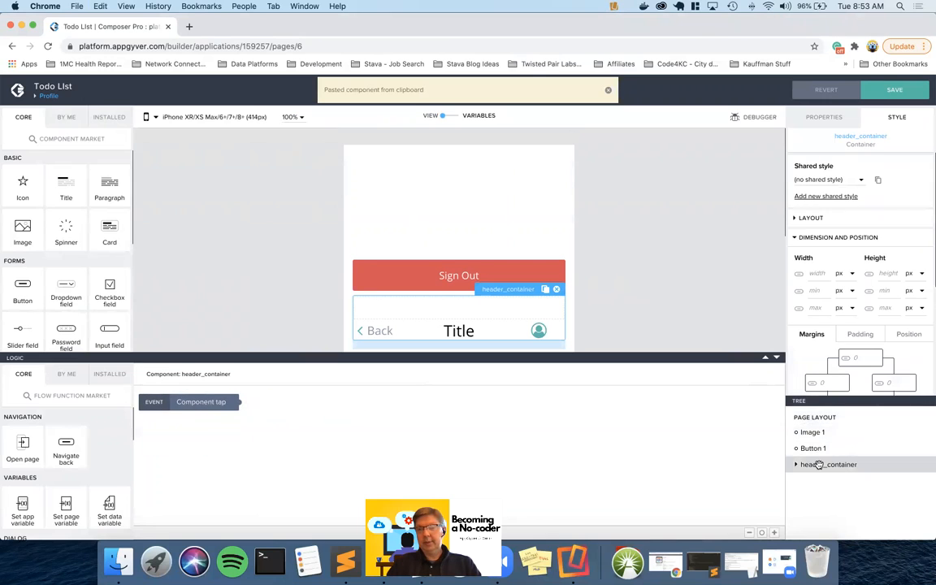
{"action": "left_click_drag", "start_coordinate": [818, 465], "coordinate": [817, 425]}
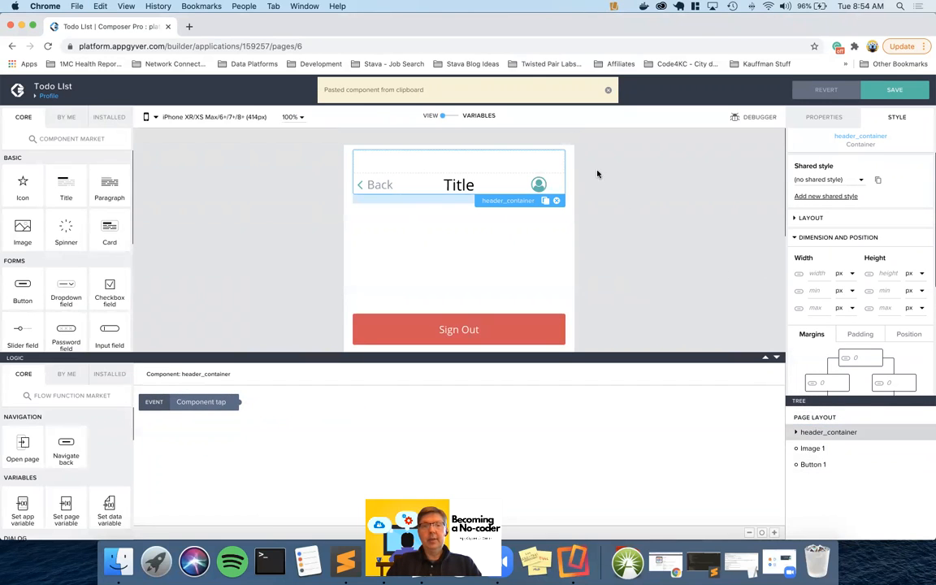
Step: Set the Profile page's padding to a custom 0 on all four sides, save the application, and check it in the phone preview
{"action": "left_click", "coordinate": [571, 171]}
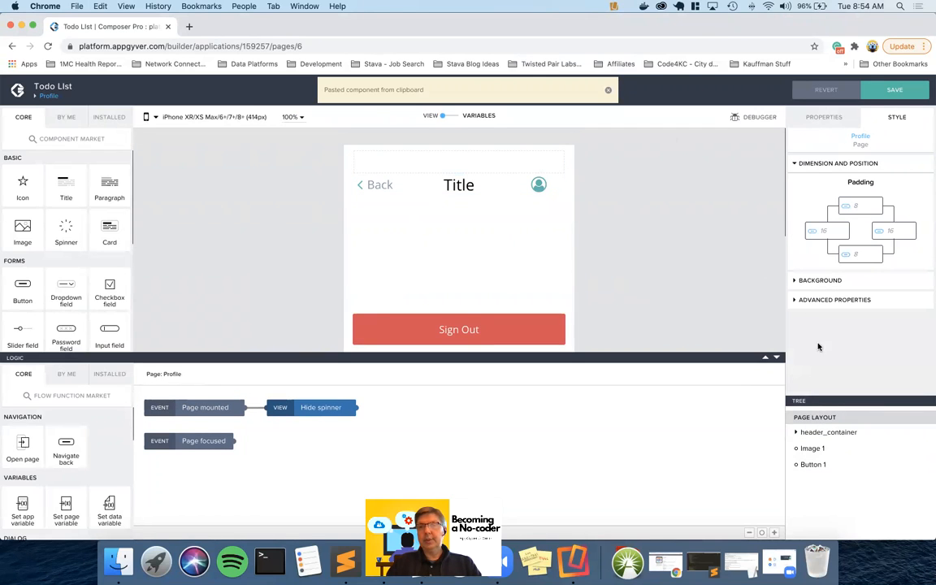
{"action": "left_click", "coordinate": [863, 208]}
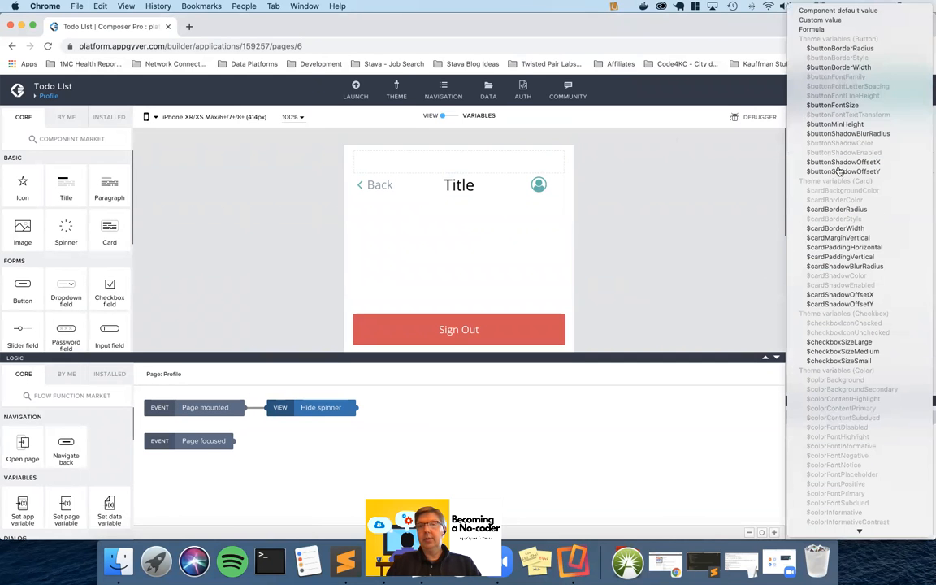
{"action": "left_click", "coordinate": [838, 20]}
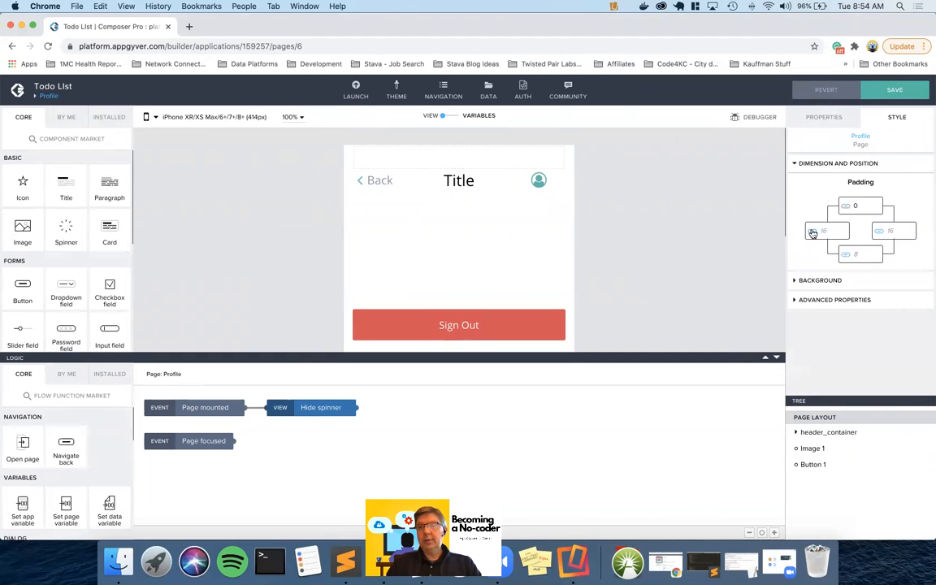
{"action": "left_click", "coordinate": [816, 232]}
{"action": "left_click", "coordinate": [828, 25]}
{"action": "left_click", "coordinate": [878, 231]}
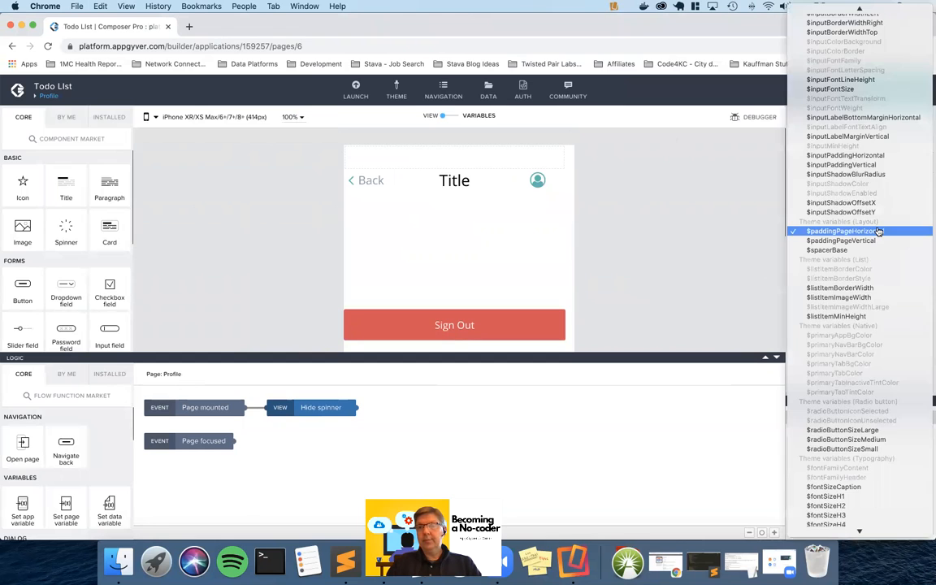
{"action": "scroll", "coordinate": [825, 64], "scroll_direction": "up", "scroll_amount": 5}
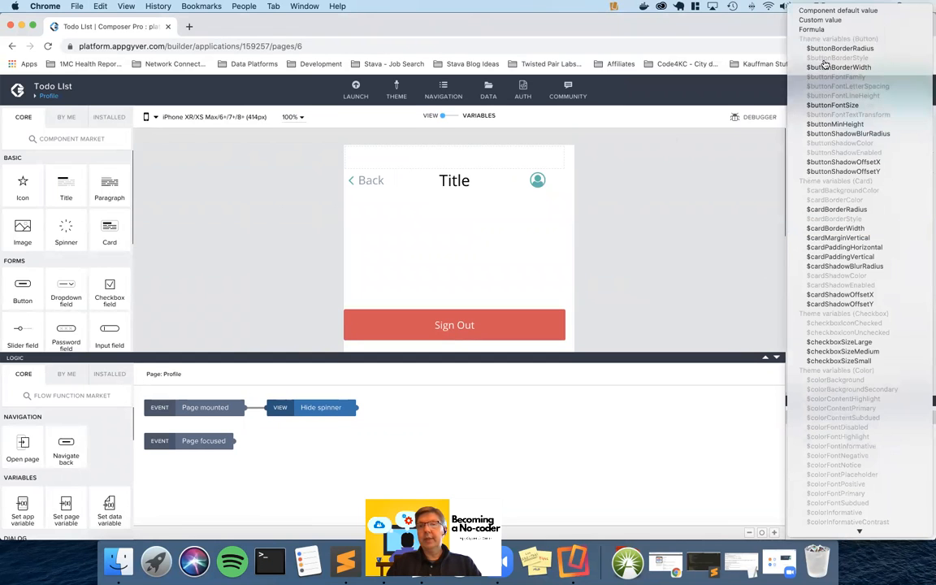
{"action": "left_click", "coordinate": [825, 19]}
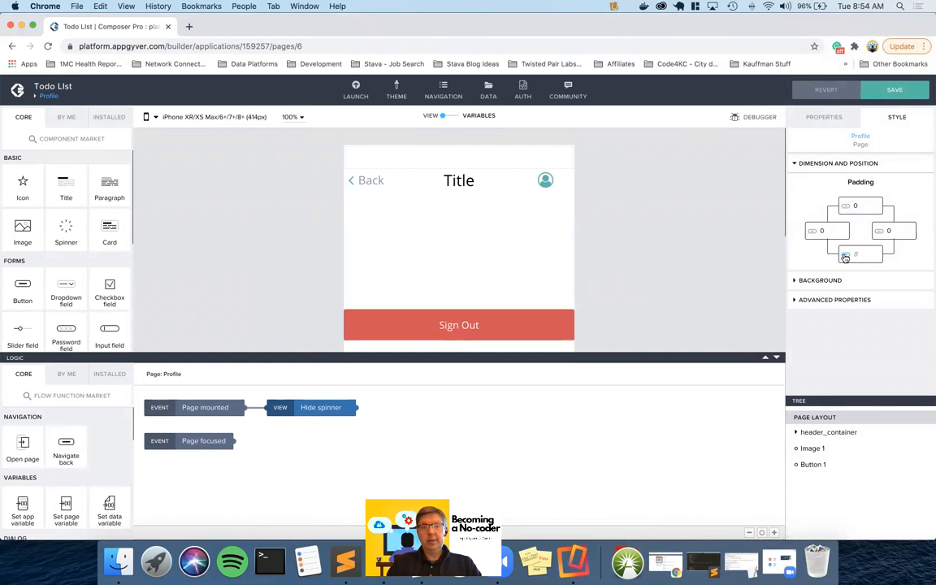
{"action": "left_click", "coordinate": [846, 257]}
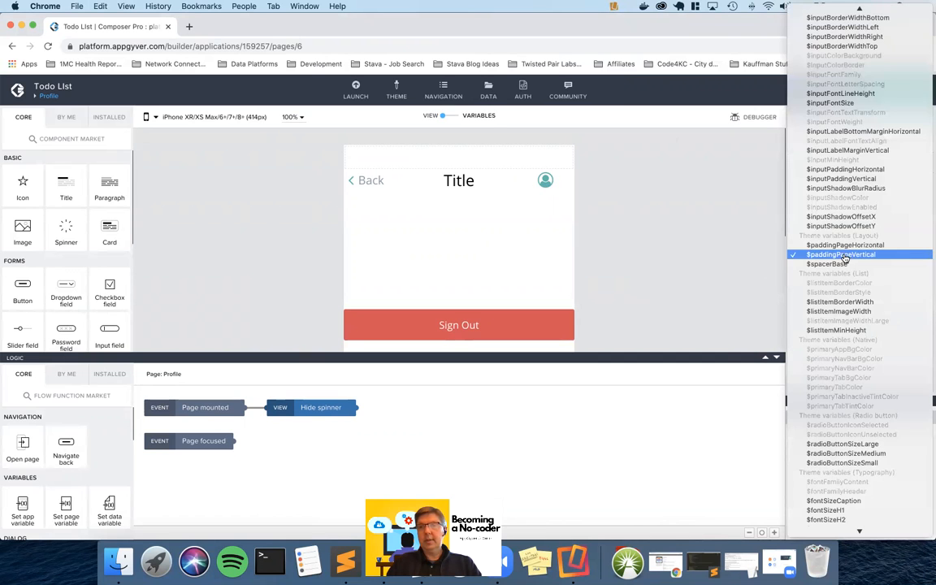
{"action": "scroll", "coordinate": [846, 258], "scroll_direction": "up", "scroll_amount": 10}
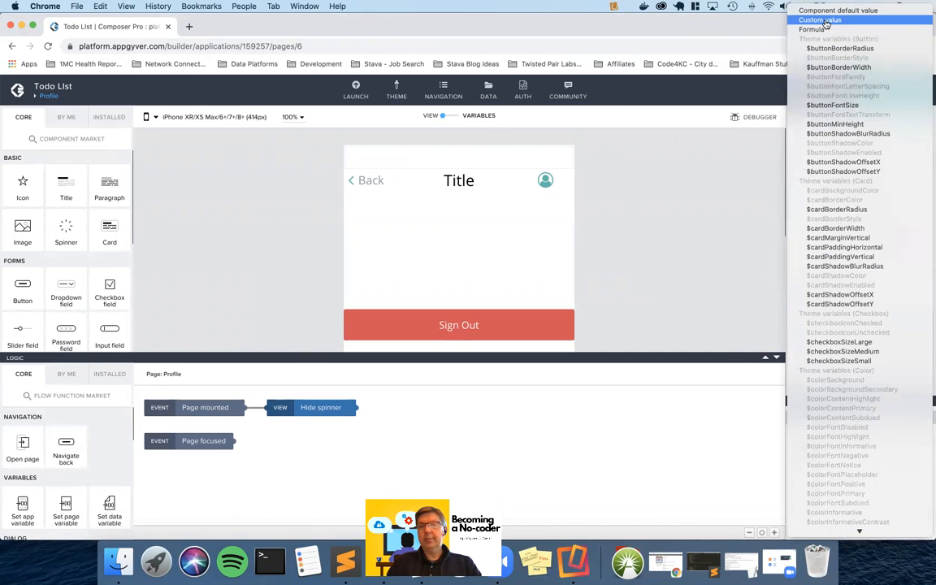
{"action": "left_click", "coordinate": [824, 21]}
{"action": "left_click", "coordinate": [891, 90]}
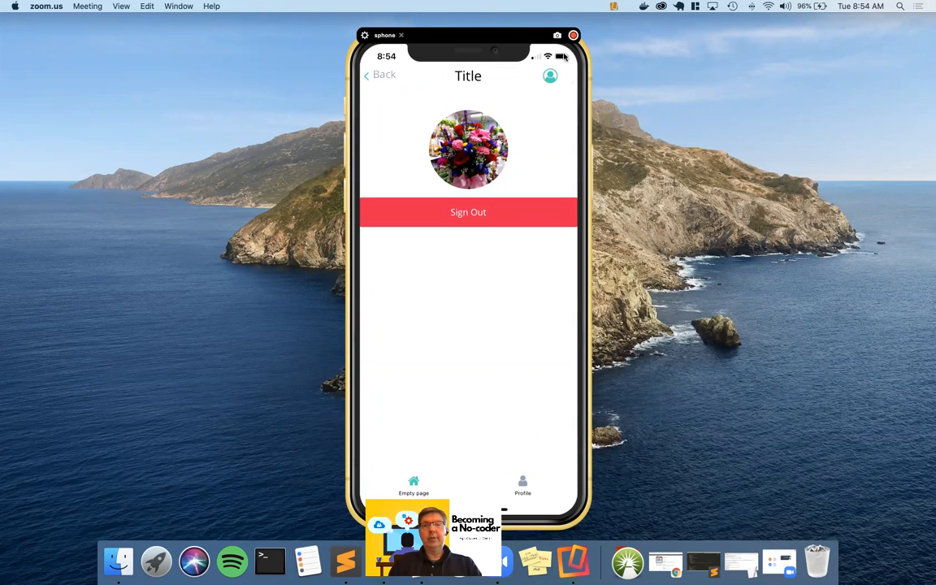
{"action": "key", "text": "ctrl+Left"}
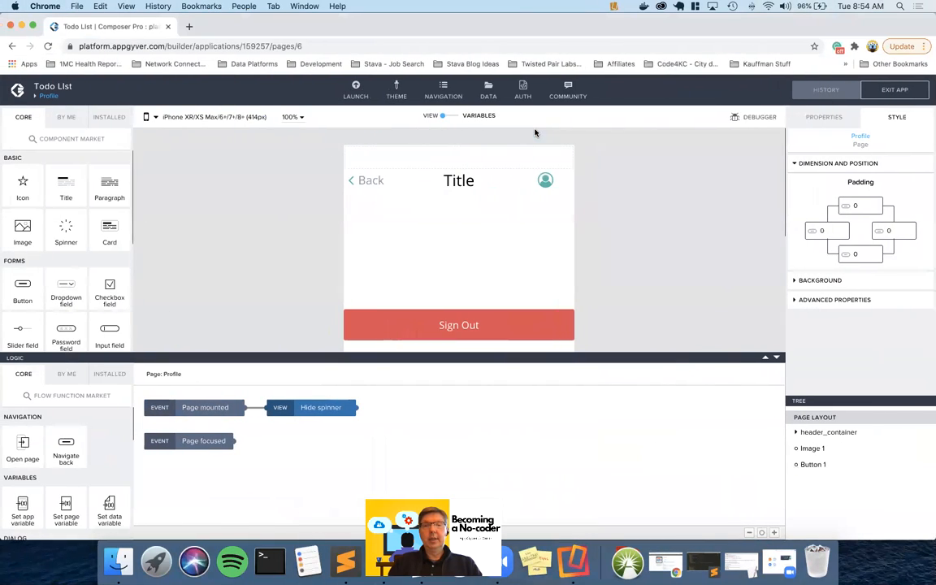
Step: Remove the teal user icon from the Profile page's header and save the application
{"action": "left_click", "coordinate": [546, 181]}
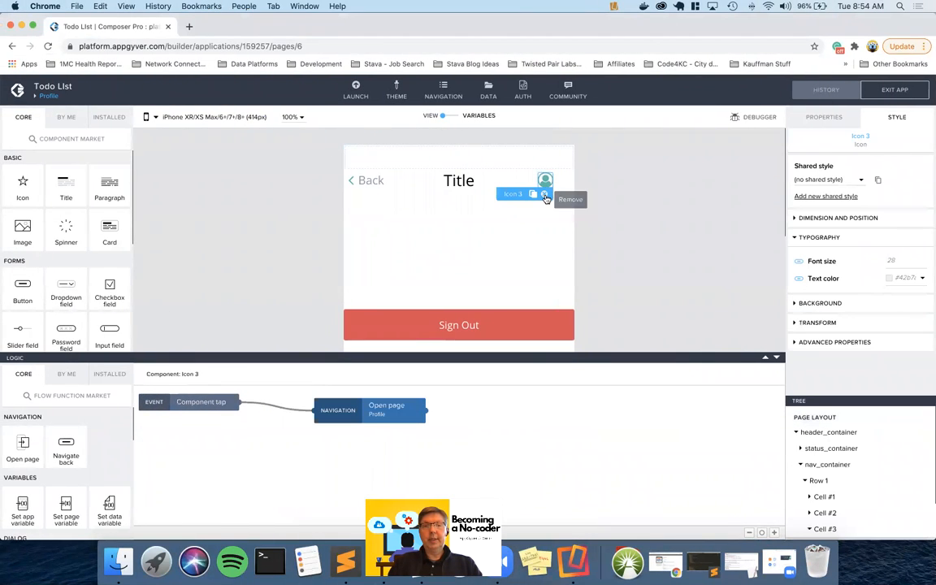
{"action": "left_click", "coordinate": [545, 194]}
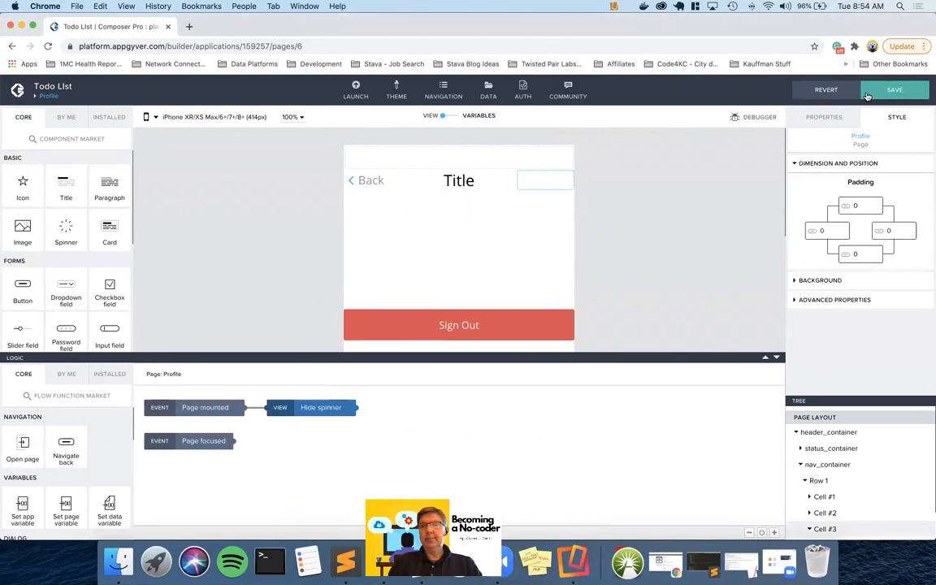
{"action": "left_click", "coordinate": [886, 91]}
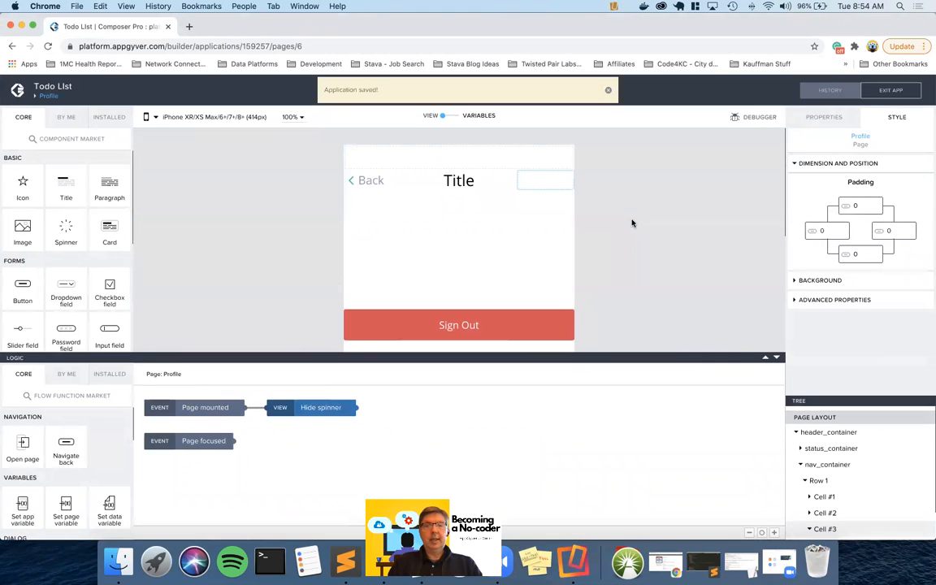
Step: Add a Navigate back function to the header cell holding the Back arrow and label, connect it to Component tap, and save
{"action": "left_click", "coordinate": [389, 183]}
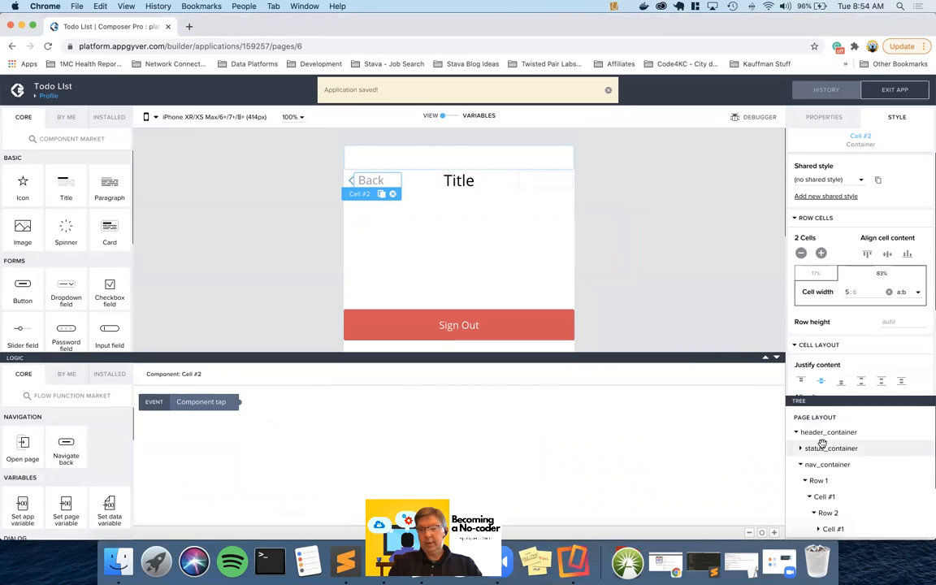
{"action": "scroll", "coordinate": [823, 443], "scroll_direction": "down", "scroll_amount": 1}
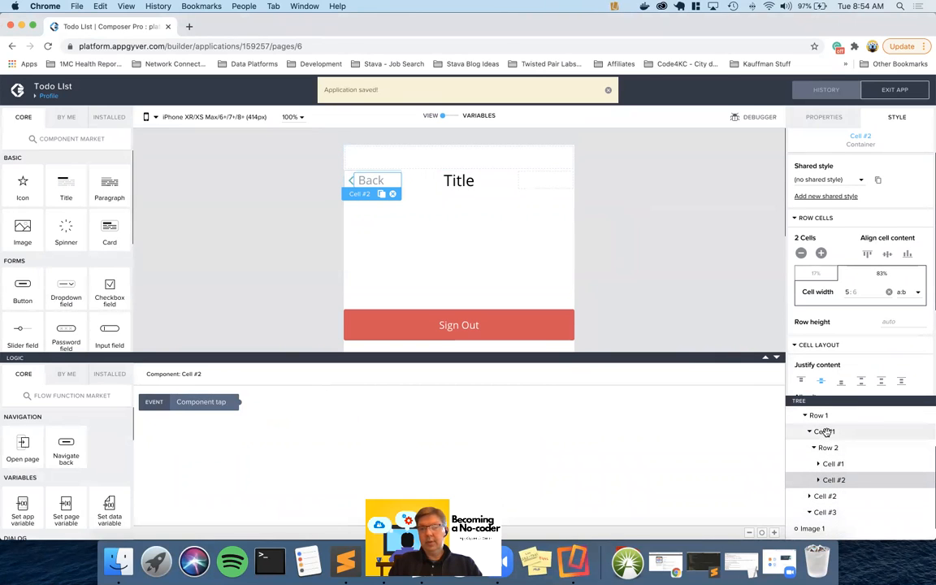
{"action": "left_click", "coordinate": [825, 431]}
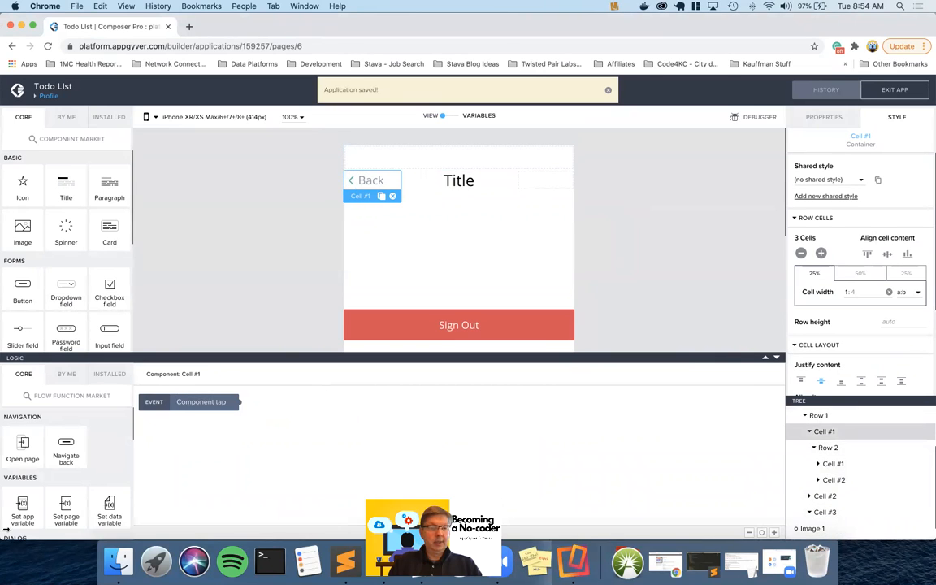
{"action": "left_click_drag", "start_coordinate": [66, 447], "coordinate": [350, 418]}
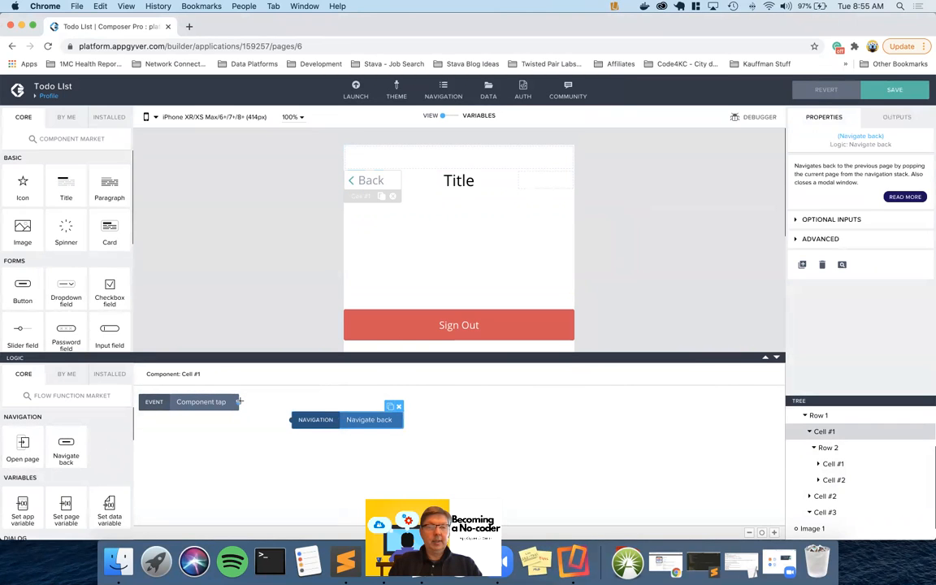
{"action": "left_click_drag", "start_coordinate": [240, 402], "coordinate": [294, 420]}
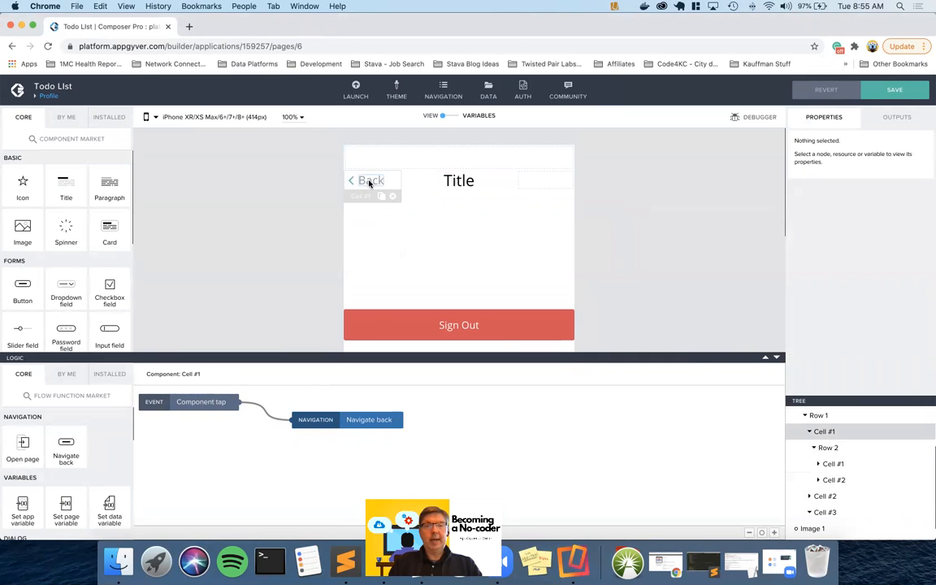
{"action": "left_click", "coordinate": [894, 91]}
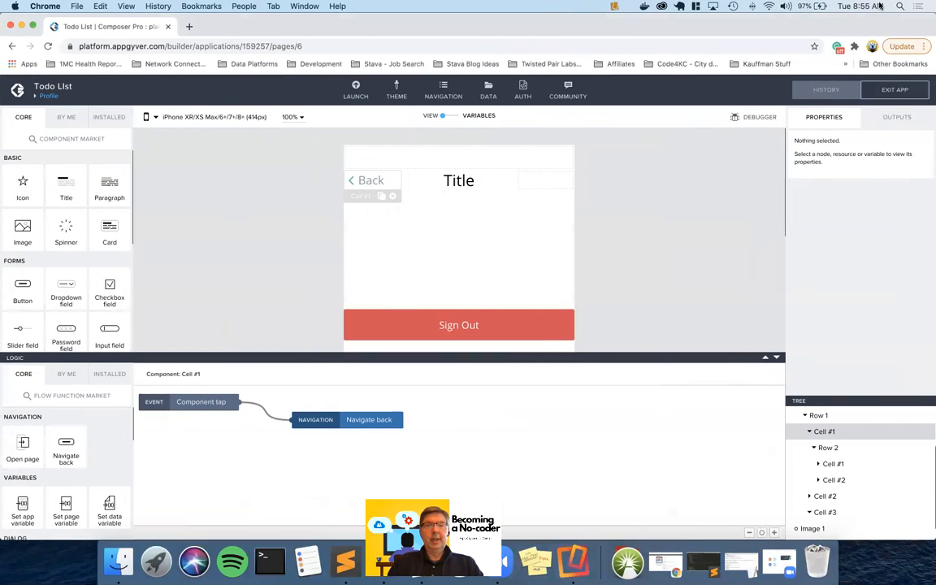
Step: Set the Back paragraph's top margin to 4 on the Profile page, save the application, and check the phone preview
{"action": "left_click", "coordinate": [371, 180]}
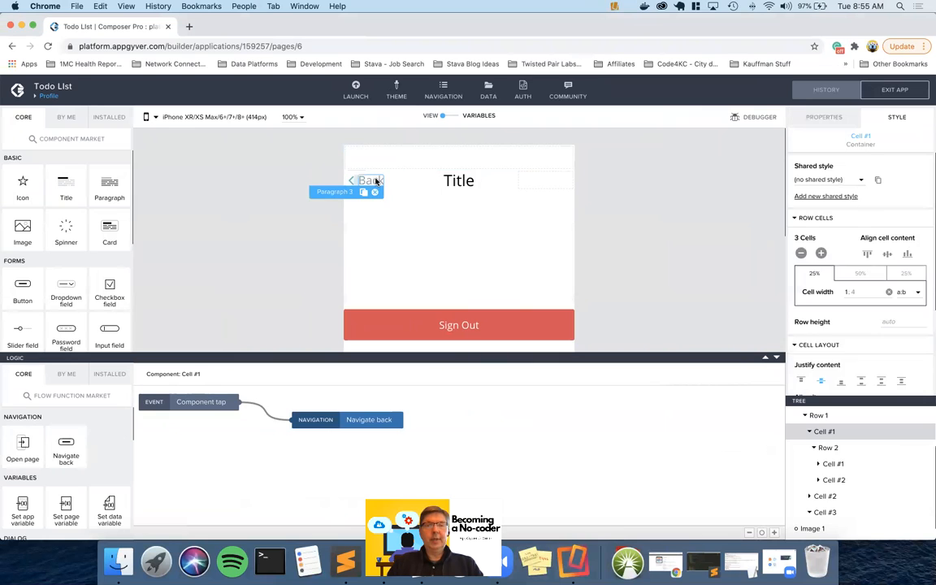
{"action": "left_click", "coordinate": [370, 181]}
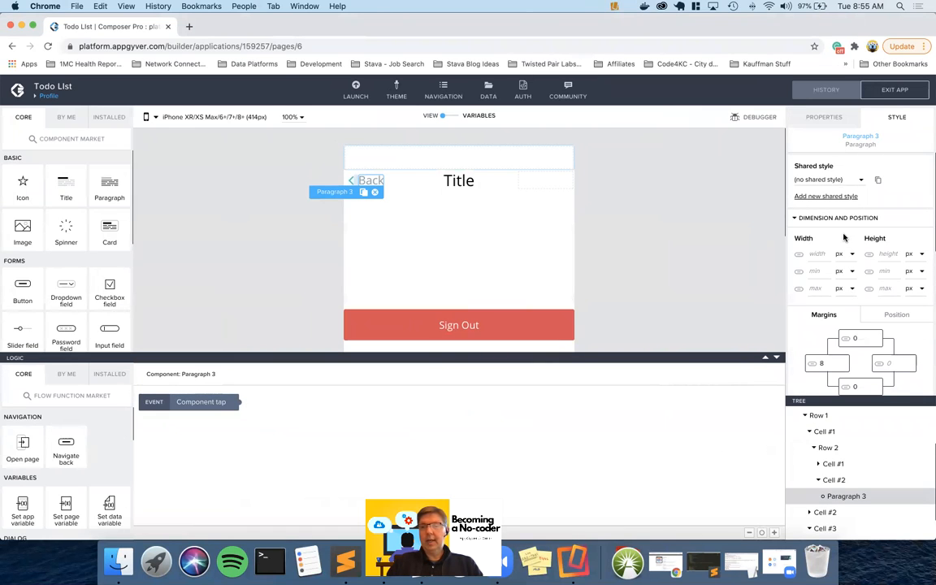
{"action": "left_click", "coordinate": [877, 337]}
{"action": "left_click", "coordinate": [877, 336]}
{"action": "left_click", "coordinate": [877, 337]}
{"action": "left_click", "coordinate": [877, 336]}
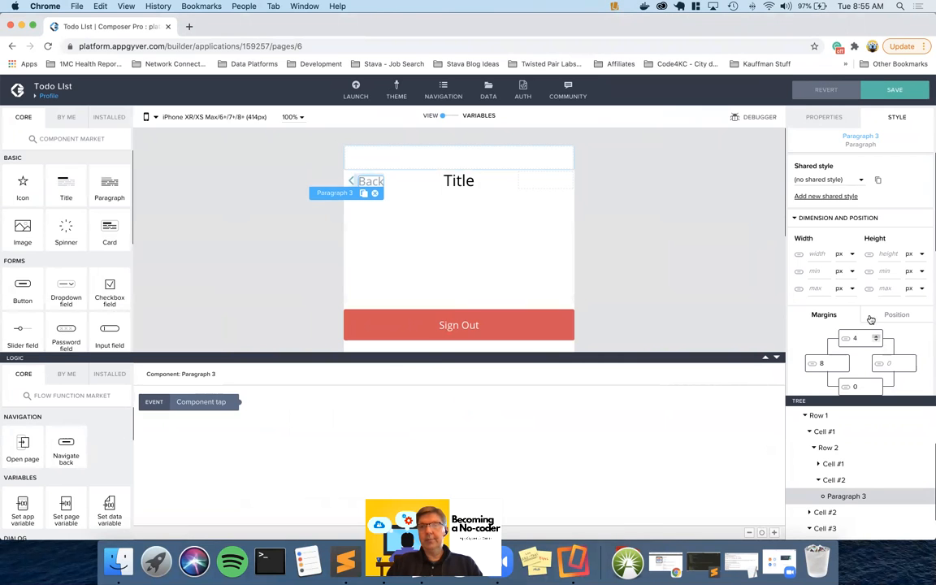
{"action": "left_click", "coordinate": [892, 92]}
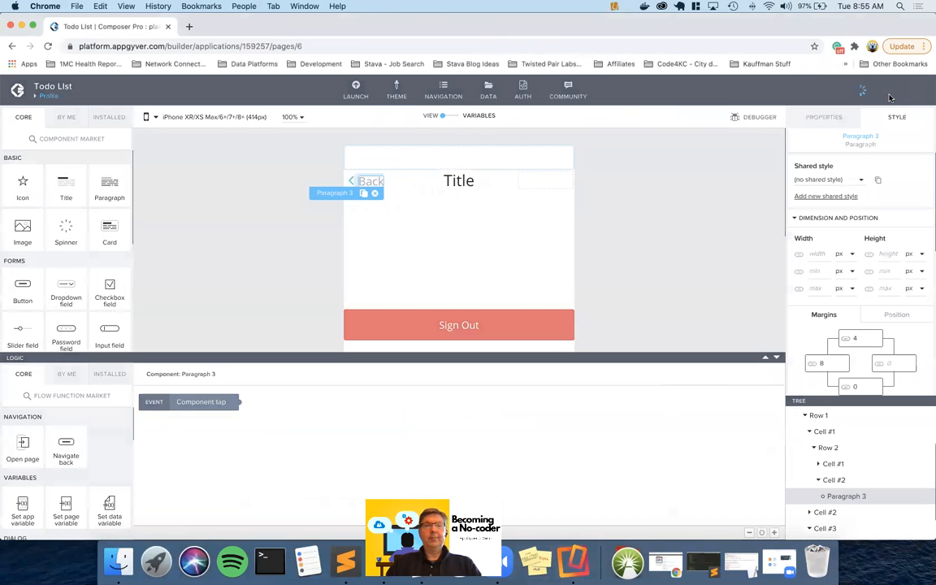
{"action": "key", "text": "ctrl+Right"}
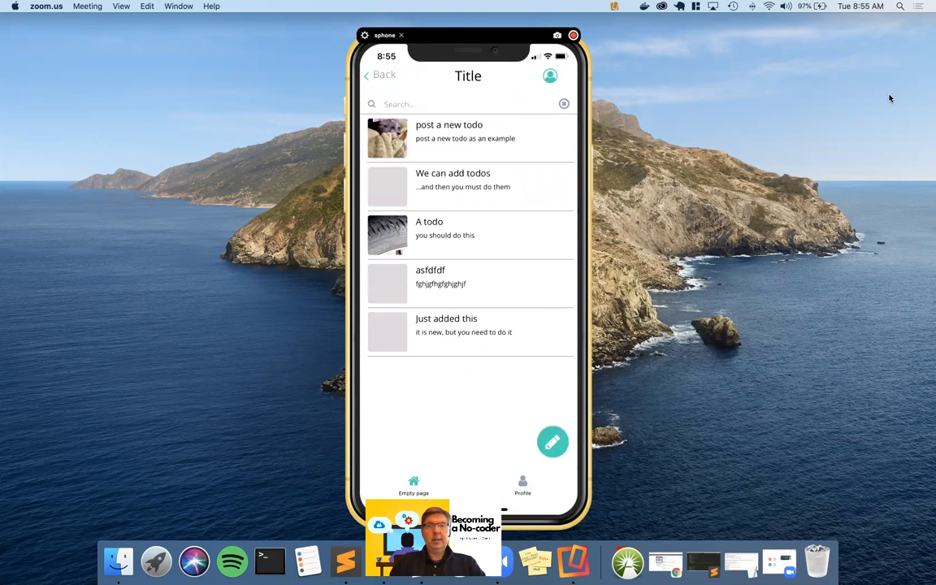
{"action": "key", "text": "ctrl+Left"}
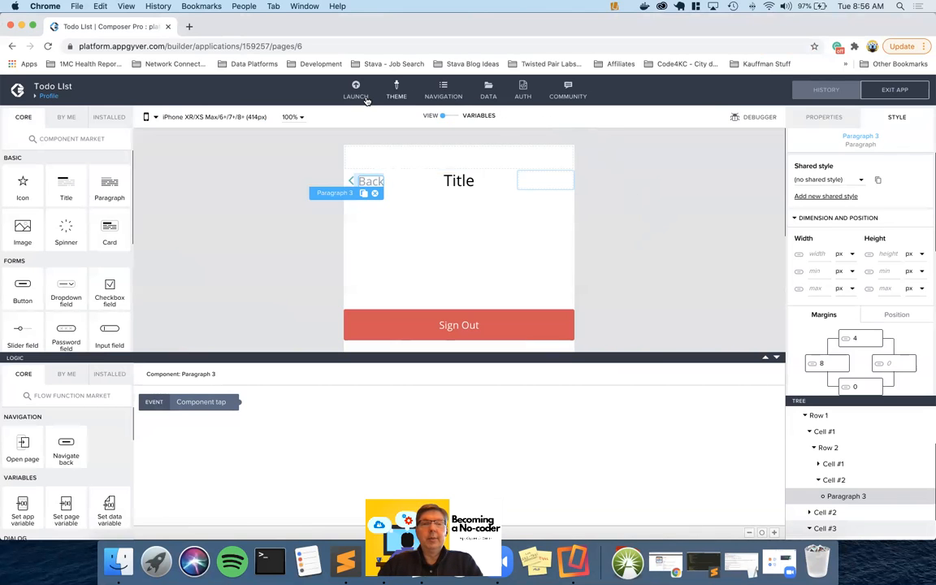
Step: Open the pages overview to choose another page of the app
{"action": "left_click", "coordinate": [47, 95]}
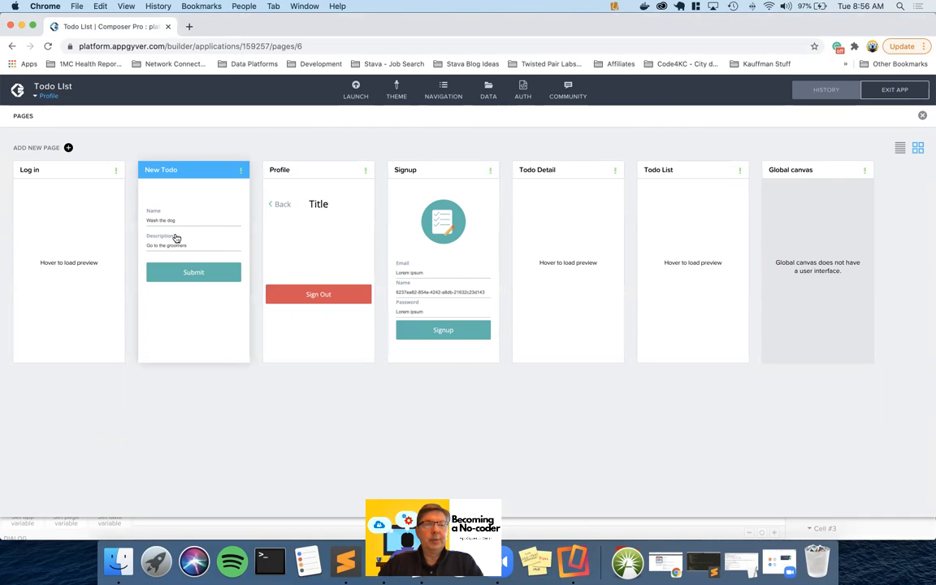
{"action": "mouse_move", "coordinate": [595, 214]}
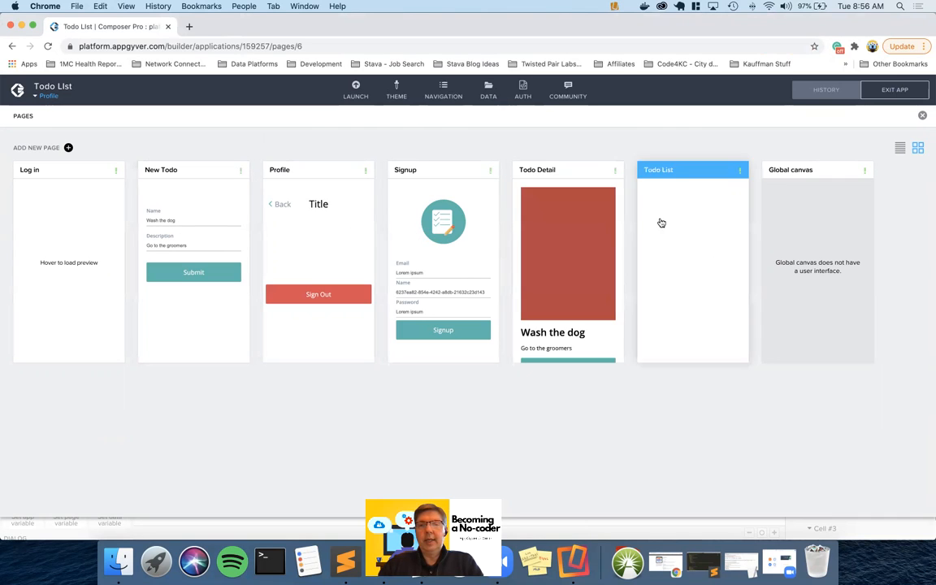